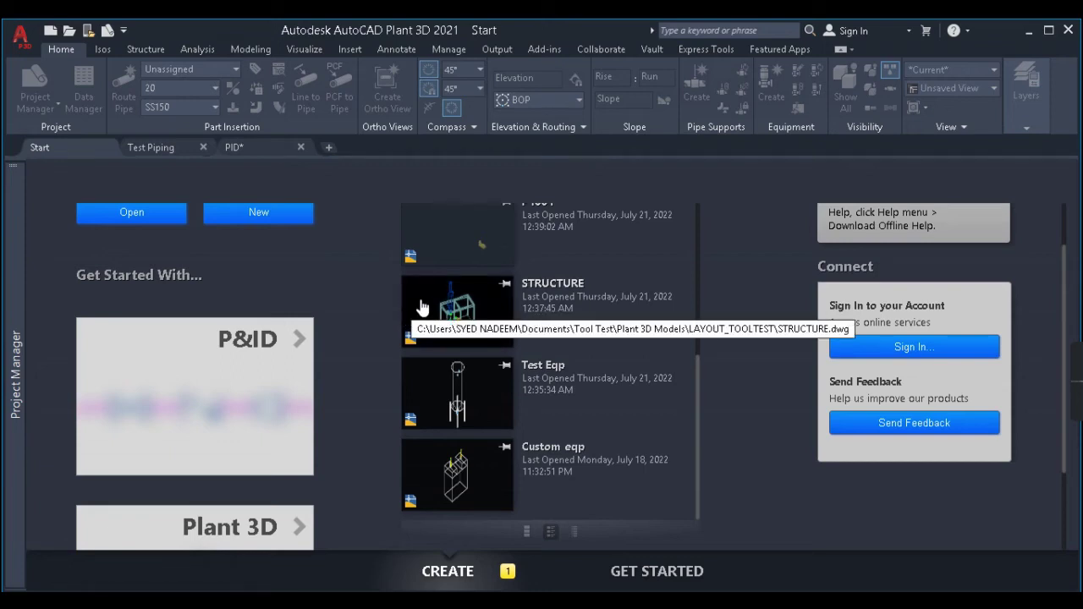
Step: Switch to the PID drawing and examine the overall layout of the tank, pump and connecting lines
mouse_move(242, 149)
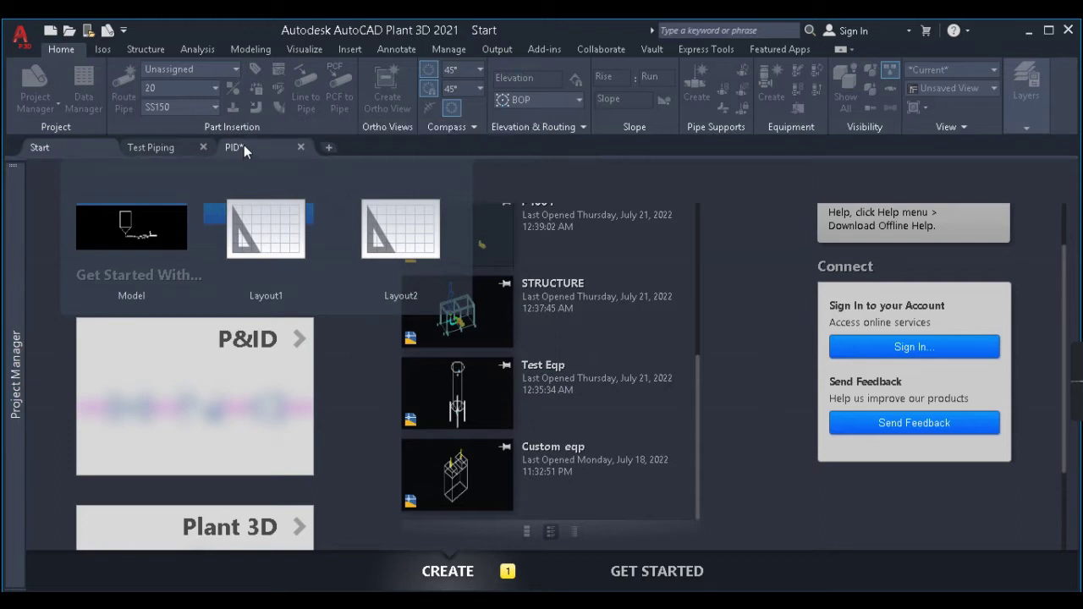
click(244, 148)
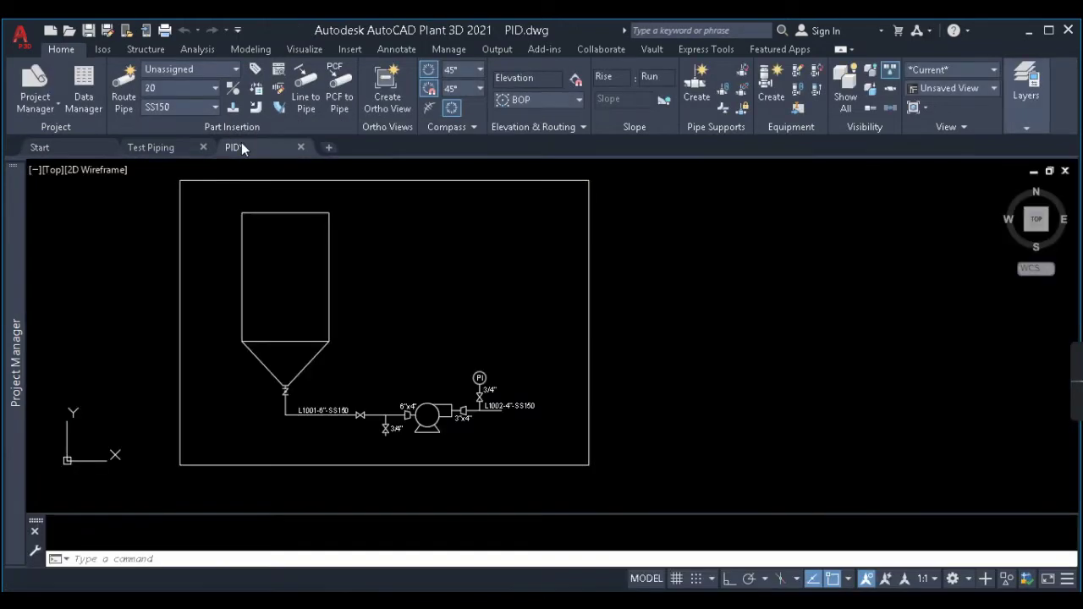
scroll(550, 357, down, 2)
scroll(527, 437, up, 5)
middle_drag(387, 242, 463, 371)
middle_drag(472, 434, 496, 367)
middle_drag(427, 322, 454, 376)
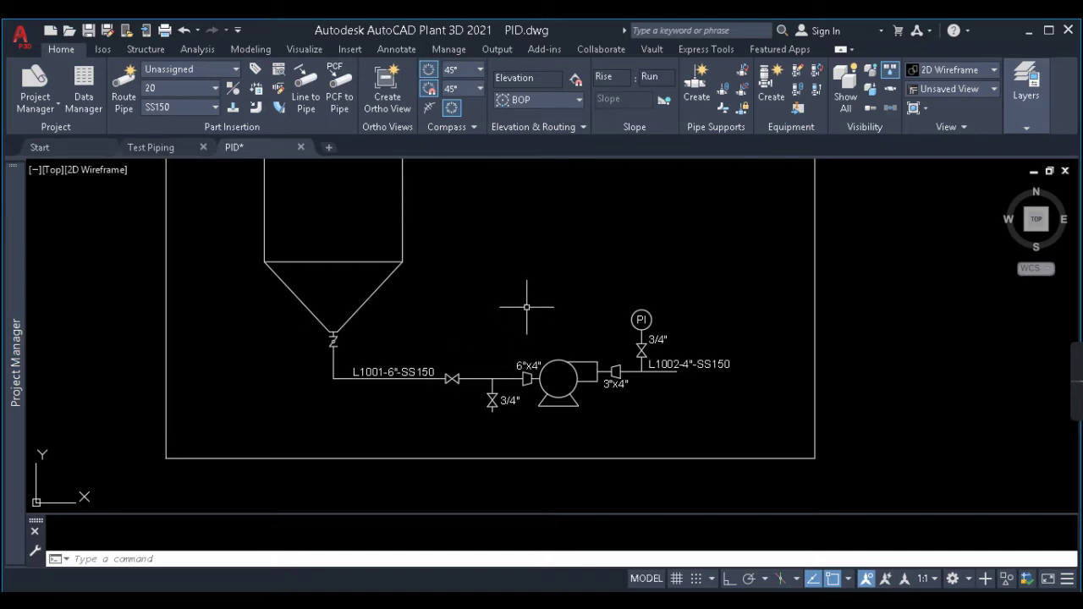
middle_drag(530, 314, 533, 370)
scroll(533, 369, down, 2)
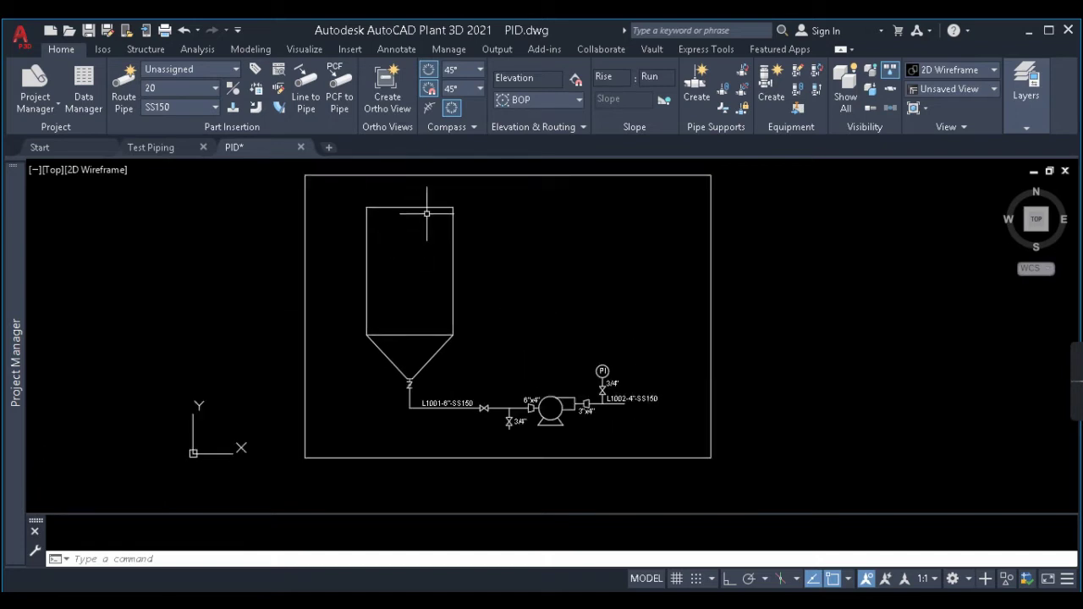
middle_drag(462, 323, 450, 285)
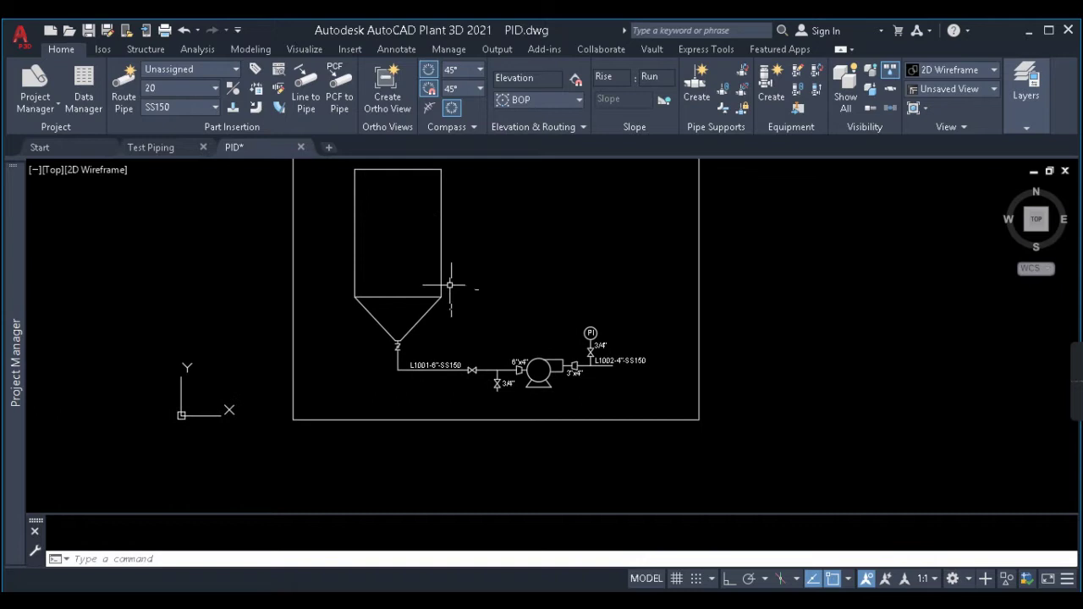
Step: Examine the tank and its conical bottom outlet in the P&ID
click(439, 208)
click(410, 253)
click(497, 231)
click(392, 245)
key(Escape)
scroll(573, 389, up, 6)
click(496, 445)
click(433, 273)
key(Escape)
scroll(834, 425, down, 4)
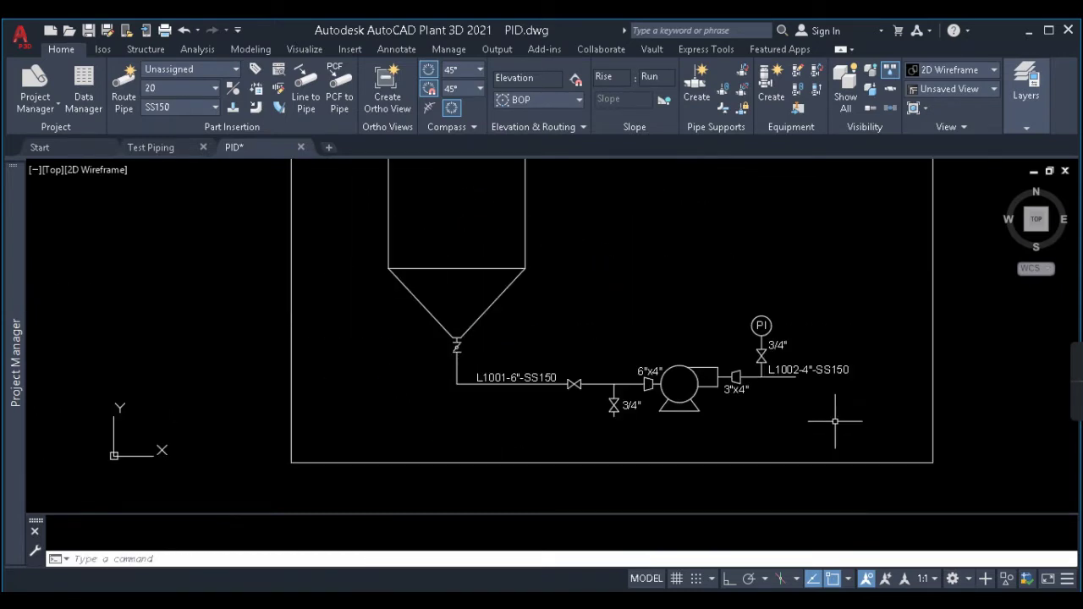
Step: Examine the pump's suction and discharge reducers, the 3/4" branches and line L1002 in the P&ID
scroll(486, 390, up, 3)
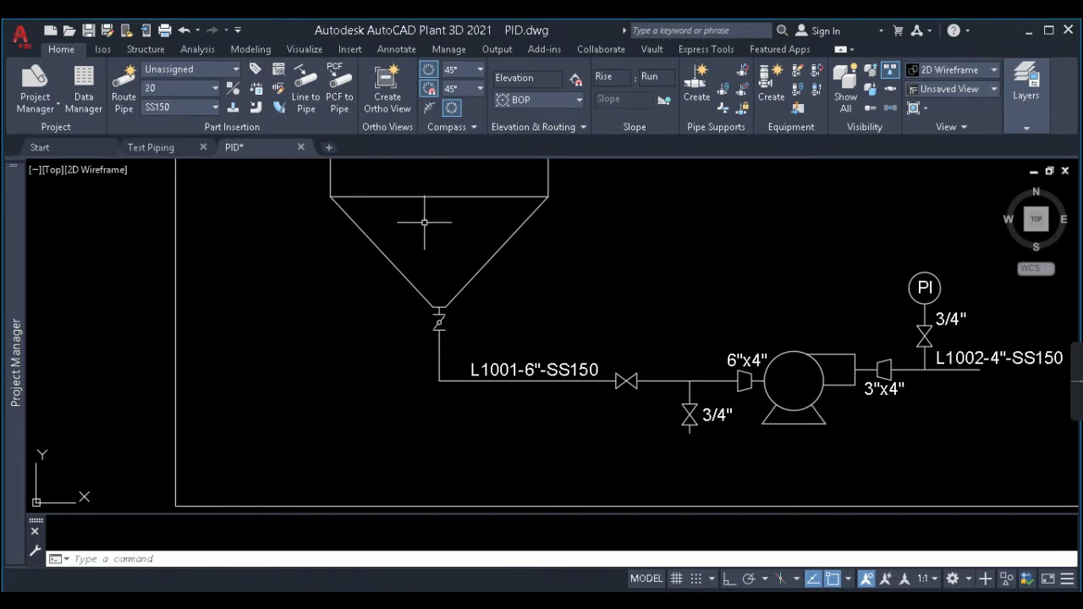
scroll(498, 310, down, 4)
scroll(644, 336, up, 8)
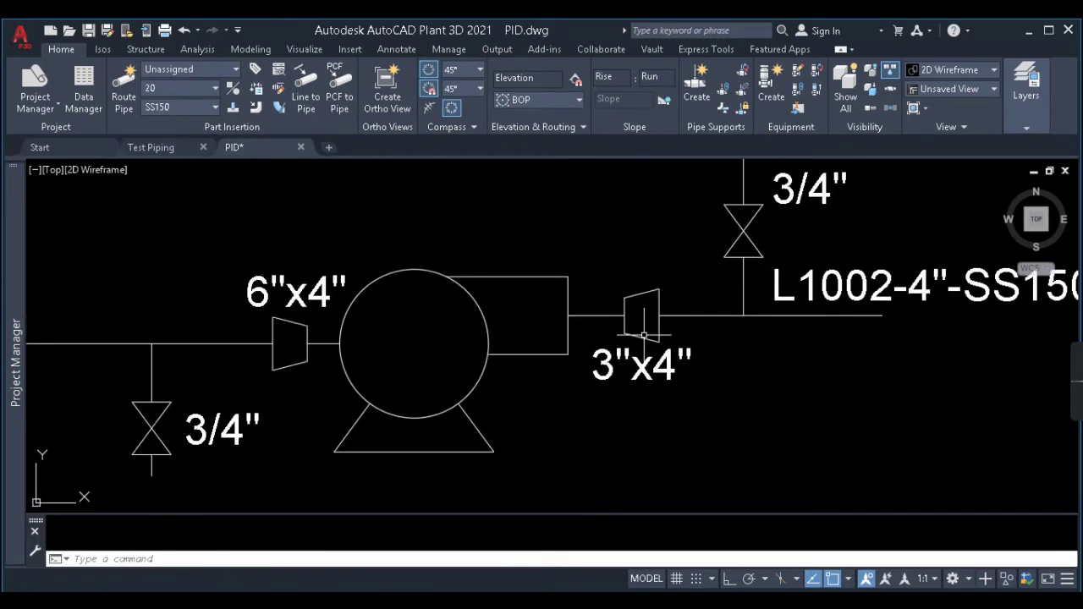
scroll(631, 340, down, 4)
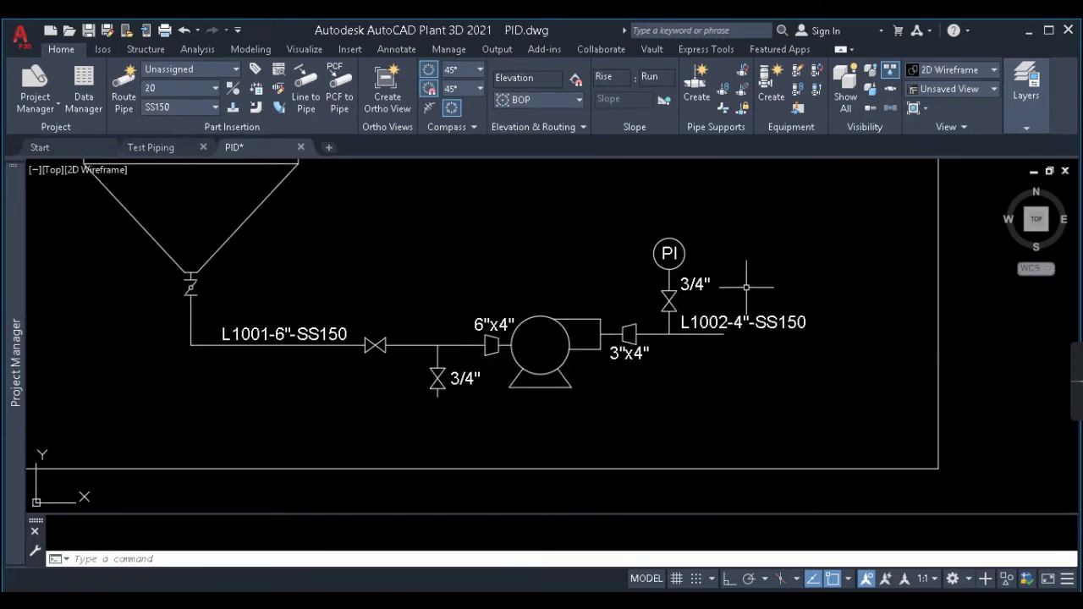
scroll(801, 380, down, 2)
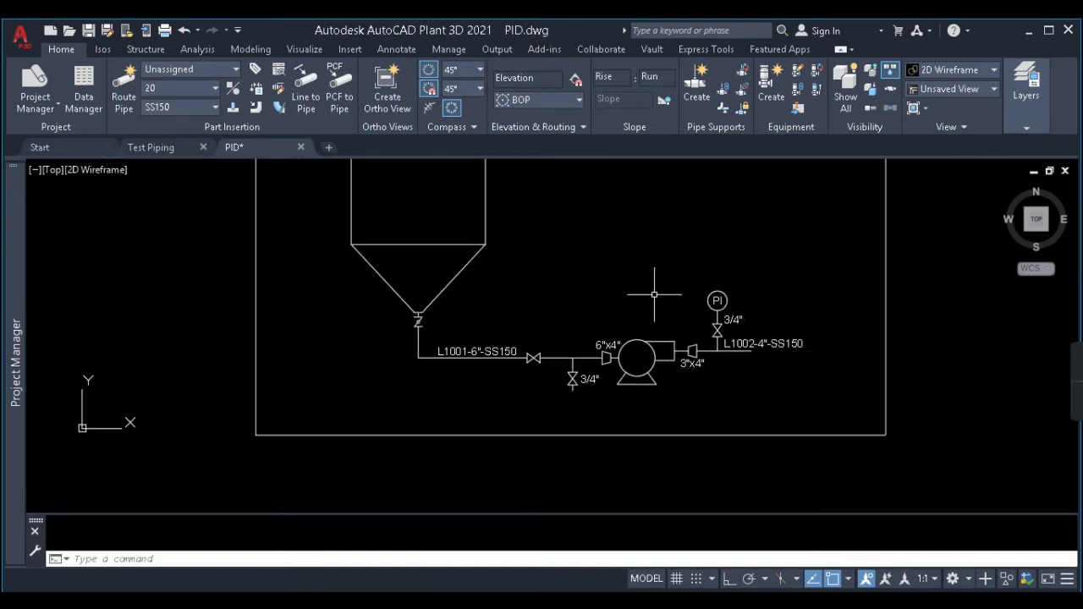
middle_drag(648, 274, 656, 322)
mouse_move(592, 352)
middle_down()
mouse_move(652, 346)
mouse_move(645, 331)
middle_up()
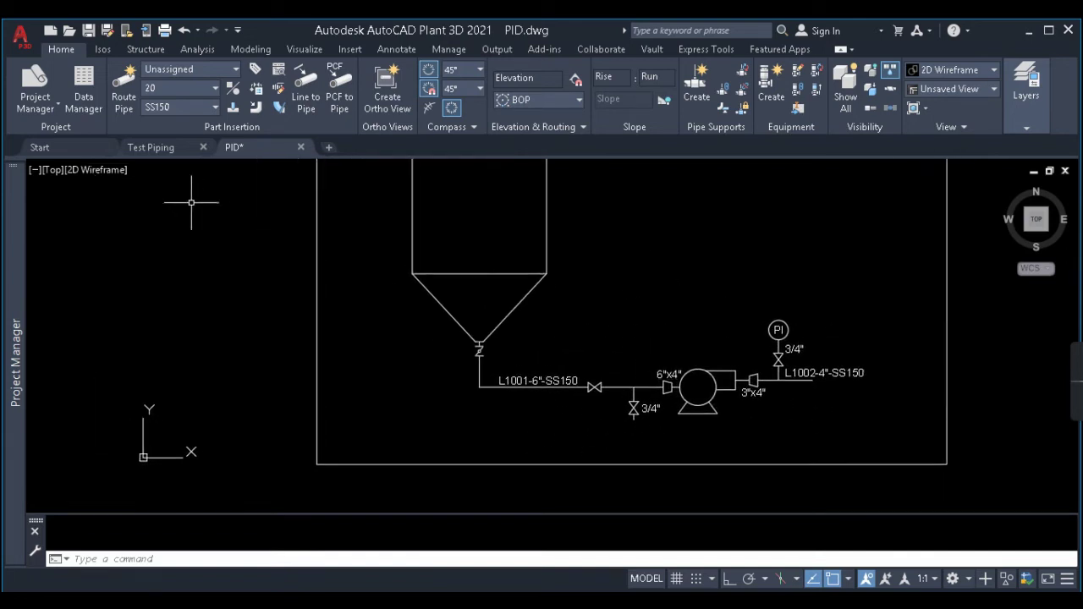
Step: Switch to the Test Piping drawing and examine the 3D tank, its support legs and the pump
click(160, 149)
middle_drag(573, 401, 479, 348)
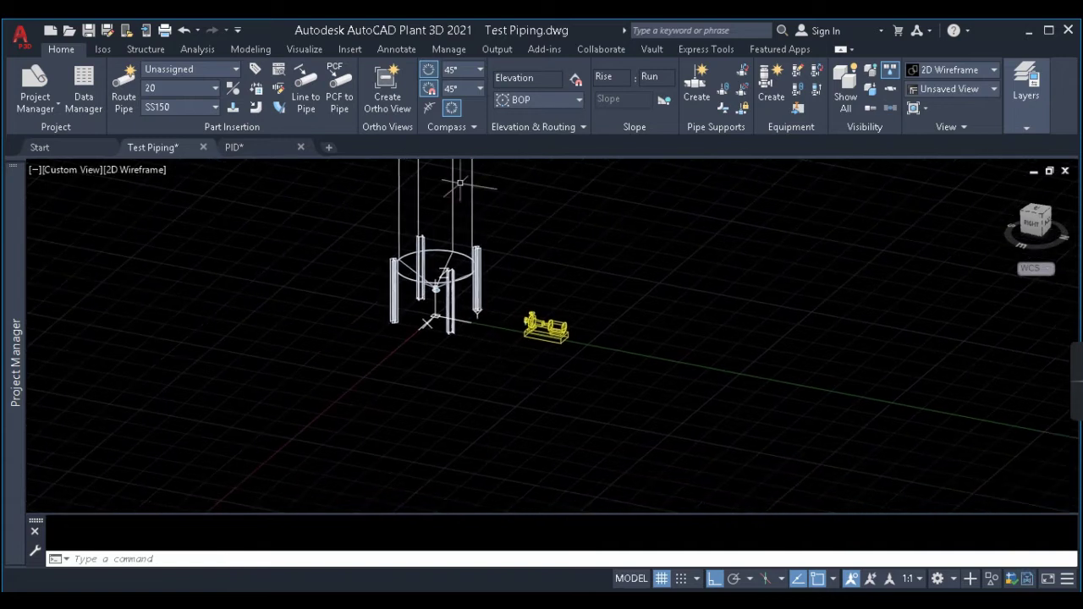
shift+middle_drag(460, 182, 483, 326)
scroll(533, 427, up, 3)
scroll(533, 428, down, 3)
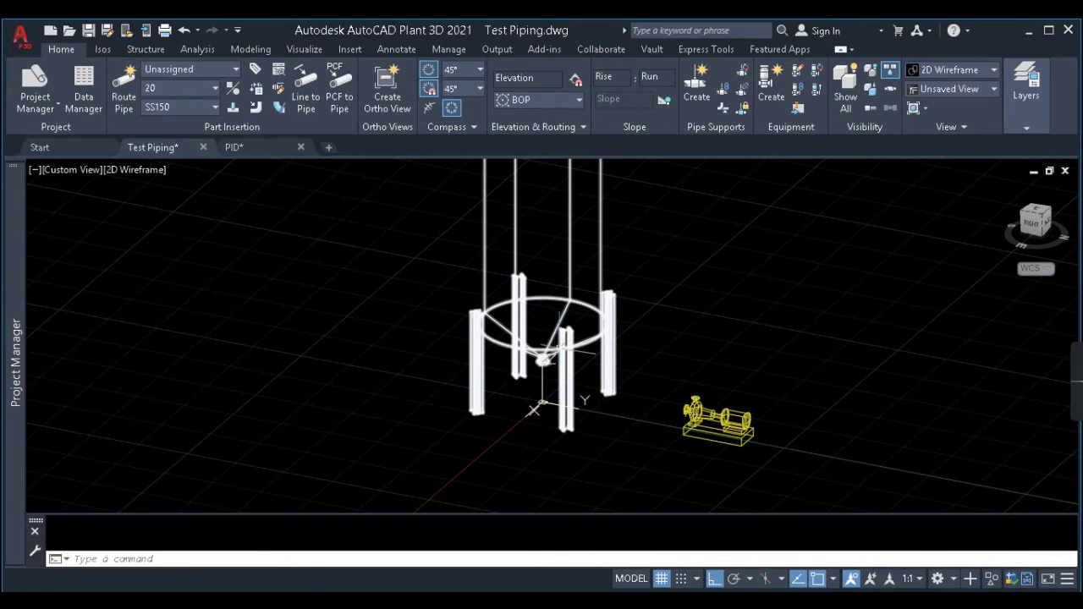
middle_drag(575, 313, 579, 385)
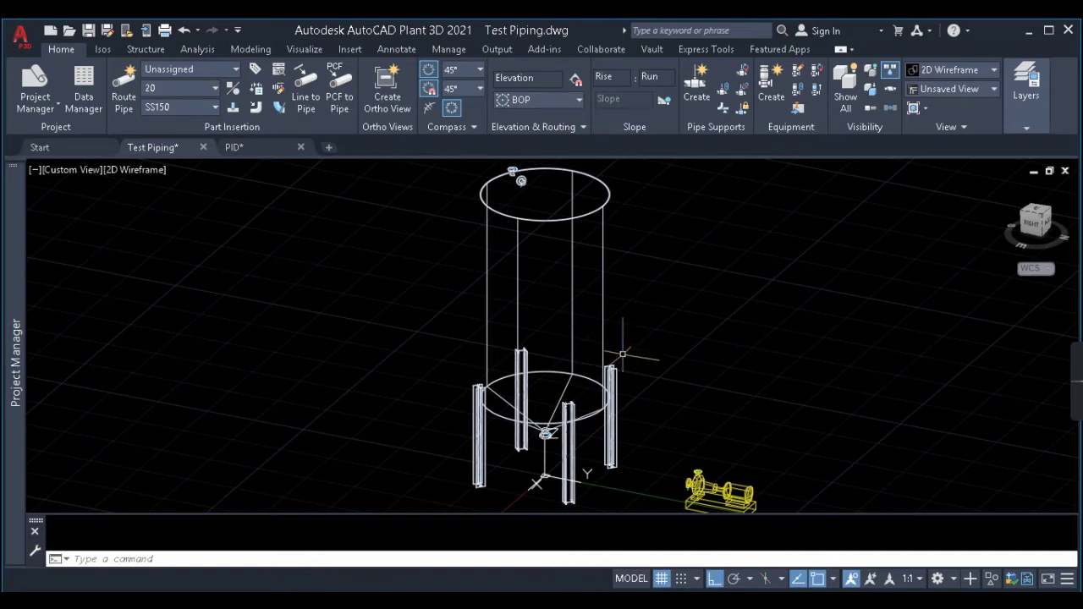
middle_drag(644, 341, 572, 180)
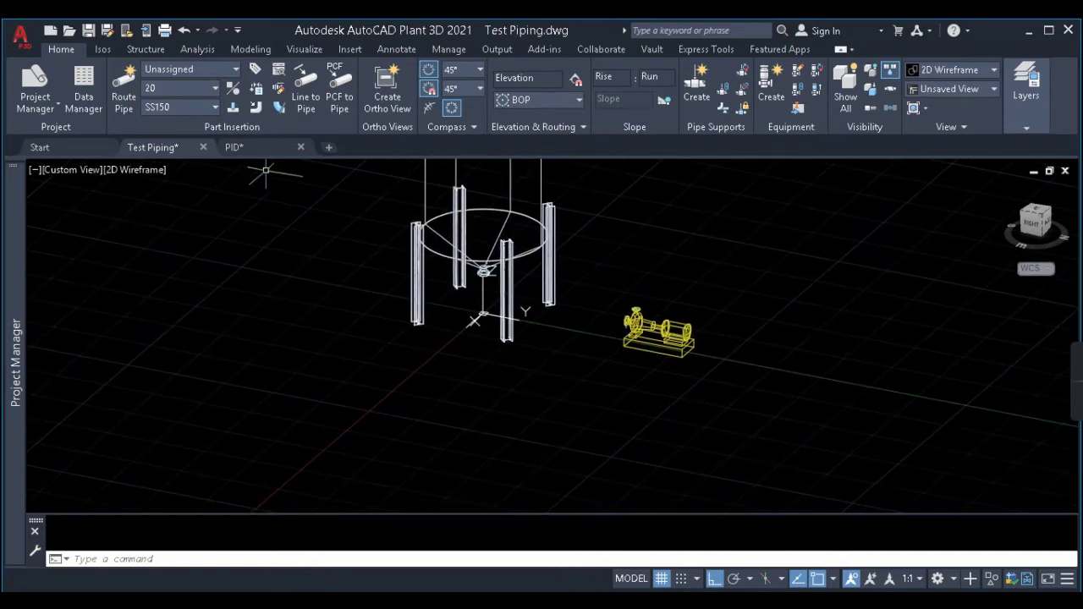
Step: Compare the P&ID's line L1001 and pump connections with the tank and pump in the Test Piping model
click(240, 150)
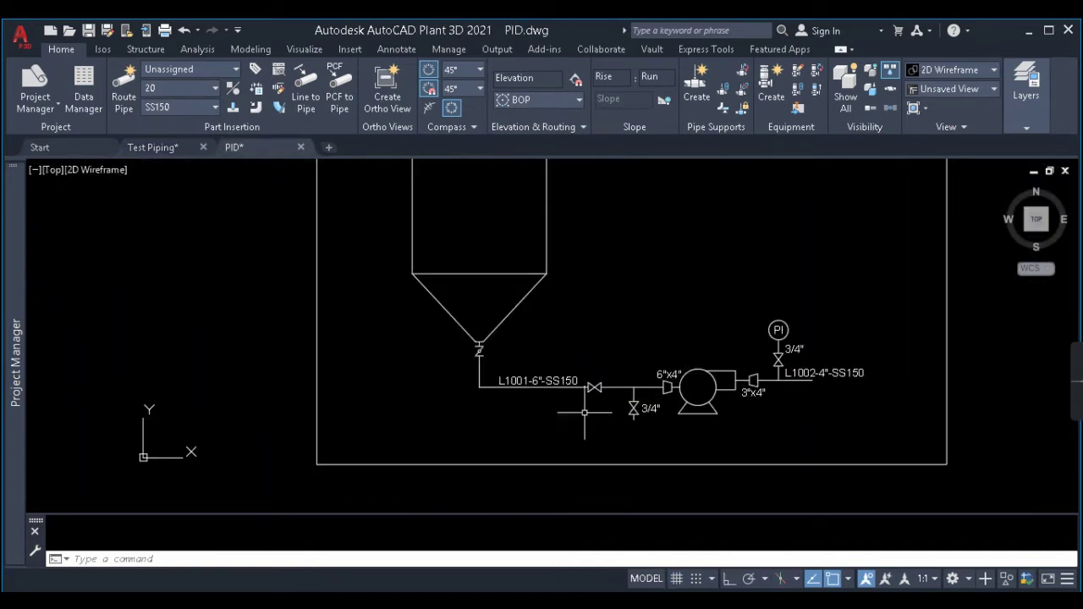
scroll(628, 428, up, 2)
middle_drag(510, 398, 522, 399)
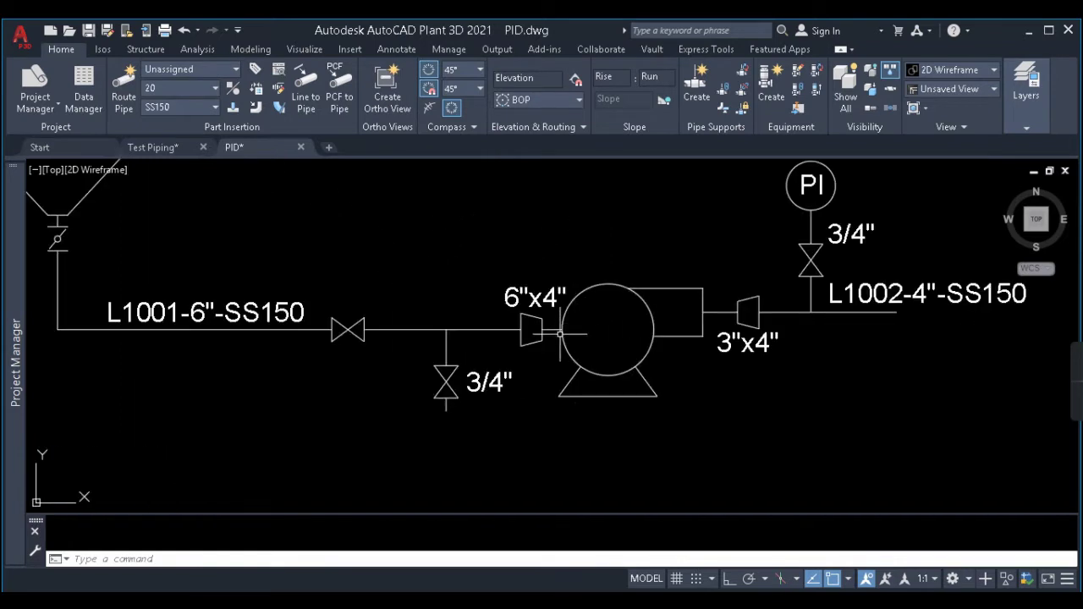
key(ctrl+Tab)
scroll(592, 309, up, 3)
scroll(600, 320, down, 1)
scroll(599, 320, down, 5)
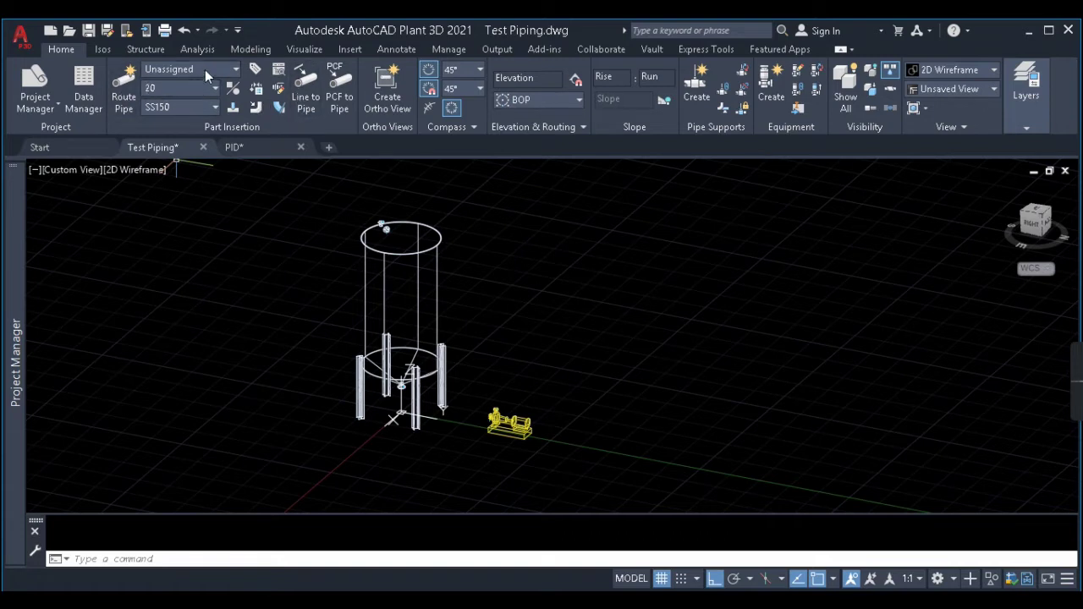
Step: Review line L1001 between tank and pump in the PID drawing, then return to the Test Piping model
click(252, 147)
scroll(421, 393, down, 2)
scroll(430, 310, down, 2)
scroll(430, 309, up, 2)
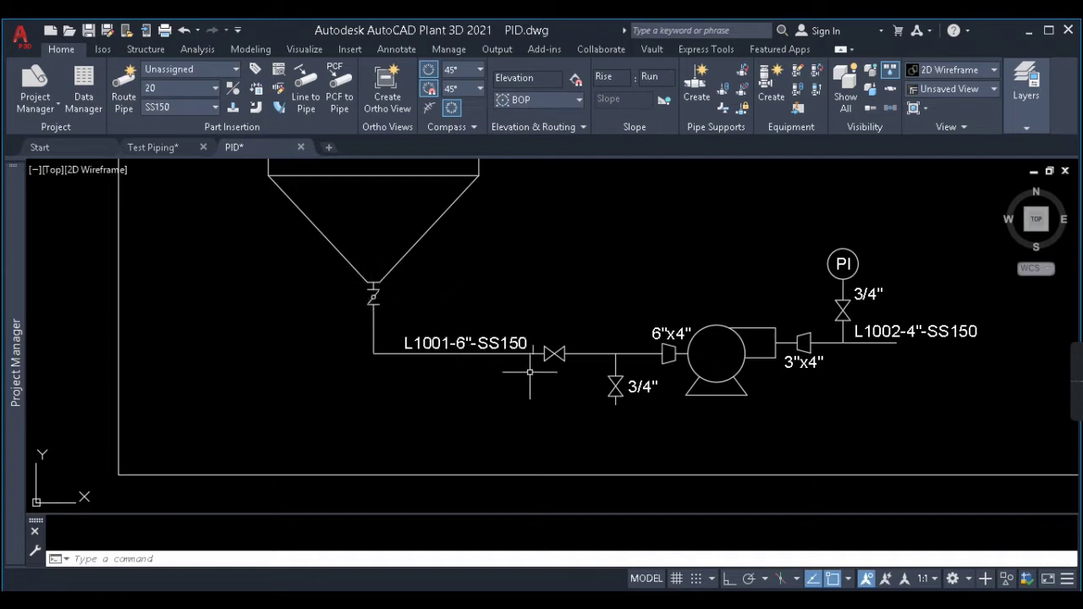
click(152, 147)
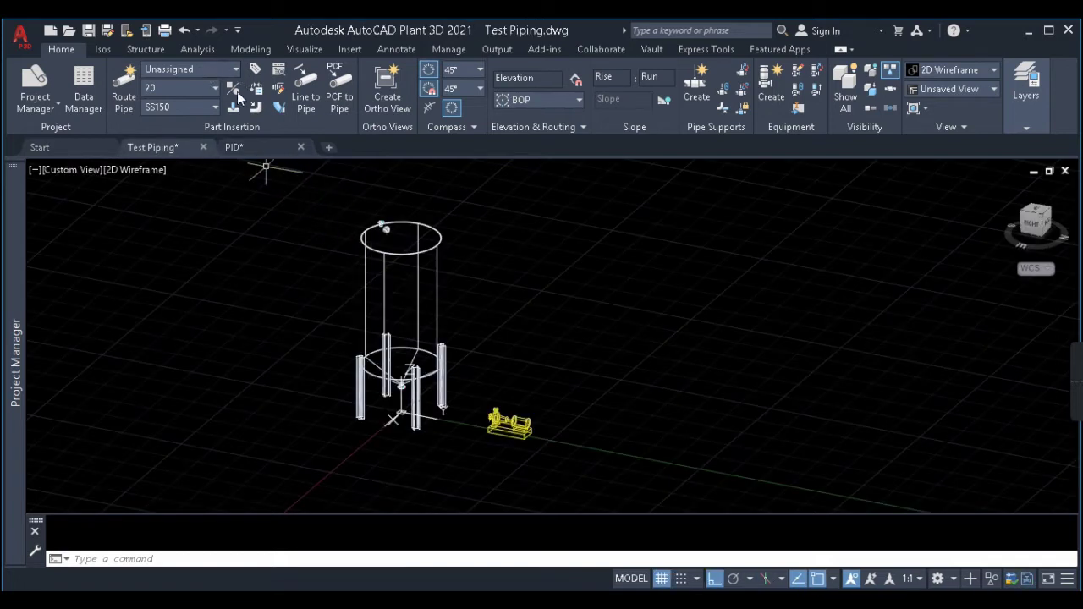
Step: Copy the line label text L1001-6"-SS150 from the PID drawing and leave text editing
click(230, 147)
click(476, 344)
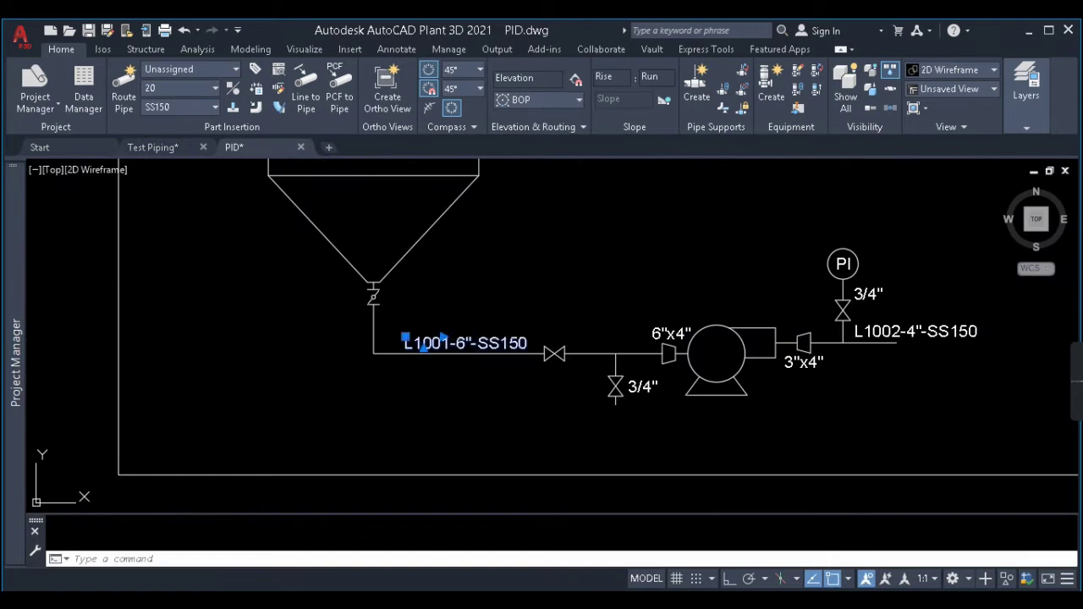
double_click(472, 344)
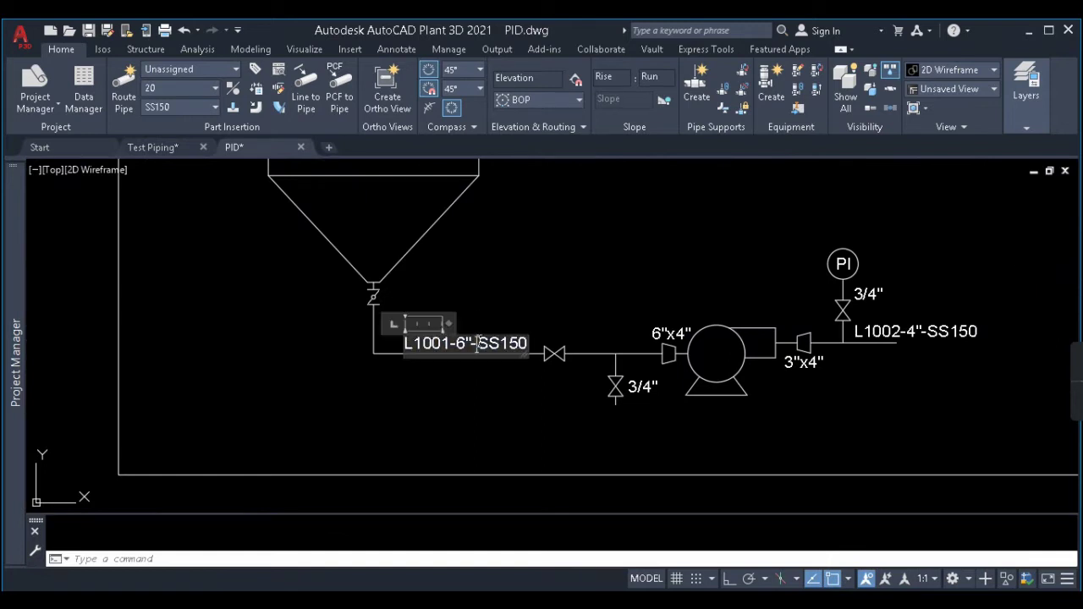
key(ctrl+a)
key(ctrl+c)
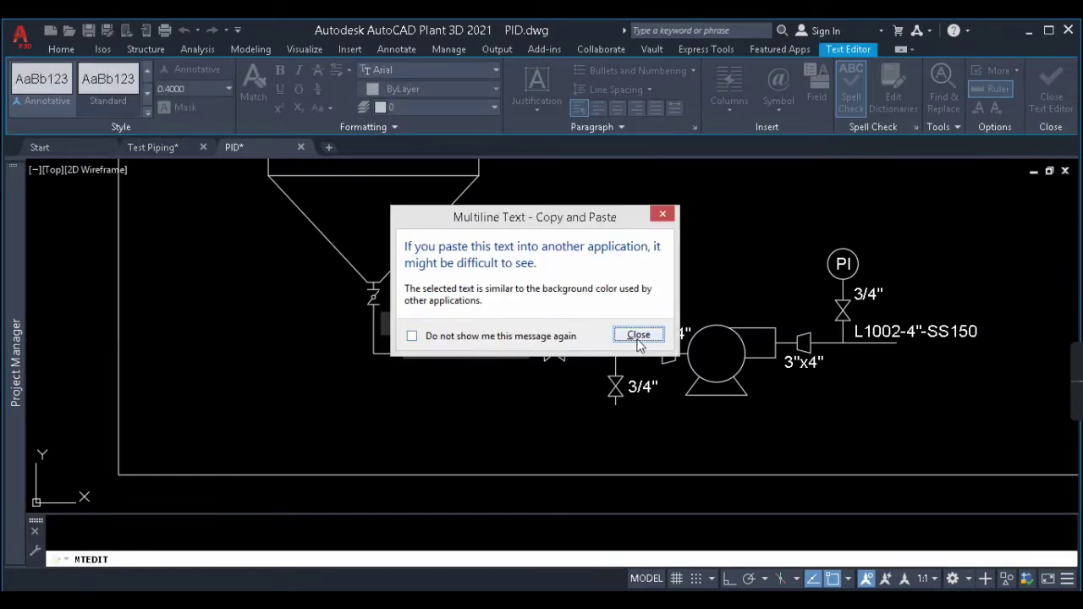
click(548, 338)
click(639, 335)
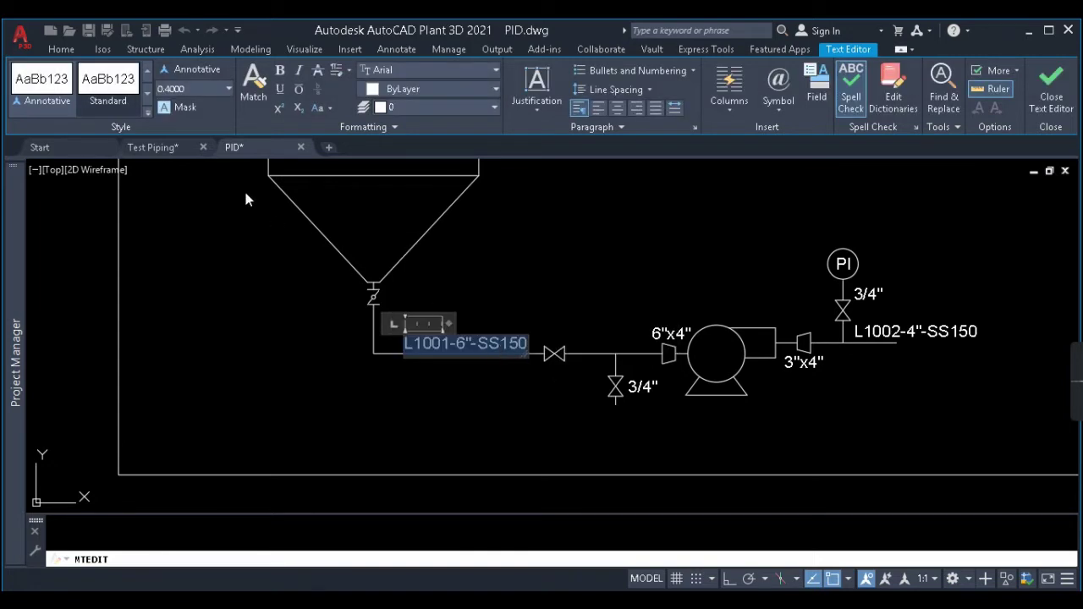
click(335, 366)
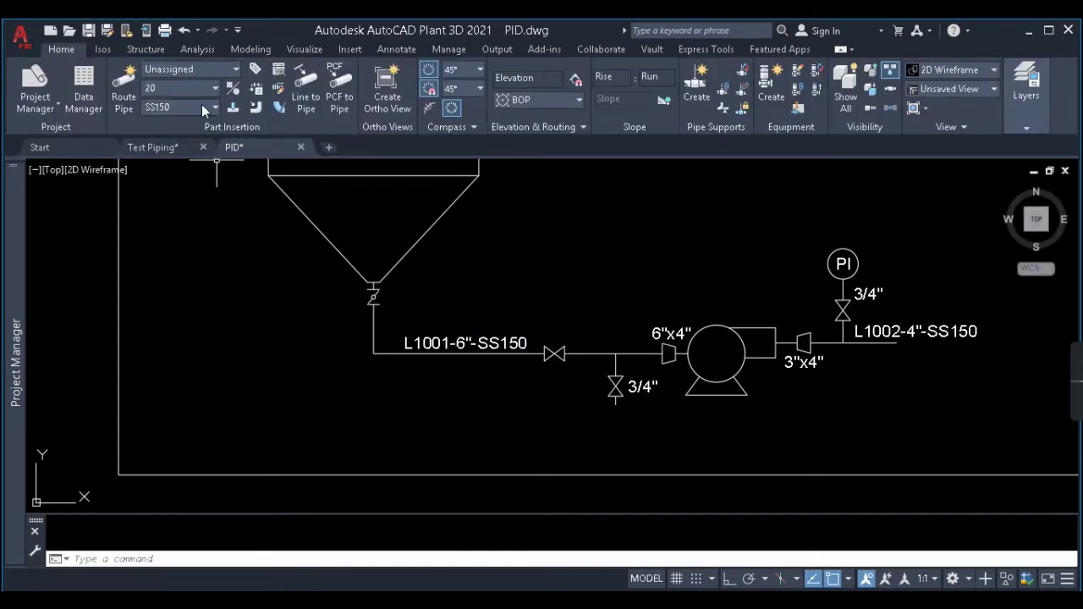
Step: Start a new line number in the Test Piping drawing and paste L1001-6"-SS150 as its number
click(146, 149)
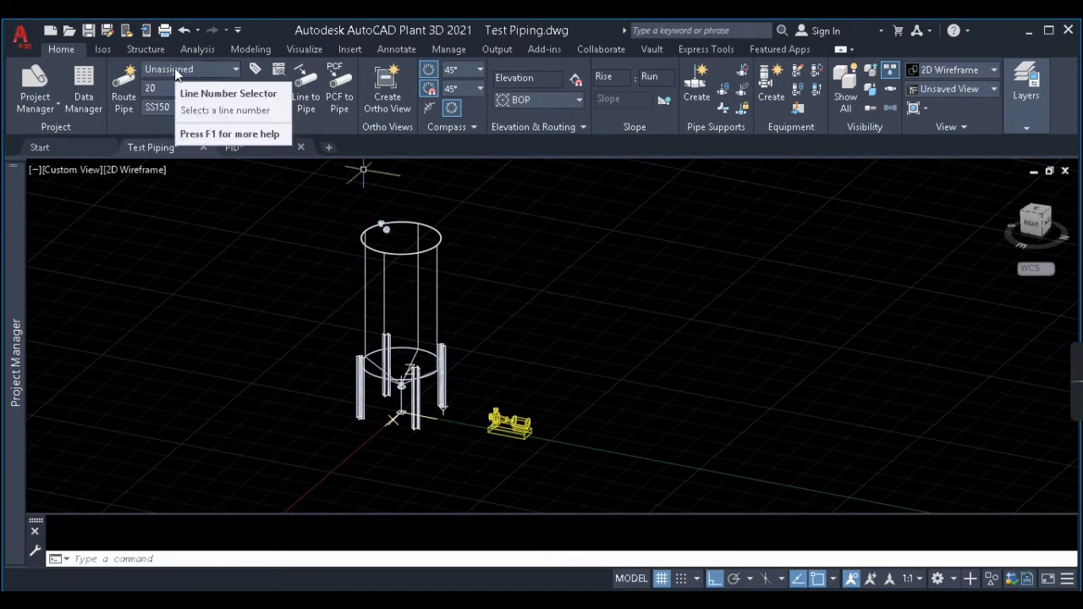
click(177, 74)
click(200, 87)
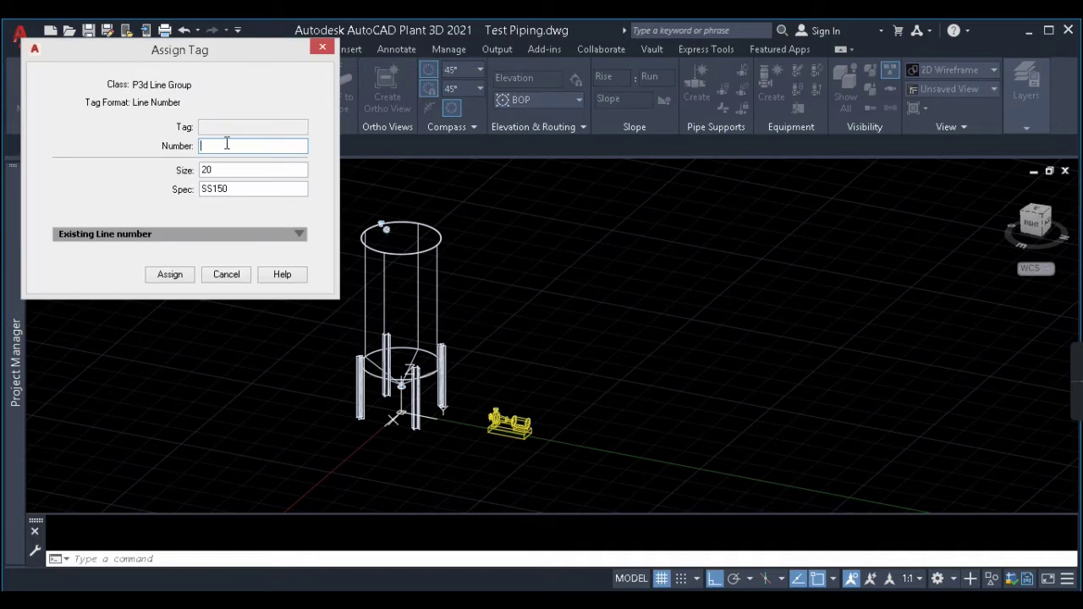
key(ctrl+v)
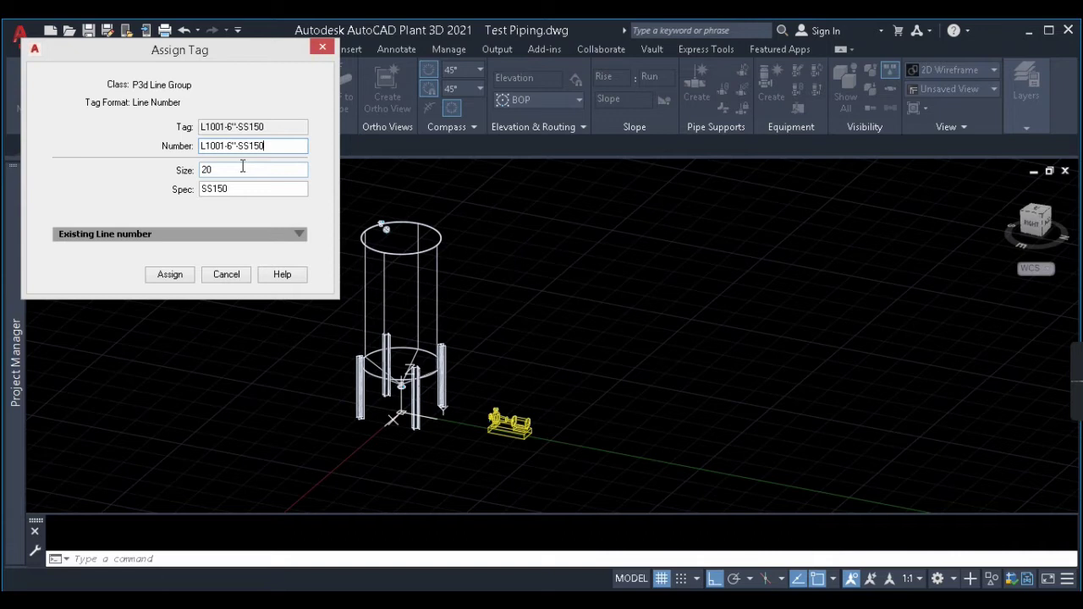
Step: Set the new line's size to 150, assign the tag, and exit the pipe routing command
click(212, 171)
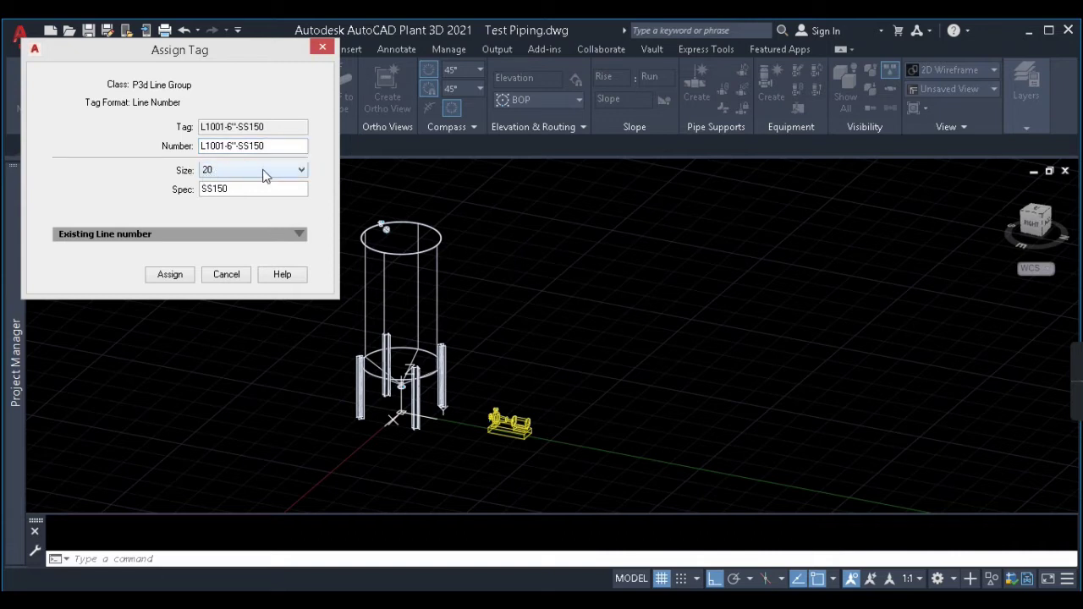
click(259, 173)
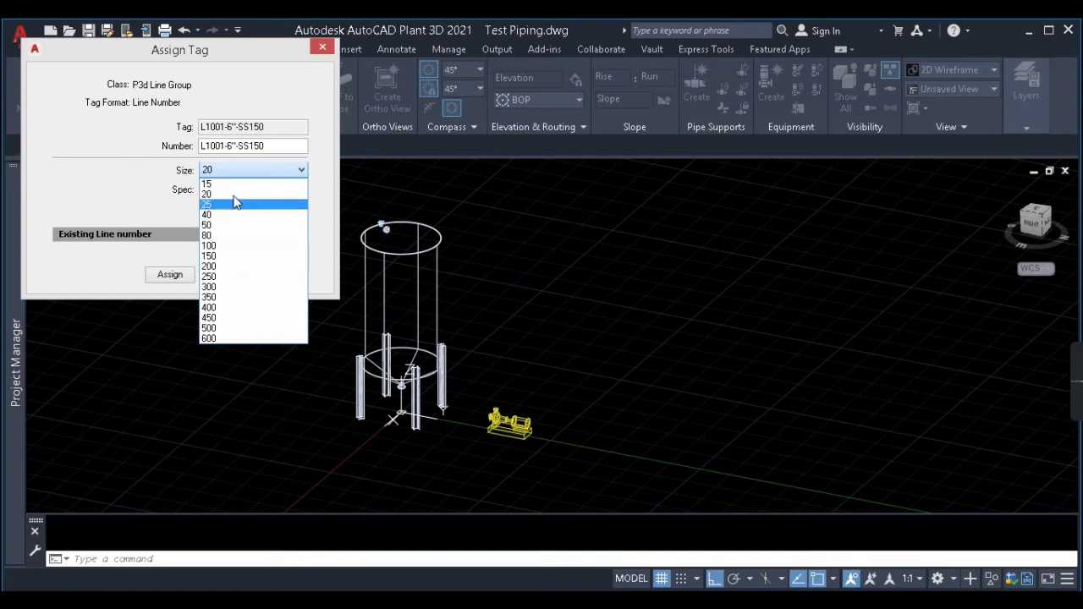
click(209, 256)
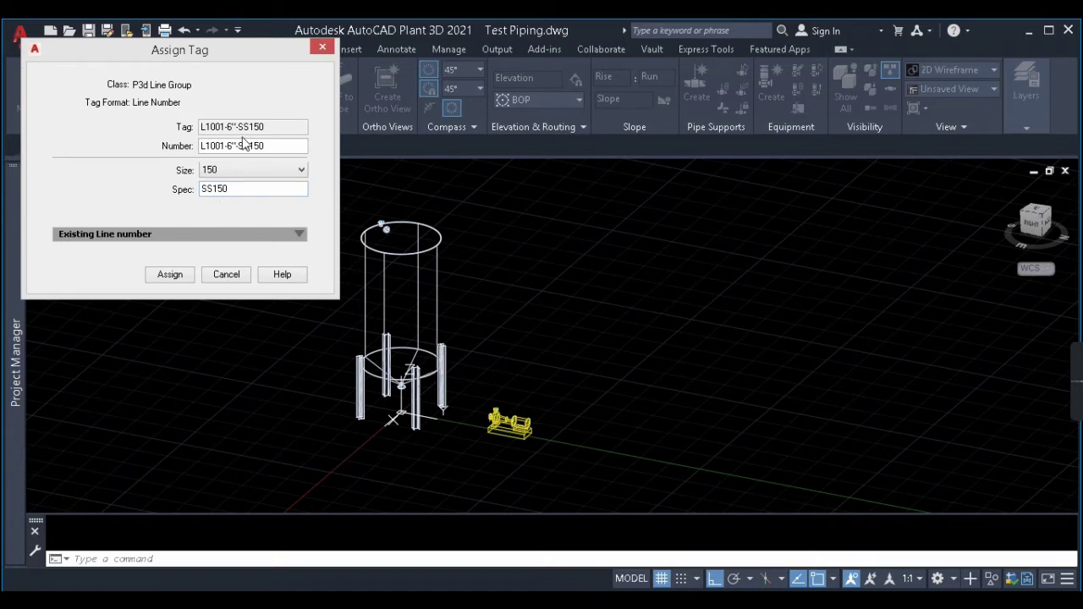
click(170, 276)
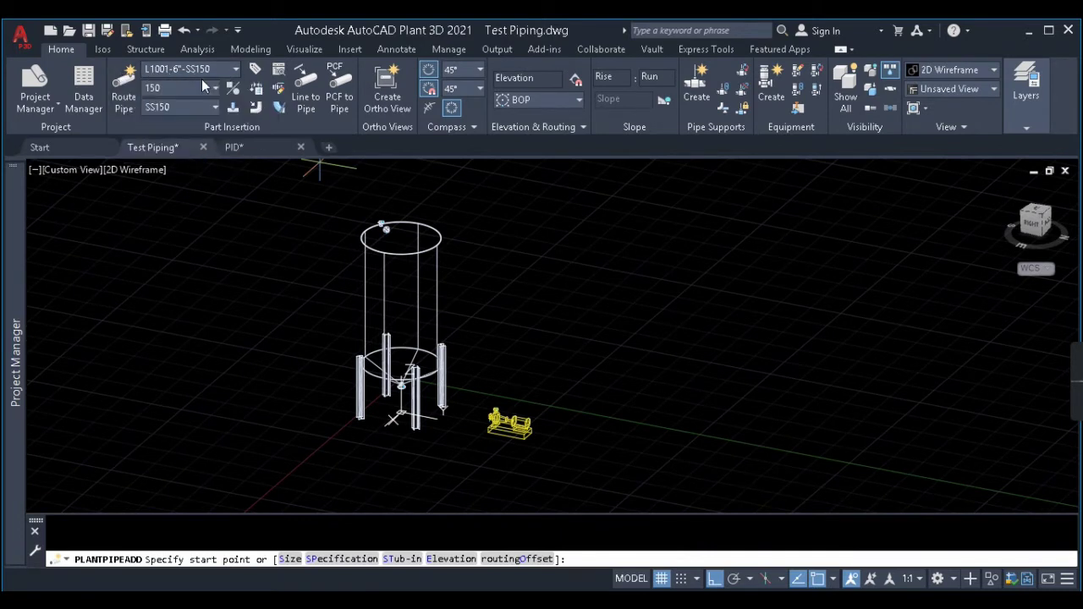
middle_drag(511, 383, 460, 311)
key(Escape)
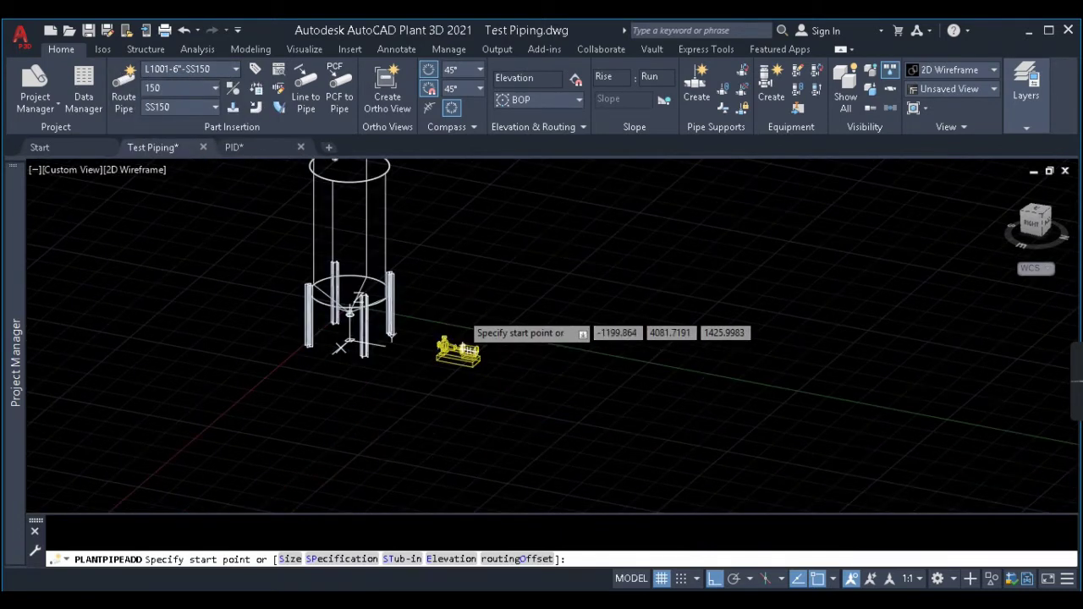
Step: Check the 6"x4" reducer at the pump suction in the PID drawing, and return to the Test Piping model
key(ctrl+Tab)
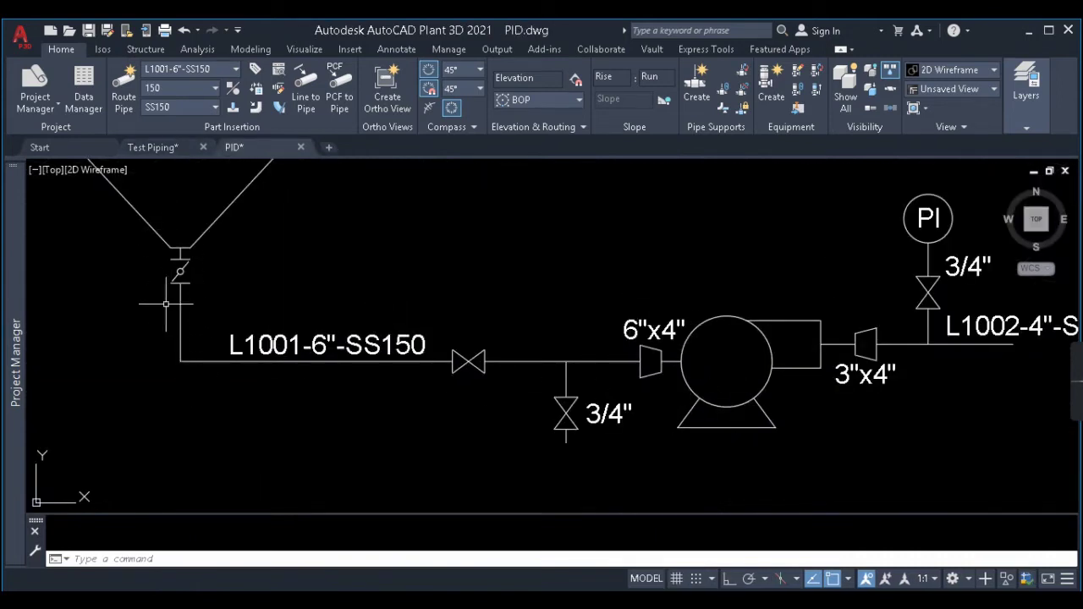
scroll(680, 368, up, 2)
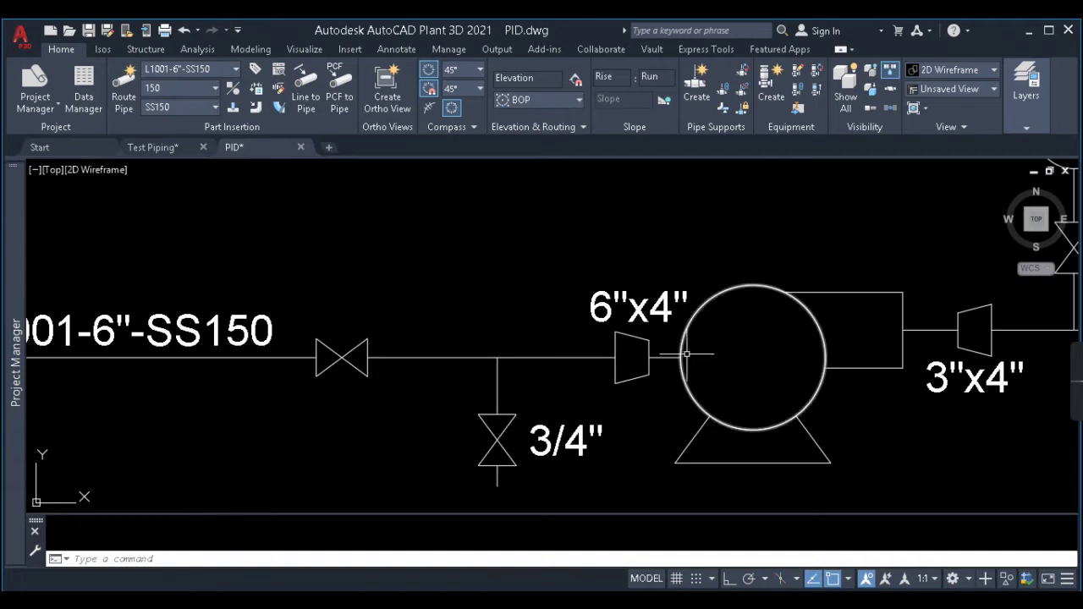
scroll(682, 359, down, 2)
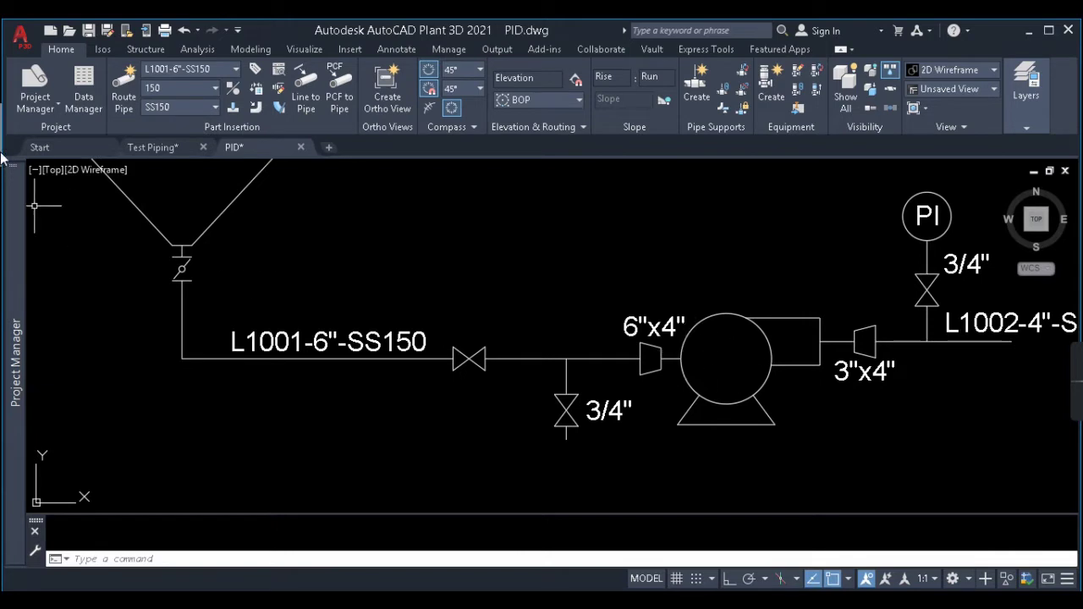
click(167, 147)
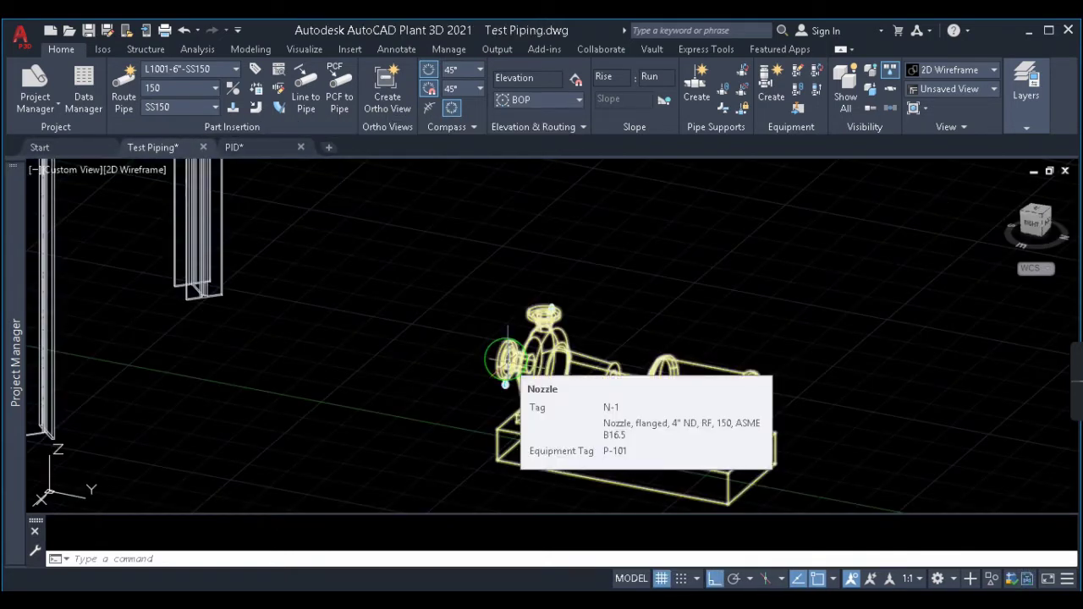
click(506, 362)
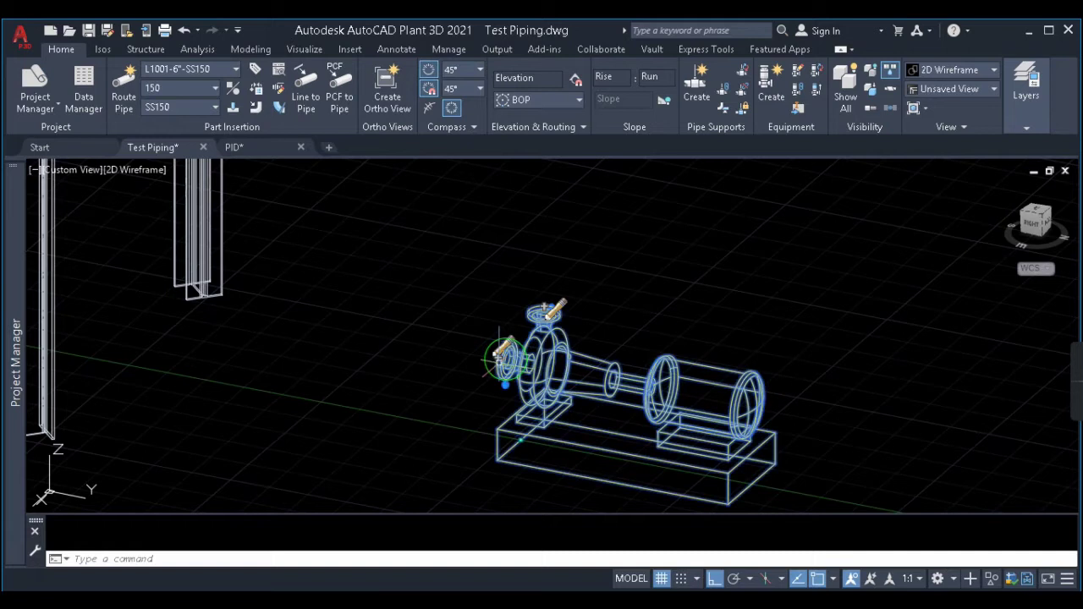
key(Escape)
click(609, 346)
click(554, 402)
scroll(504, 362, up, 4)
scroll(503, 362, up, 2)
scroll(499, 355, down, 4)
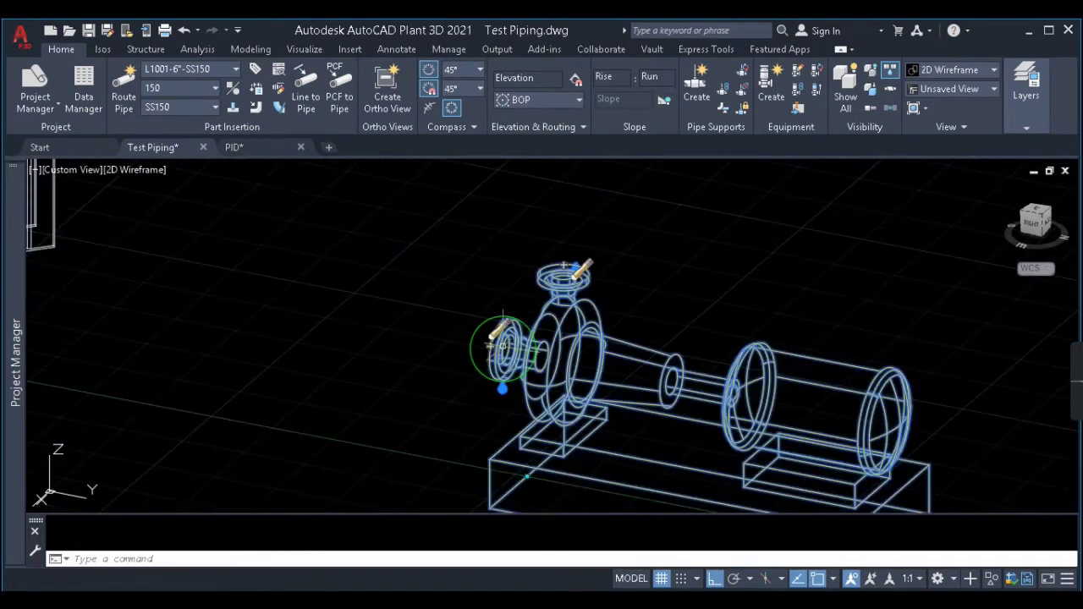
scroll(490, 348, up, 5)
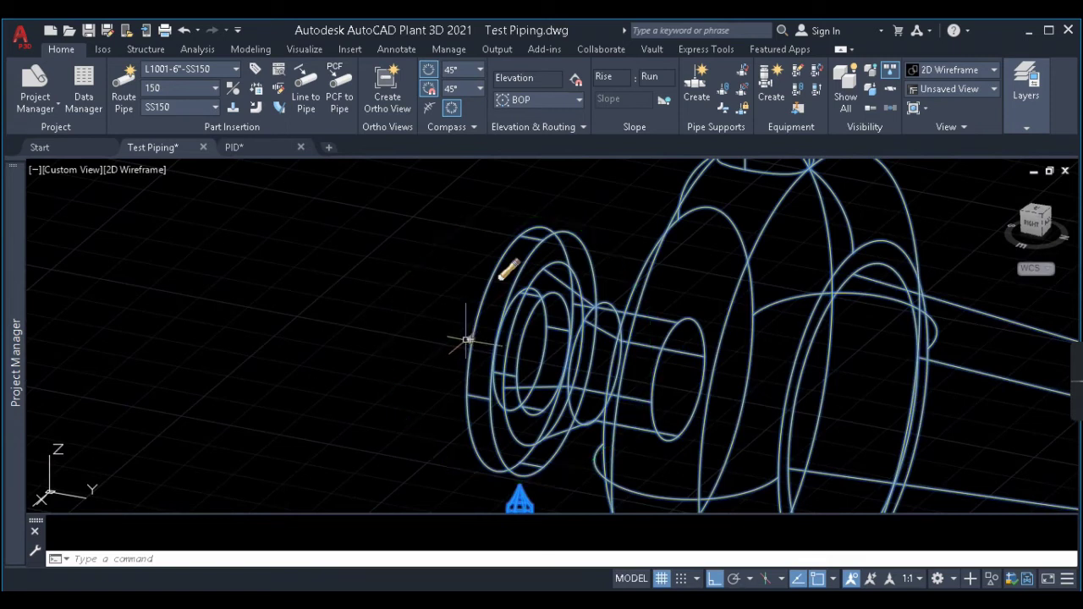
click(470, 339)
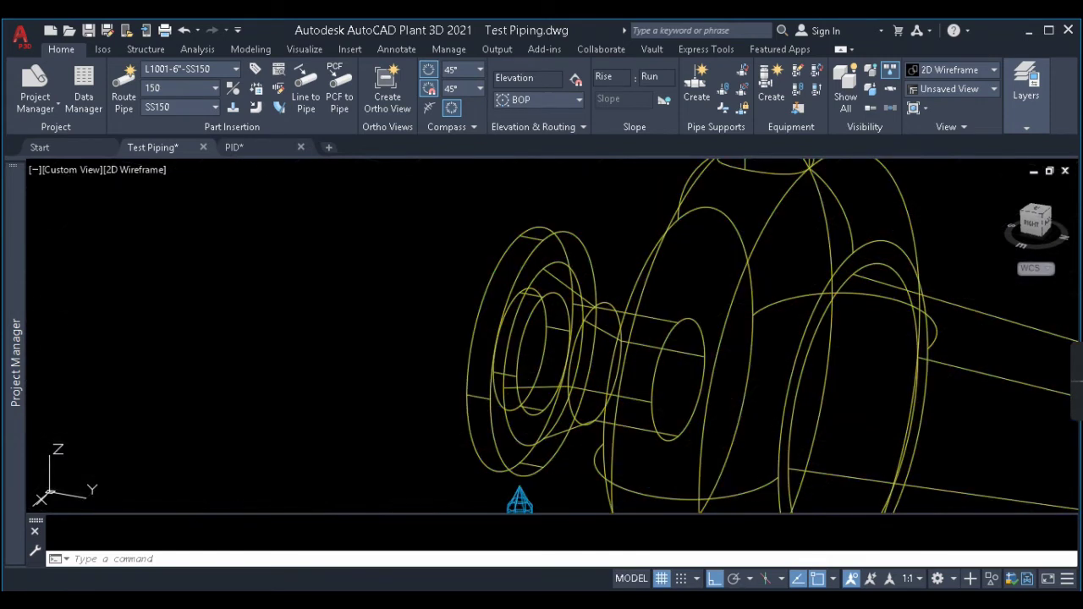
scroll(723, 376, down, 2)
scroll(491, 385, down, 2)
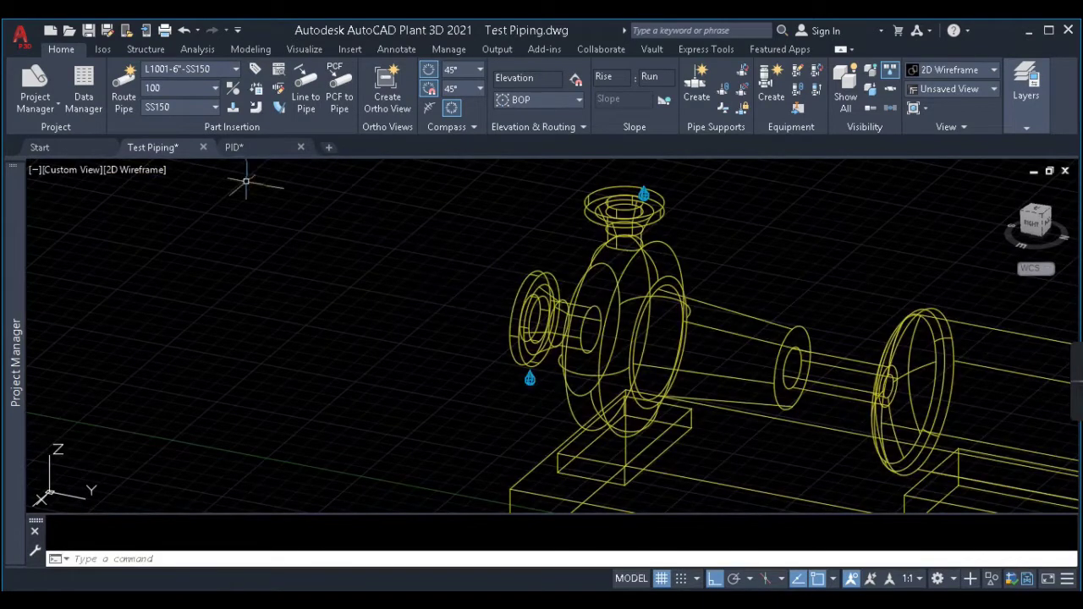
click(529, 286)
click(509, 318)
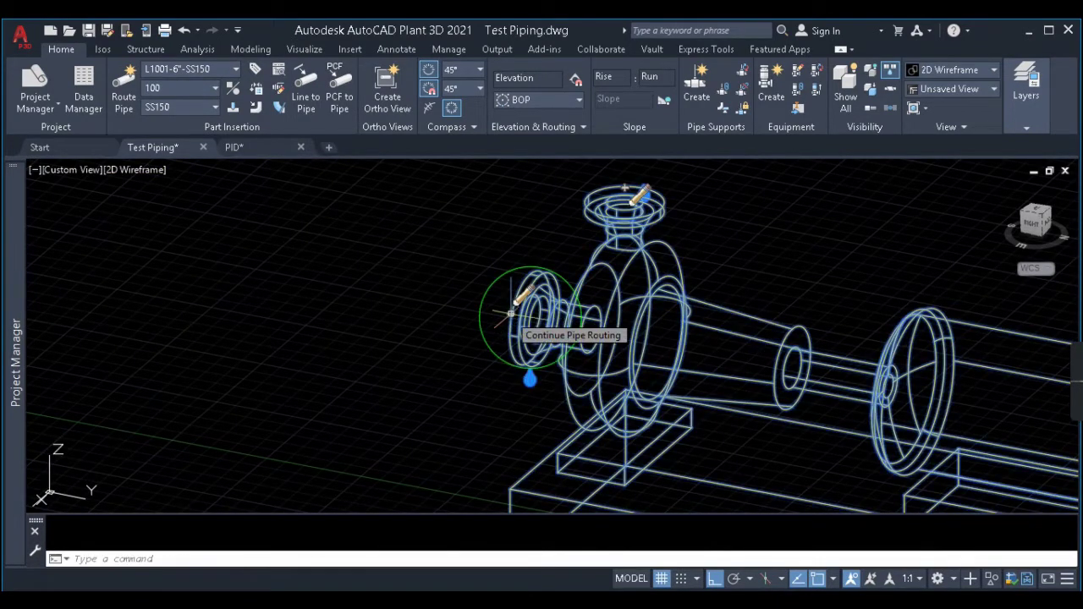
click(511, 316)
scroll(474, 305, up, 6)
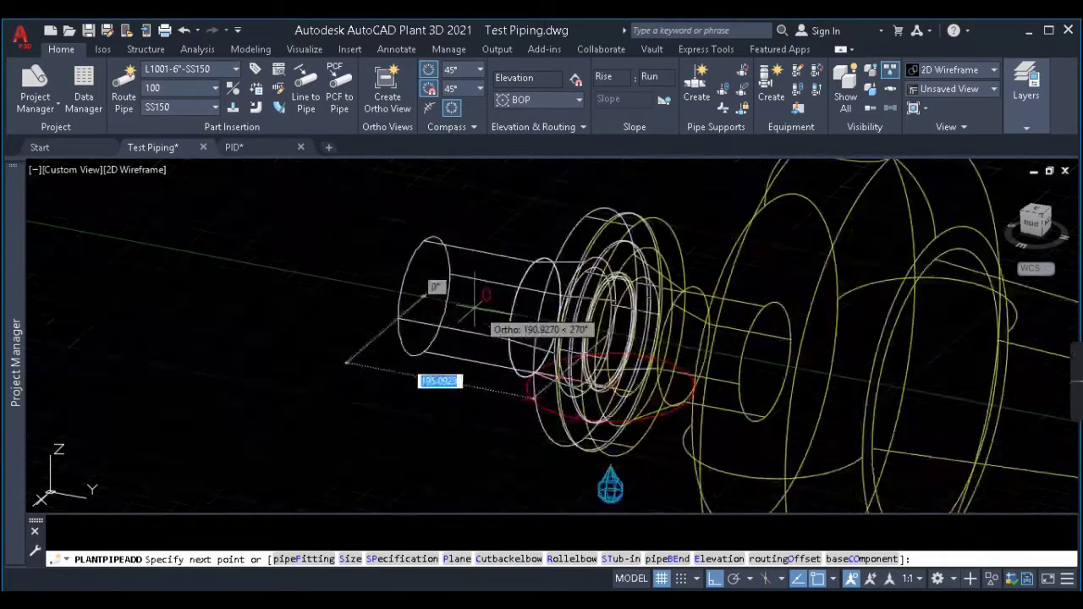
key(Escape)
Step: Route size 100 pipe for line L1001 straight out from the pump's suction nozzle, entering a distance of 100
click(842, 300)
click(726, 331)
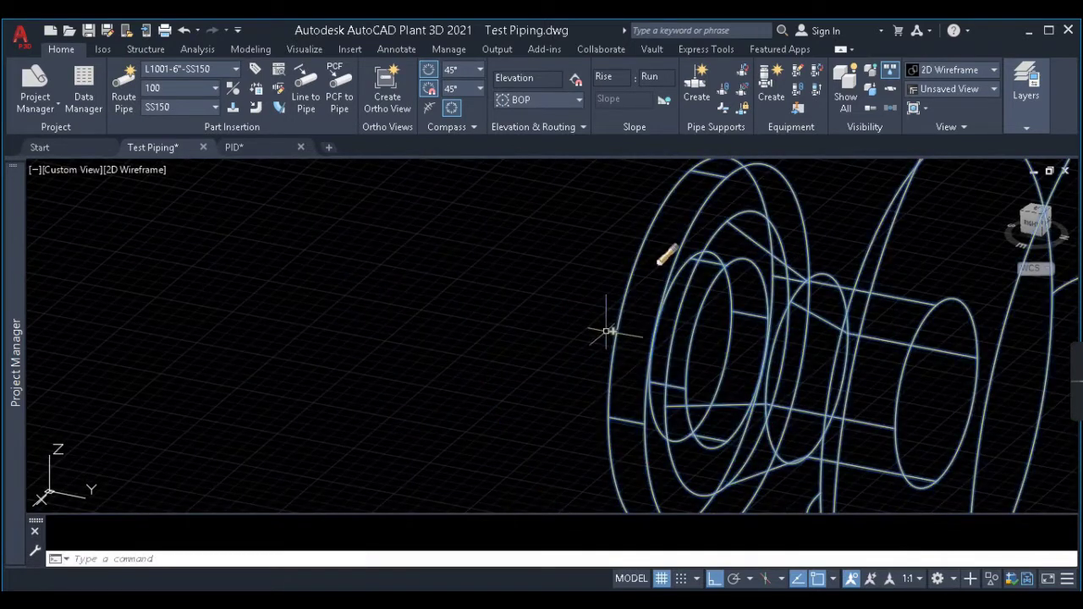
click(666, 256)
scroll(666, 255, down, 4)
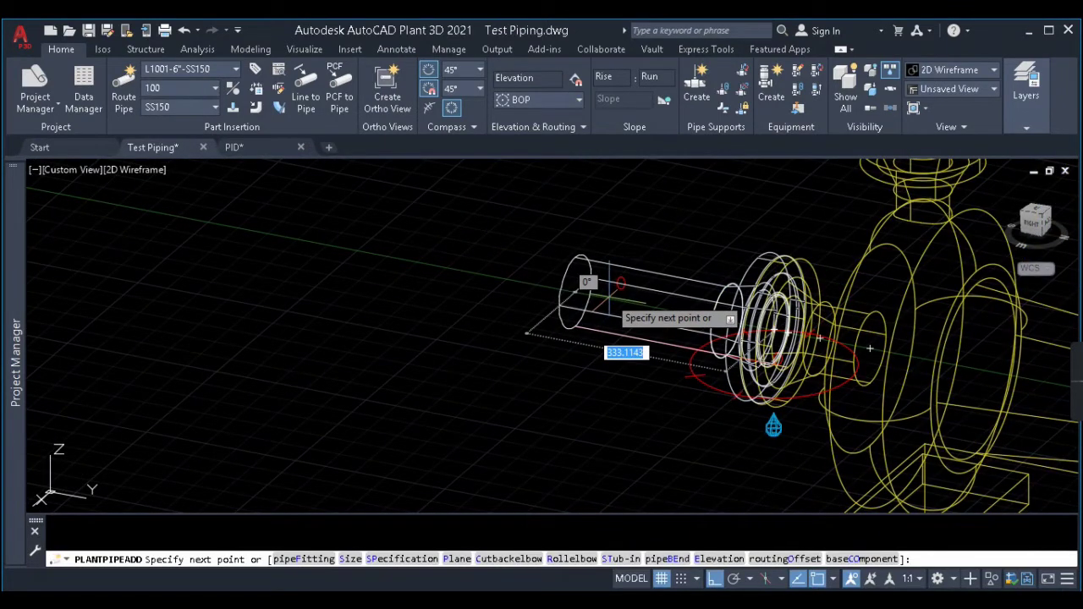
text(100)
key(Return)
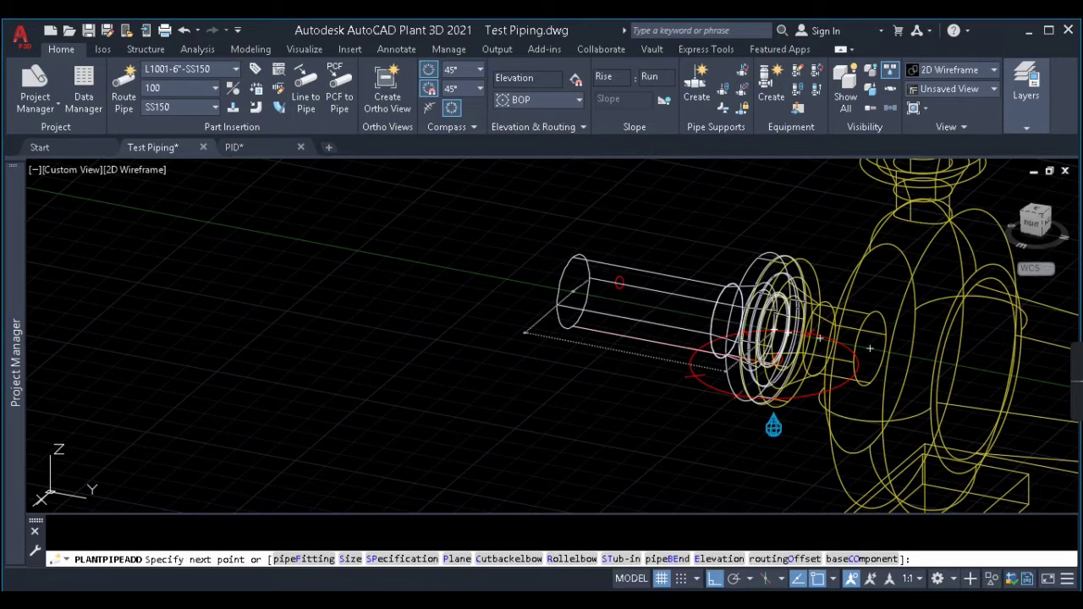
scroll(611, 237, down, 4)
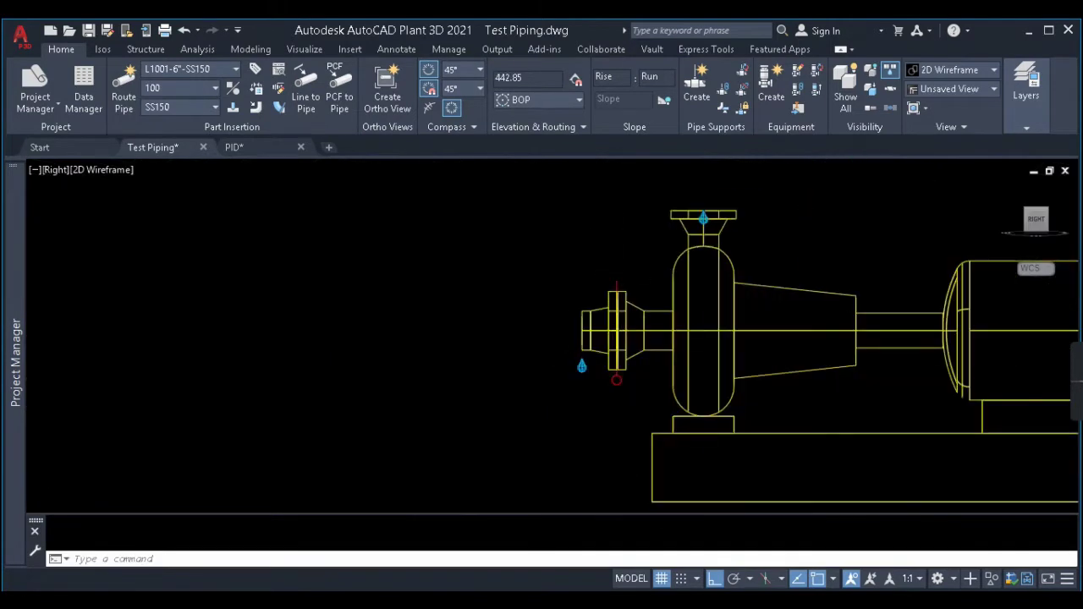
scroll(594, 339, up, 4)
click(562, 269)
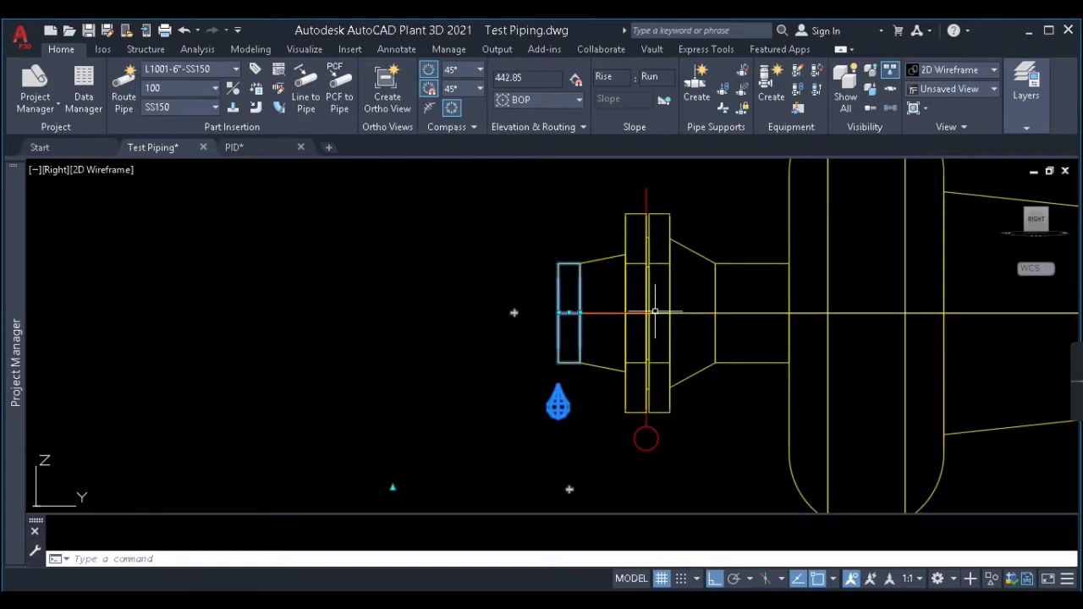
scroll(558, 332, up, 5)
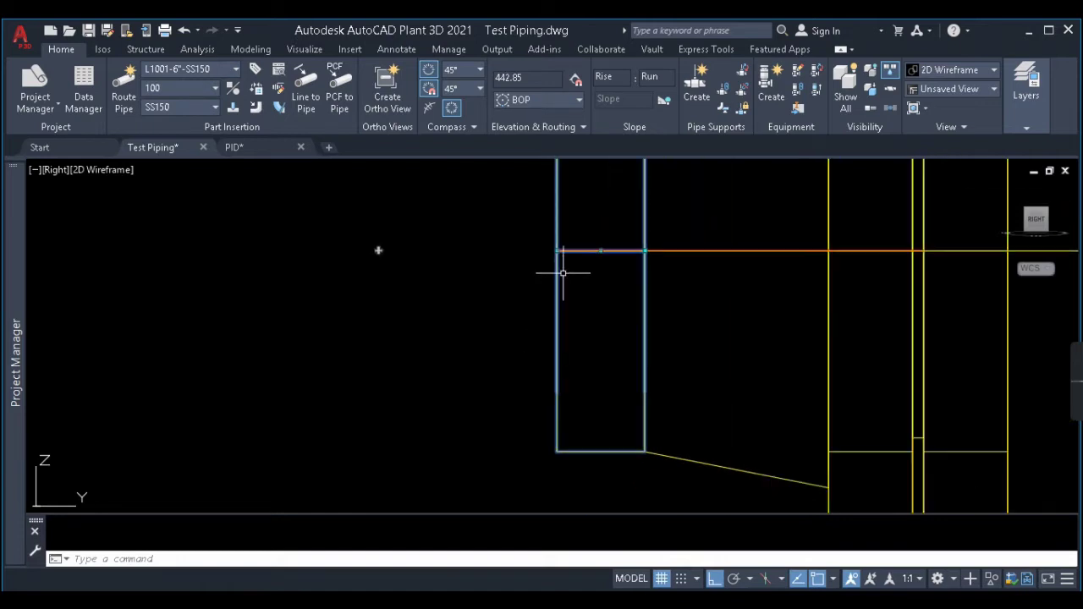
key(Escape)
click(558, 336)
click(551, 321)
scroll(592, 321, down, 4)
scroll(584, 224, up, 6)
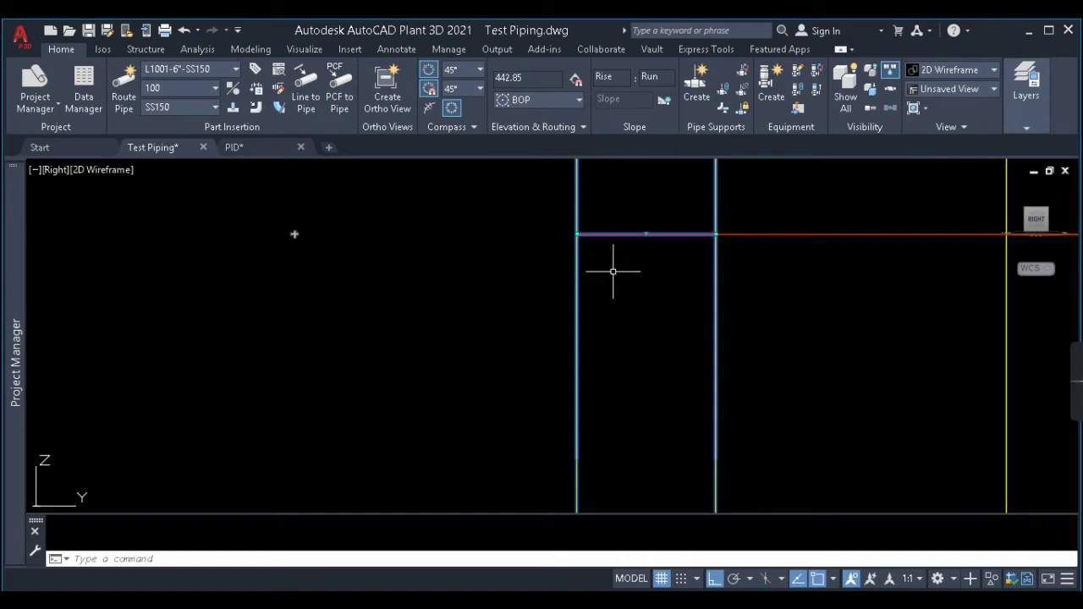
scroll(612, 271, down, 4)
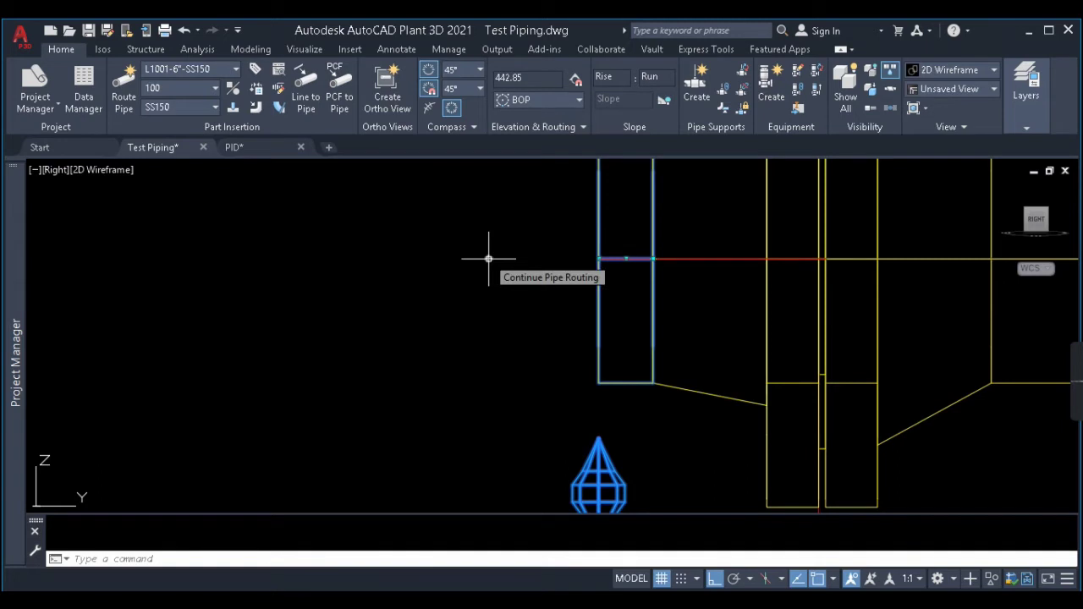
click(489, 258)
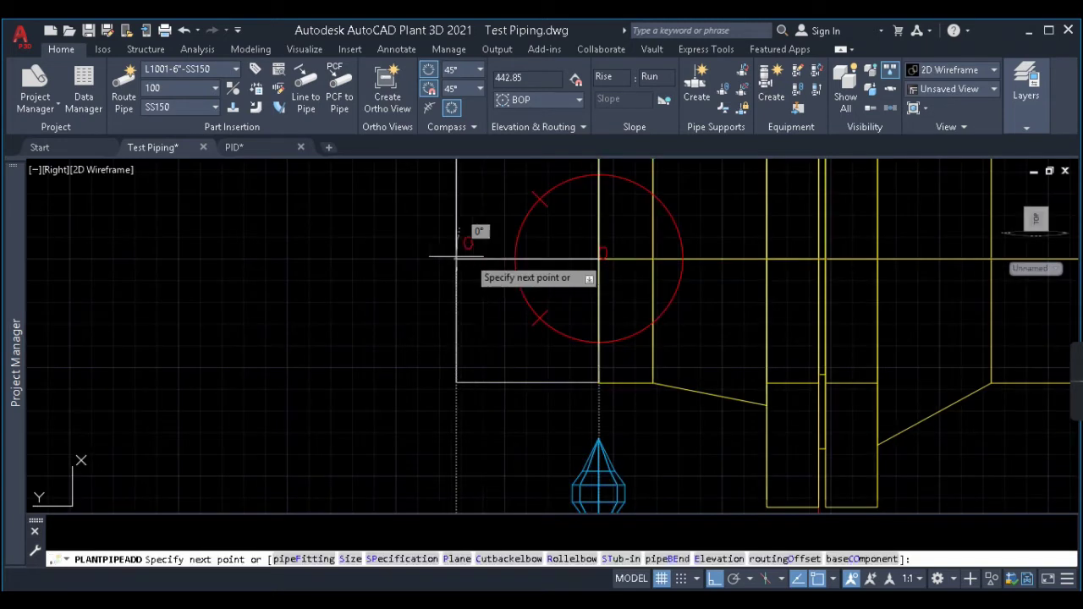
scroll(481, 289, down, 4)
key(Escape)
scroll(528, 289, up, 2)
Step: Stretch the free end of the short pipe at the suction flange to a total pipe length of 100
click(517, 260)
click(501, 275)
scroll(442, 266, up, 2)
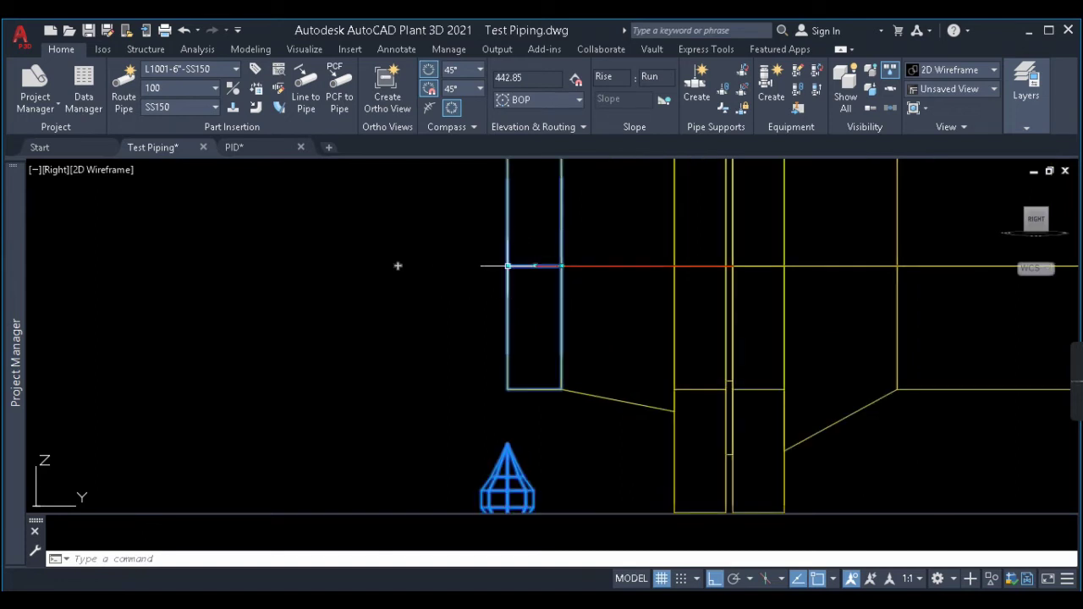
click(507, 266)
scroll(474, 288, down, 3)
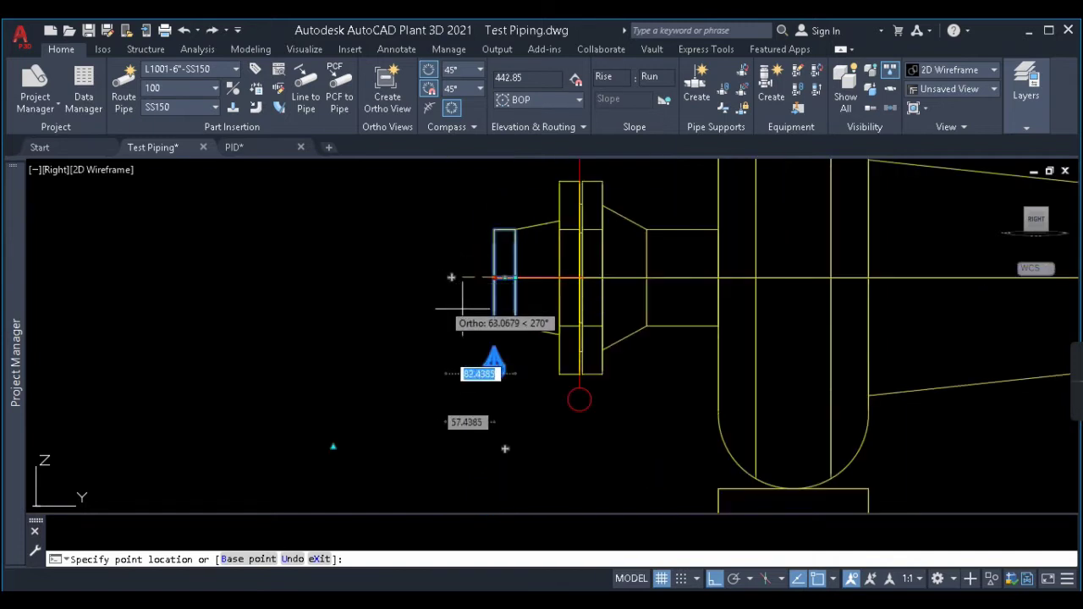
scroll(474, 309, up, 3)
text(10)
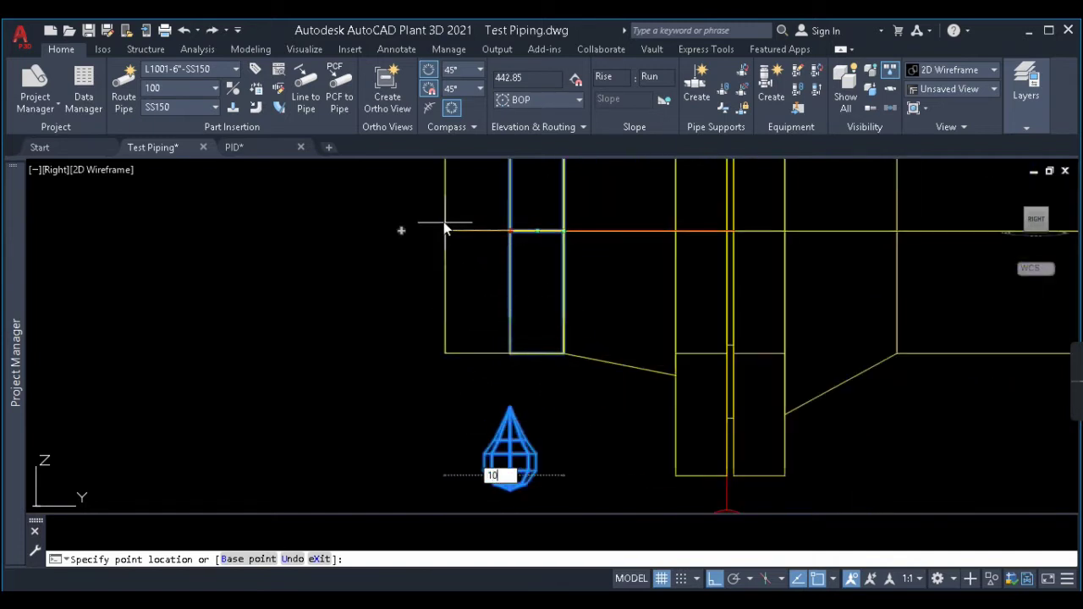
key(Return)
key(Escape)
Step: Measure the length of the pipe piece between its open end and the suction flange's weld neck
scroll(545, 288, down, 4)
text(di)
key(Return)
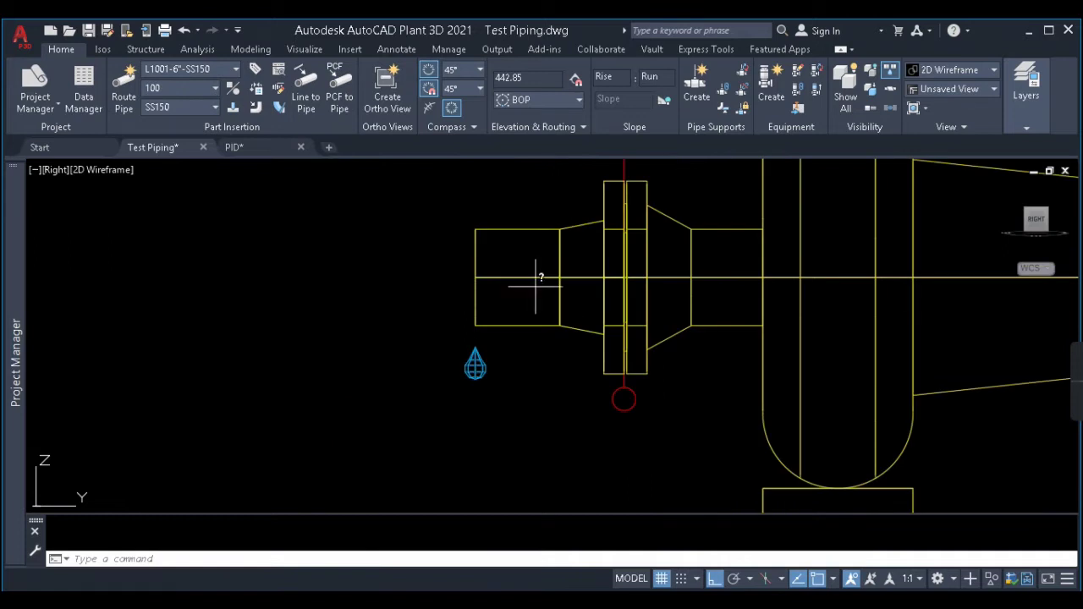
click(474, 277)
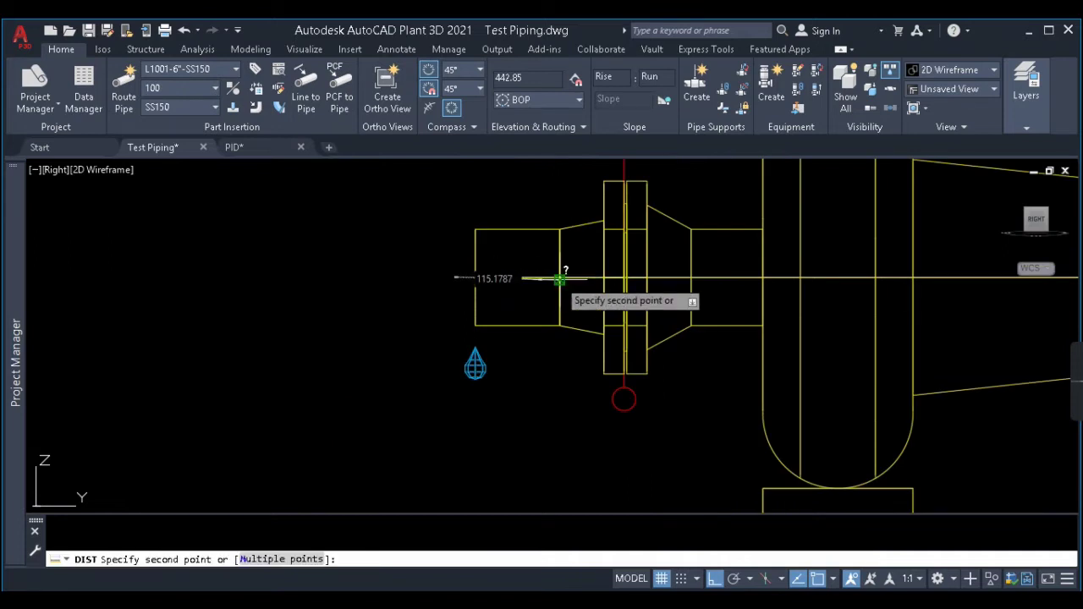
click(558, 279)
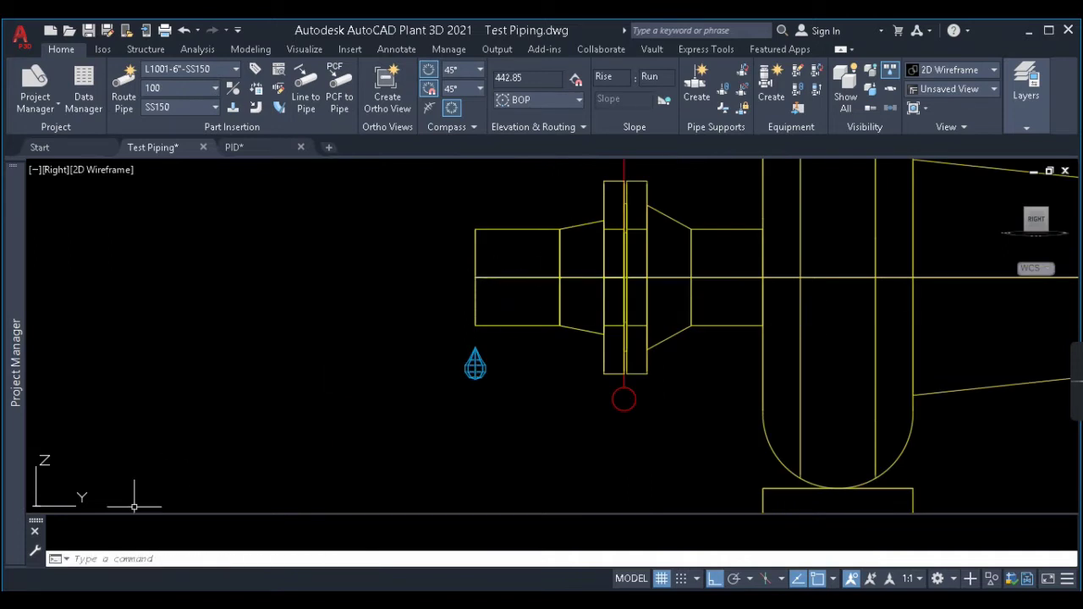
text(di)
key(Return)
key(Escape)
text(di)
key(Return)
click(476, 277)
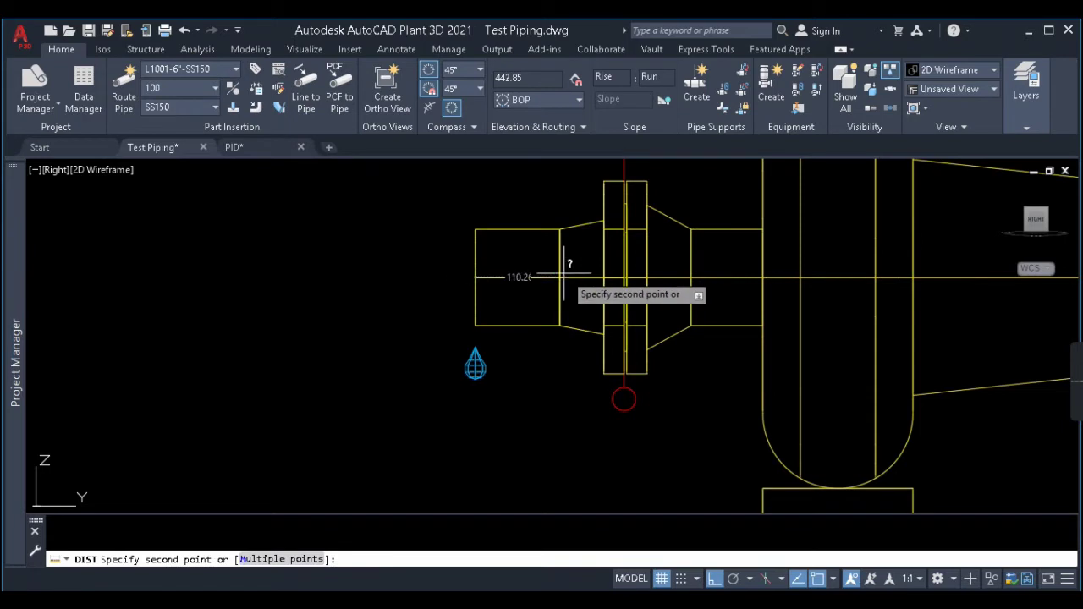
click(564, 271)
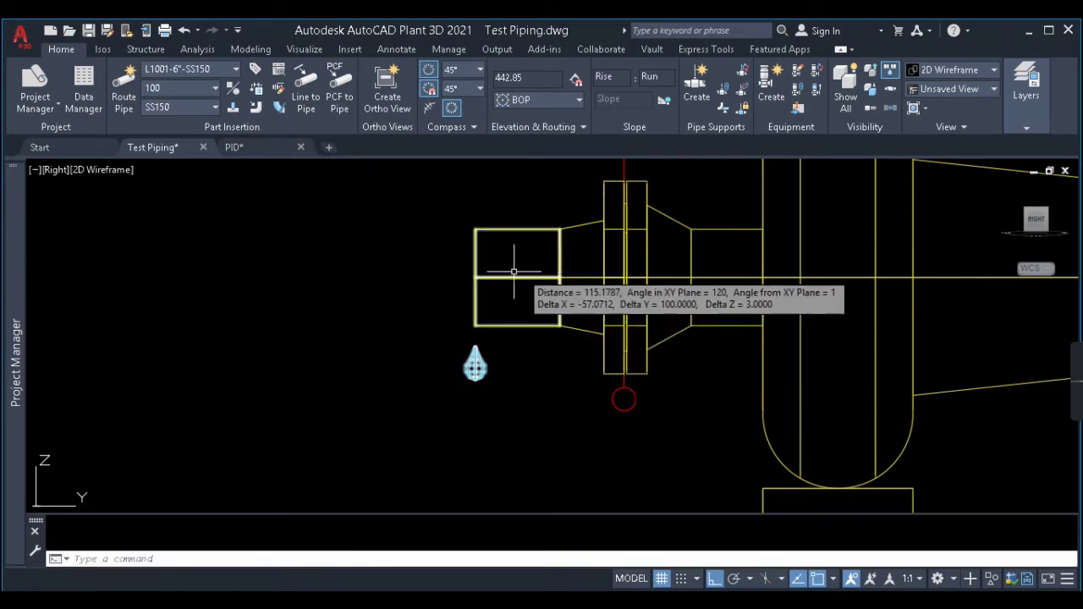
Step: Open the pipe spec viewer and display the SS150 spec sheet
scroll(554, 279, down, 5)
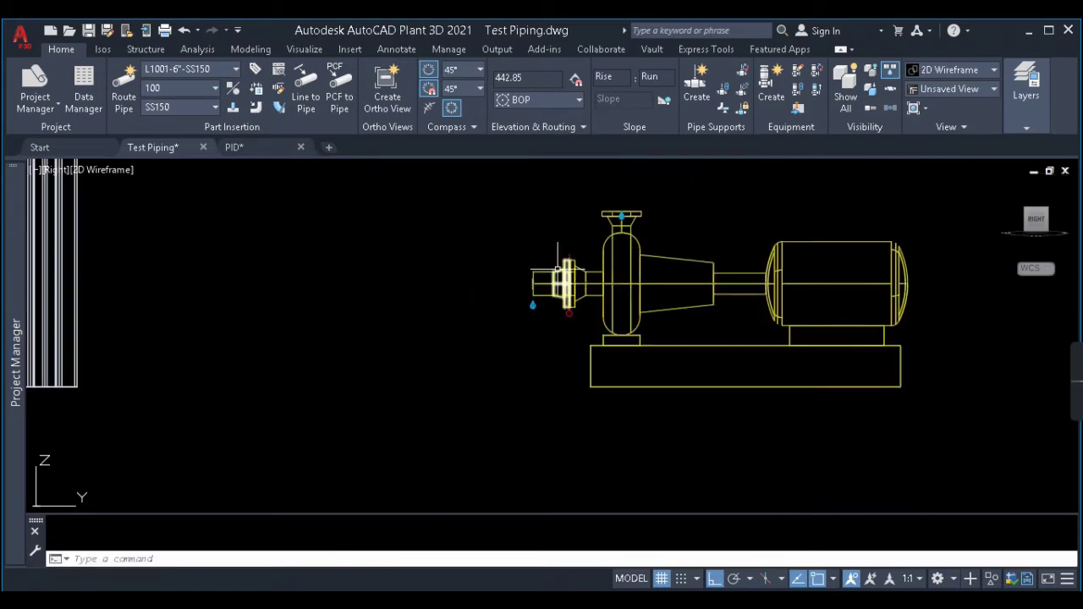
click(282, 71)
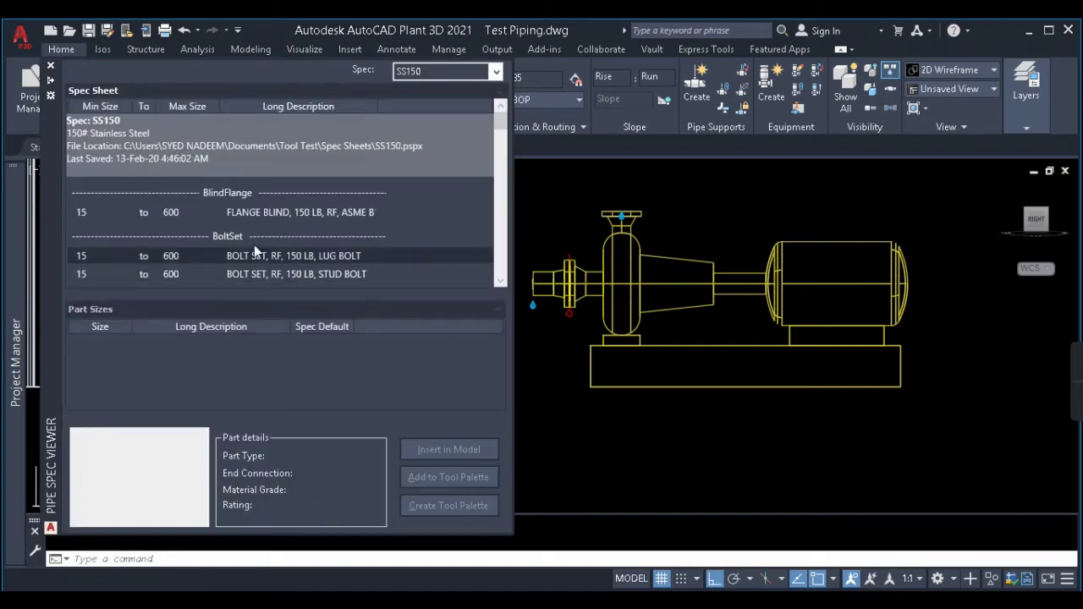
scroll(236, 220, down, 1)
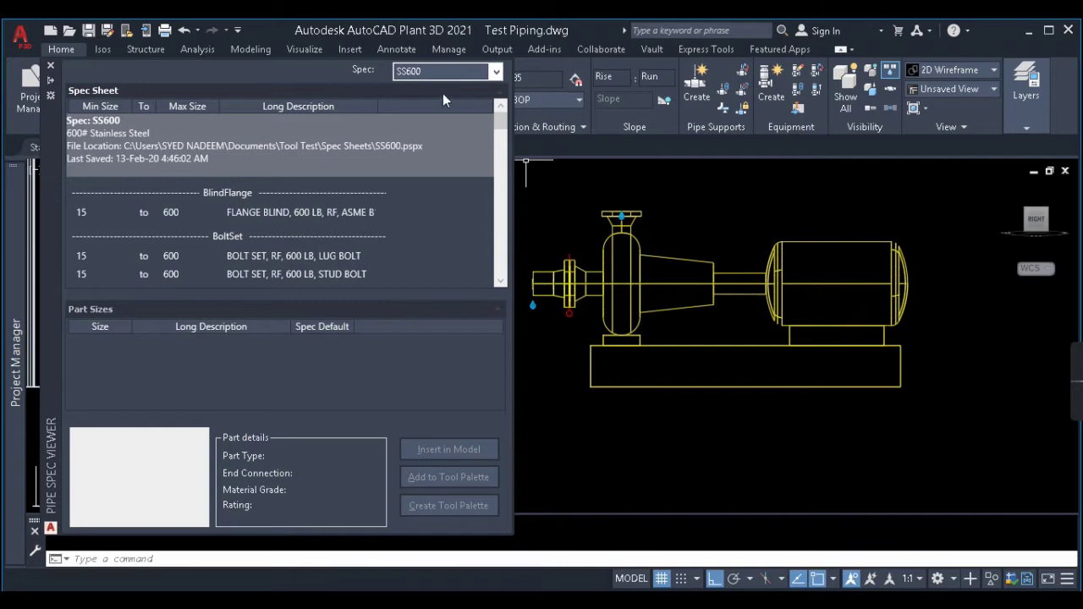
click(496, 73)
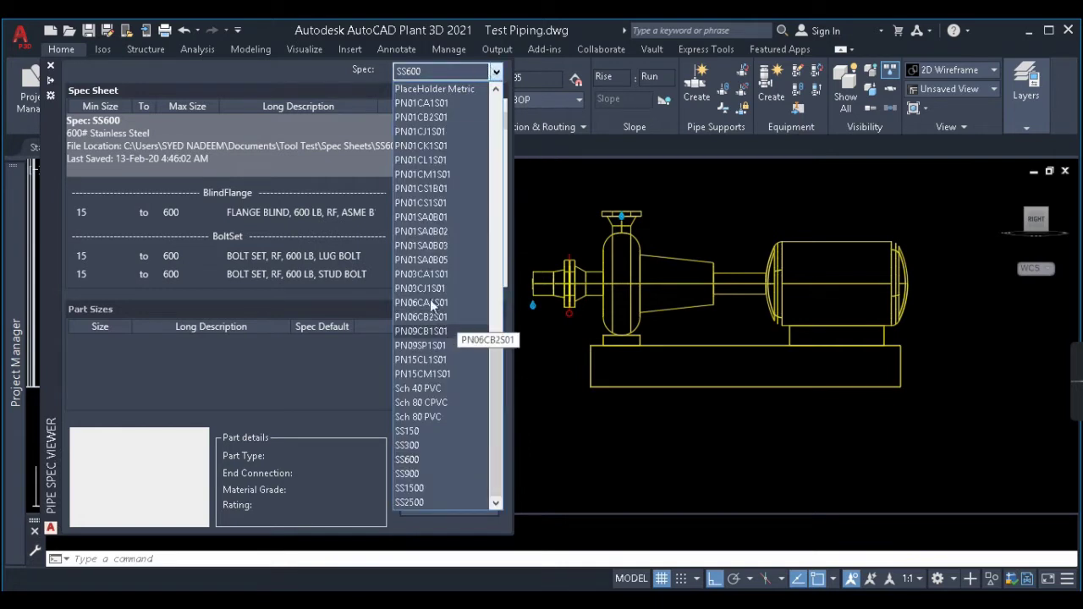
click(347, 76)
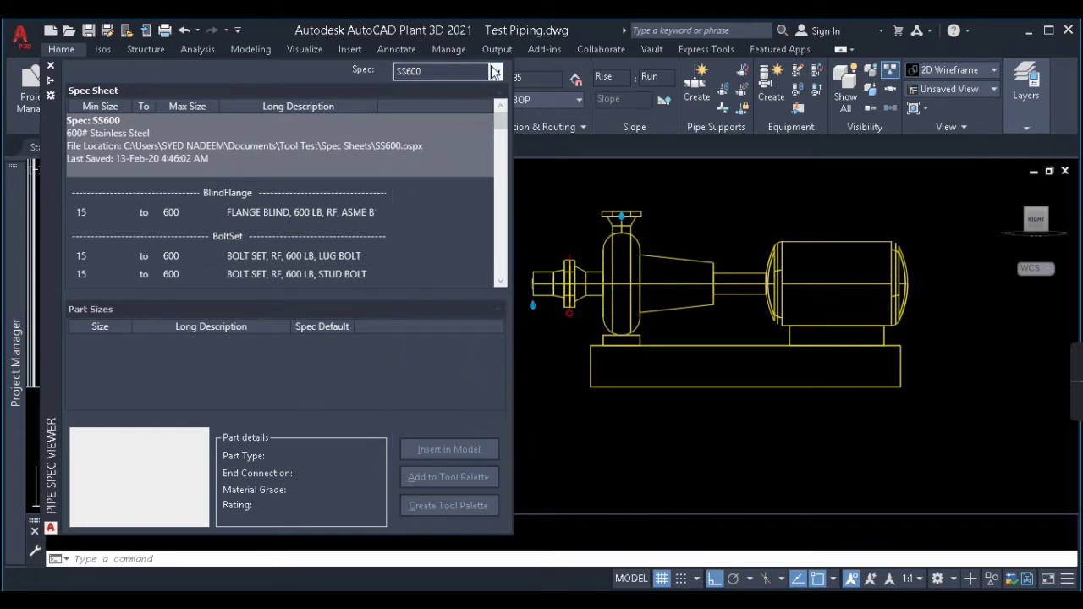
click(494, 72)
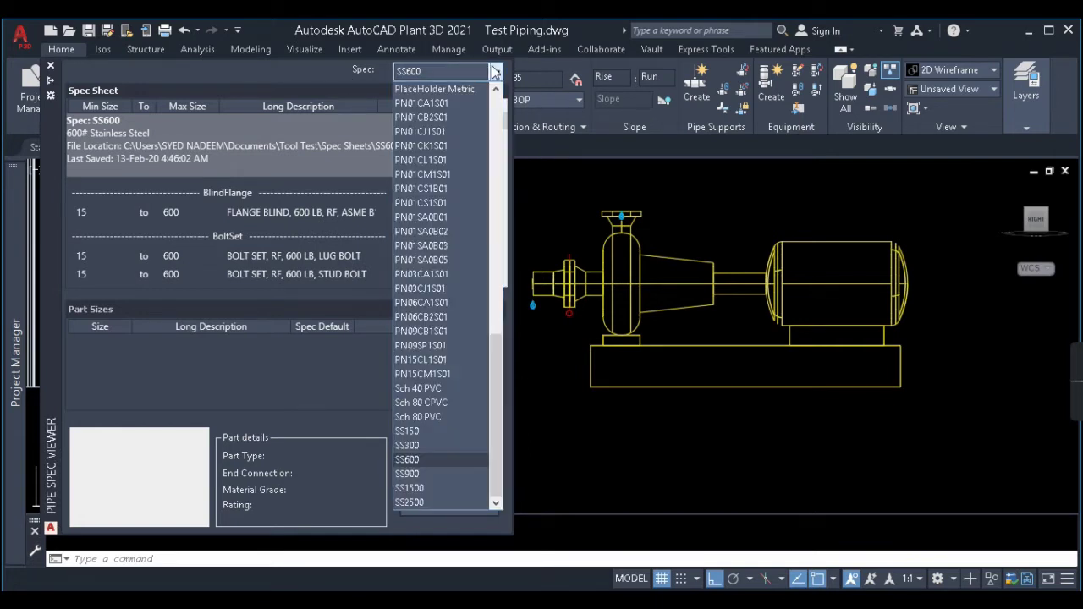
click(416, 430)
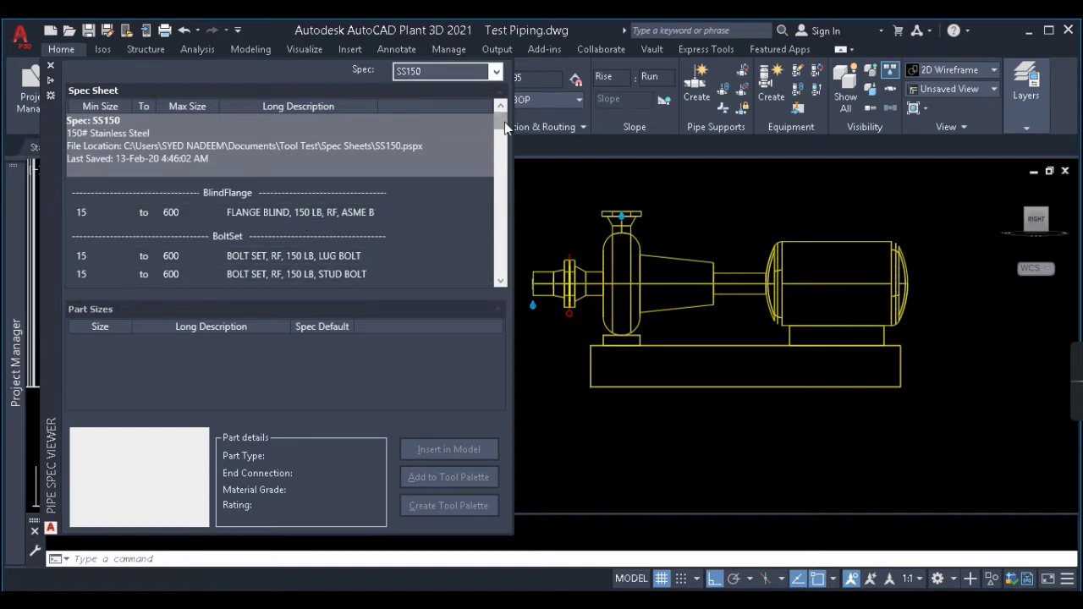
Step: Choose the 150x100 eccentric butt-weld reducer from the SS150 spec and start inserting it into the model
drag(504, 125, 501, 189)
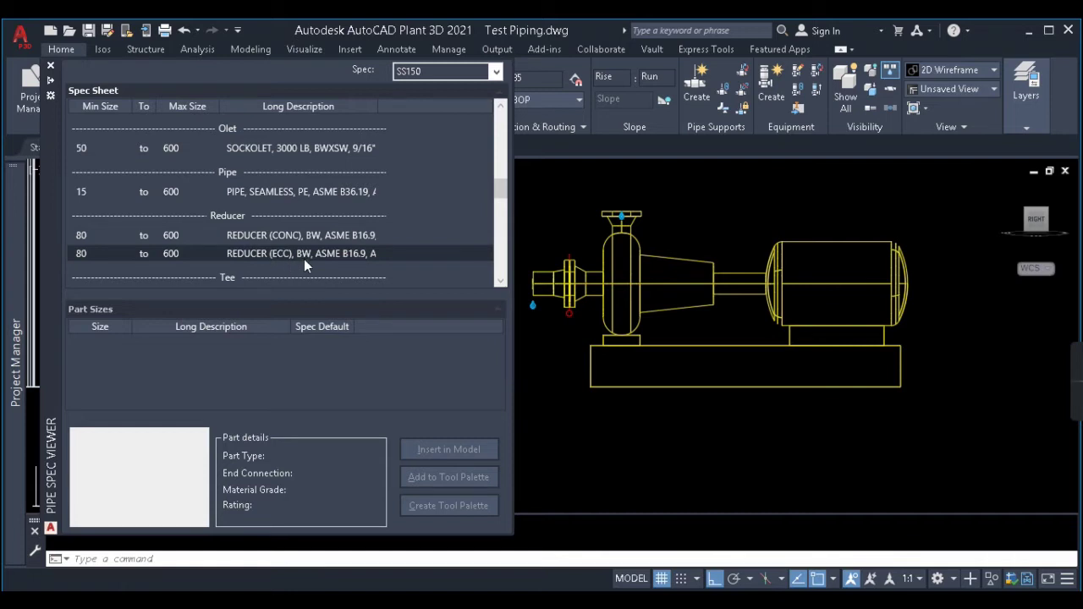
click(280, 254)
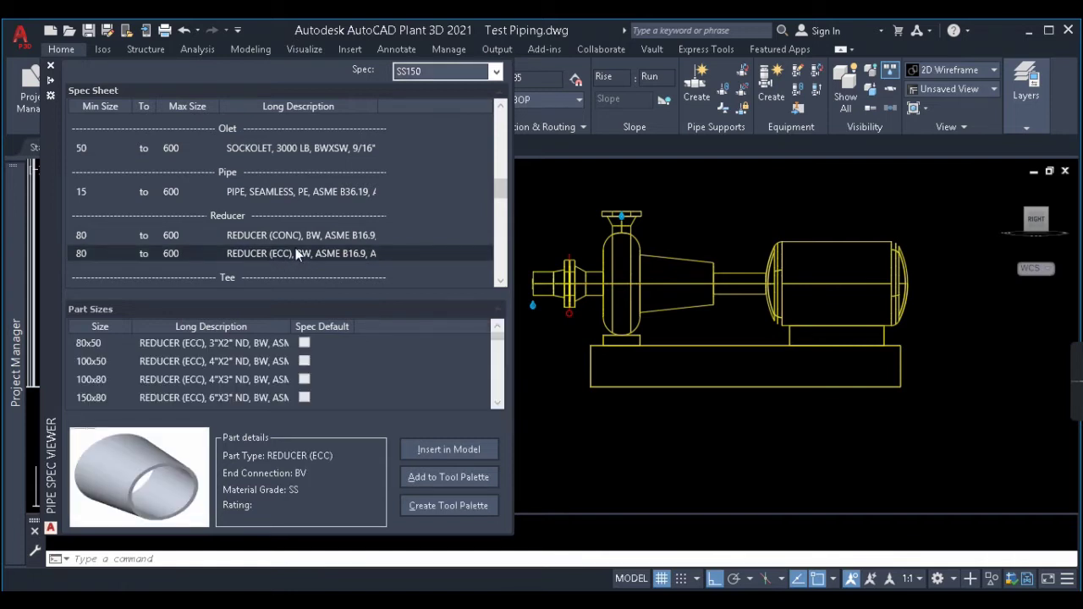
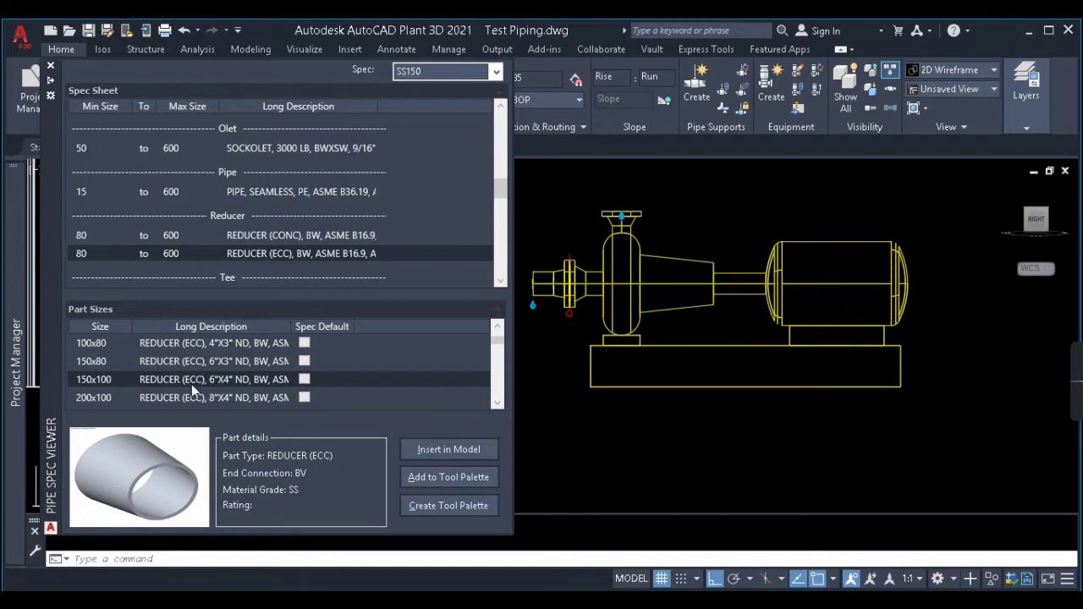
click(446, 452)
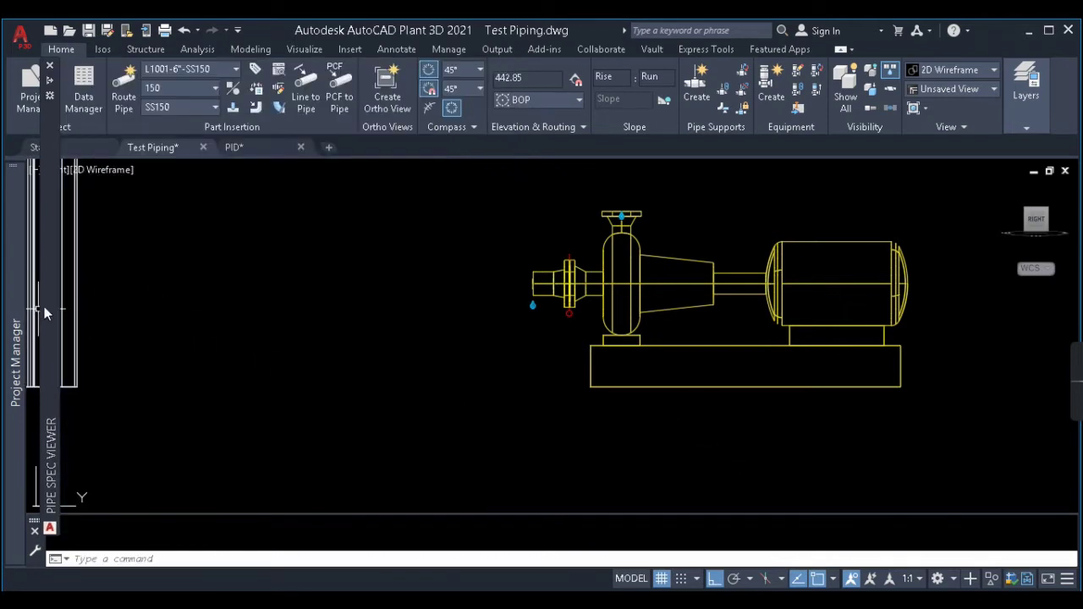
mouse_move(44, 306)
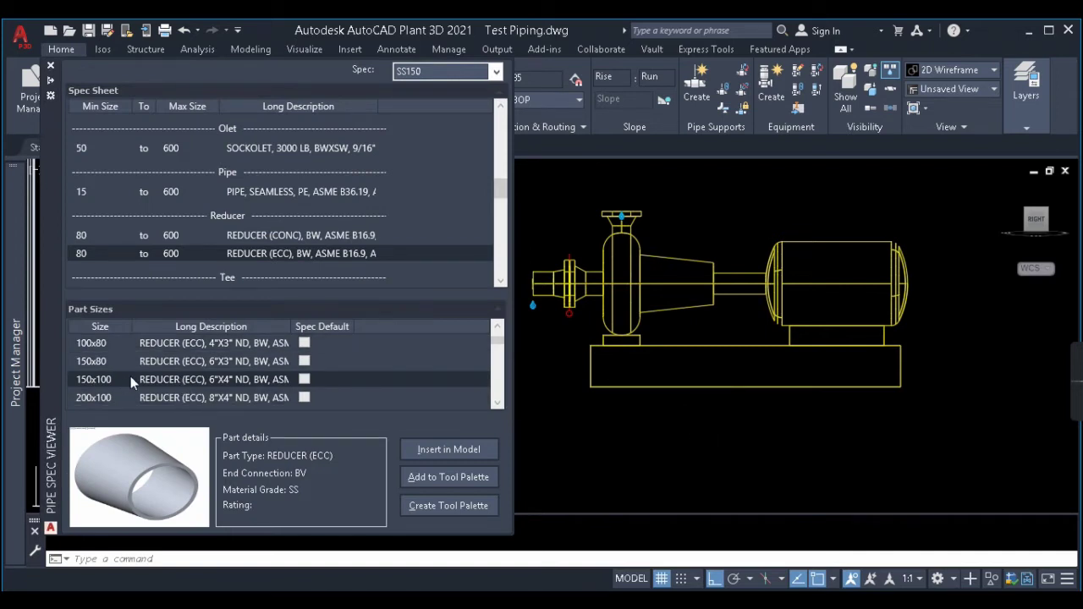
scroll(476, 273, up, 4)
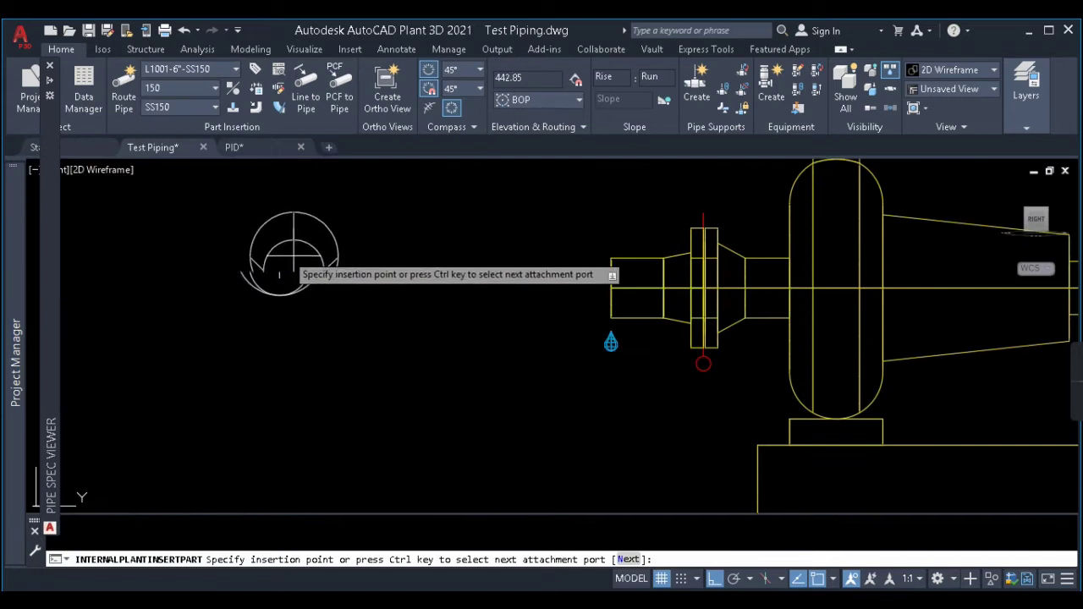
scroll(338, 295, down, 2)
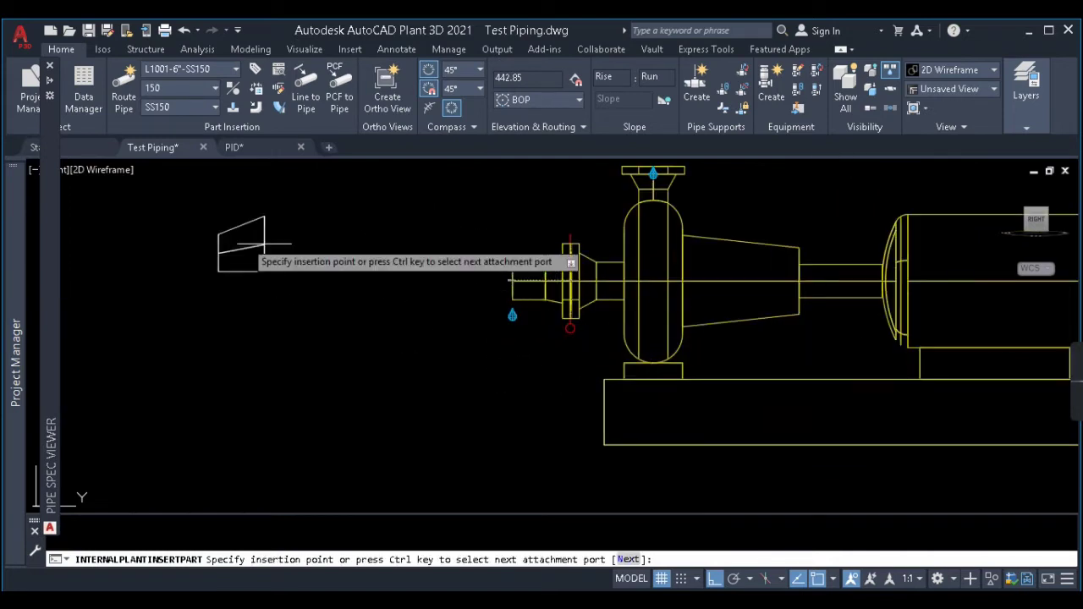
scroll(409, 314, up, 4)
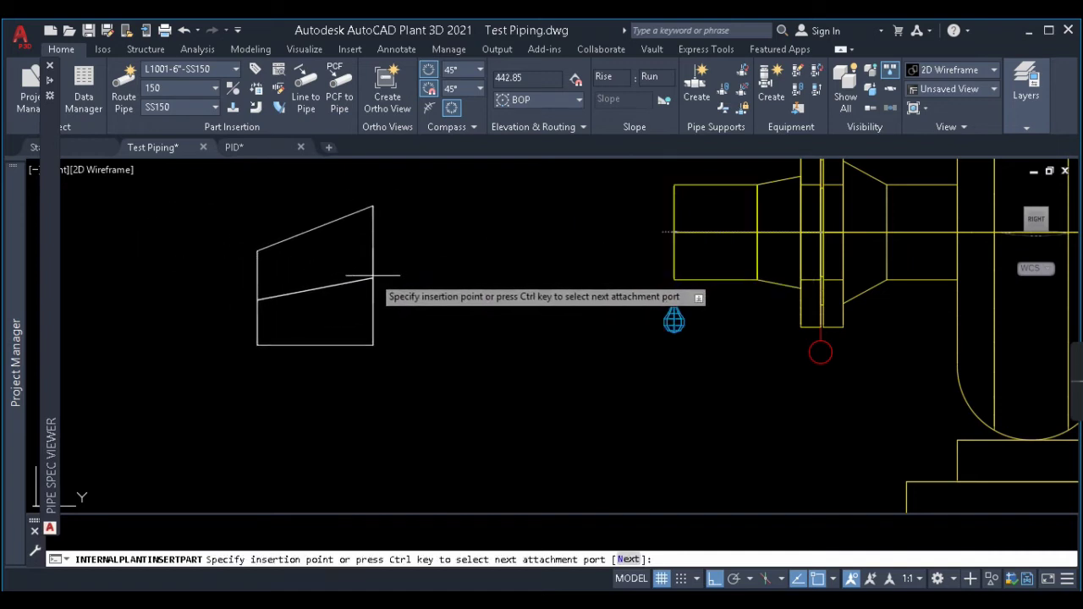
Step: Attach the reducer by its small-end port to the open end of the suction pipe, rotated 180° with its flat side up
text(n)
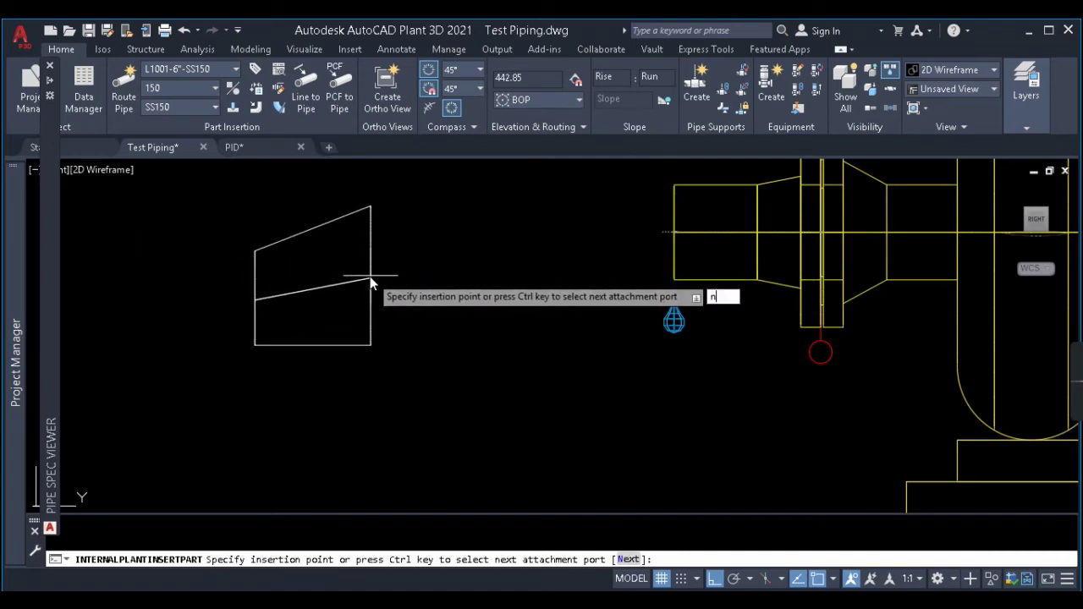
key(Return)
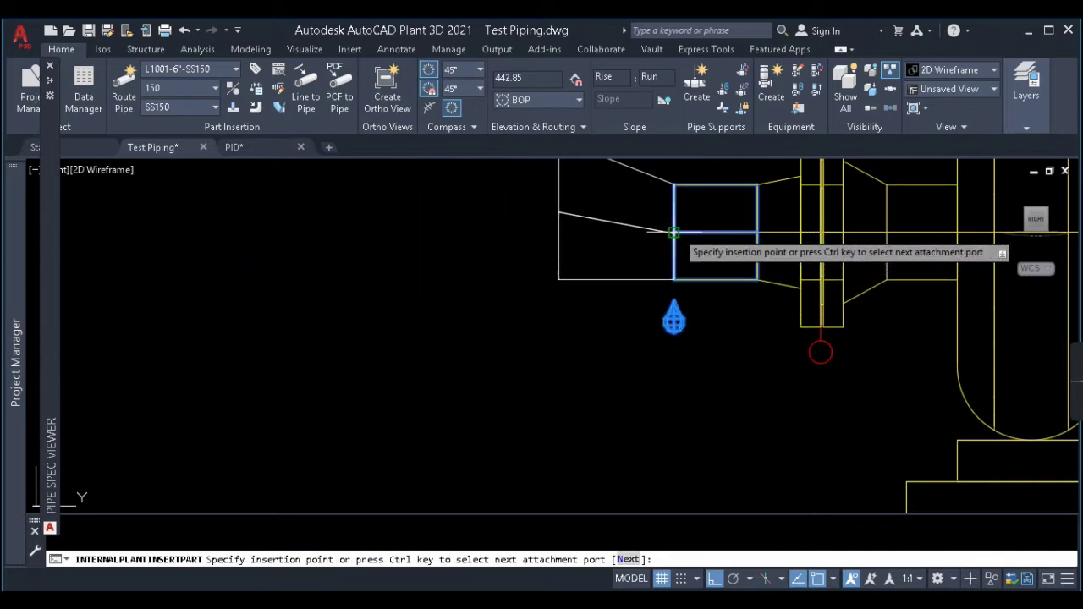
click(676, 233)
key(Return)
middle_drag(401, 271, 225, 314)
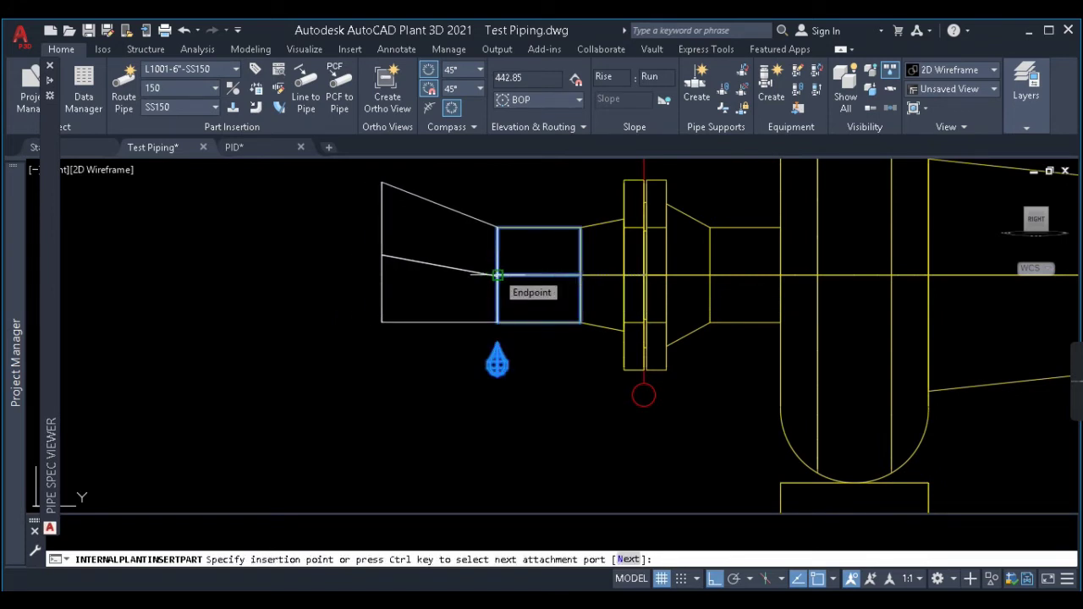
click(498, 275)
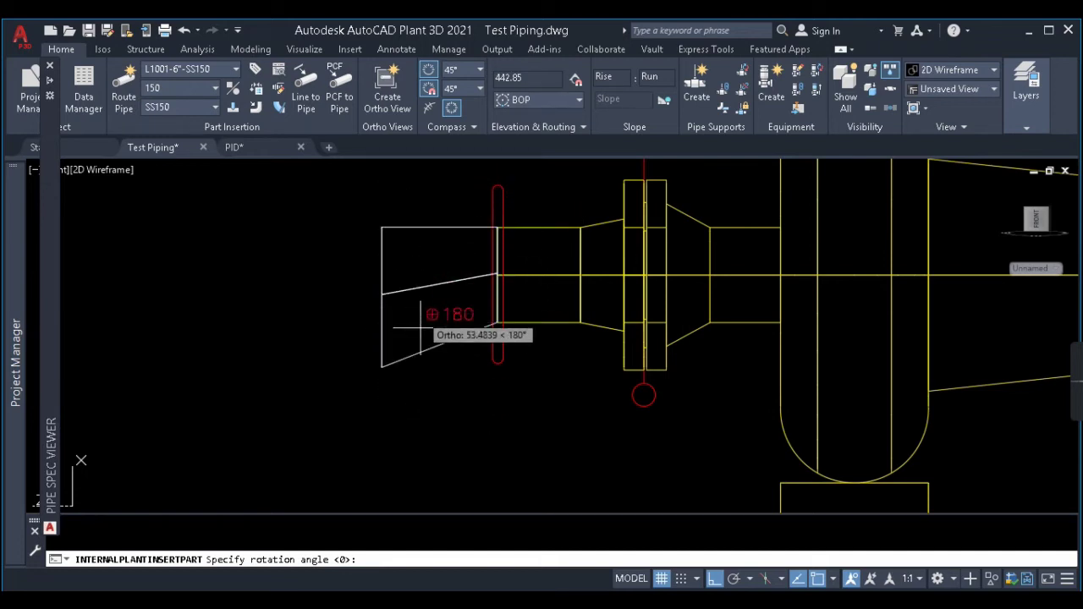
click(415, 404)
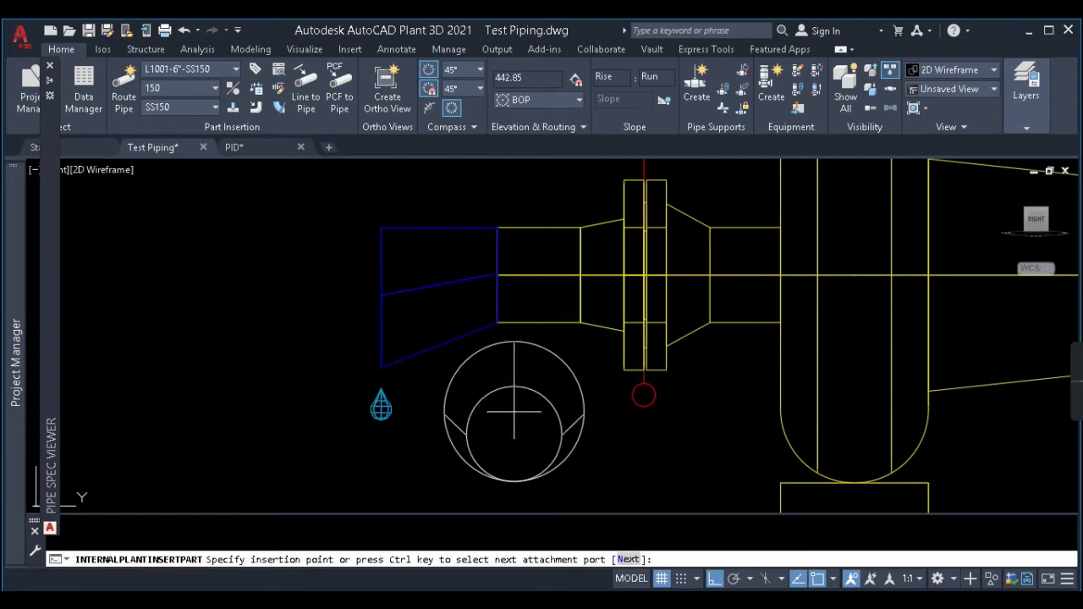
key(Escape)
scroll(524, 245, down, 5)
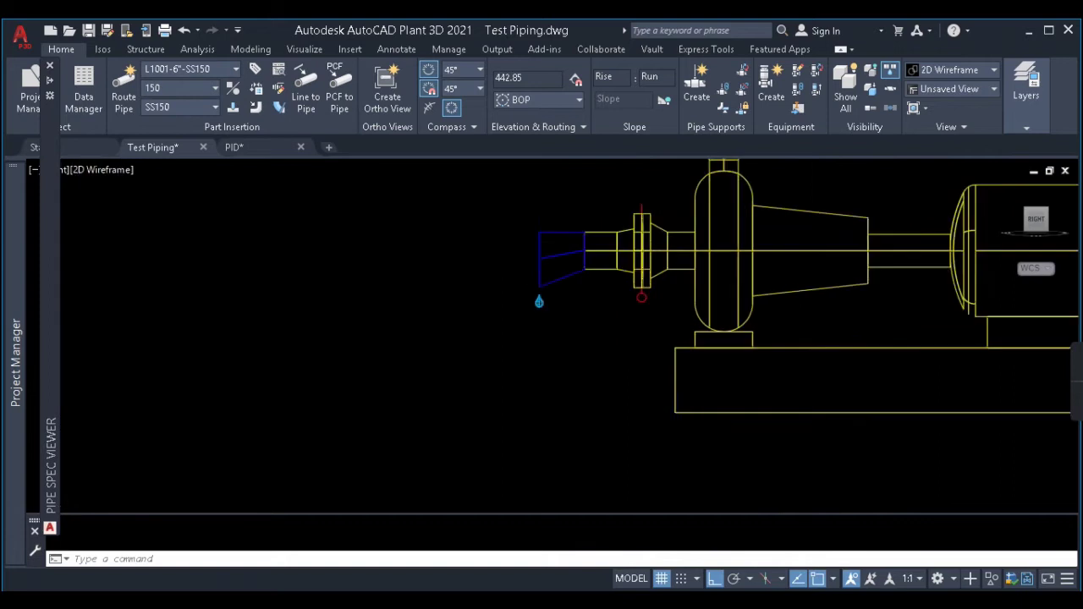
Step: Compare the placed suction reducer with the one on line L1001 in the P&ID drawing, then return to the piping model
scroll(539, 248, up, 4)
click(569, 213)
click(508, 382)
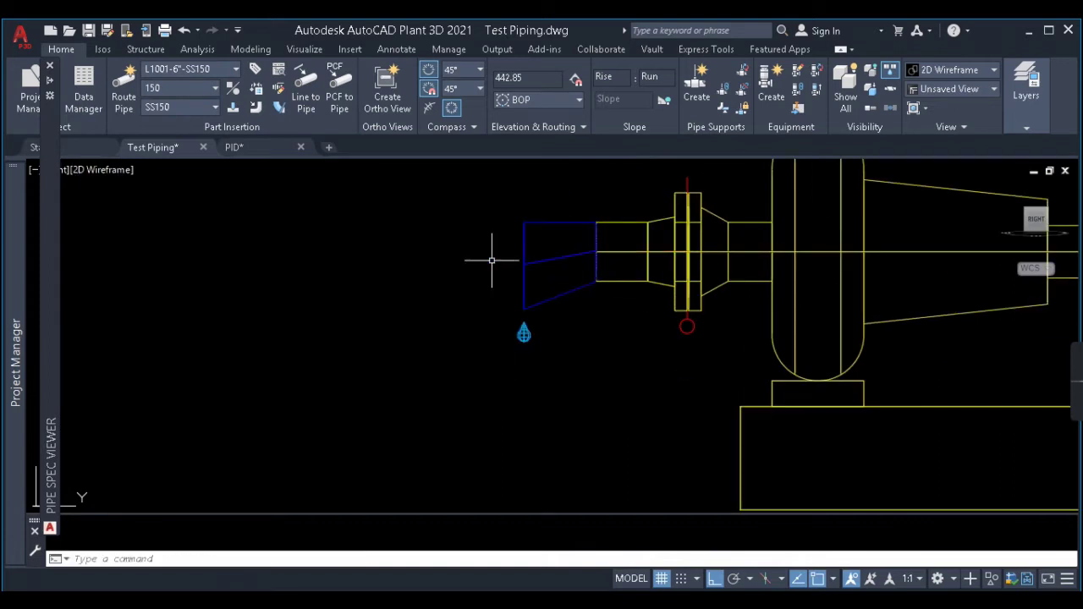
click(236, 153)
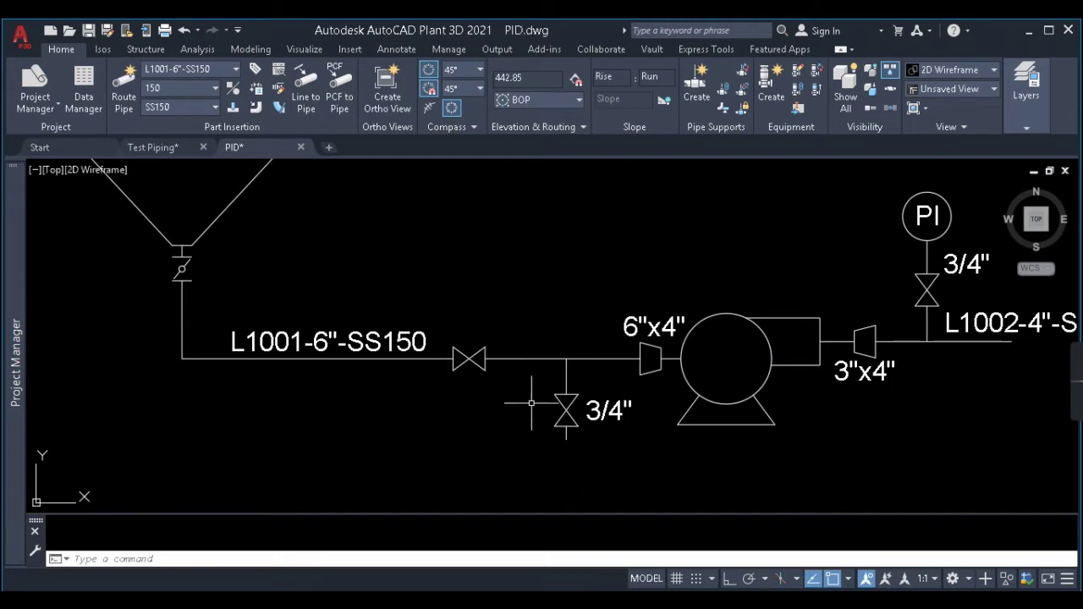
click(157, 148)
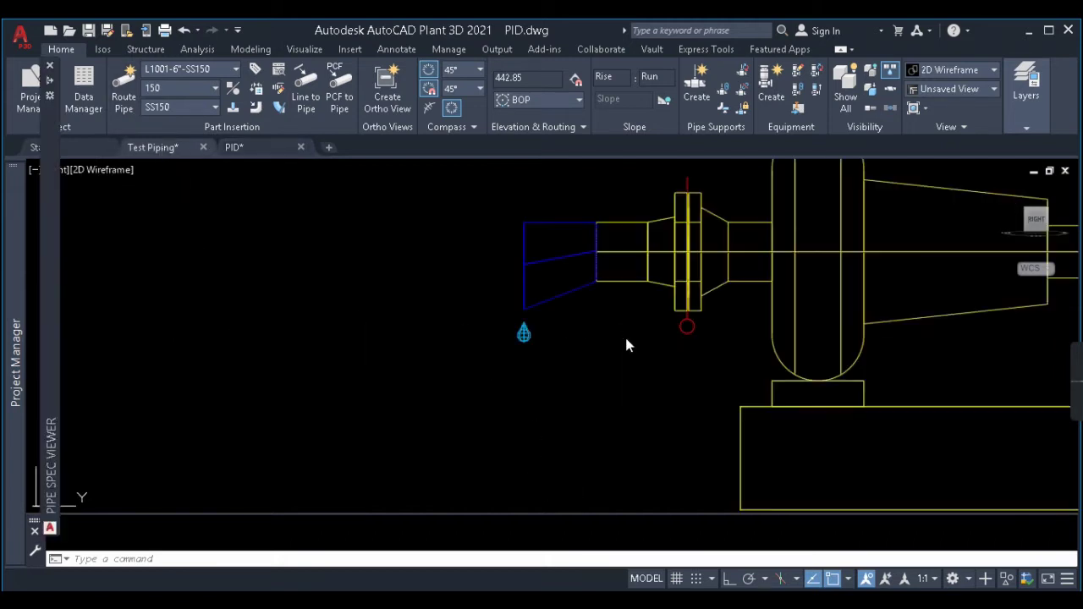
Step: Select the reducer and review its substitute parts and sizes without changing the part
click(556, 201)
click(512, 309)
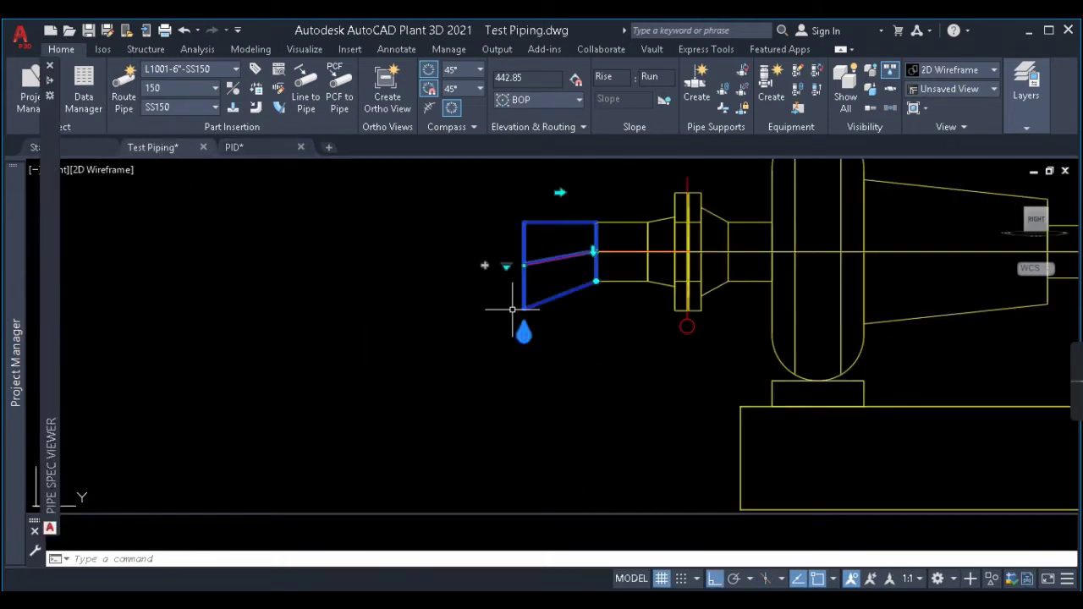
key(Escape)
click(560, 220)
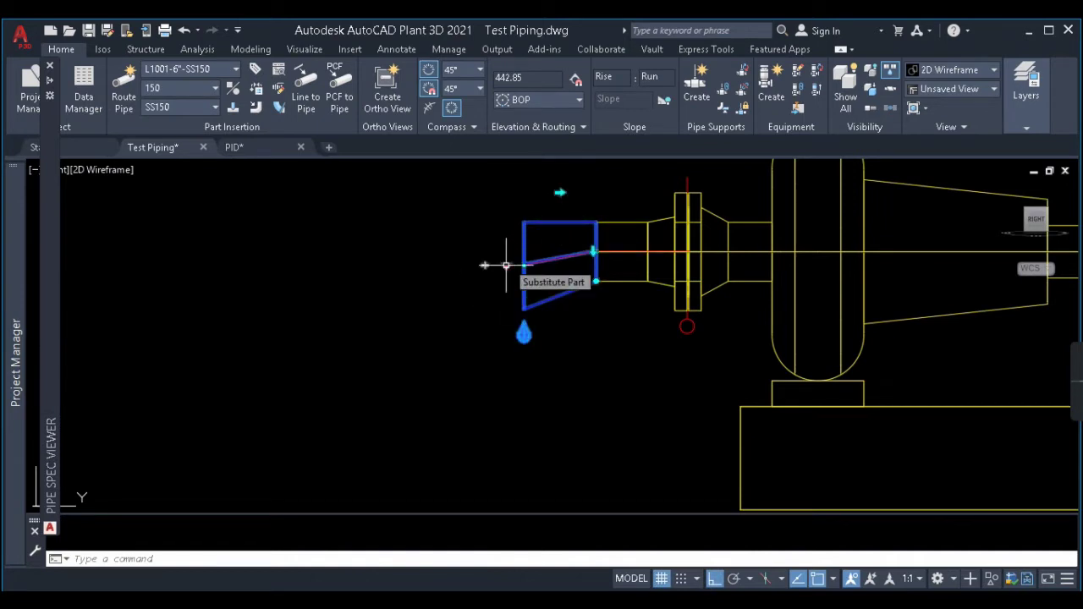
key(Escape)
click(563, 220)
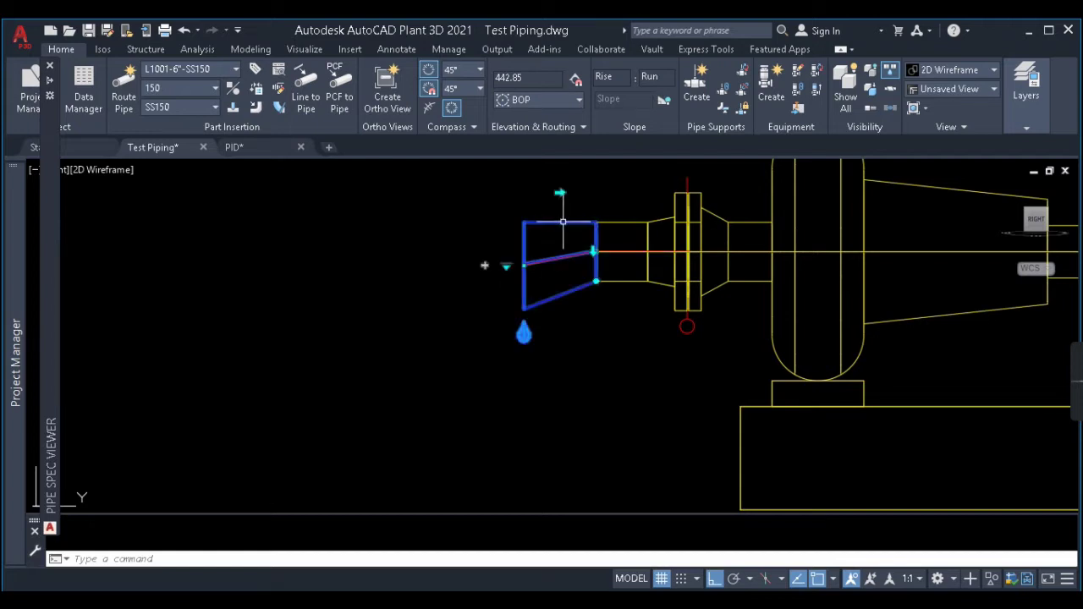
click(506, 265)
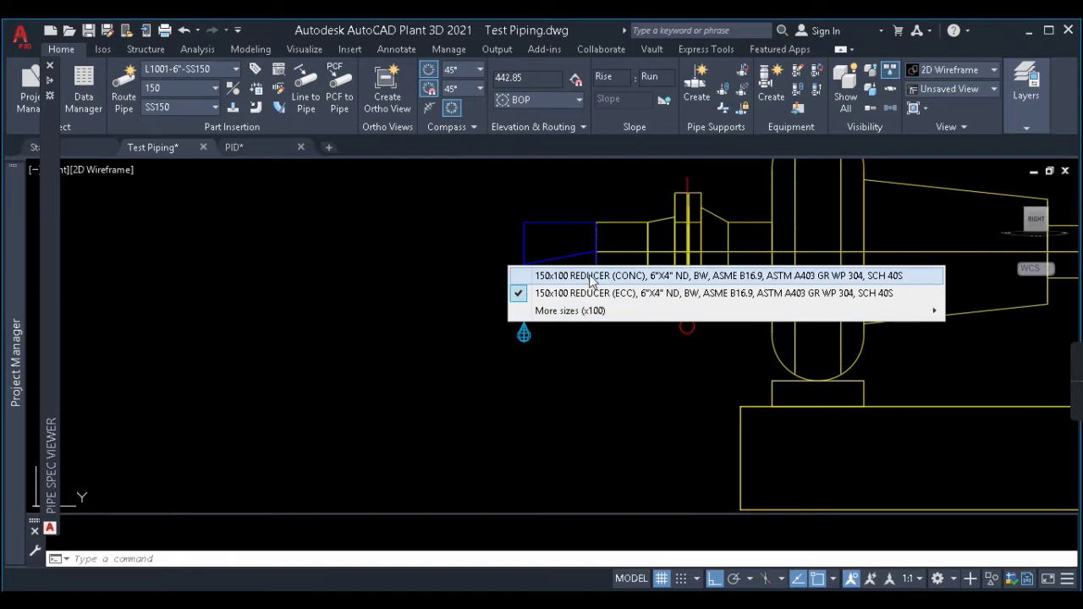
mouse_move(590, 317)
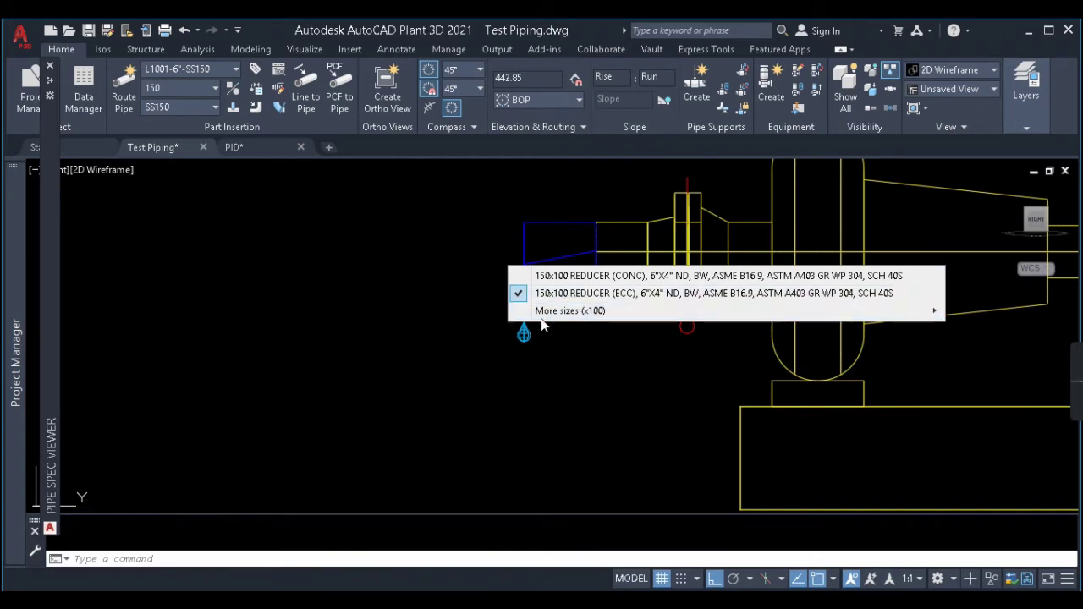
click(529, 346)
Step: Try to flip the eccentric reducer end for end at the suction pipe, and undo the flip
click(538, 263)
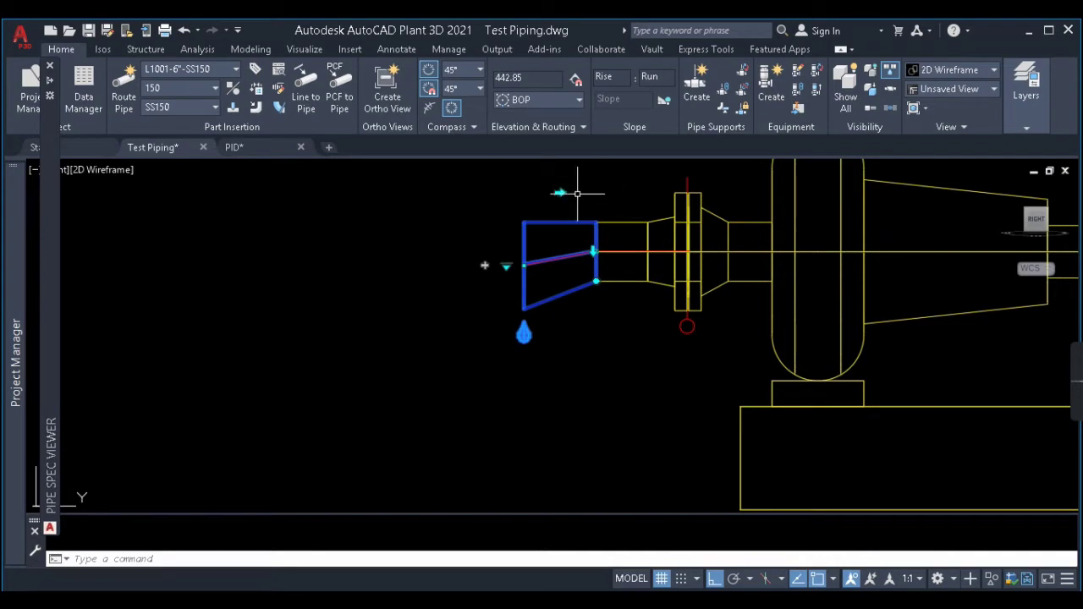
scroll(578, 192, up, 2)
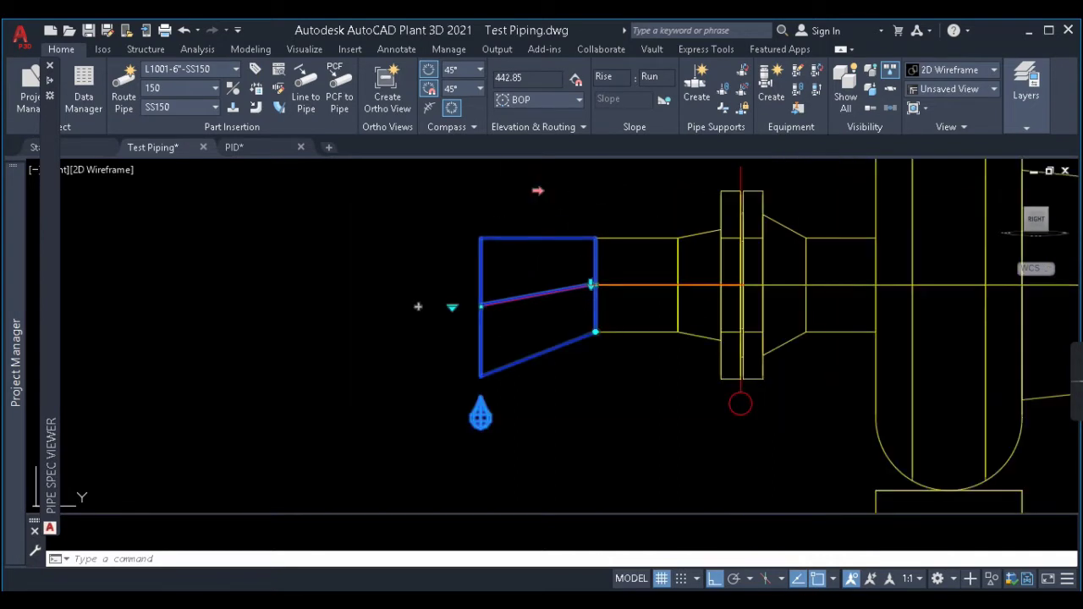
click(537, 191)
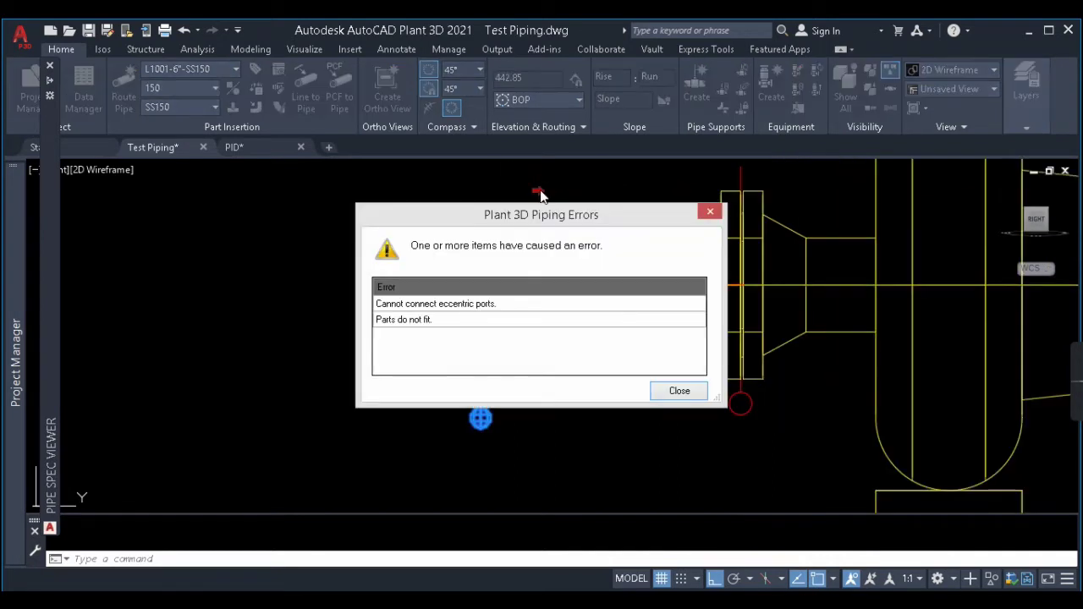
click(710, 211)
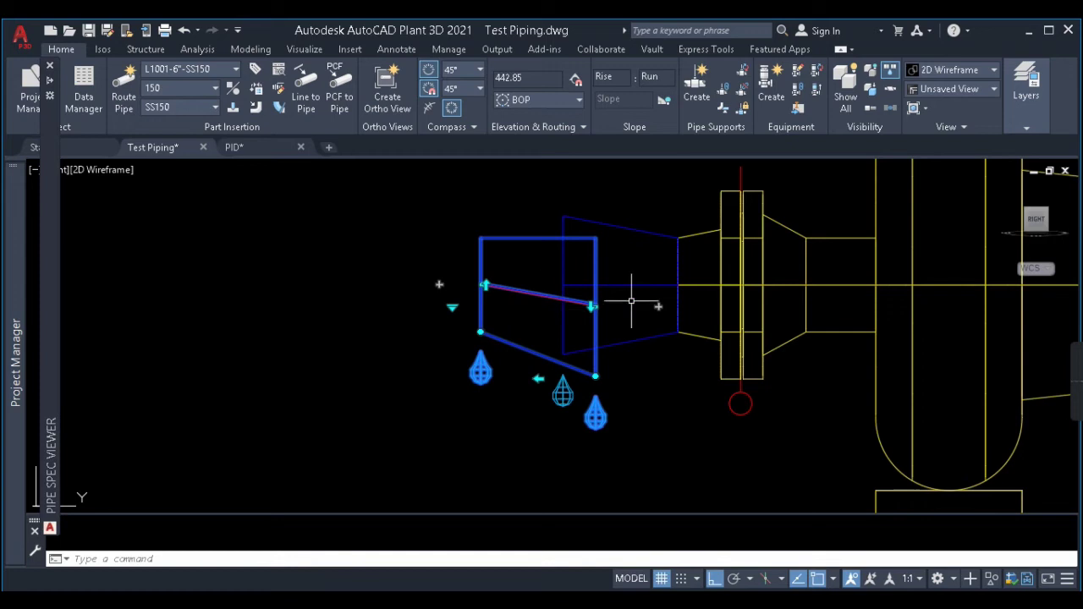
key(ctrl+z)
Step: Turn the eccentric reducer over on the suction pipe with its flat side down, and restore it to flat side up
click(554, 207)
click(525, 283)
click(591, 285)
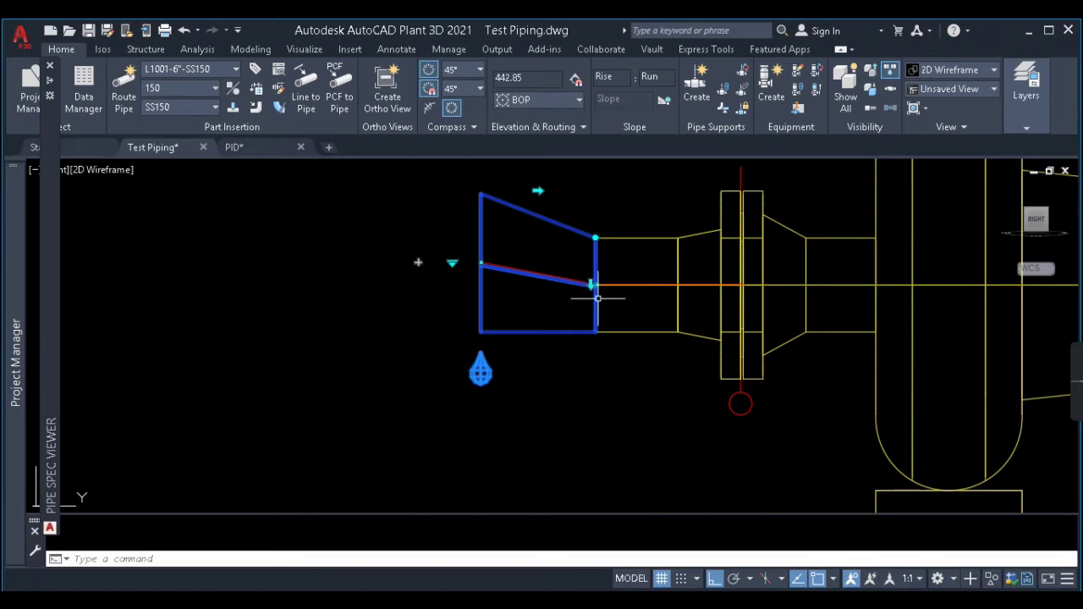
middle_drag(527, 173, 563, 153)
scroll(625, 264, up, 4)
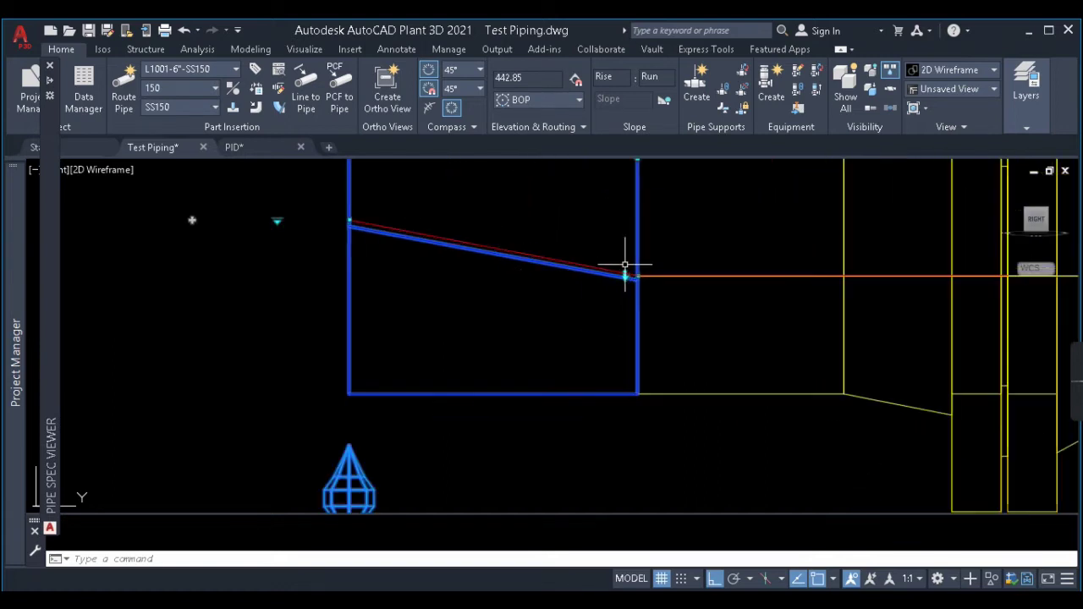
scroll(630, 305, down, 5)
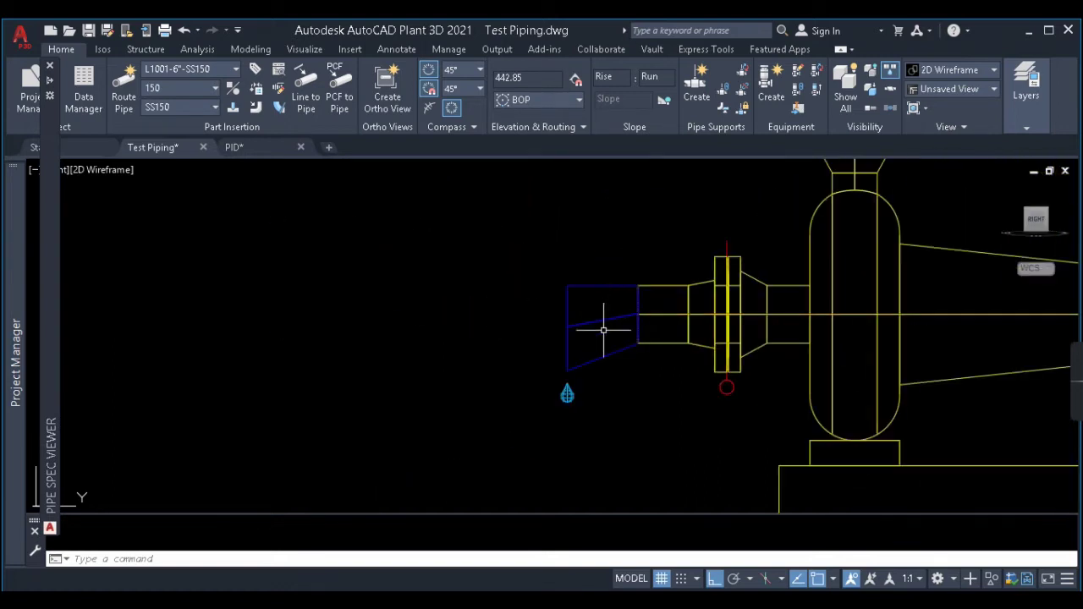
Step: Route size 150 pipe straight out from the reducer's large end for a length of 300
click(599, 316)
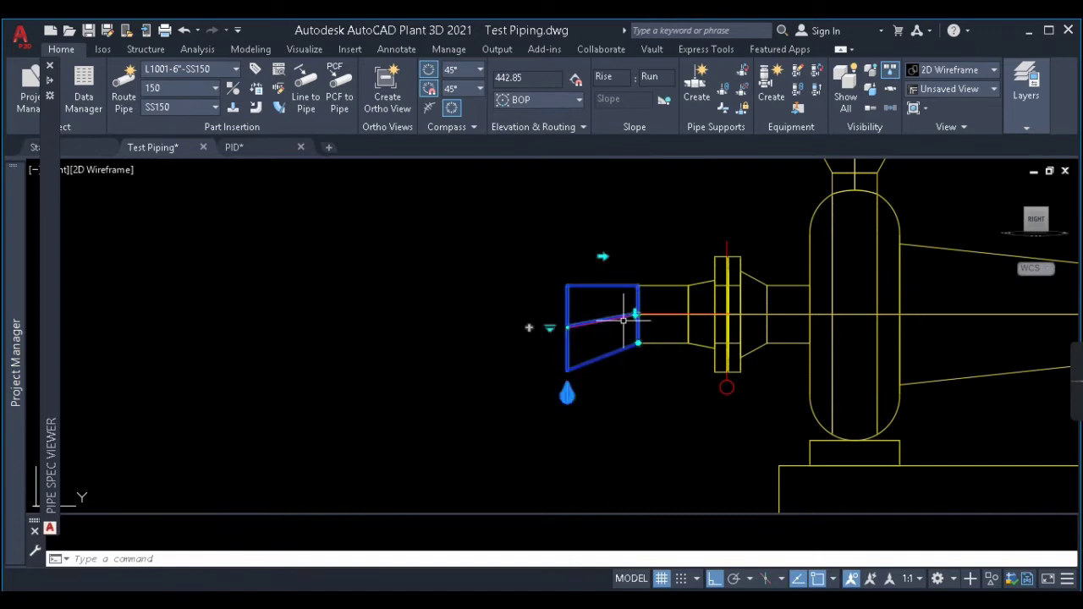
click(599, 321)
click(520, 339)
click(550, 327)
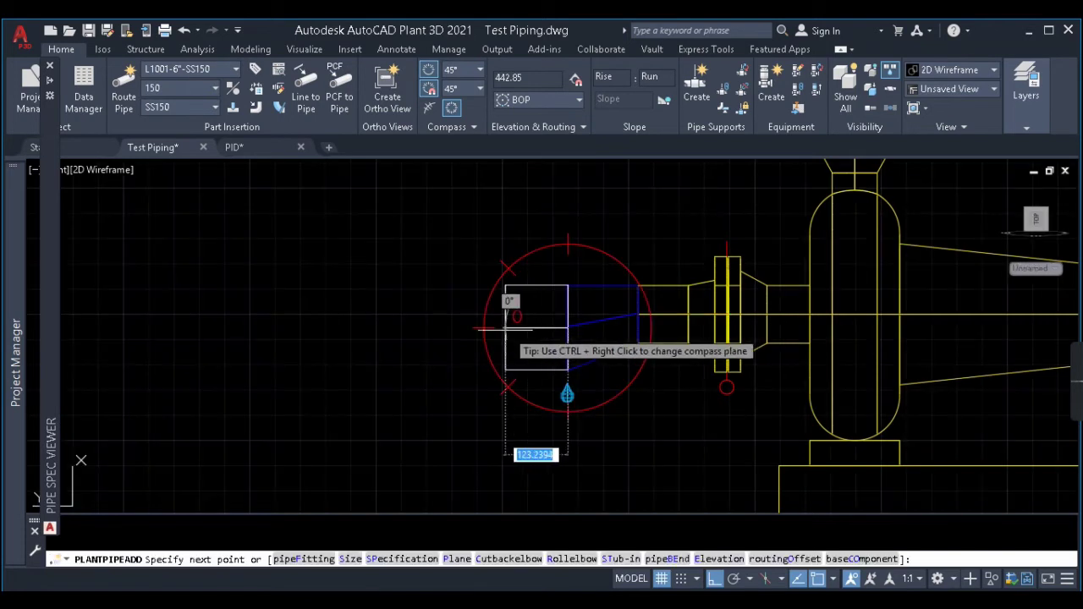
text(3)
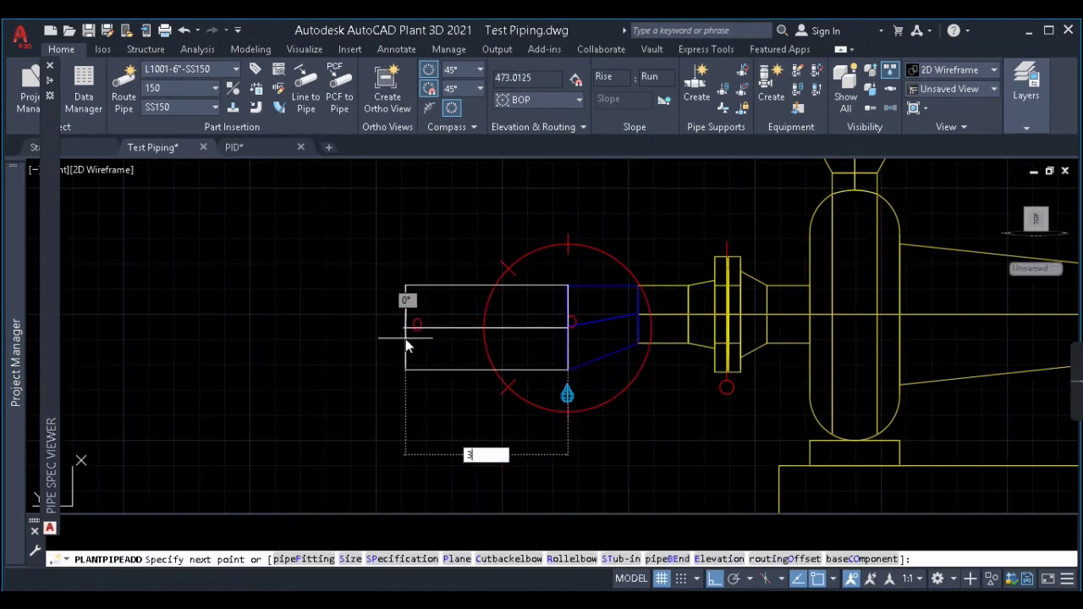
text(00)
key(Return)
key(Return)
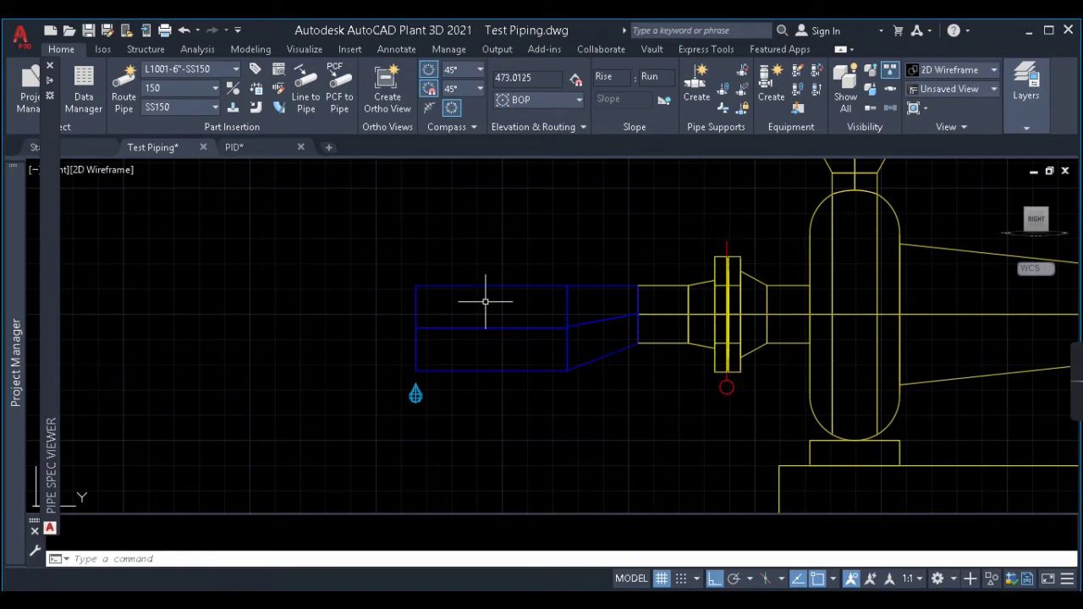
Step: Check the P&ID for the fittings and branch on line L1001 upstream of the pump suction reducer
scroll(524, 299, down, 8)
scroll(520, 320, up, 4)
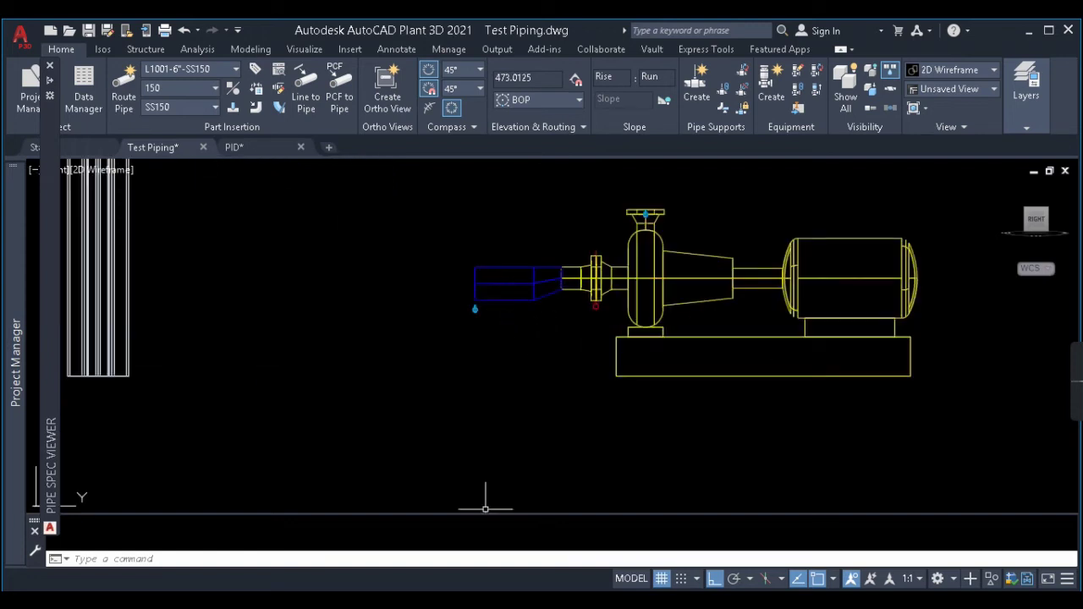
click(253, 148)
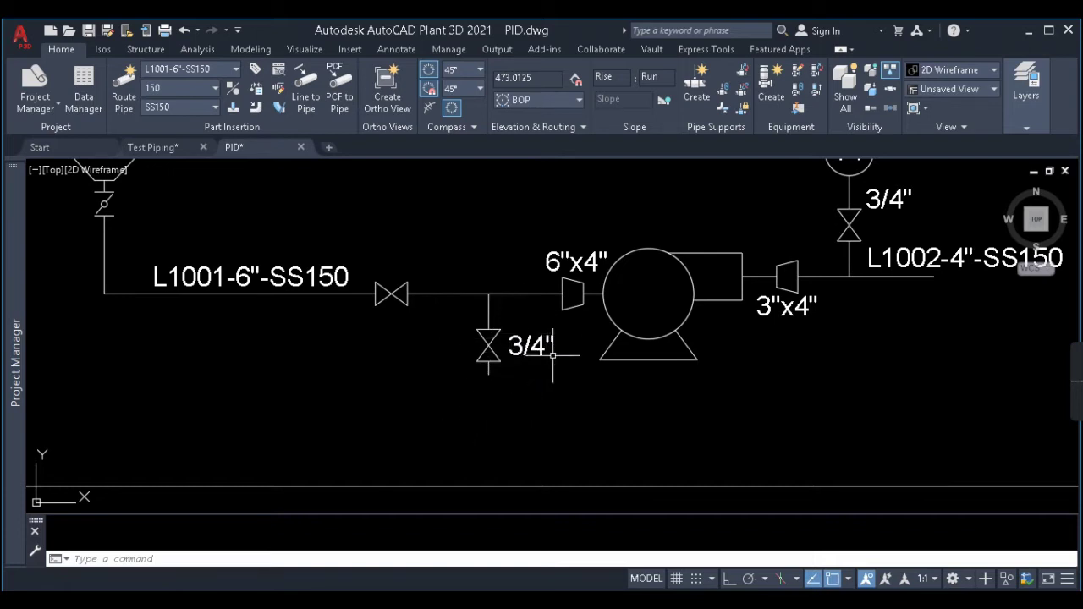
Step: Return to the Test Piping drawing and set the routing pipe size to 20
key(ctrl+Tab)
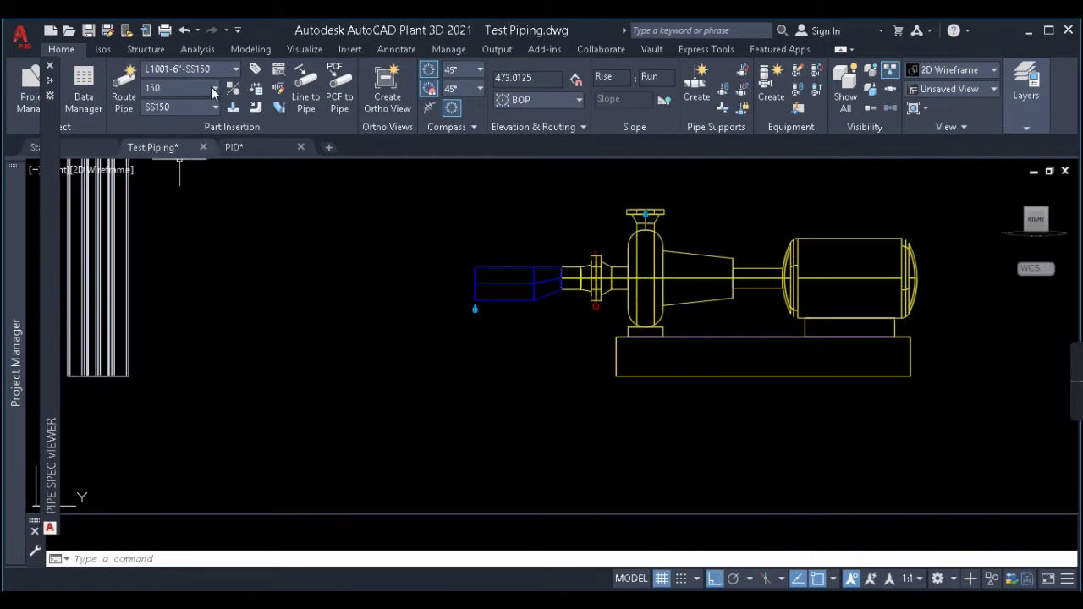
click(214, 88)
scroll(176, 197, up, 2)
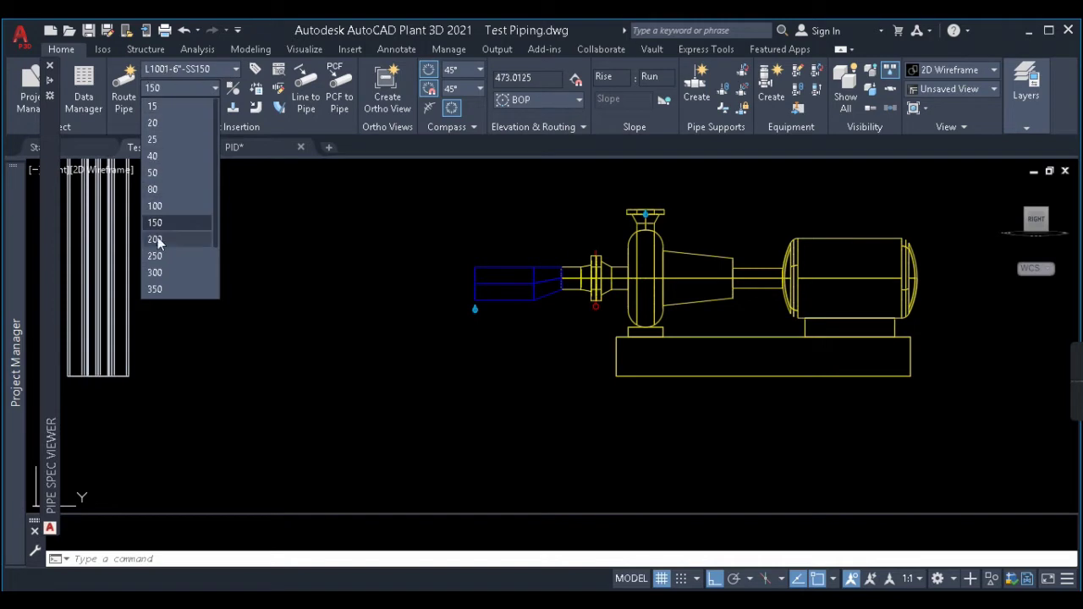
click(172, 123)
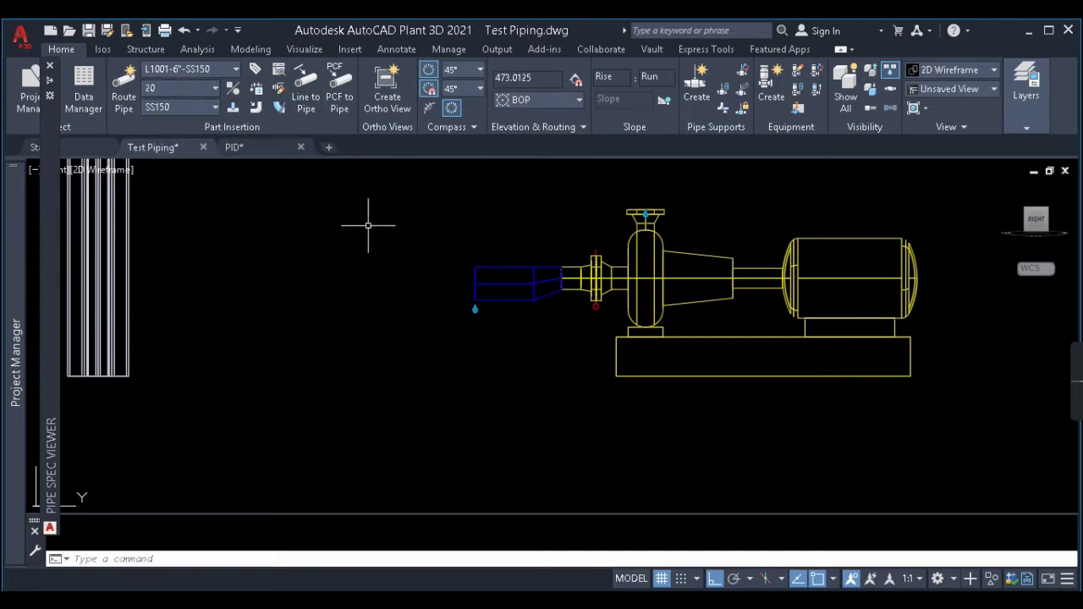
key(Return)
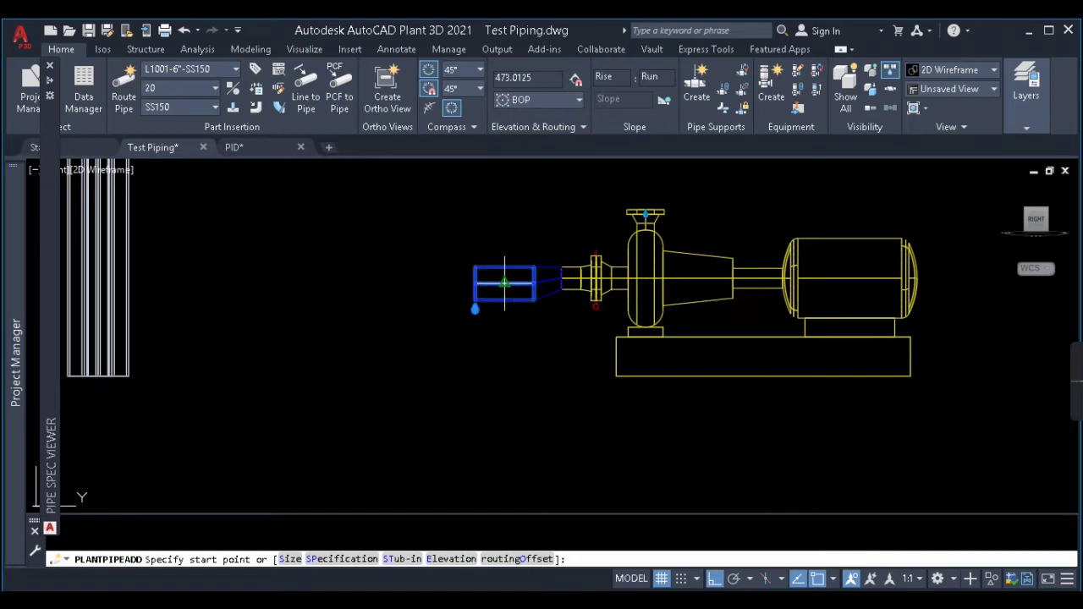
scroll(506, 288, up, 3)
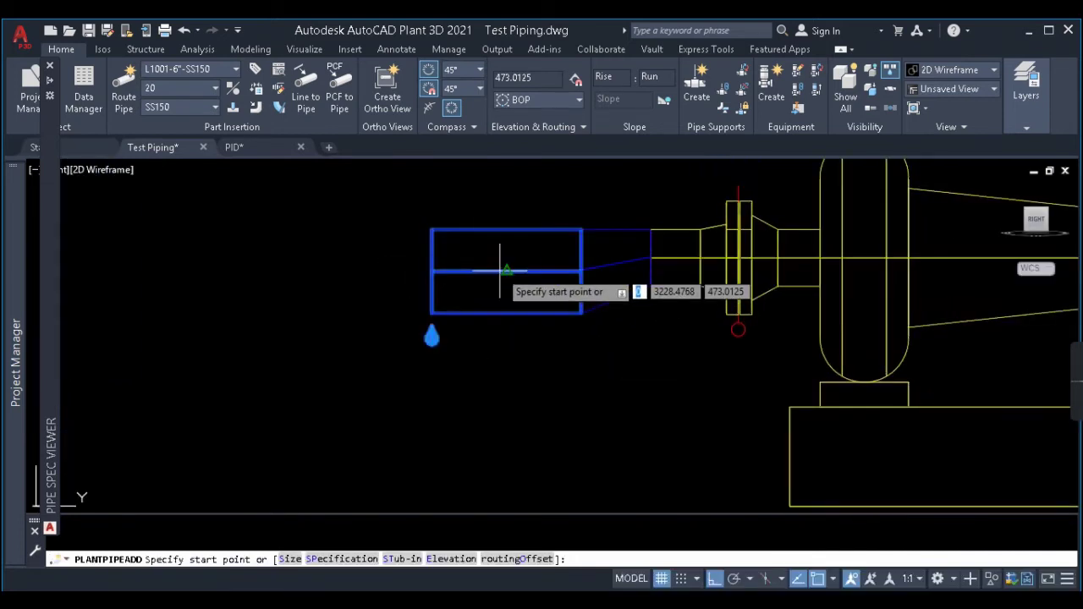
click(505, 271)
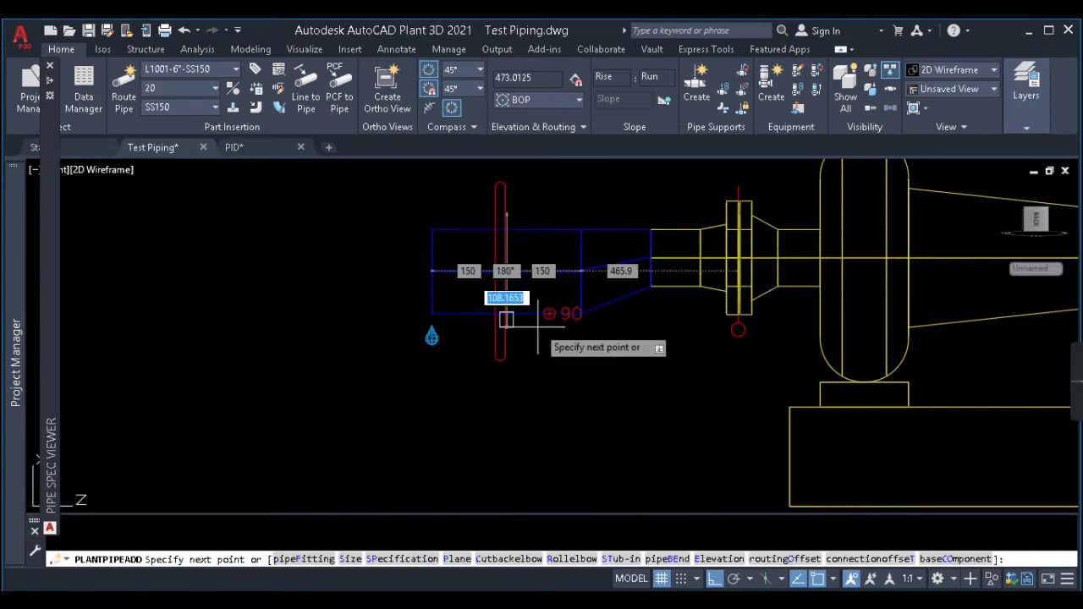
middle_drag(527, 325, 530, 293)
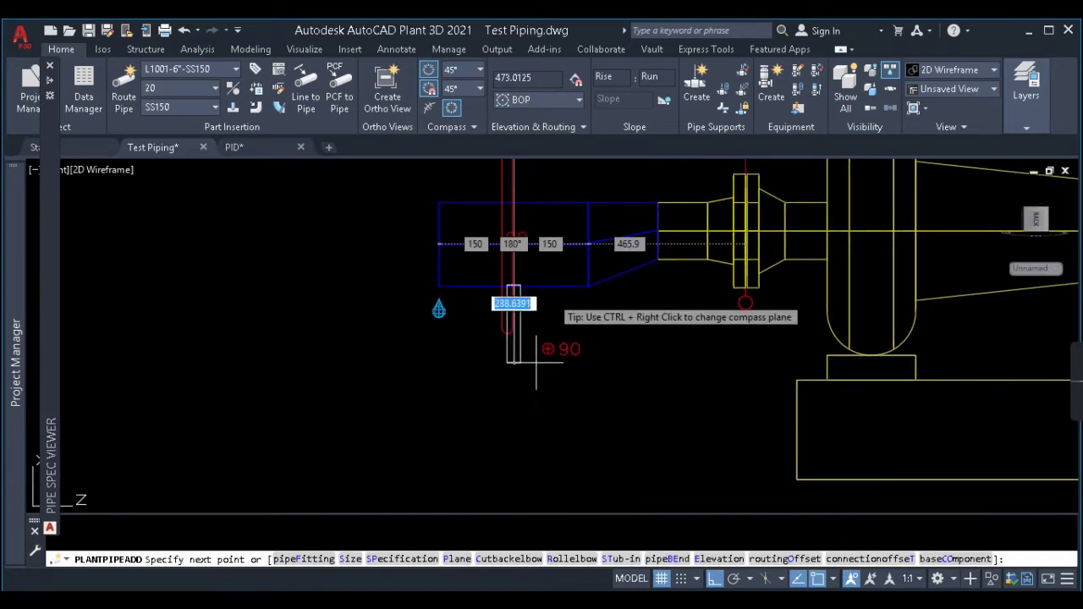
key(Escape)
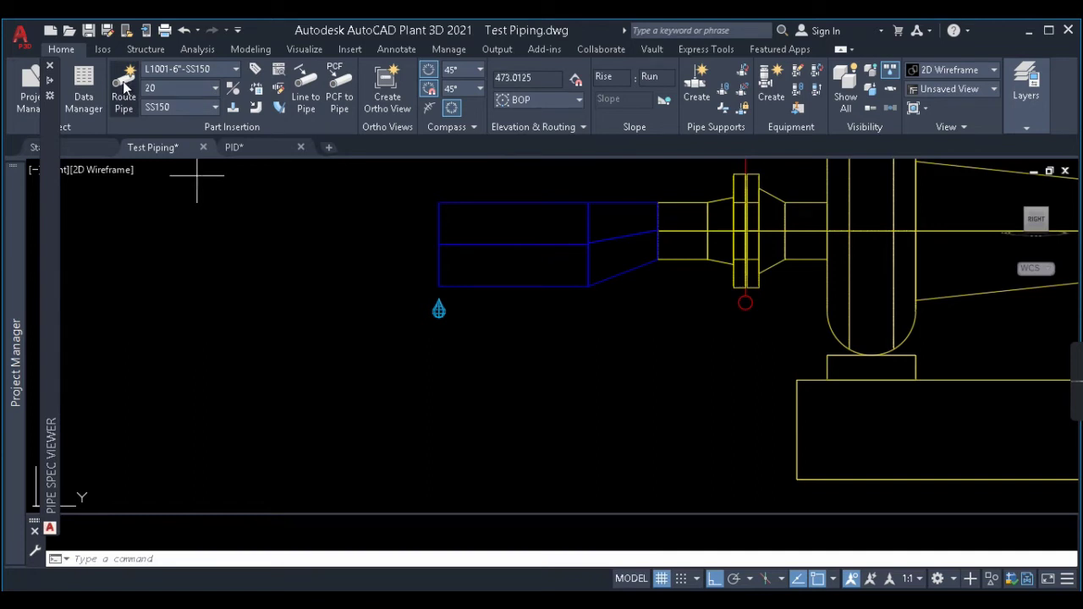
click(124, 82)
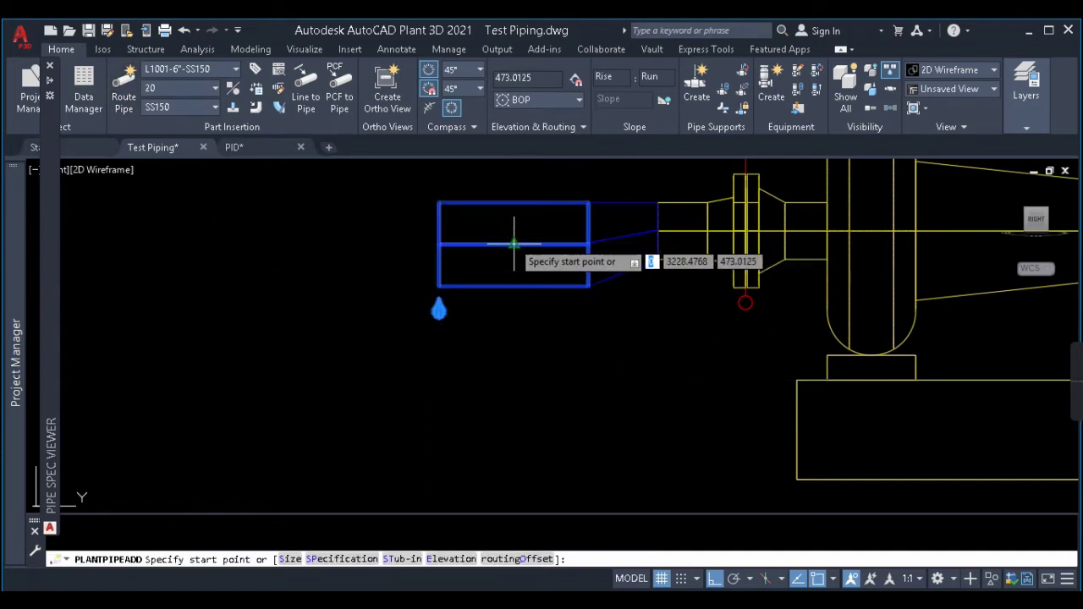
click(479, 243)
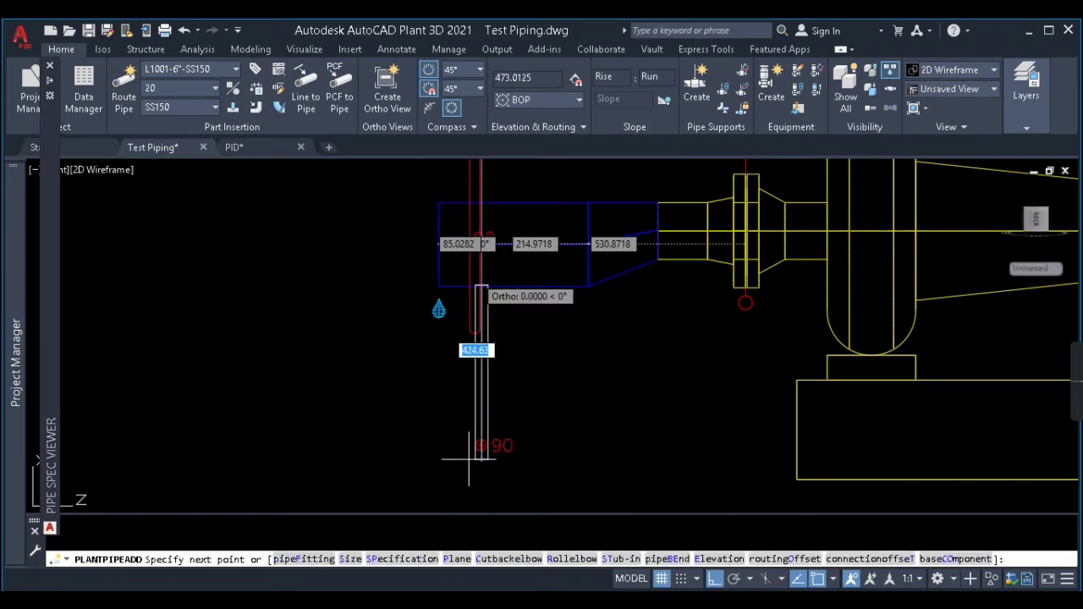
key(Escape)
Step: Route a size 20 branch from the midpoint of the size 150 suction pipe straight down for a length of 150
key(space)
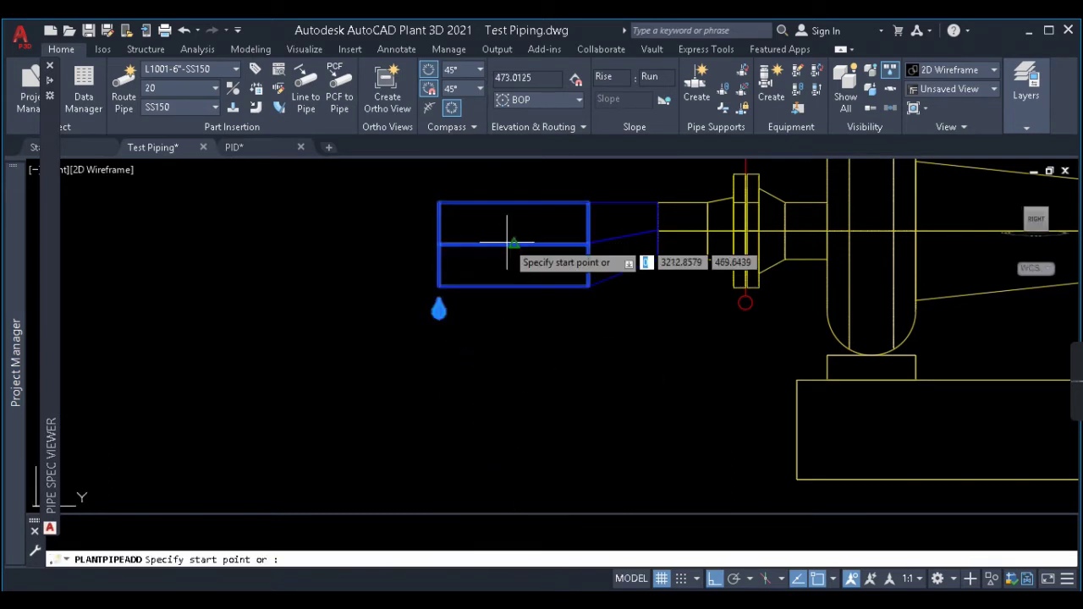
click(514, 243)
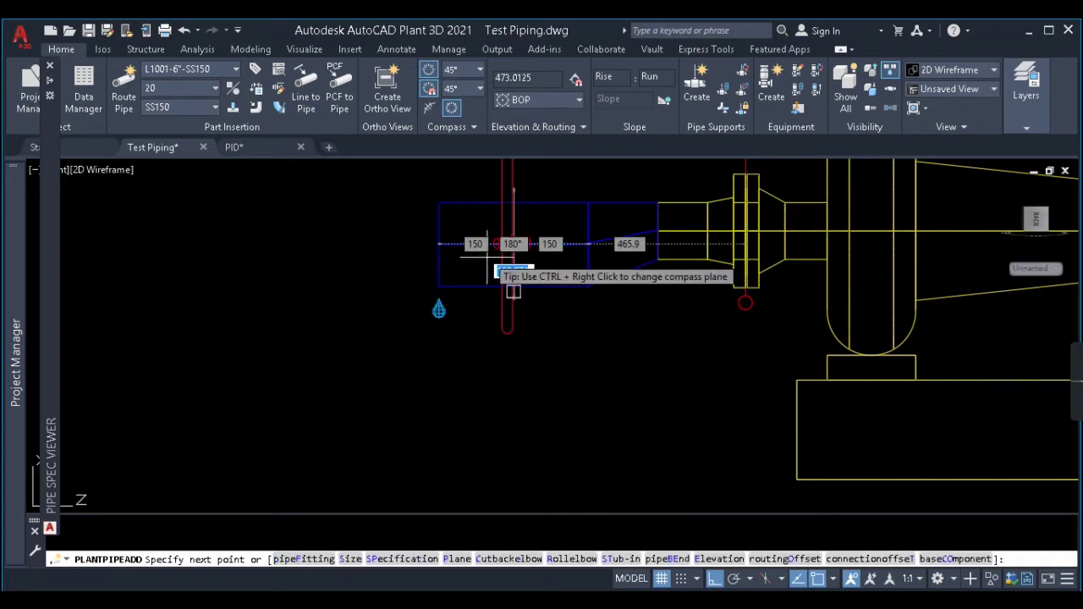
shift+middle_drag(501, 331, 520, 273)
scroll(542, 362, up, 2)
middle_drag(538, 389, 528, 331)
scroll(529, 334, down, 1)
scroll(573, 353, down, 1)
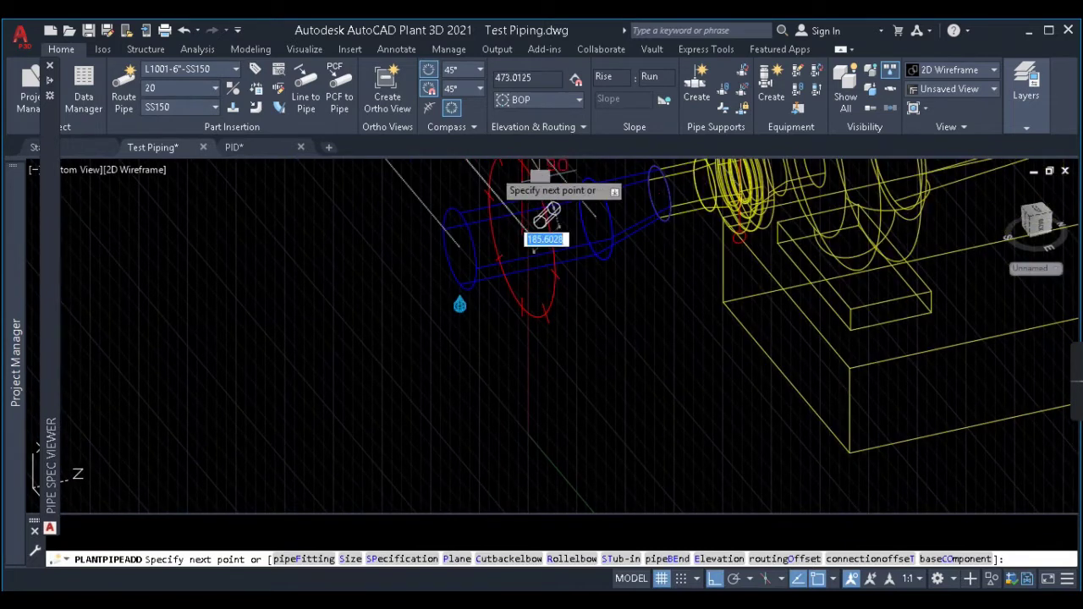
scroll(488, 321, down, 2)
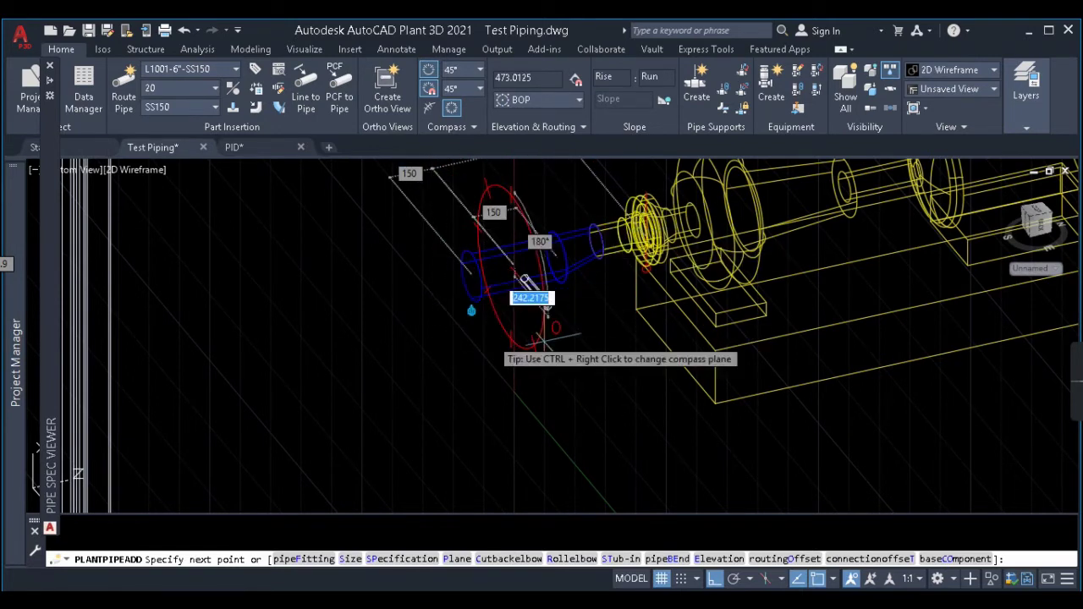
middle_drag(533, 373, 423, 329)
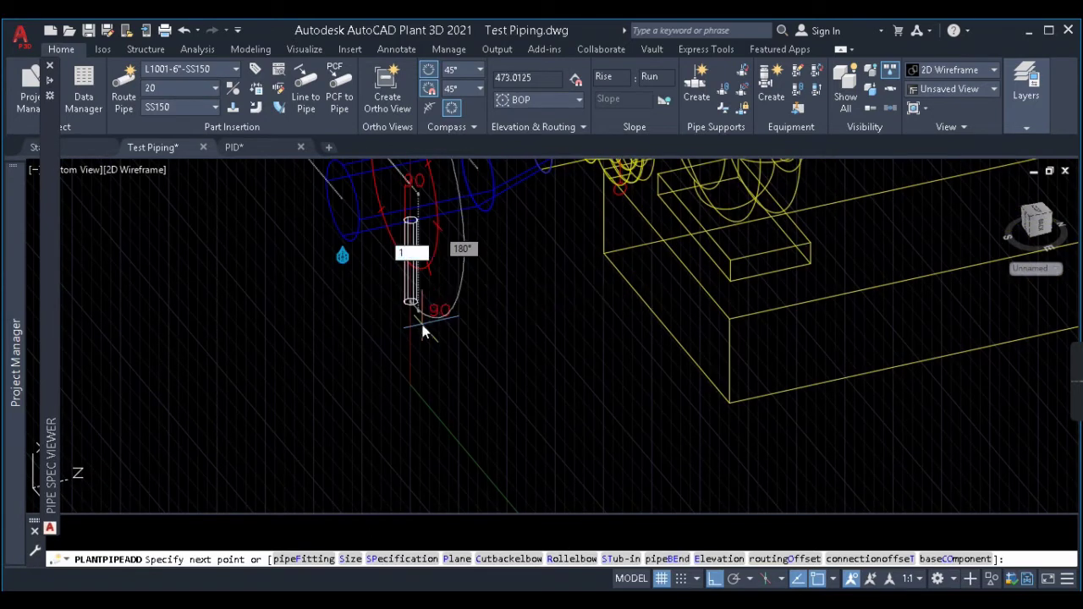
key(Return)
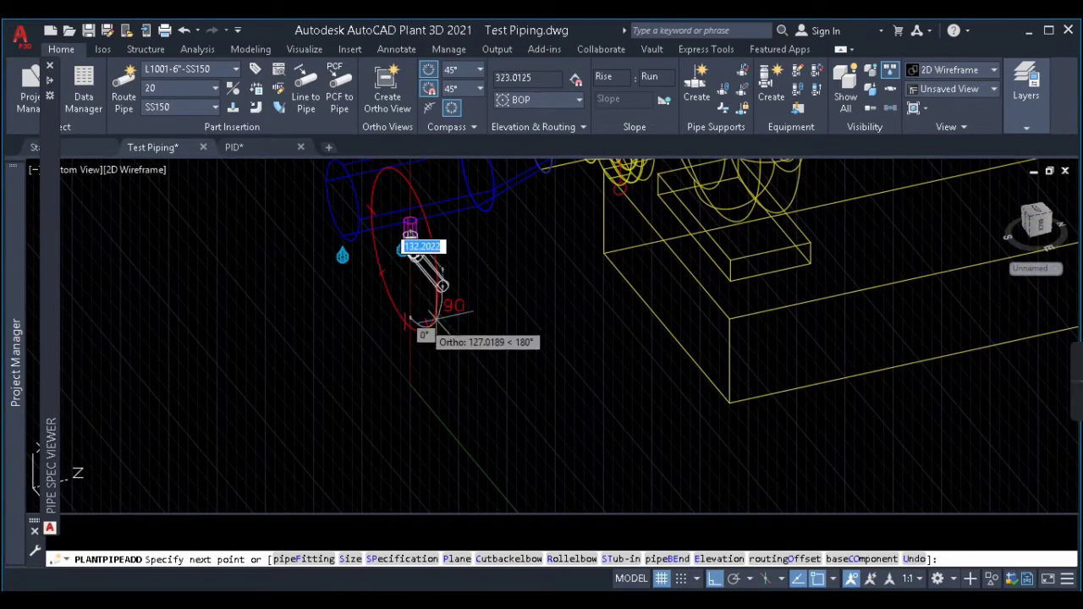
scroll(415, 258, up, 4)
key(Escape)
Step: Lengthen the size 20 branch pipe by extending its lower end straight down in the right side view
scroll(500, 300, down, 4)
shift+middle_drag(499, 353, 463, 320)
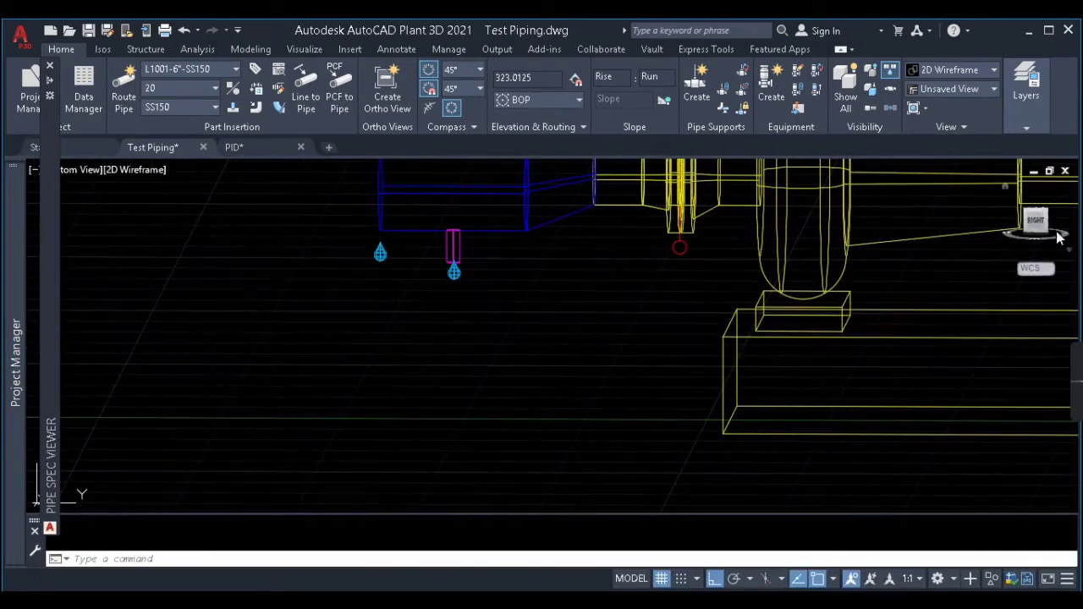
click(1043, 222)
scroll(563, 427, up, 10)
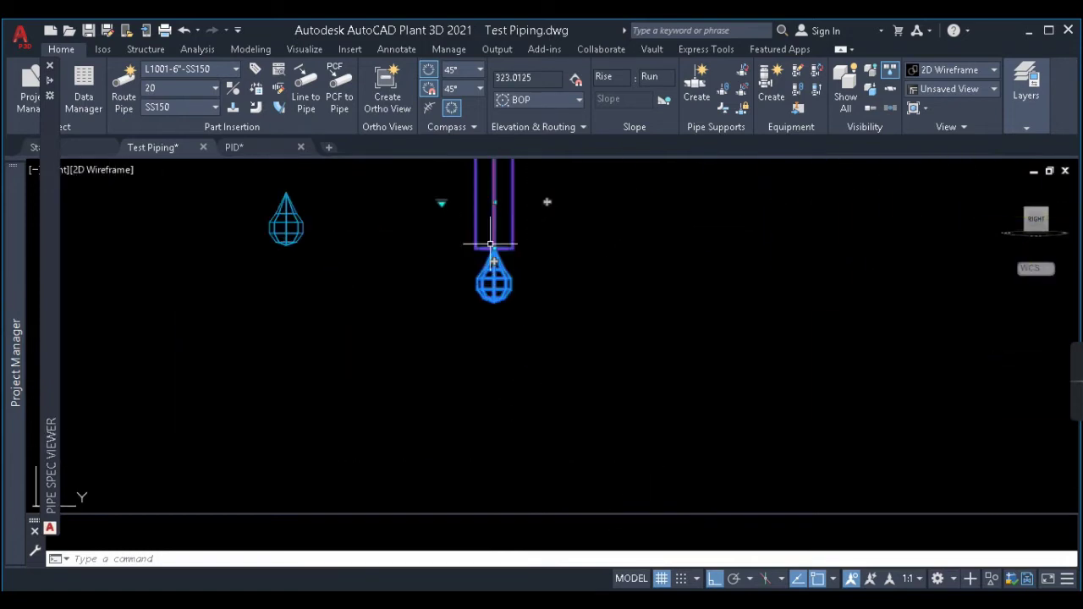
click(493, 250)
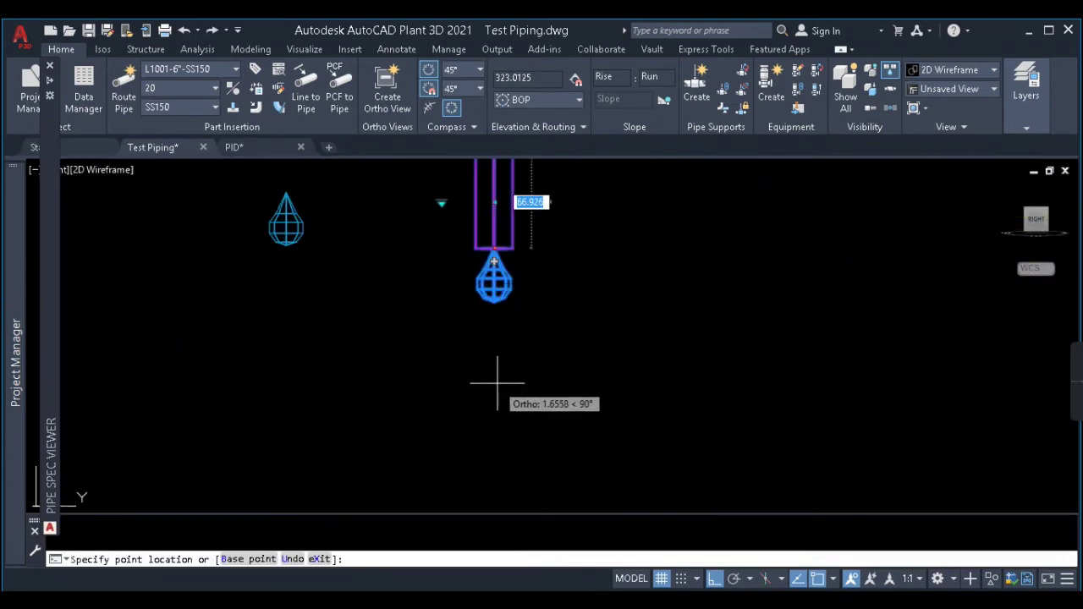
key(Return)
scroll(570, 277, down, 4)
key(Escape)
scroll(608, 300, down, 4)
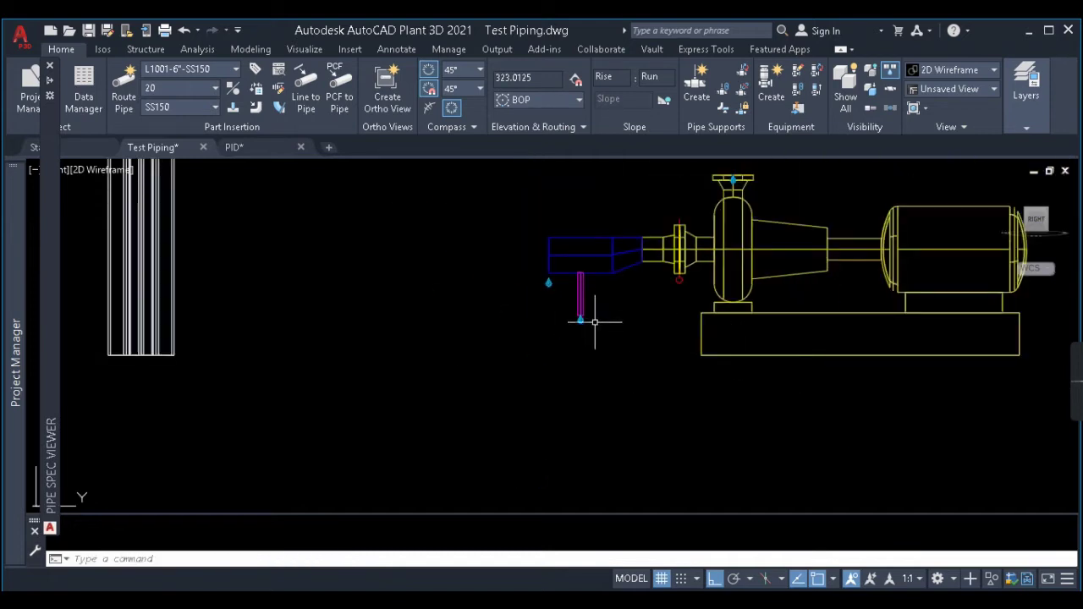
scroll(558, 322, down, 2)
scroll(516, 271, up, 2)
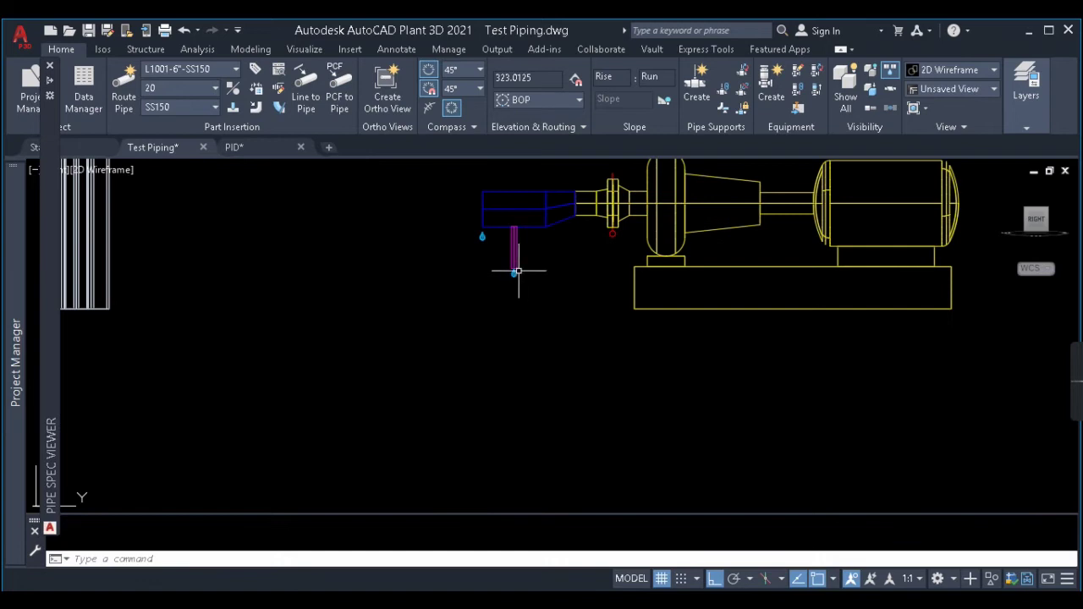
scroll(513, 273, up, 6)
scroll(469, 242, down, 8)
mouse_move(469, 242)
shift+middle_down()
mouse_move(539, 381)
mouse_move(582, 381)
shift+middle_up()
scroll(506, 240, up, 5)
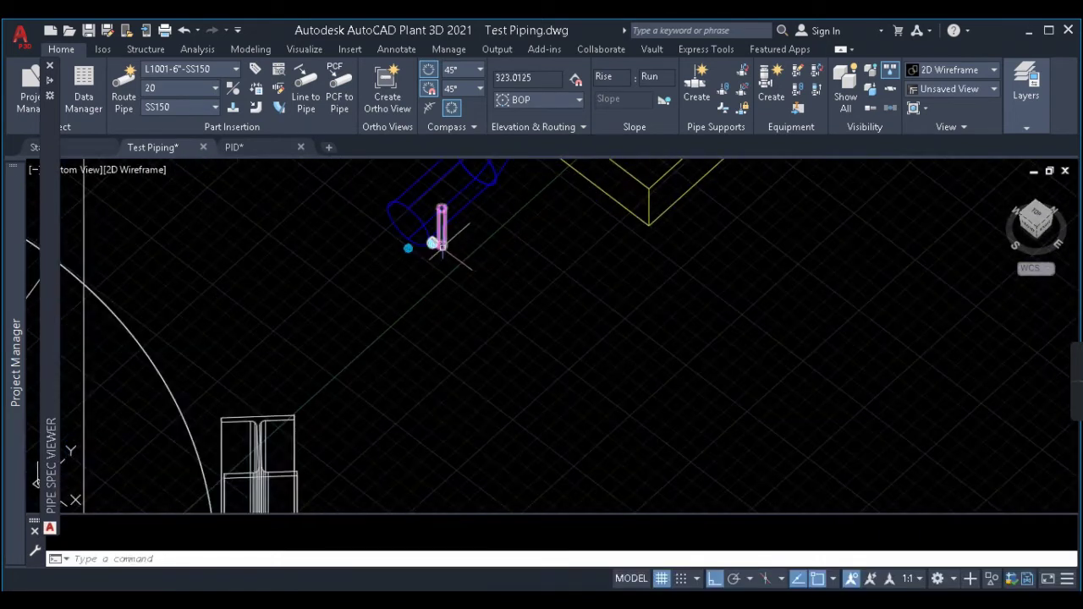
scroll(431, 245, up, 3)
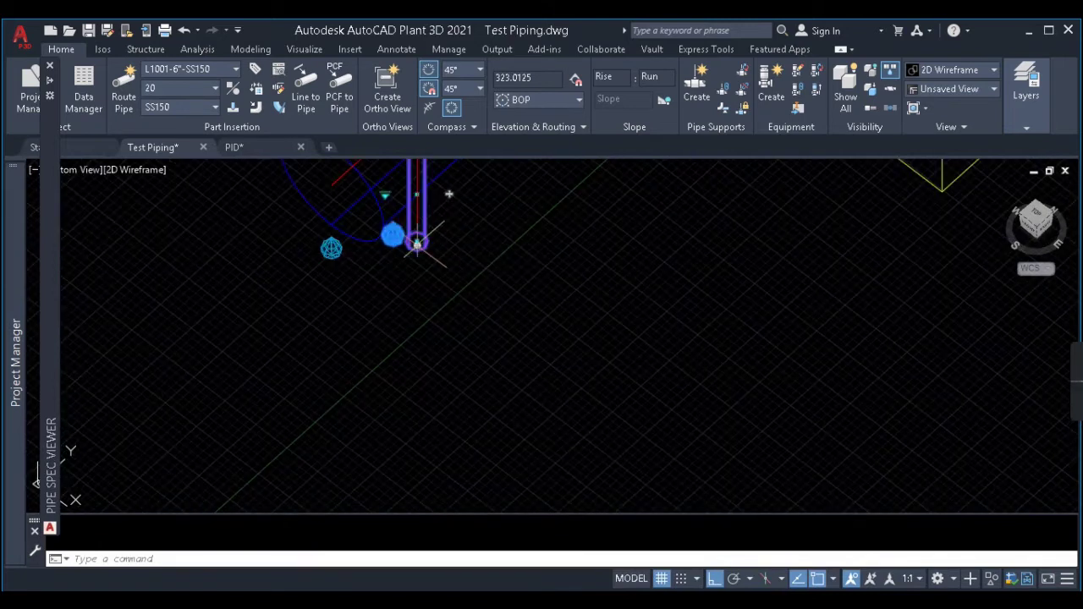
click(416, 246)
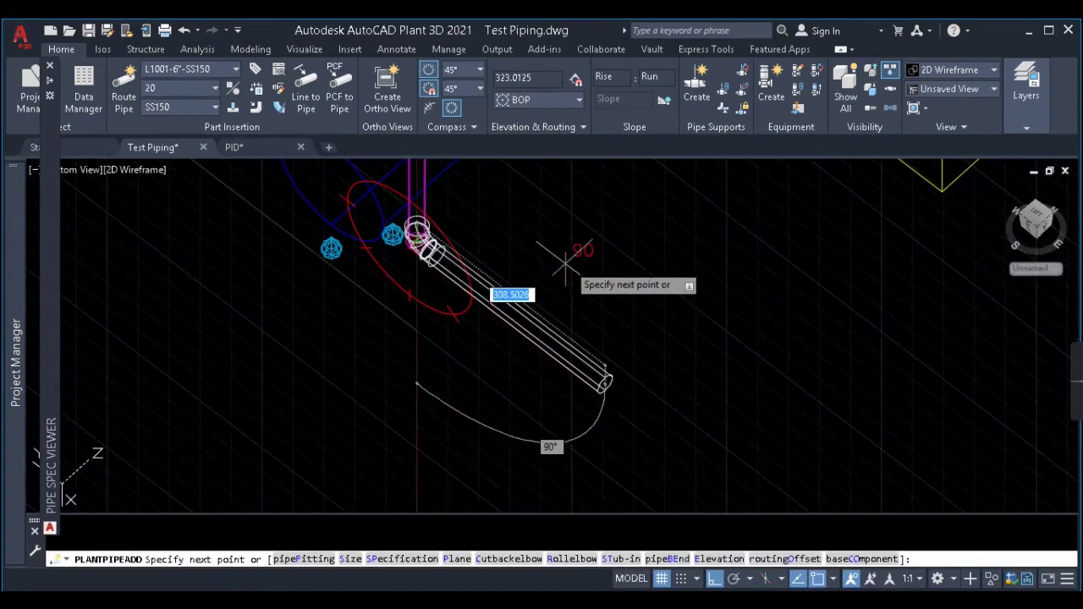
key(Escape)
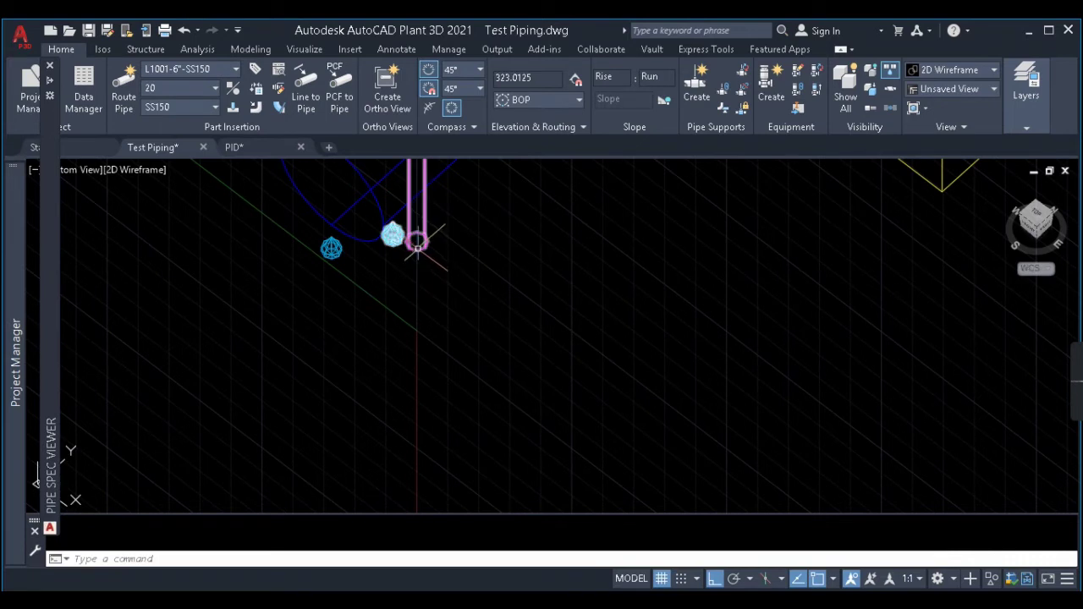
Step: Route a horizontal leg from the lower end of the size 20 branch, out to the side and perpendicular to the suction pipe
scroll(419, 254, up, 3)
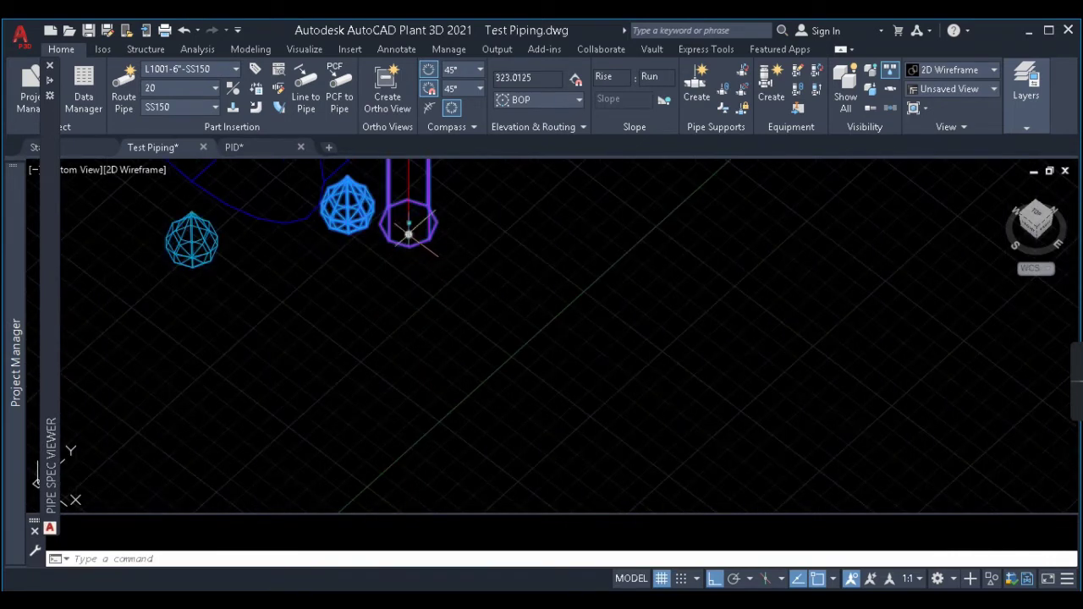
click(408, 235)
scroll(406, 228, down, 3)
scroll(443, 242, down, 5)
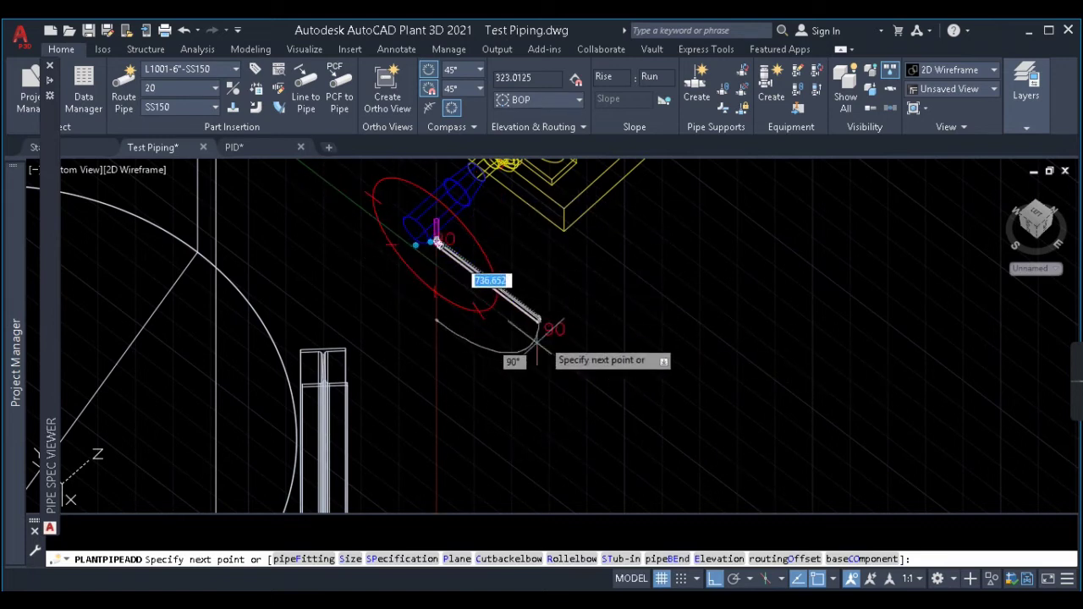
scroll(470, 273, down, 3)
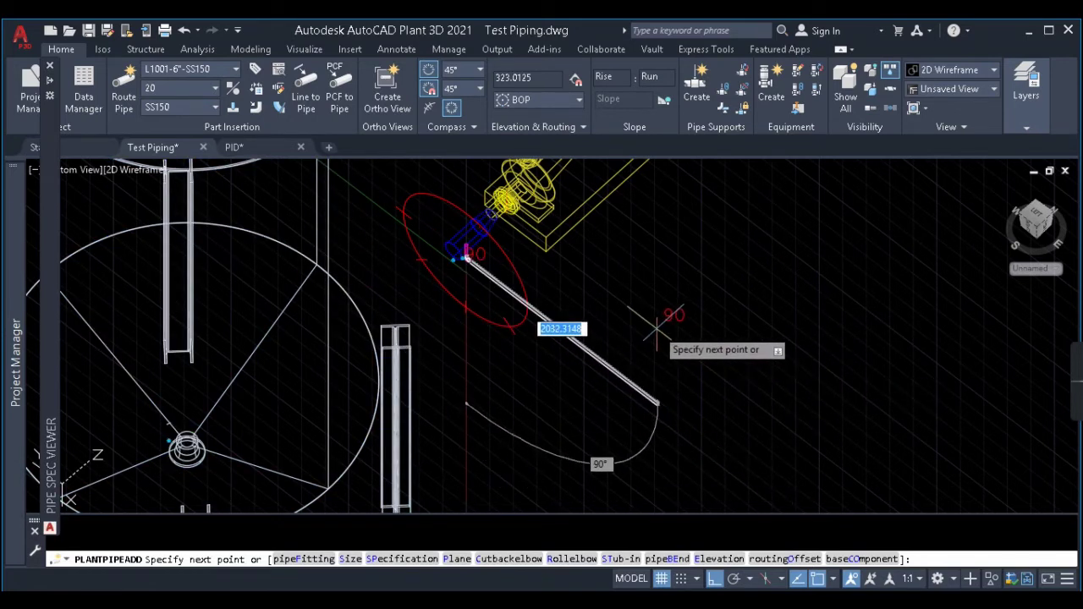
key(Return)
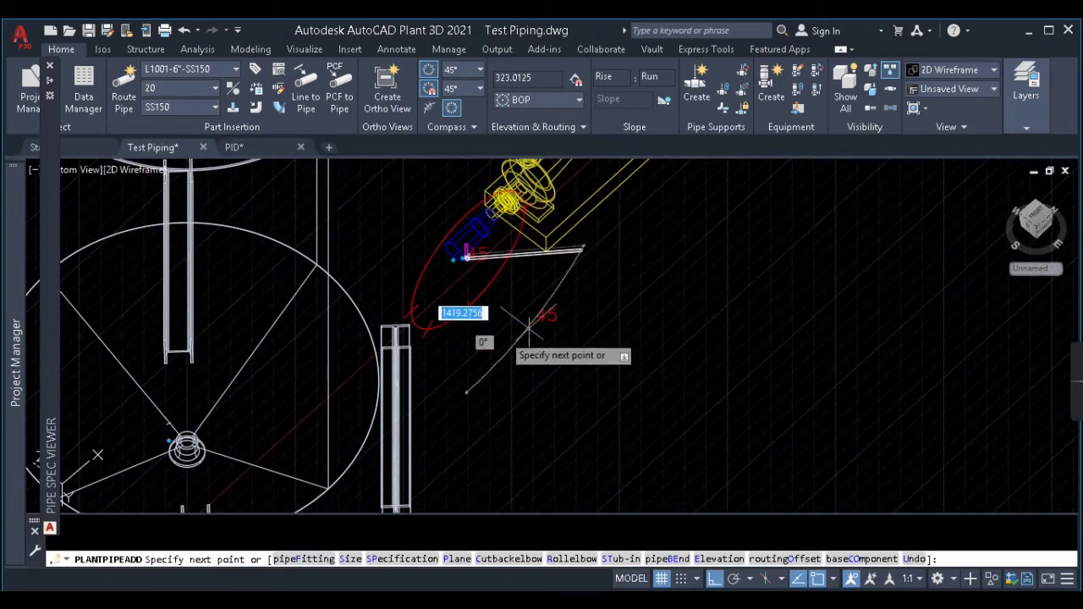
scroll(586, 320, down, 4)
scroll(565, 319, up, 3)
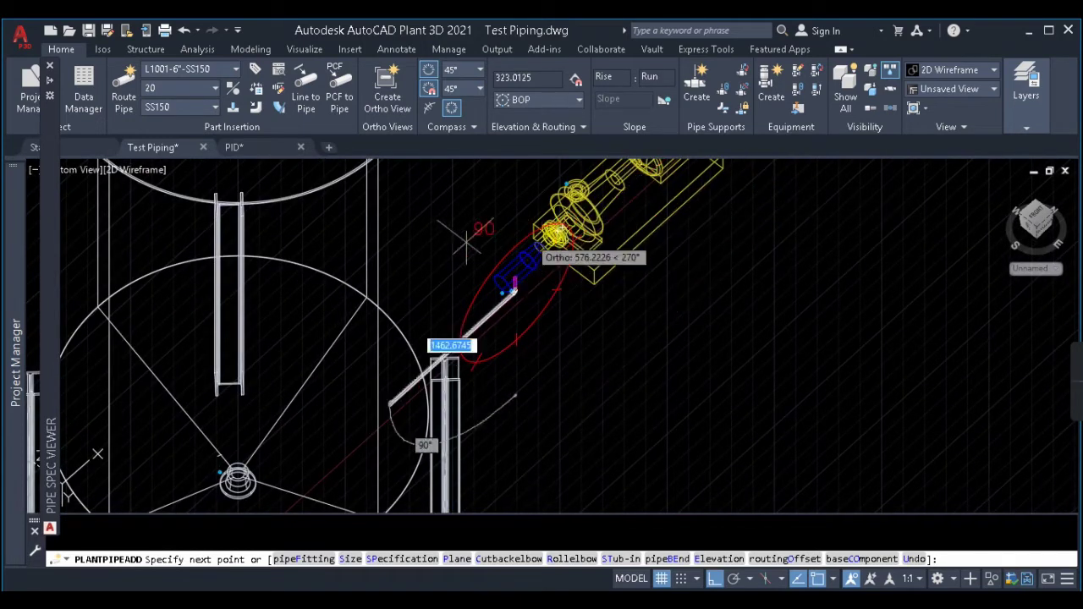
text(p)
key(Return)
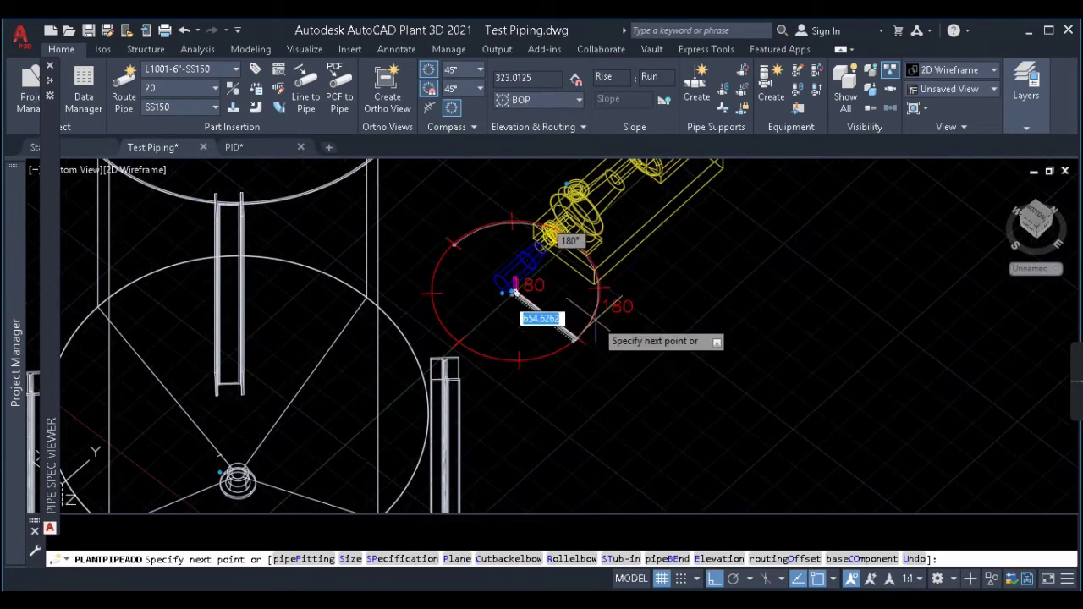
scroll(571, 377, down, 3)
scroll(567, 372, up, 3)
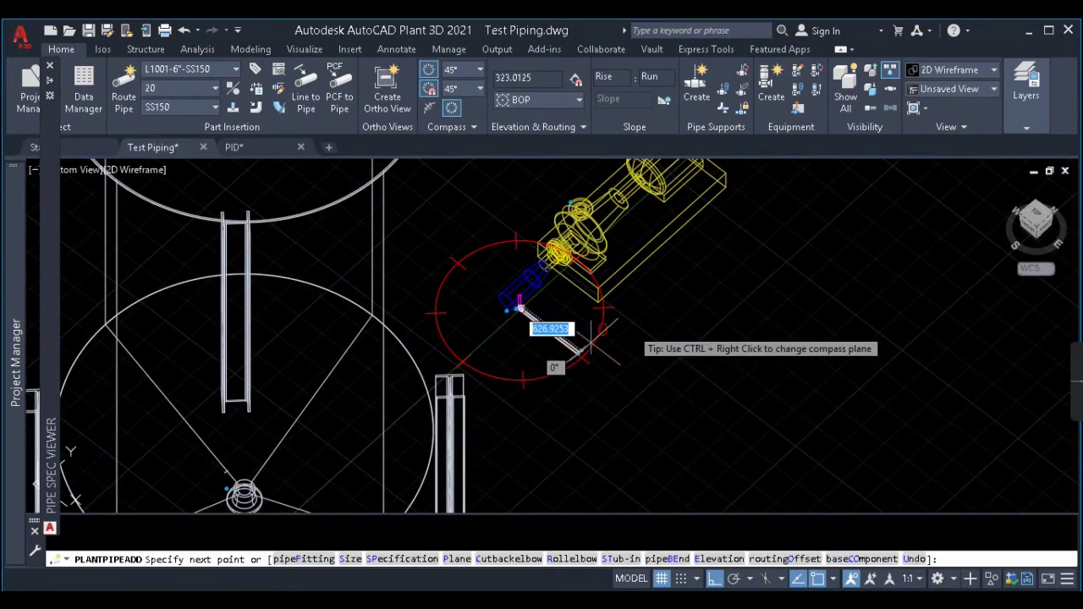
scroll(548, 337, up, 3)
scroll(573, 291, down, 5)
ctrl+right_click(575, 299)
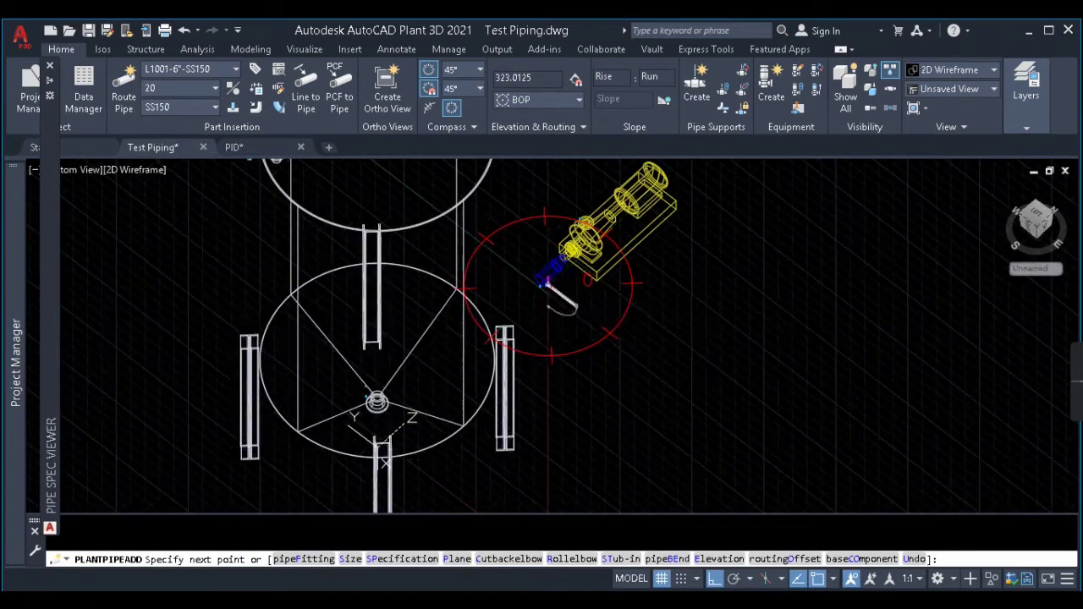
scroll(626, 330, up, 3)
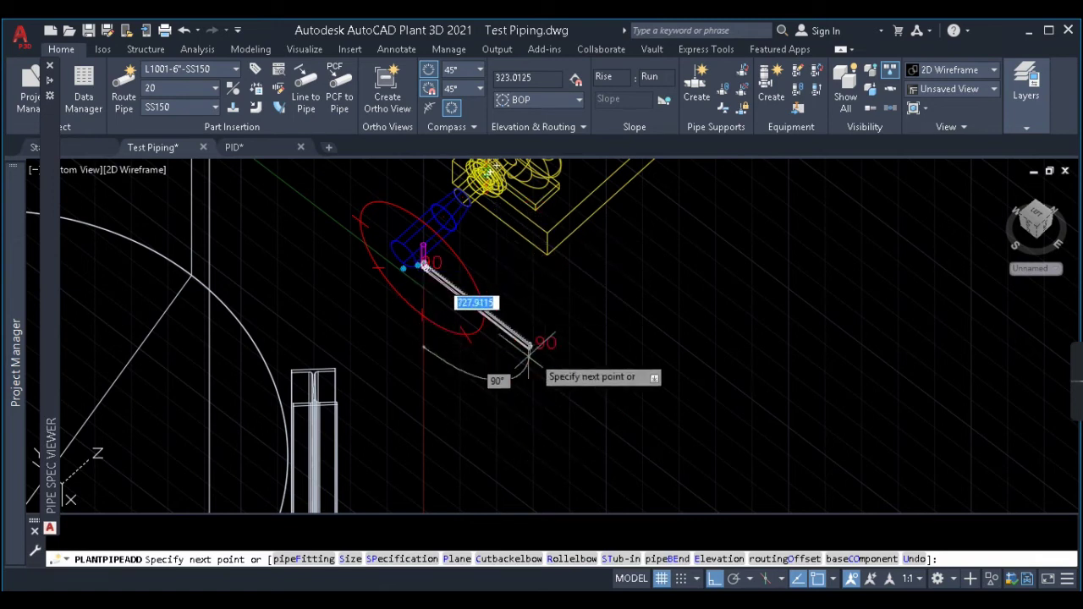
scroll(523, 294, up, 2)
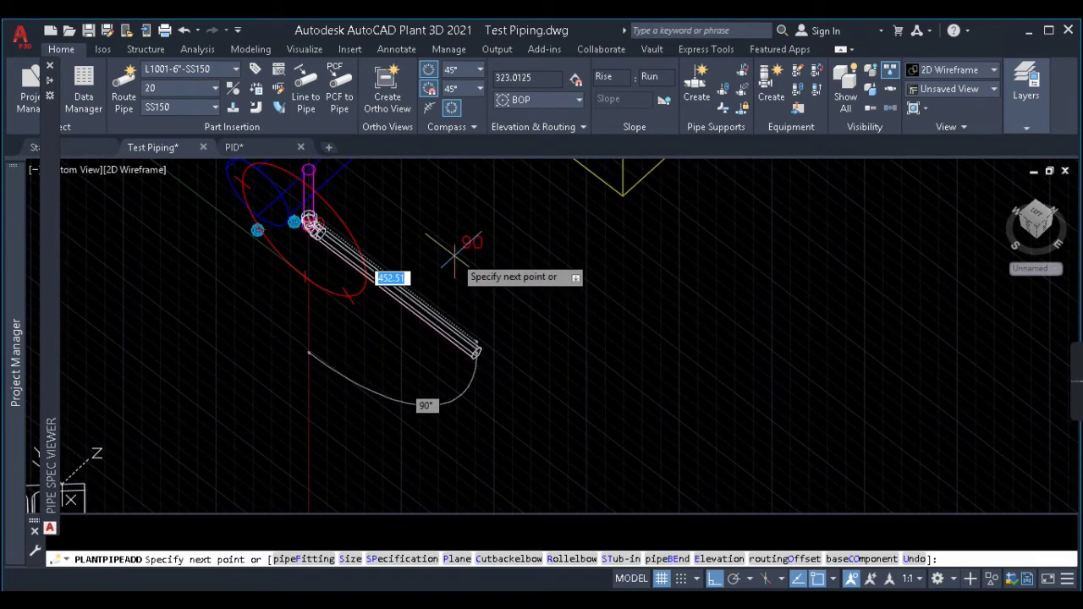
key(Return)
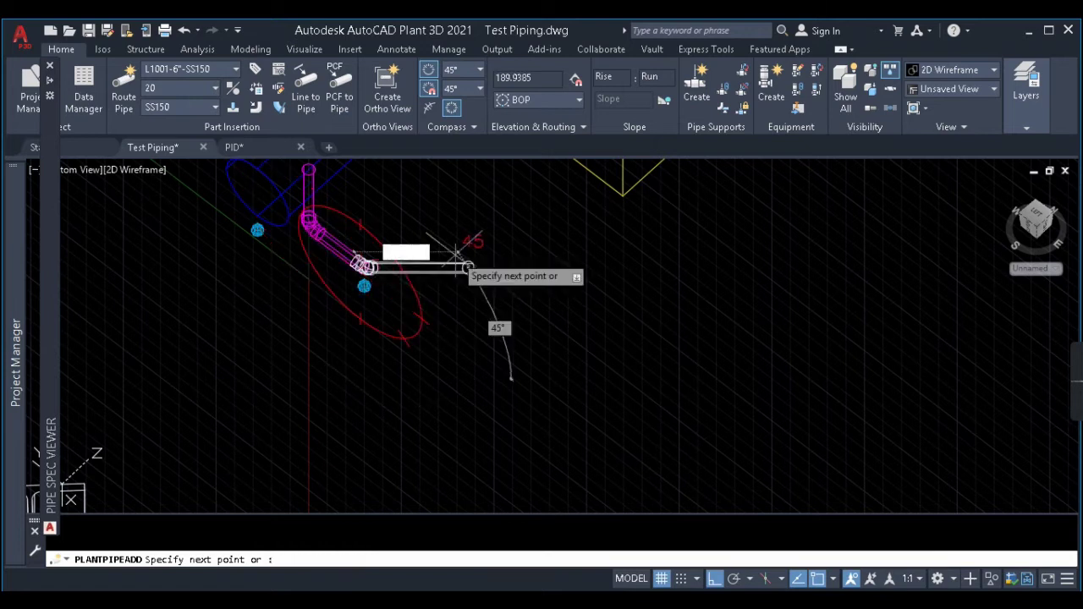
key(Return)
Step: Lengthen the horizontal size 20 pipe by extending its open end in the top view
click(1039, 218)
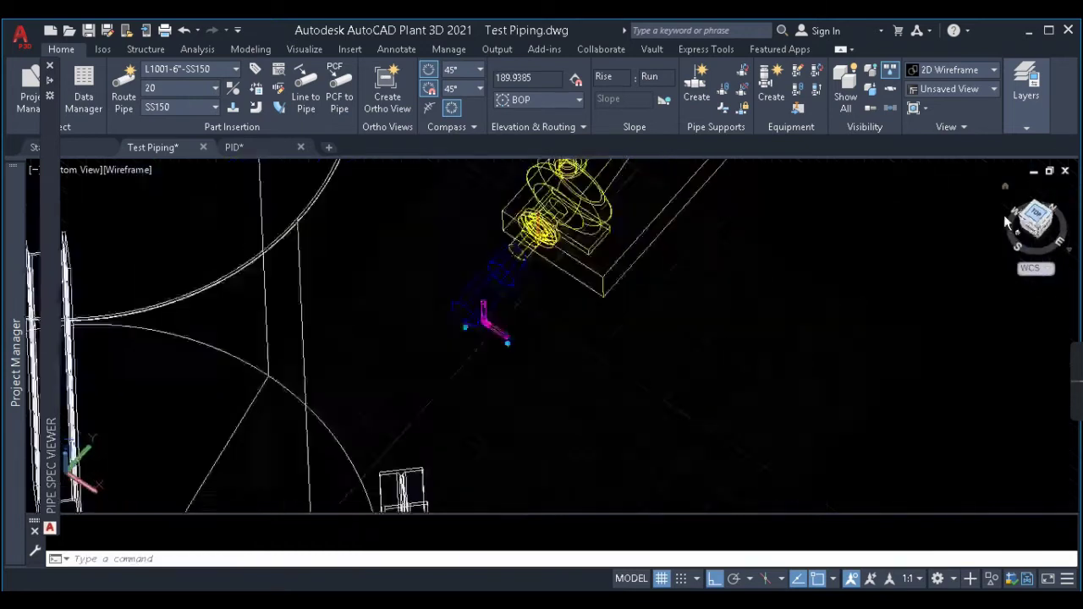
middle_drag(614, 370, 546, 213)
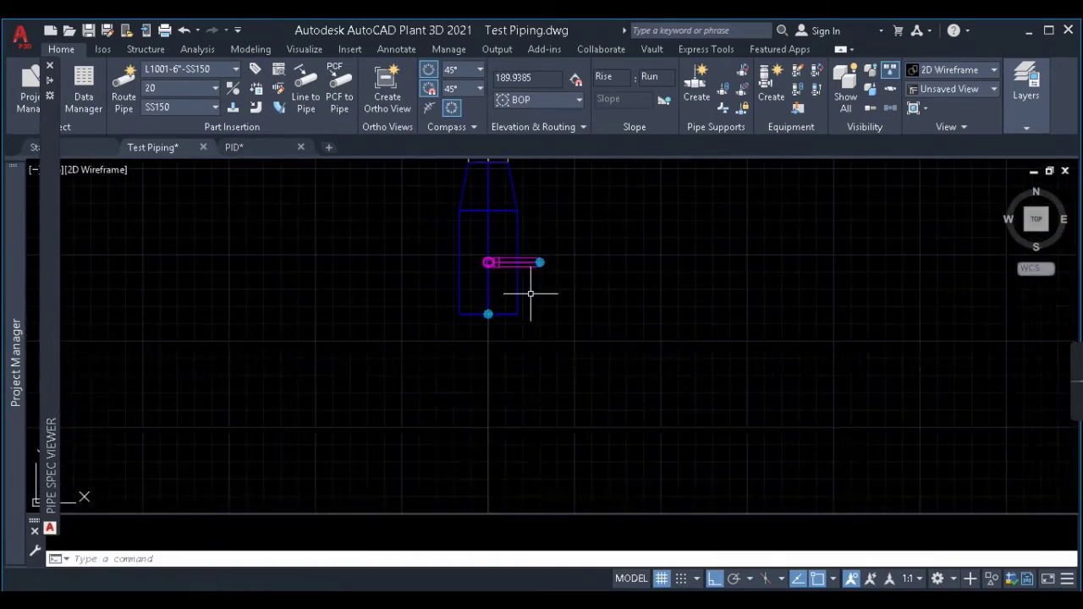
scroll(524, 287, up, 3)
click(513, 277)
text(20)
key(Return)
scroll(589, 326, down, 4)
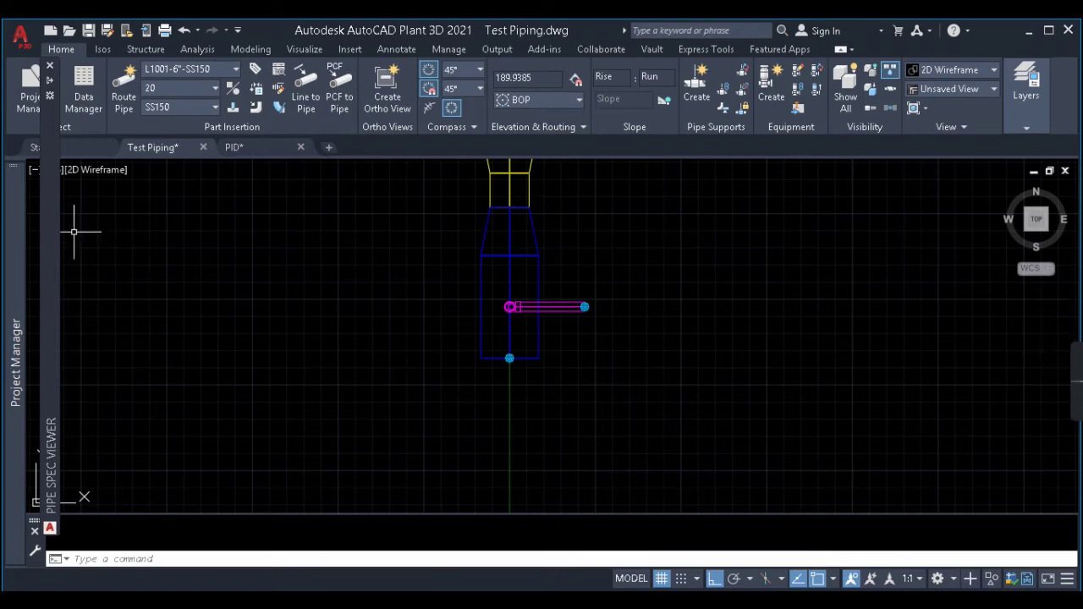
Step: Browse the SS150 spec for valves and display the tool palettes at the valve section of the dynamic pipe spec
mouse_move(53, 216)
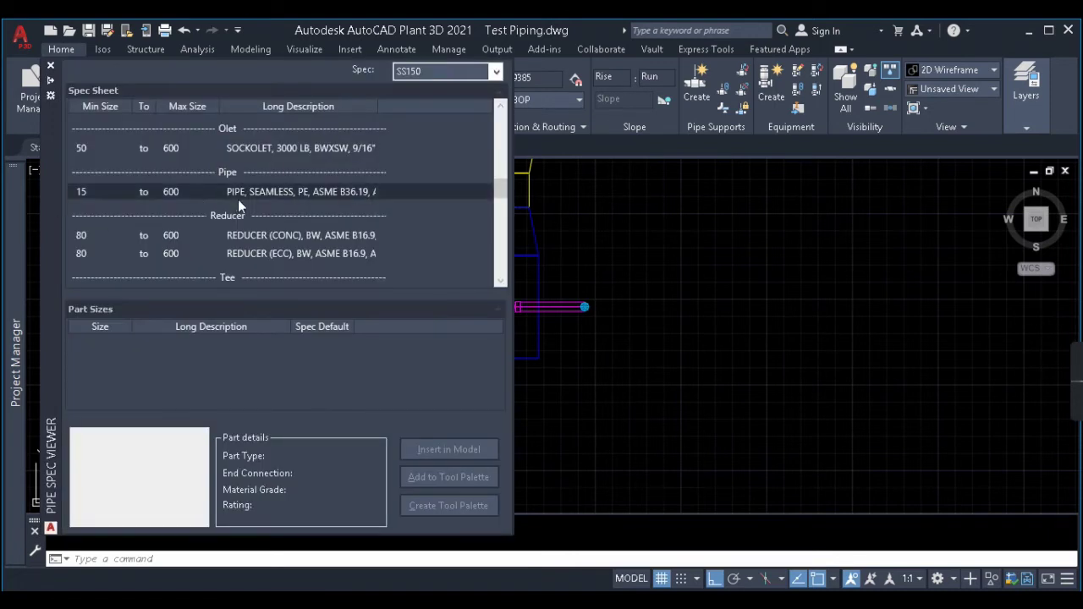
scroll(241, 201, down, 10)
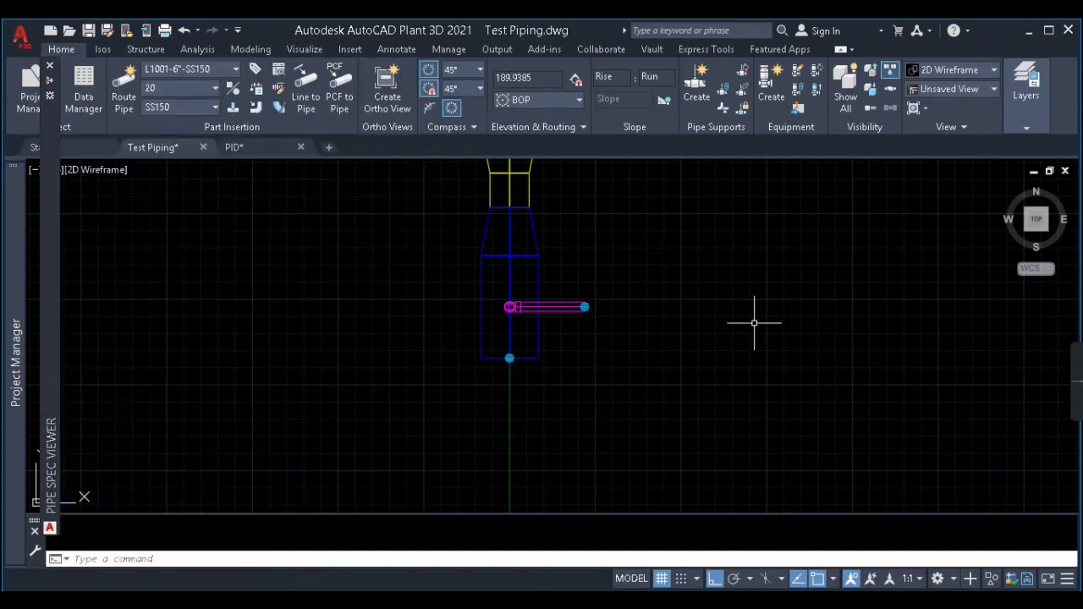
text(TOOLPALETTES)
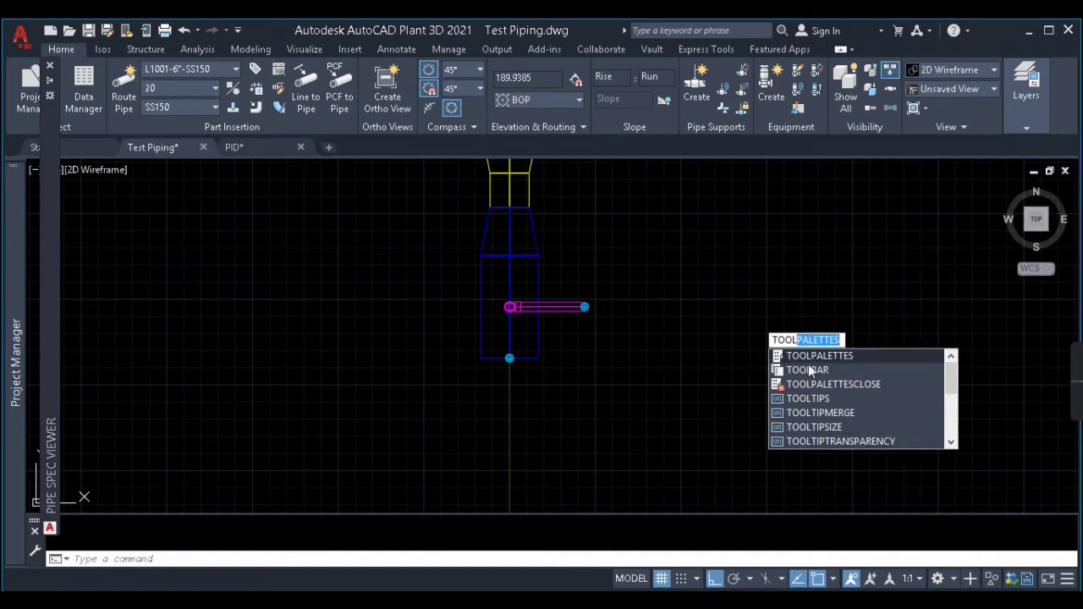
key(Return)
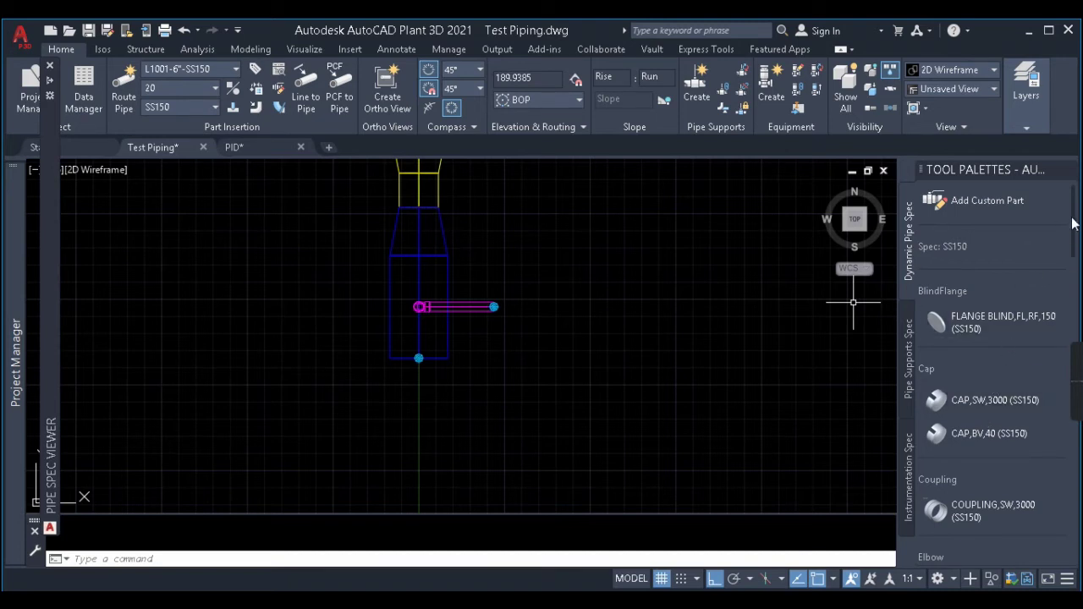
drag(1074, 222, 1077, 438)
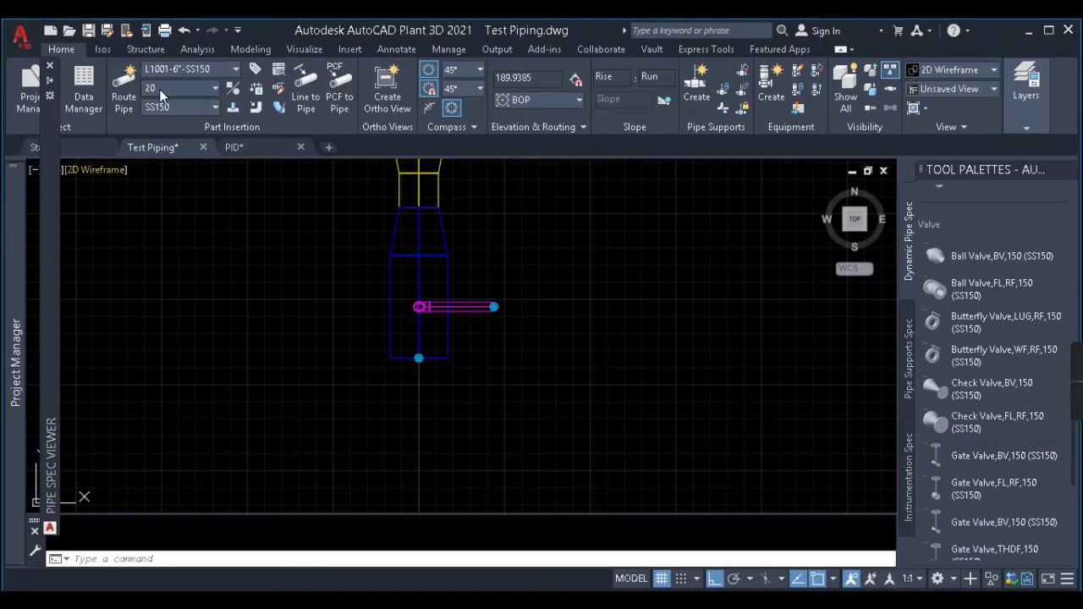
Step: Place a size 20 Gate Valve,BV,150 (SS150) on the open end of the horizontal branch pipe
click(973, 454)
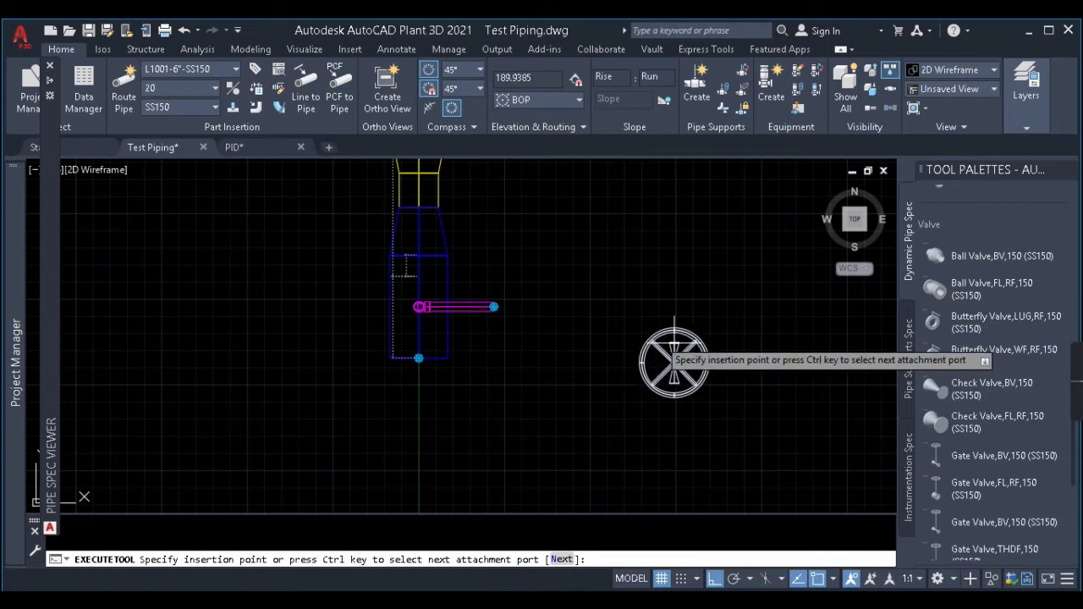
scroll(495, 307, up, 5)
click(463, 347)
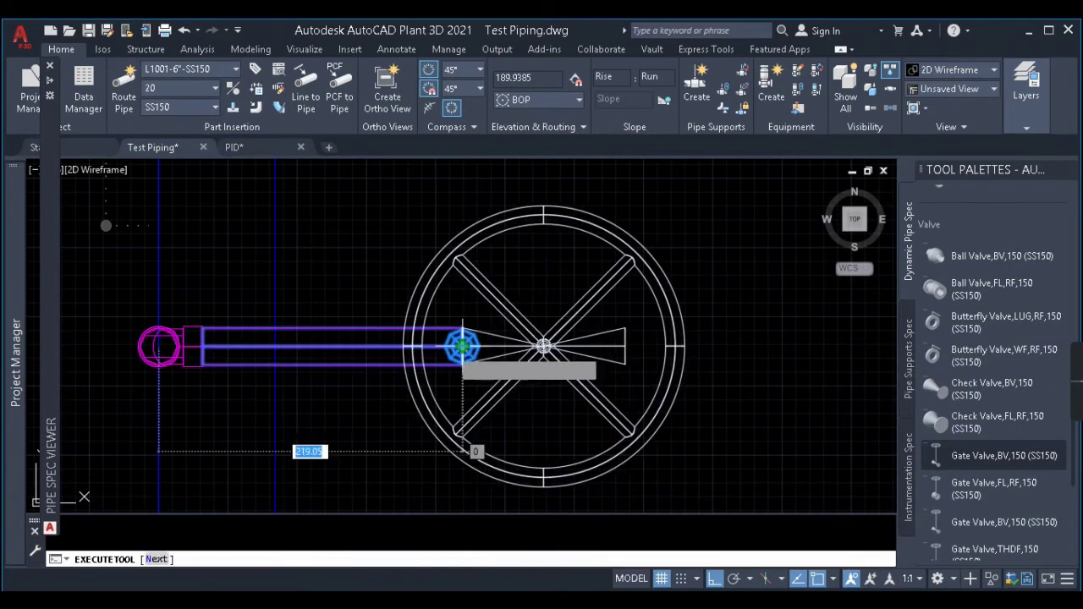
click(464, 347)
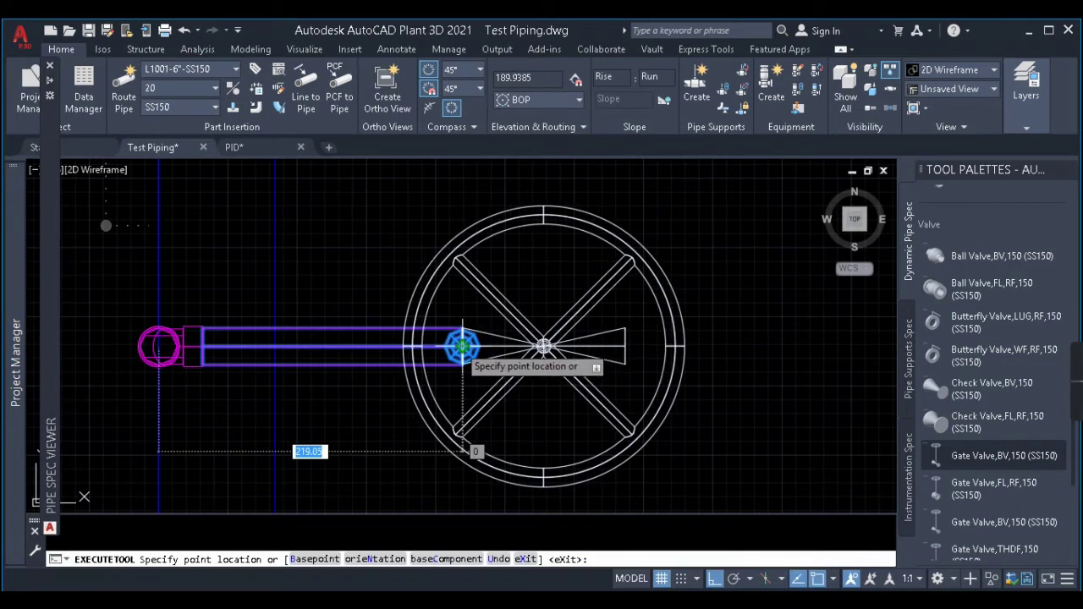
click(462, 347)
Step: Orient the gate valve so its handwheel points straight up and finish the insertion
scroll(734, 326, down, 2)
middle_drag(728, 339, 448, 327)
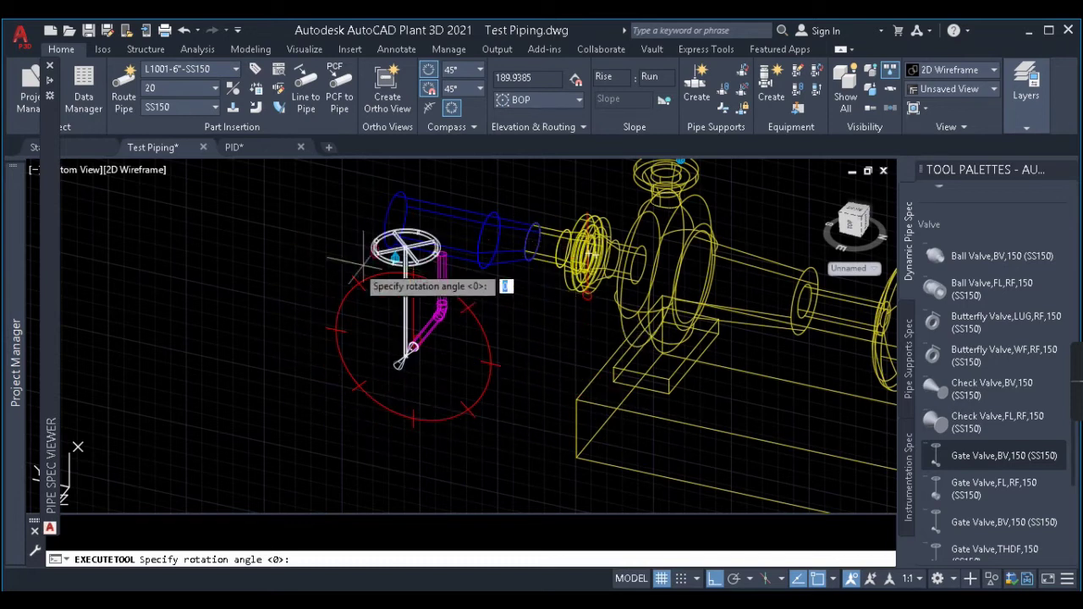
shift+middle_drag(420, 287, 512, 239)
middle_drag(467, 267, 448, 303)
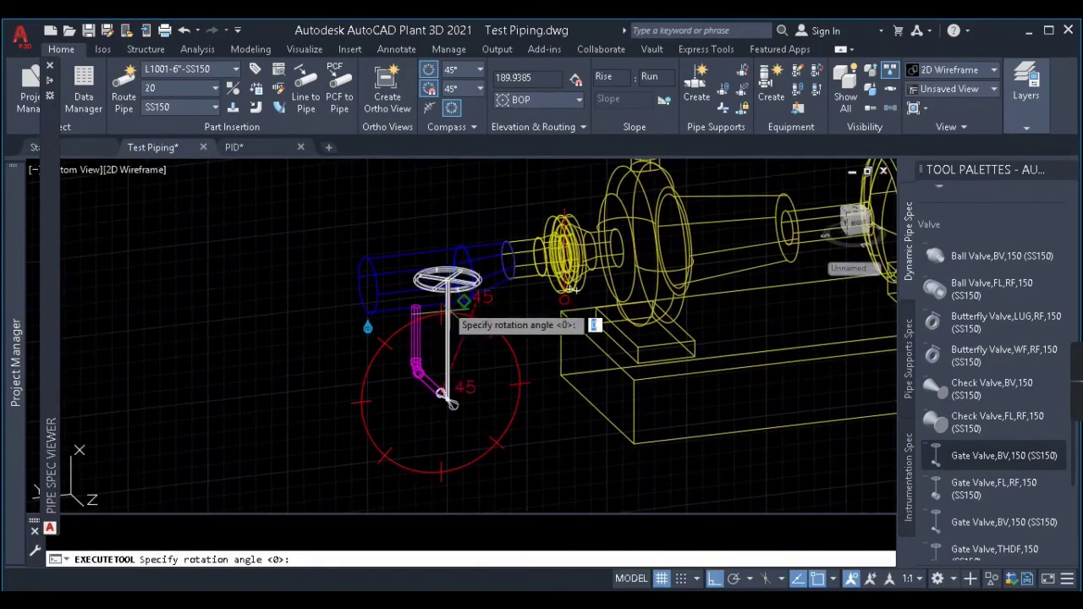
click(436, 207)
click(496, 398)
key(Escape)
scroll(461, 253, down, 3)
shift+middle_drag(447, 311, 483, 316)
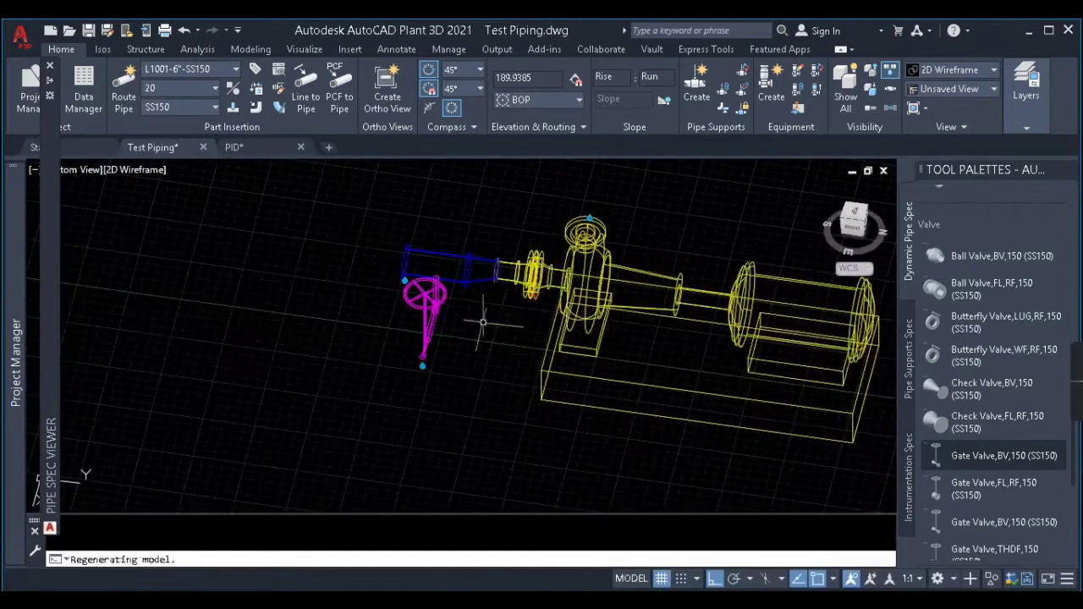
Step: View the model from the right side and check the P&ID for the fittings on line L1001 upstream of the drain branch
scroll(485, 322, down, 3)
click(853, 226)
scroll(495, 474, up, 6)
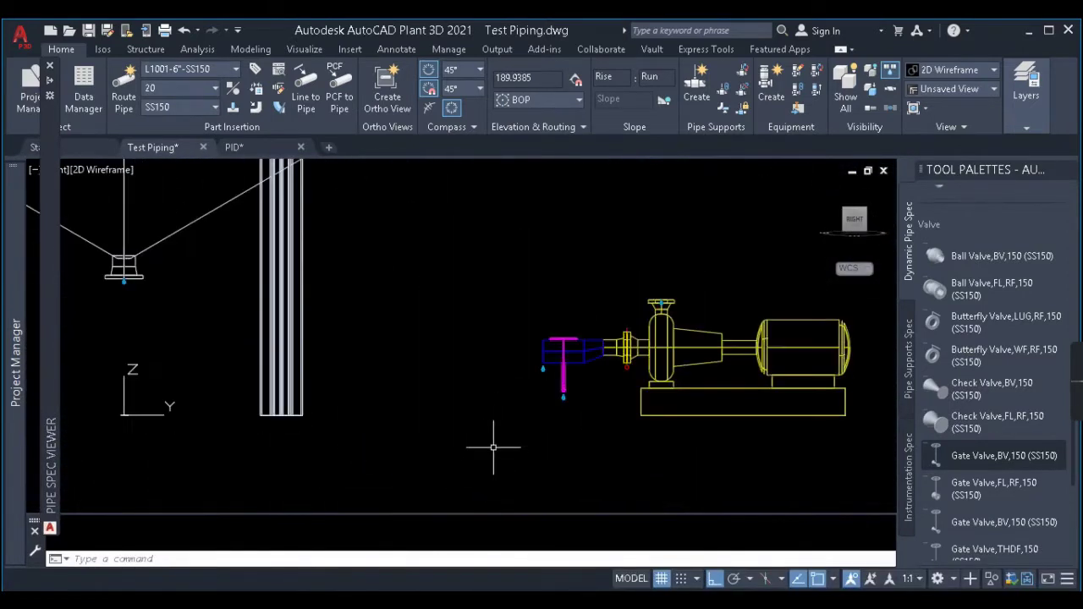
click(237, 148)
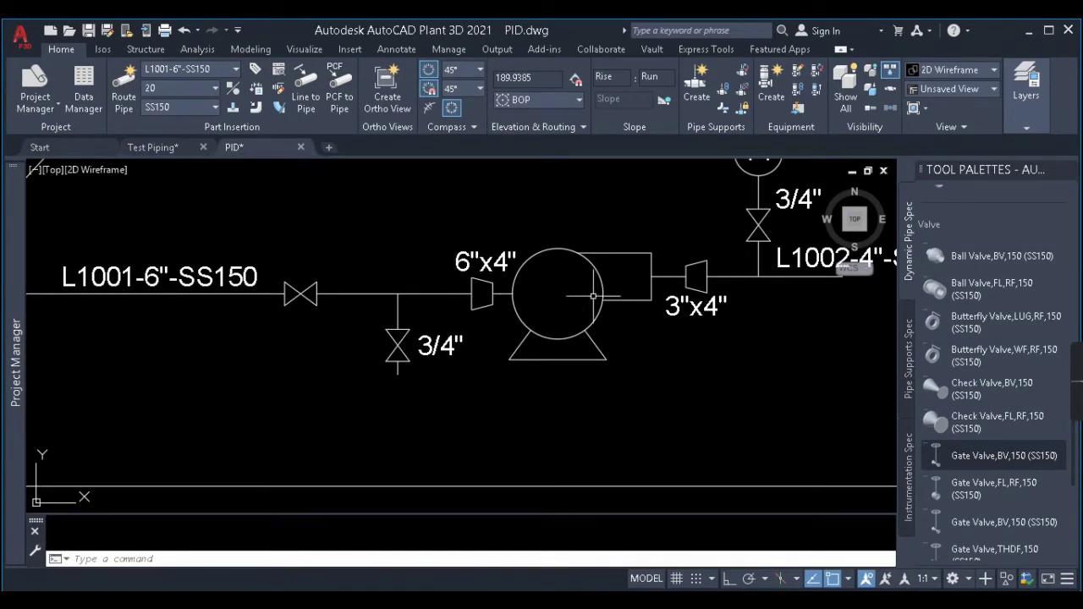
scroll(660, 291, down, 2)
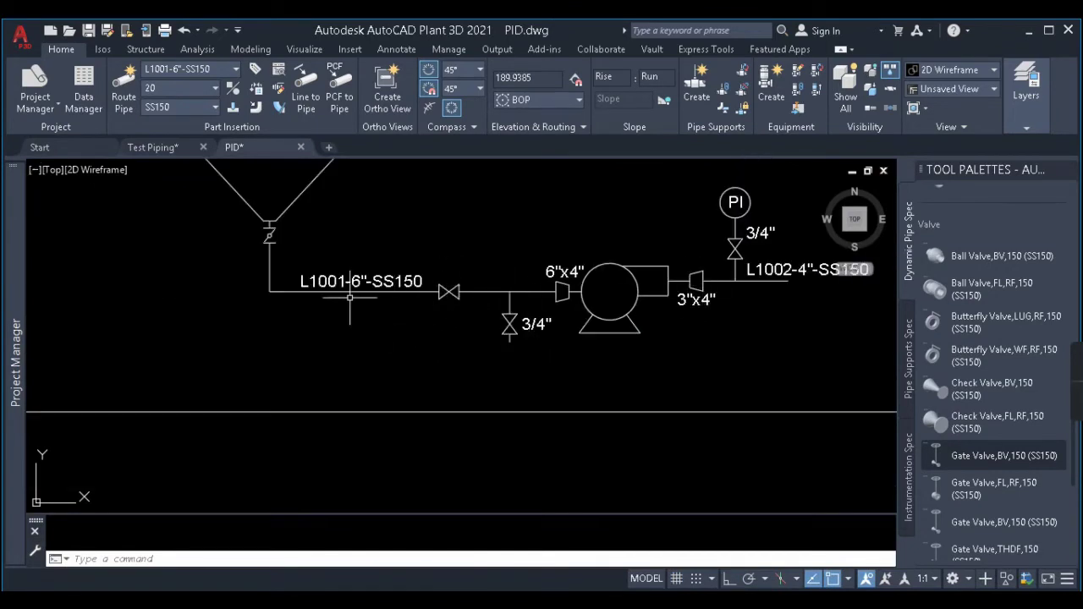
Step: Return to the Test Piping drawing and extend the open end of the size 150 suction pipe to a length of 500
click(164, 146)
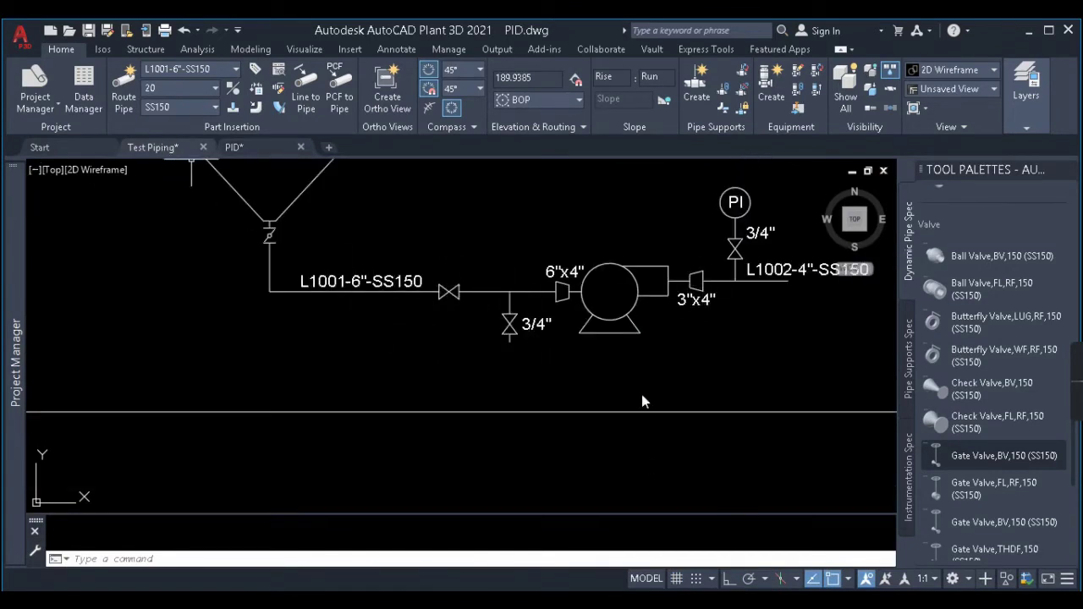
scroll(525, 347, up, 4)
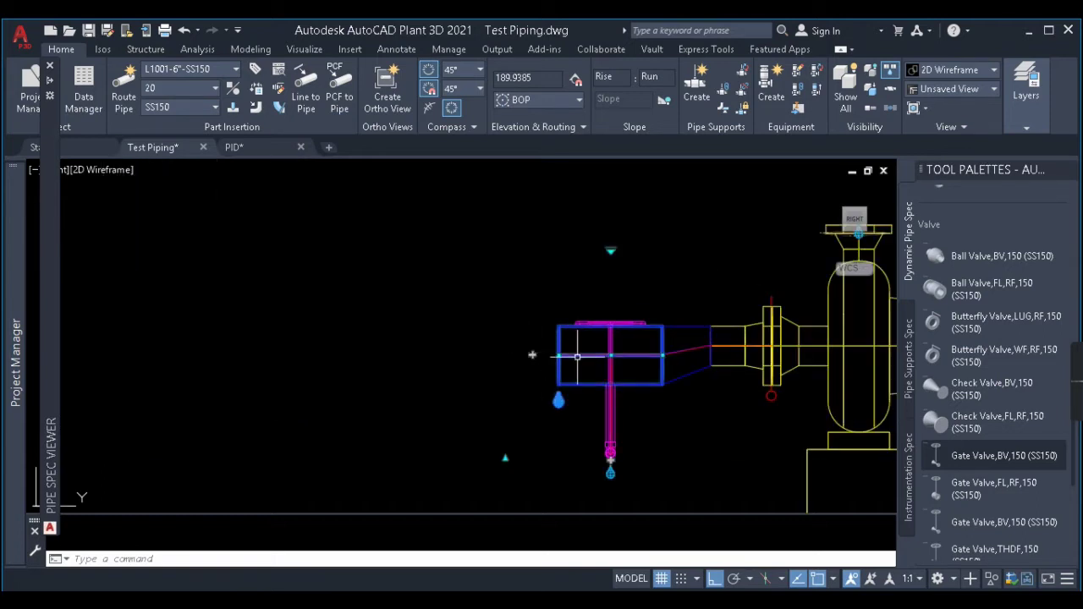
click(532, 354)
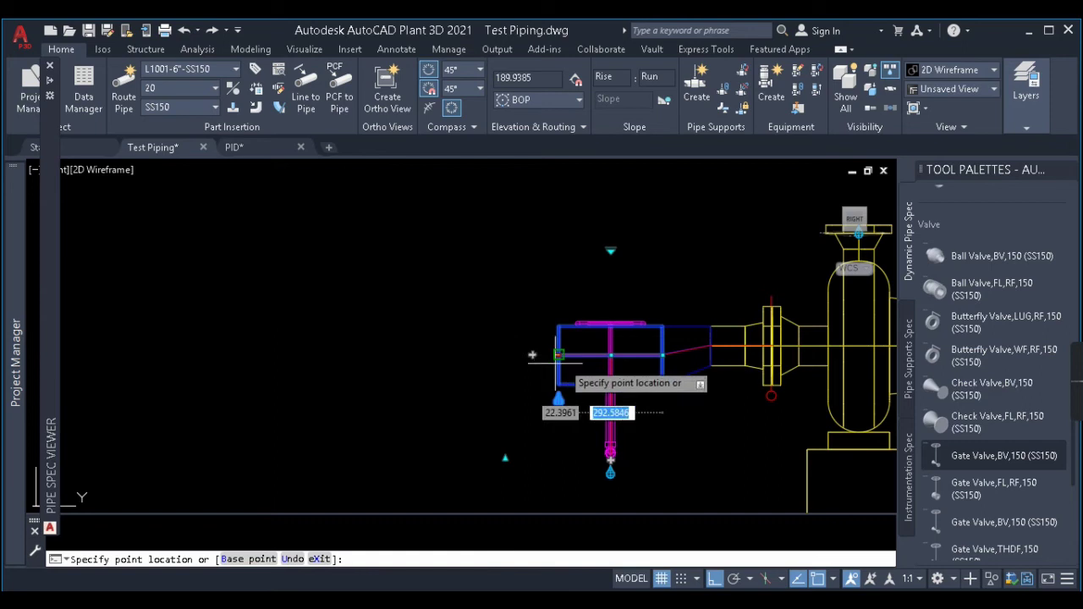
text(500)
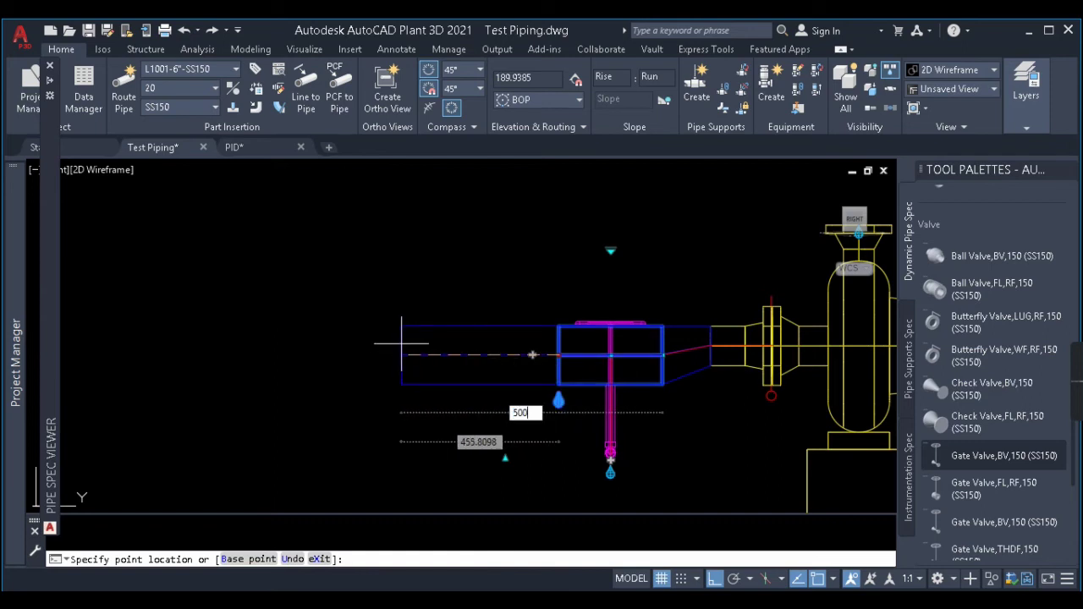
key(Return)
scroll(564, 370, down, 4)
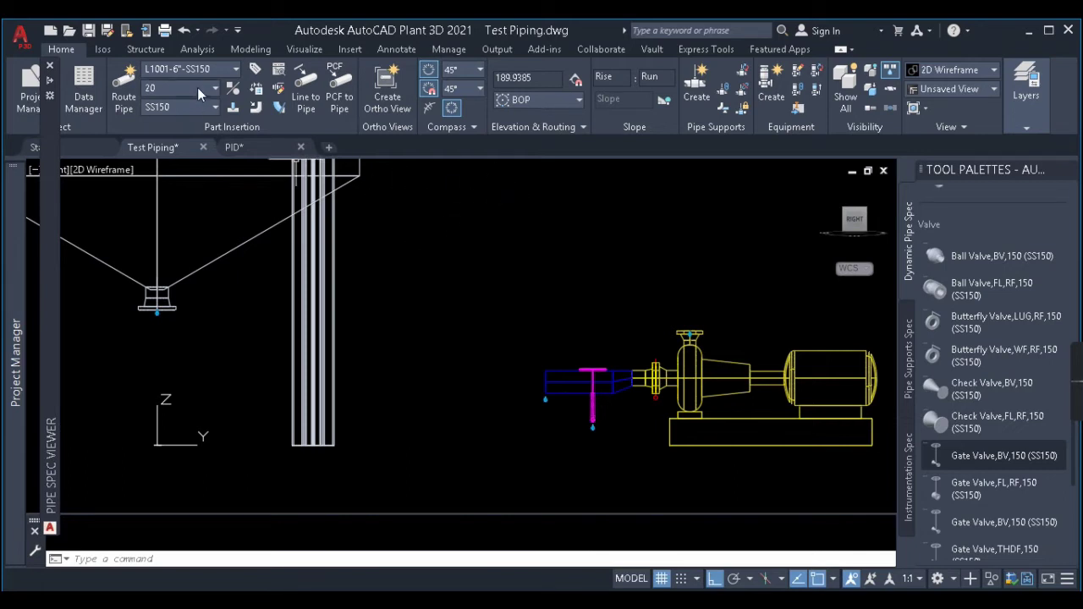
Step: Set the routing pipe size to 150
click(208, 88)
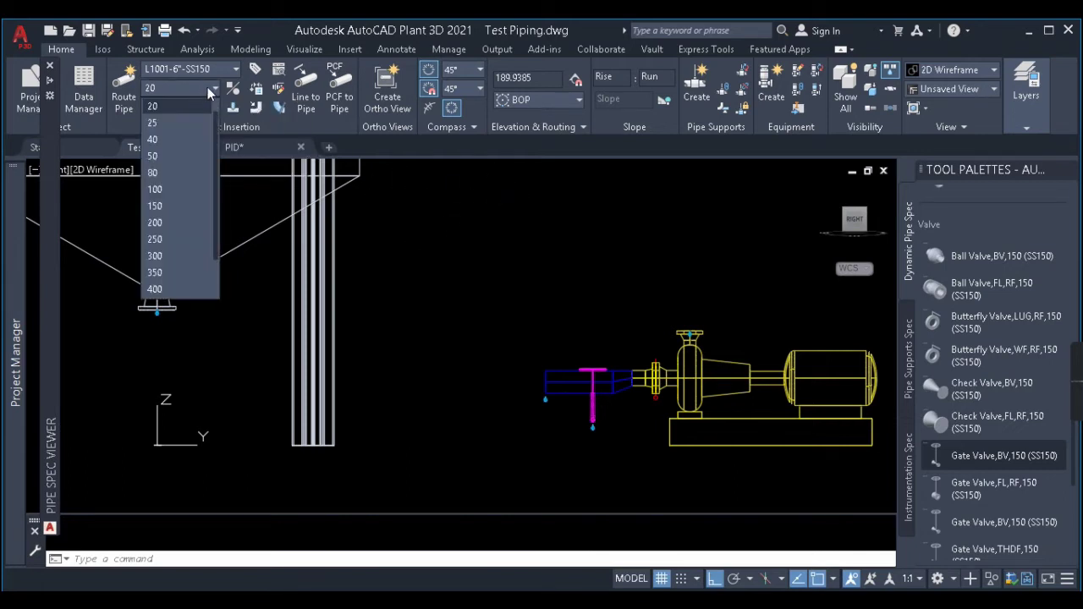
click(162, 208)
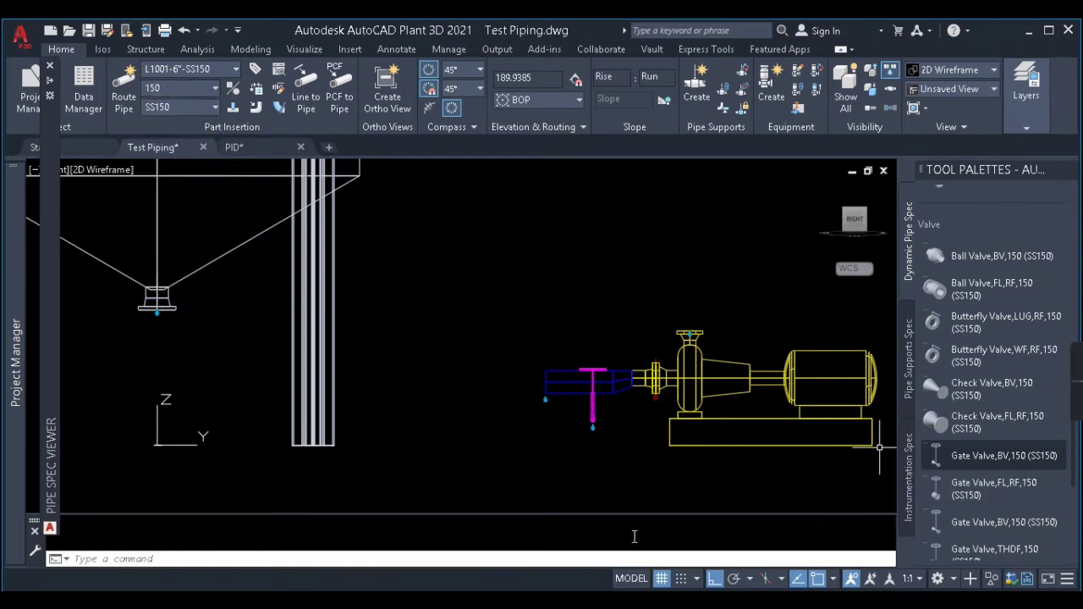
Step: Insert a Gate Valve,BV,150 (SS150) at the open end of the size 150 suction pipe with its handwheel pointing up
click(990, 457)
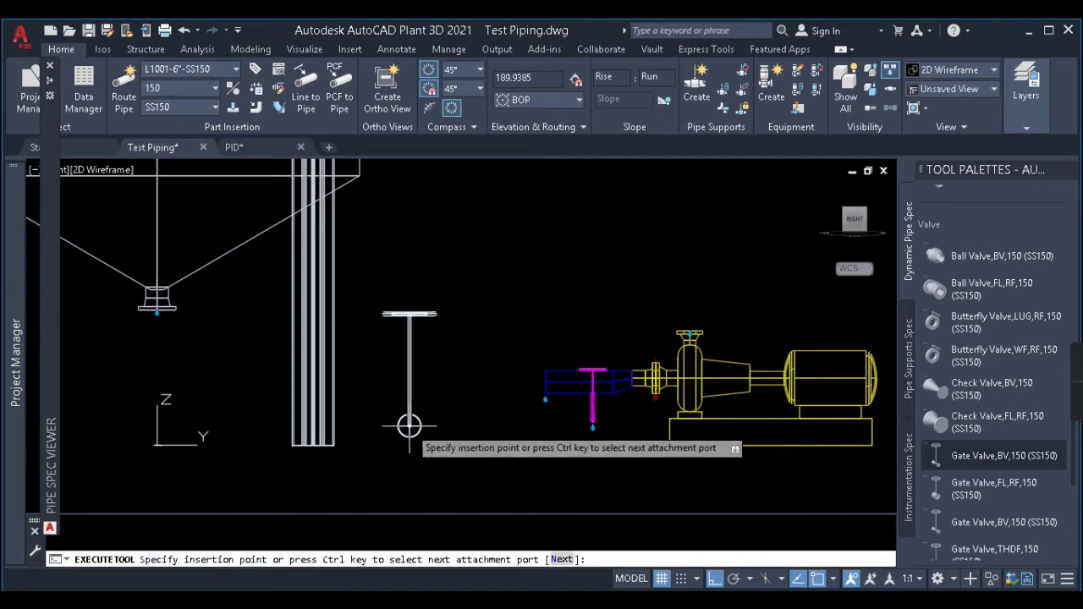
scroll(482, 385, up, 2)
scroll(482, 385, up, 1)
scroll(536, 358, down, 3)
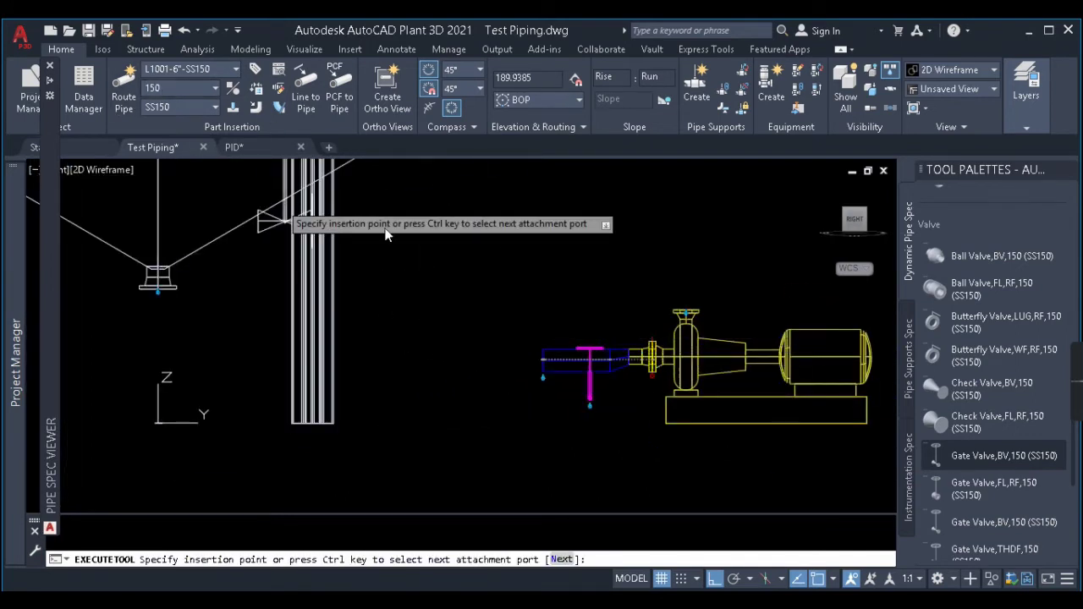
click(540, 359)
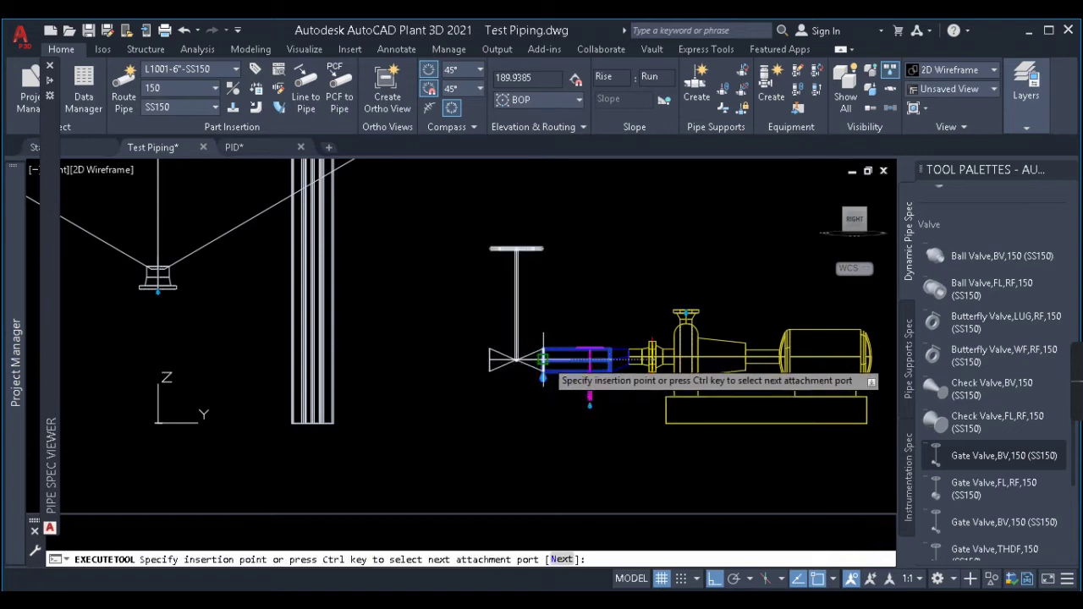
click(542, 360)
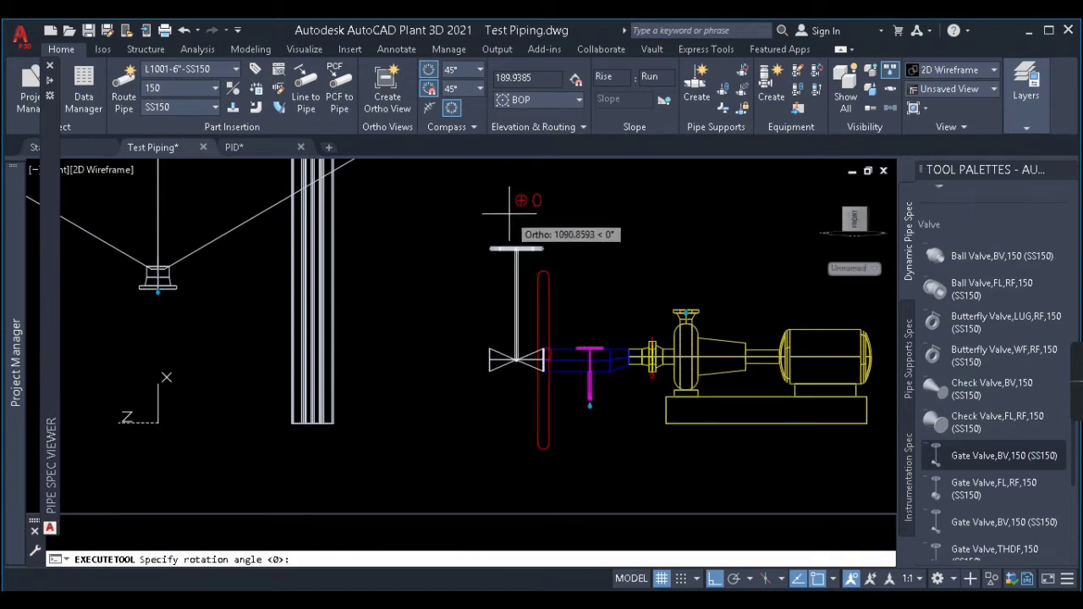
middle_drag(504, 235, 429, 313)
click(433, 251)
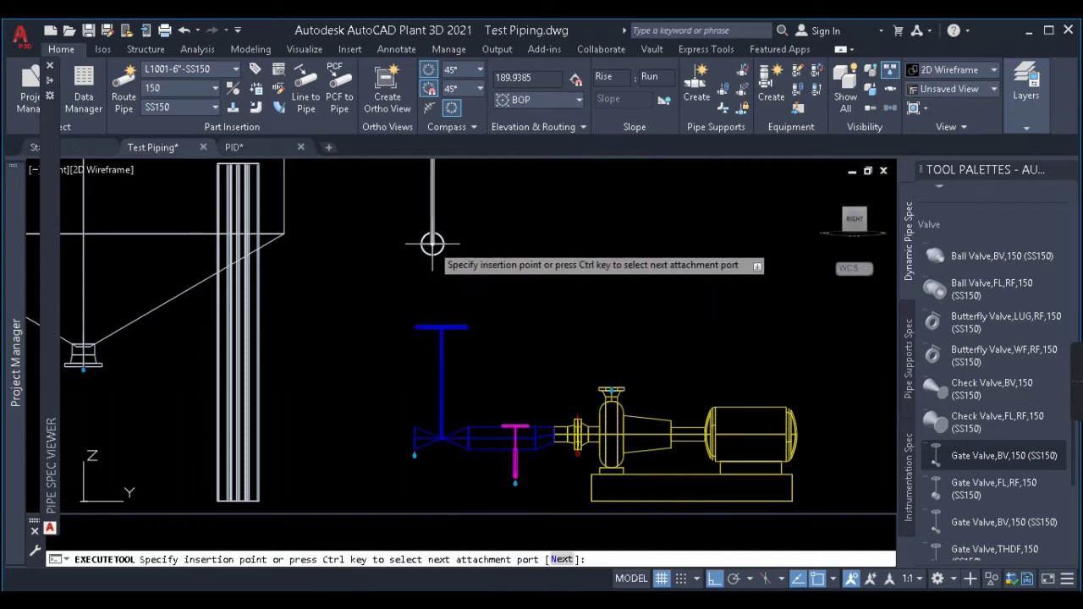
scroll(688, 305, down, 4)
key(Escape)
scroll(616, 366, up, 4)
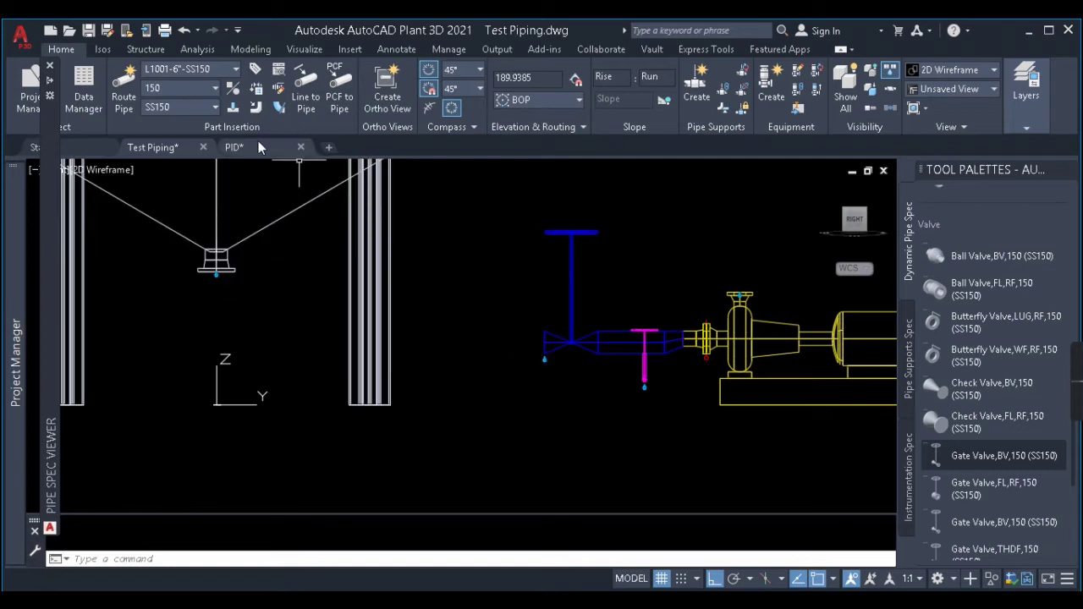
Step: Check the P&ID for the valve type on line L1001 directly below the tank outlet
mouse_move(262, 154)
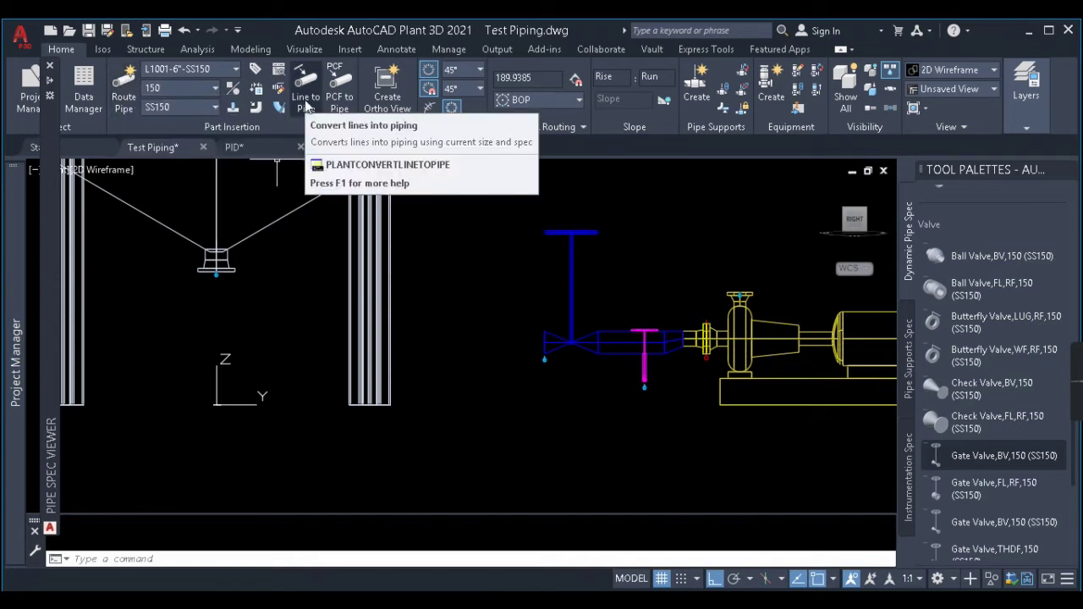
click(237, 147)
scroll(266, 235, up, 3)
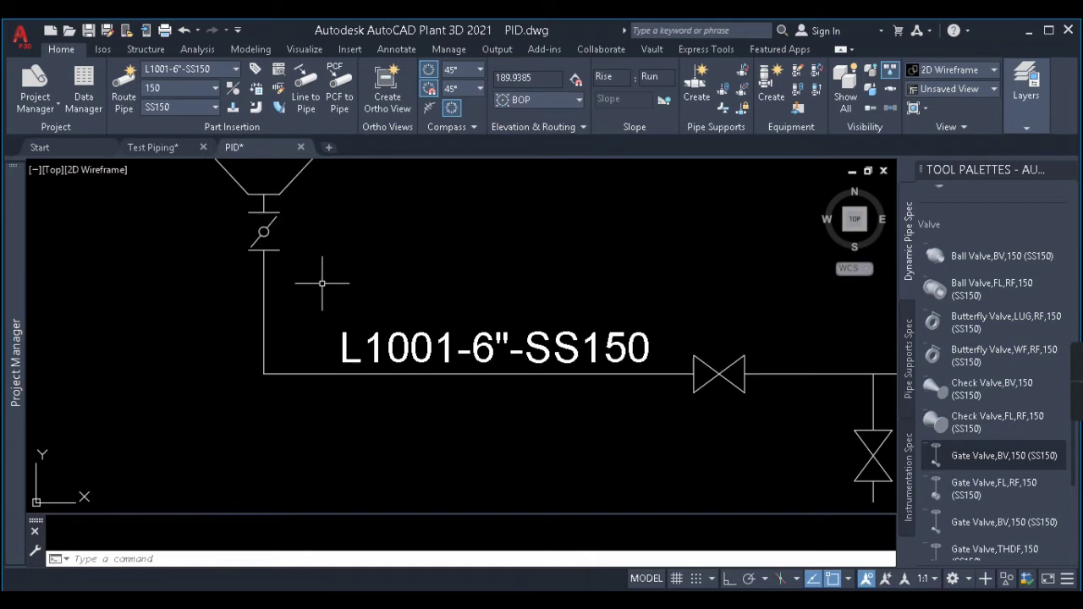
scroll(321, 284, down, 2)
scroll(304, 288, down, 3)
scroll(358, 336, up, 3)
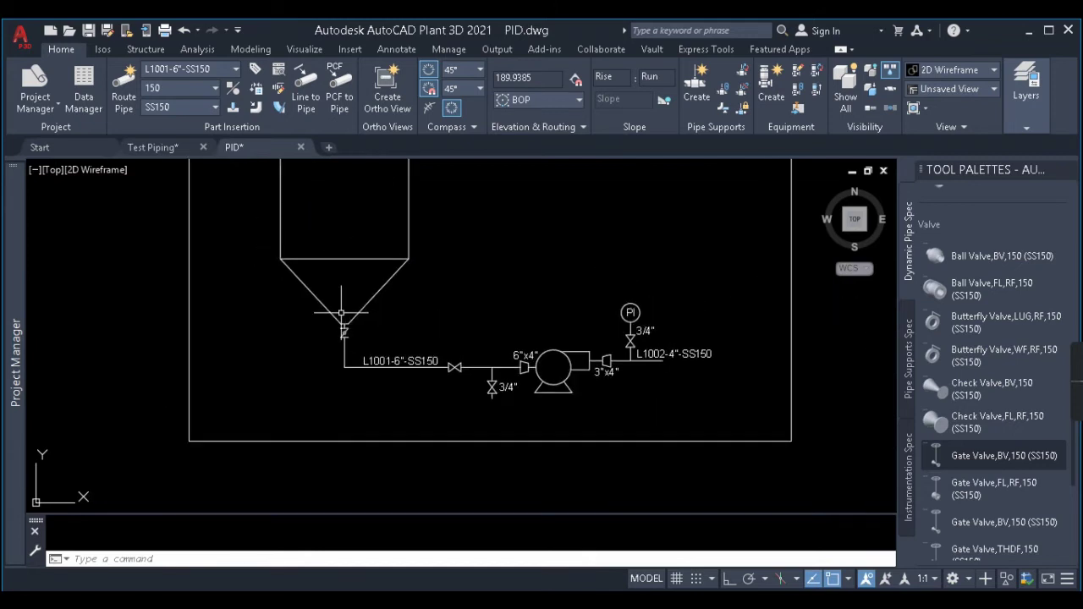
Step: Return to the Test Piping drawing and insert a Butterfly Valve,WF,RF,150 (SS150) on the tank's bottom nozzle, rotated 90°
click(156, 148)
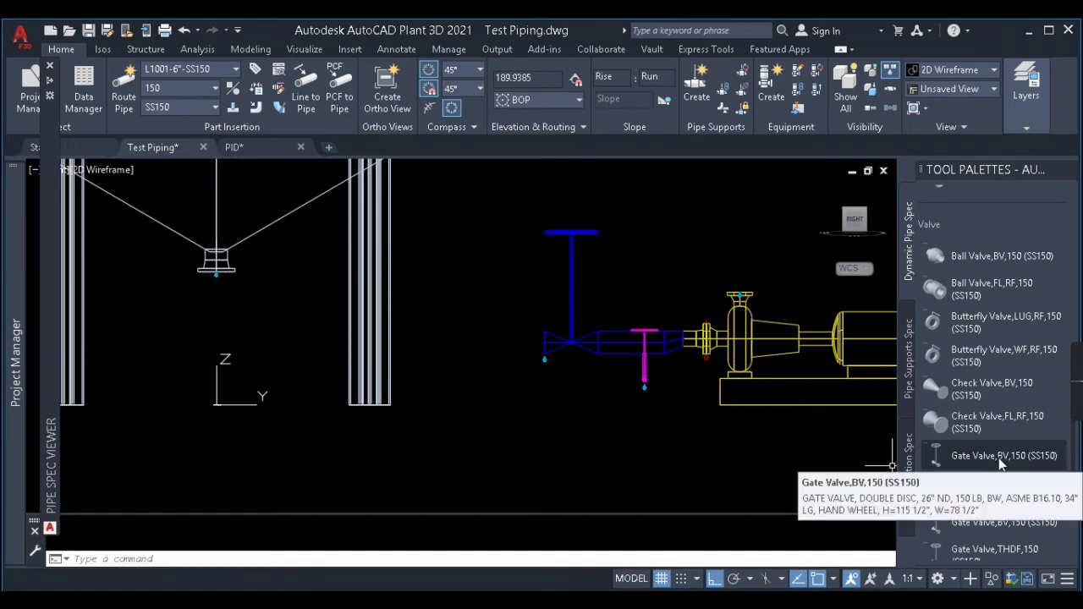
click(986, 354)
scroll(212, 276, up, 4)
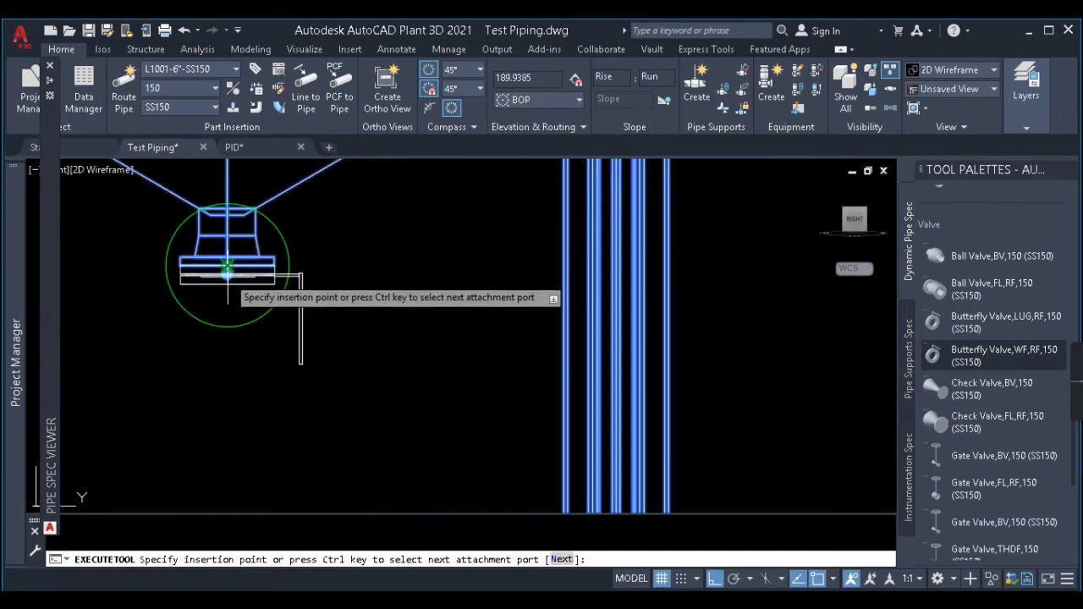
click(226, 271)
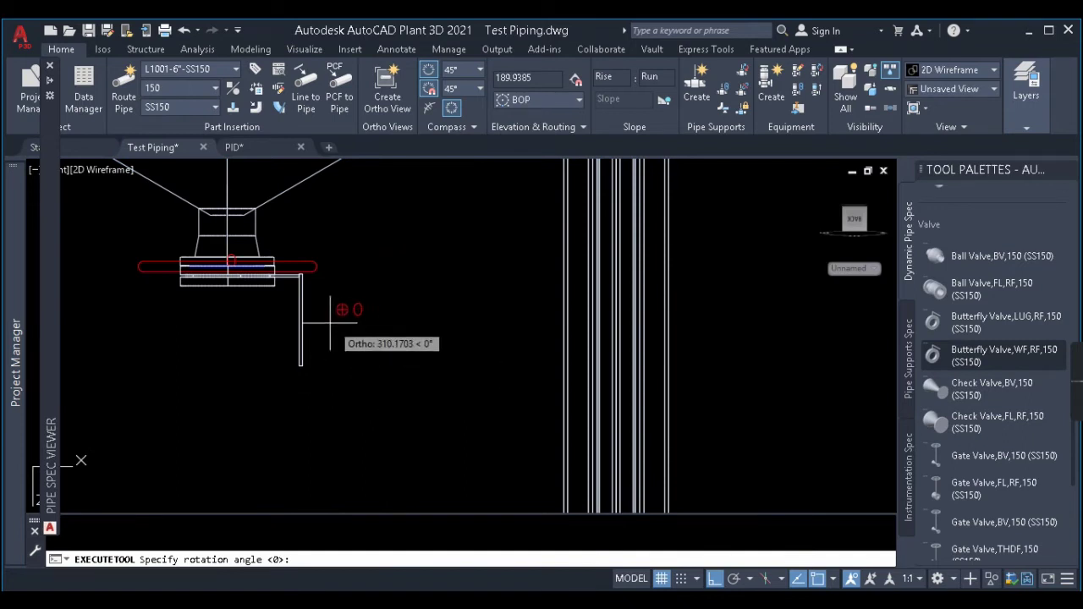
scroll(358, 311, down, 3)
shift+middle_drag(343, 305, 402, 474)
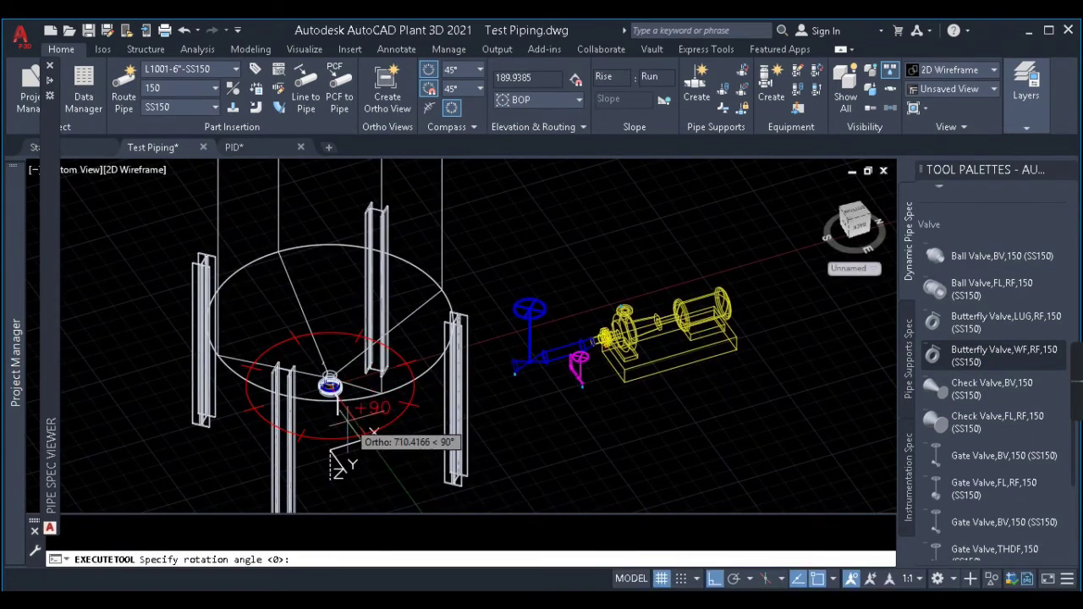
click(393, 463)
key(Escape)
Step: View the model from the right side and start a line at the node on the gate valve's open end
shift+middle_drag(418, 449, 380, 419)
click(864, 231)
scroll(417, 439, up, 5)
middle_drag(416, 439, 395, 350)
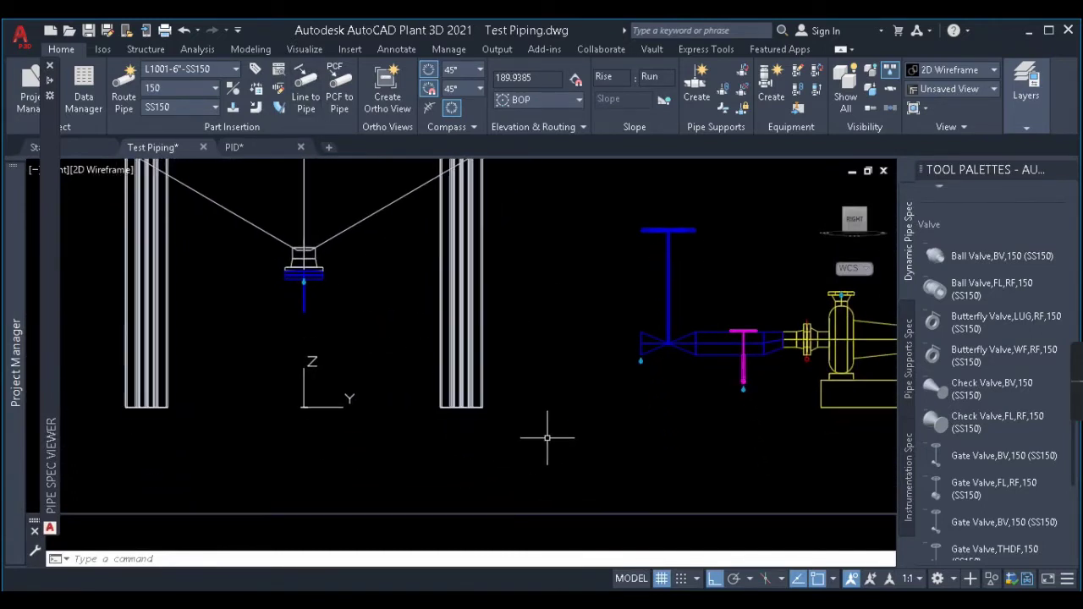
text(l)
key(Return)
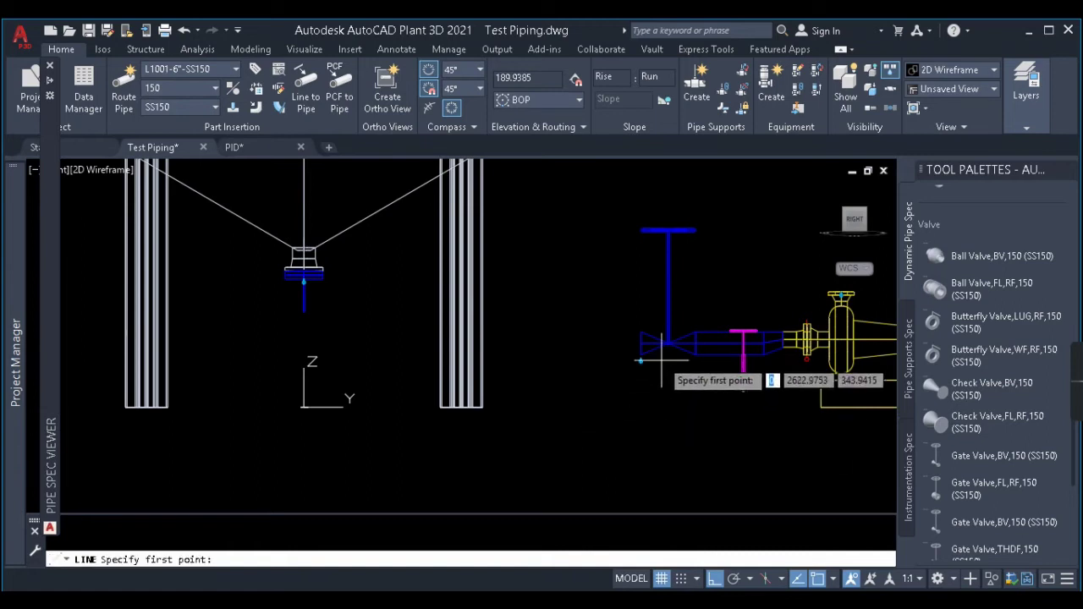
scroll(624, 338, up, 4)
scroll(769, 321, down, 2)
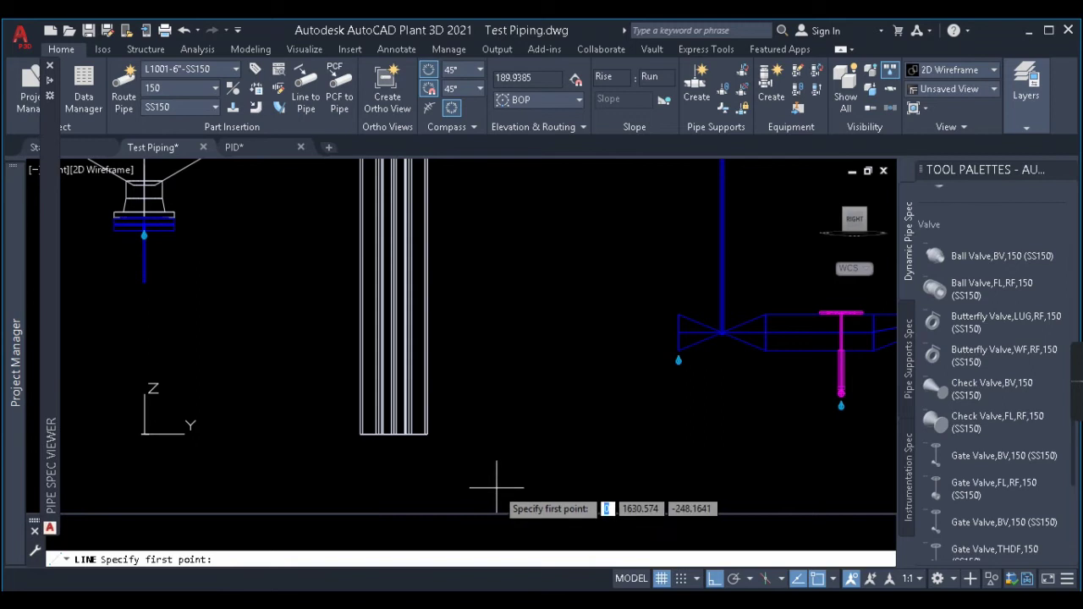
text(nod)
key(Return)
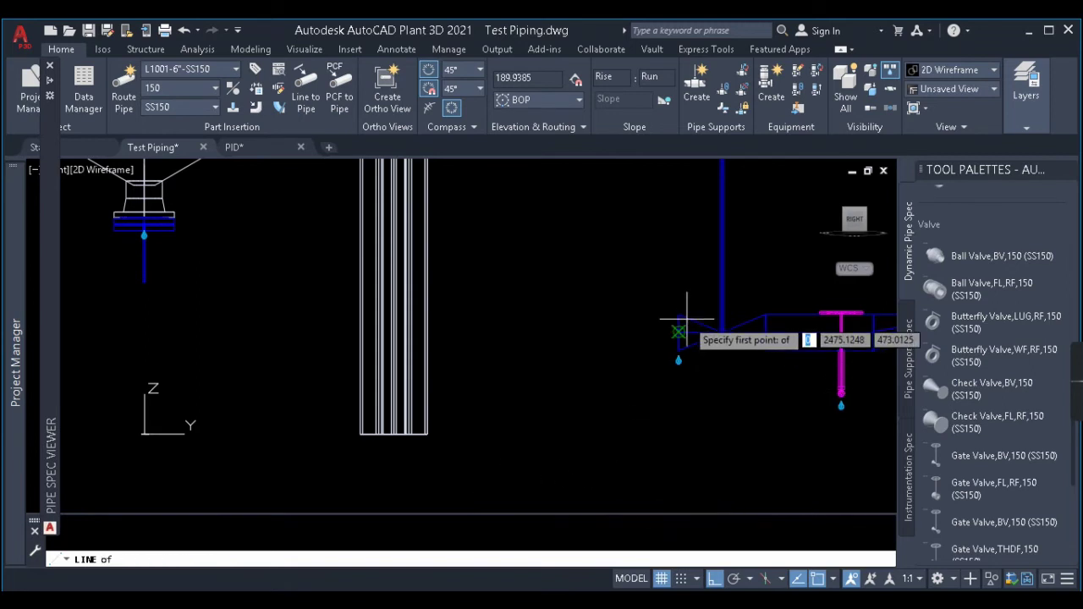
click(686, 328)
Step: Draw the line horizontally to the tank nozzle's Y coordinate with the .y filter and vertically up to the butterfly valve's node
scroll(712, 310, down, 5)
shift+middle_drag(702, 288, 729, 347)
scroll(729, 339, up, 5)
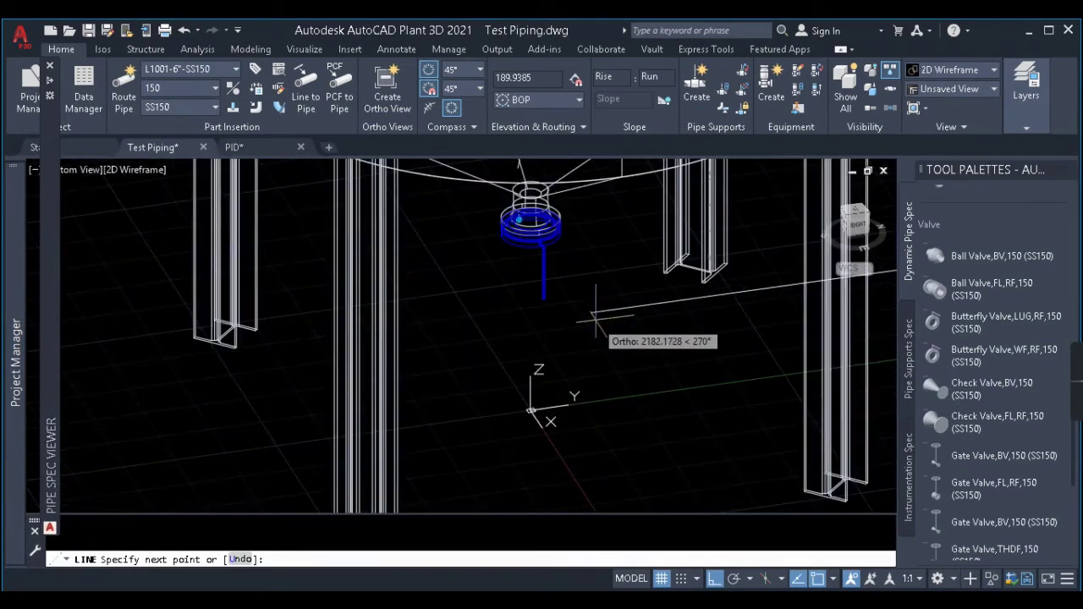
text(.y)
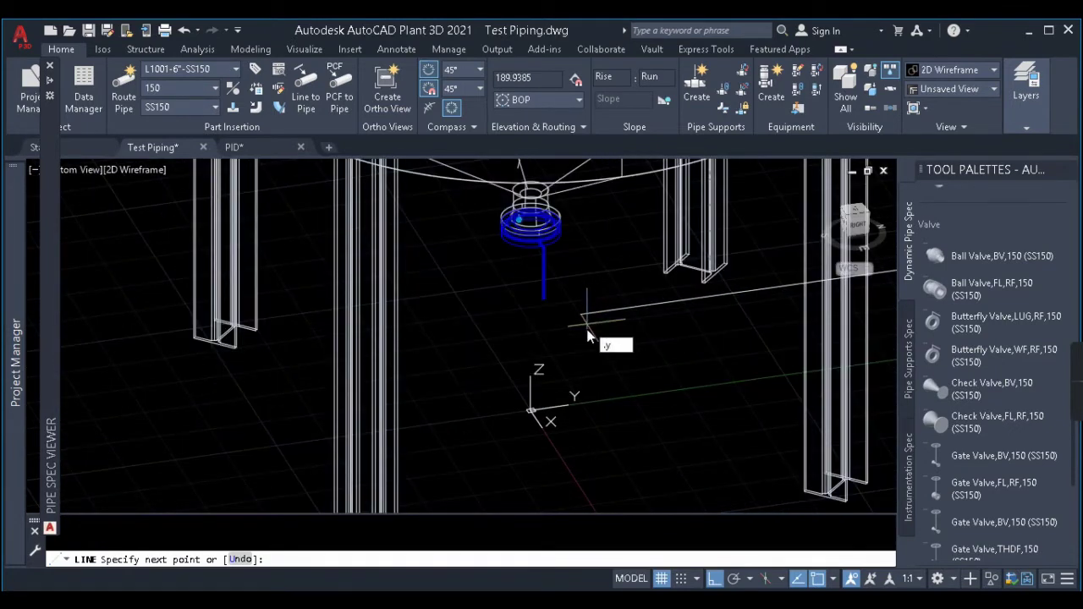
key(Return)
click(530, 210)
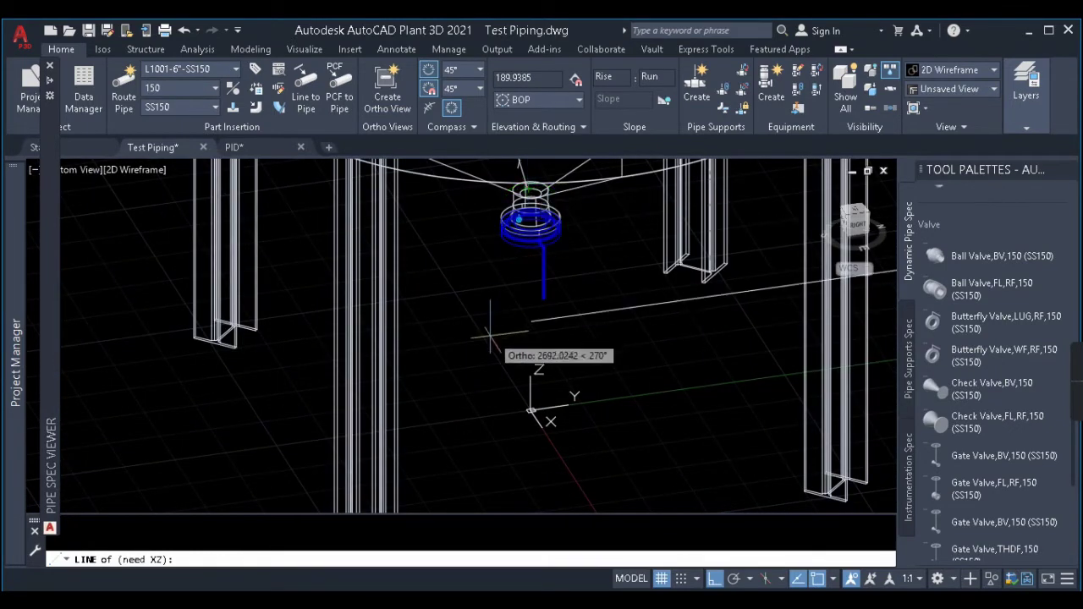
click(489, 336)
scroll(520, 245, up, 3)
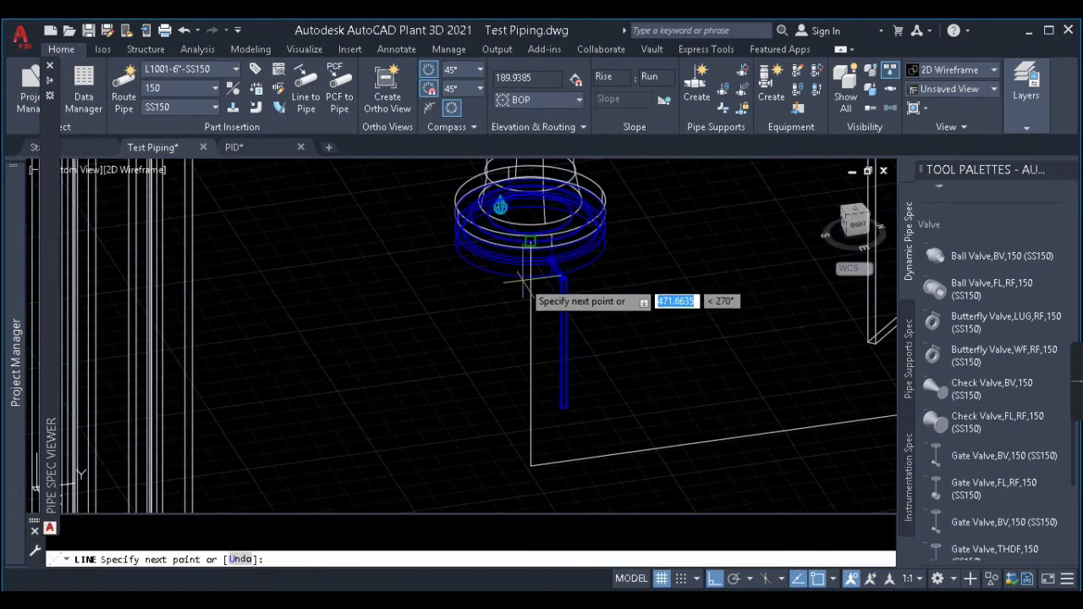
text(nod)
key(Return)
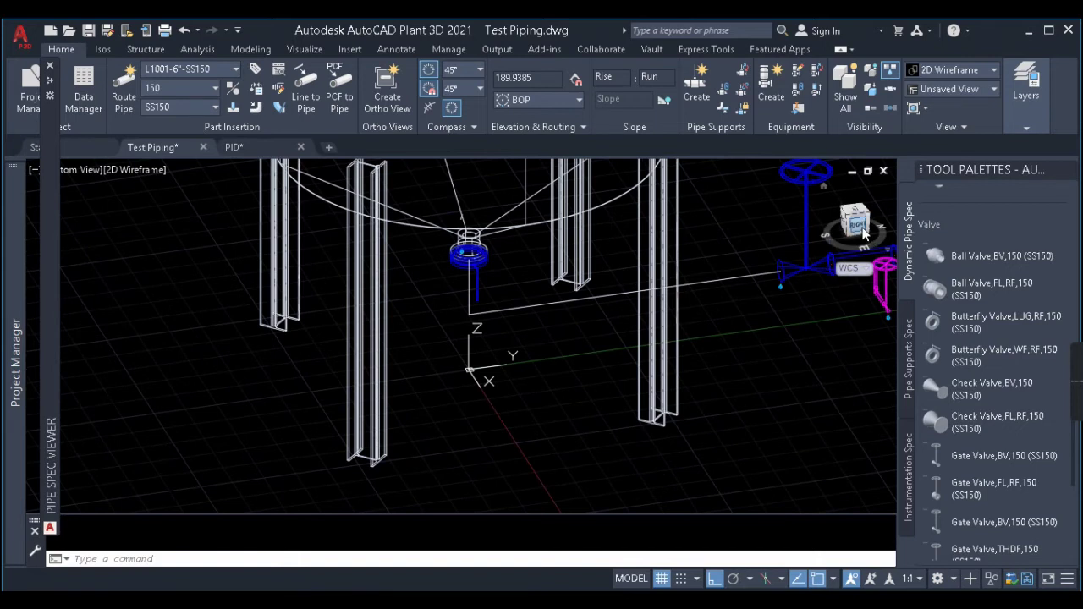
Step: Convert the two lines between the butterfly valve and the gate valve into size 150 piping with the L1001-6"-SS150 line settings
click(863, 234)
scroll(461, 254, up, 5)
click(340, 268)
click(345, 237)
scroll(349, 240, down, 5)
scroll(550, 258, up, 3)
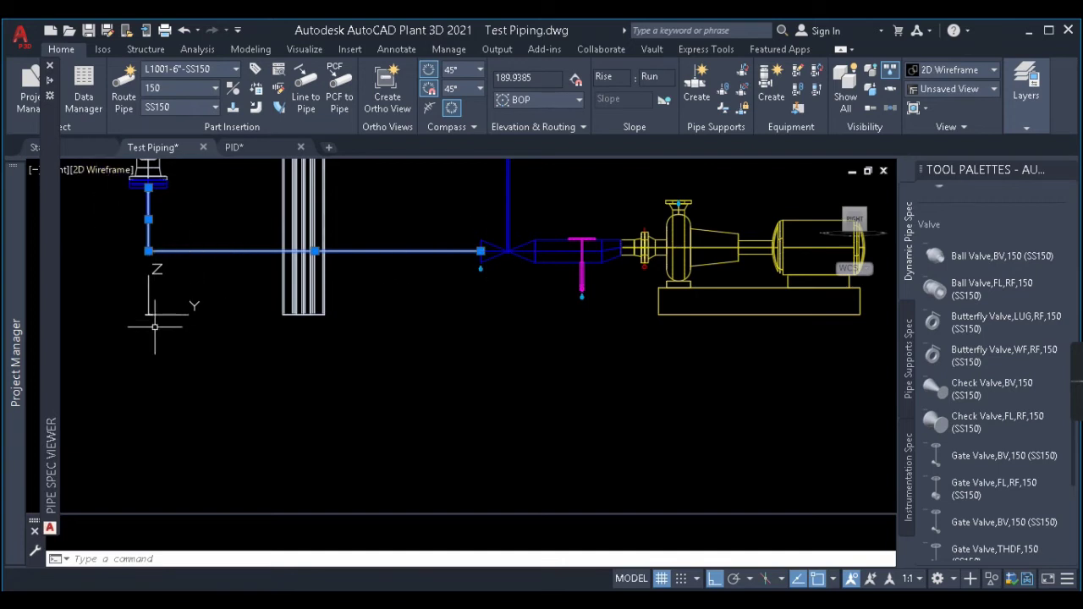
middle_drag(155, 327, 299, 395)
key(Escape)
click(351, 301)
click(232, 345)
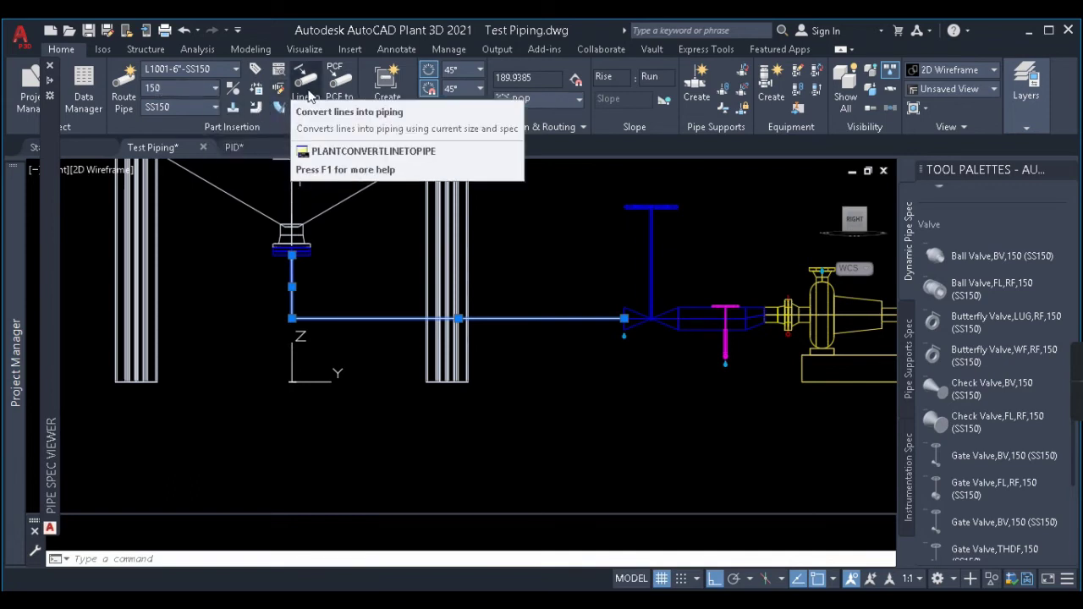
click(306, 95)
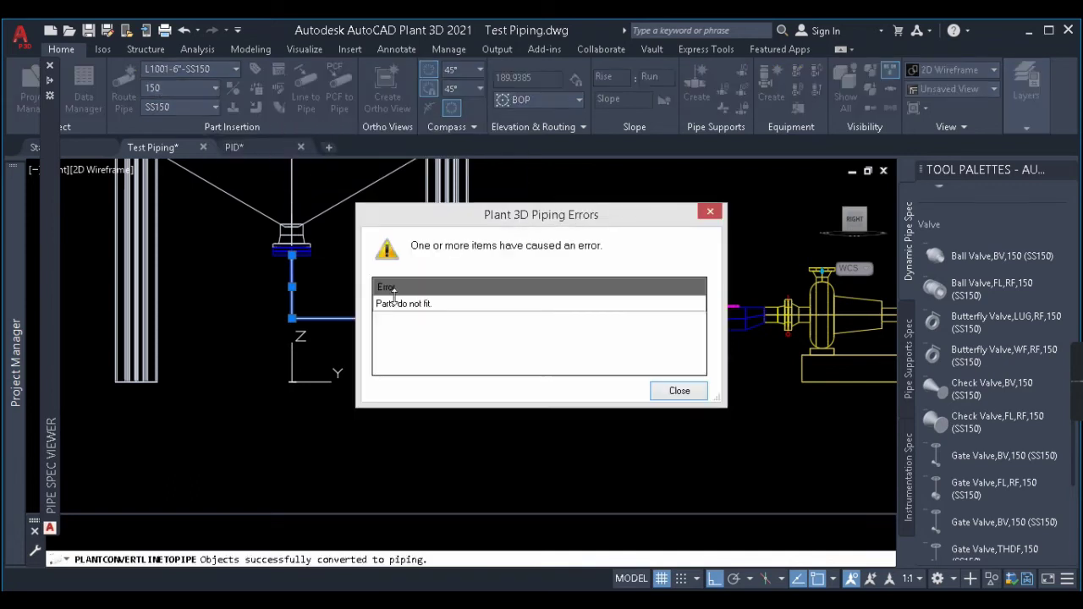
click(681, 391)
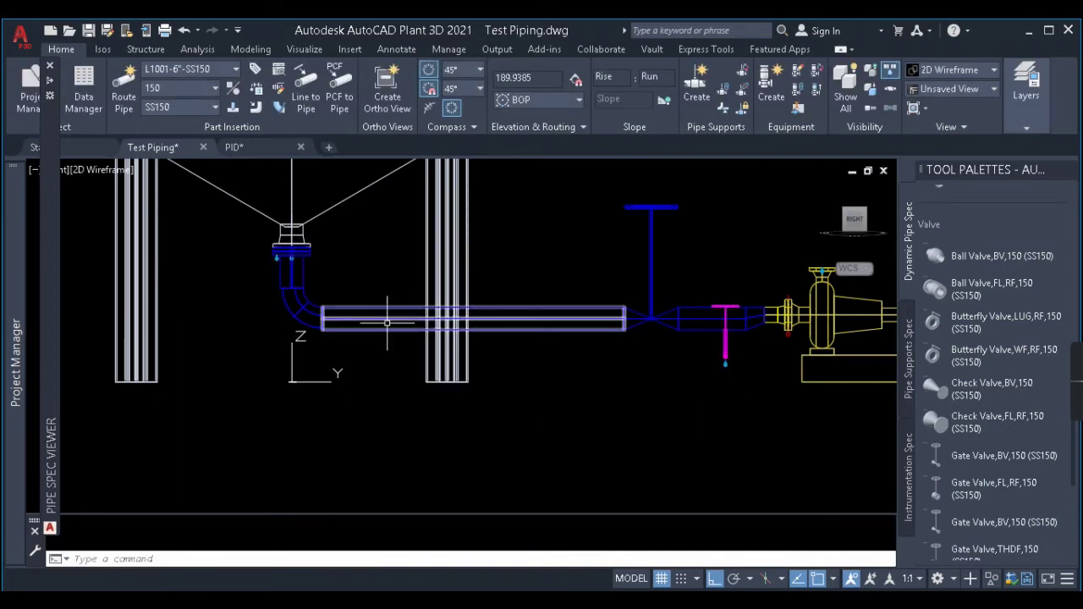
Step: Examine the connections of the converted piping at the butterfly valve and at the gate valve
scroll(304, 247, up, 3)
middle_click(324, 240)
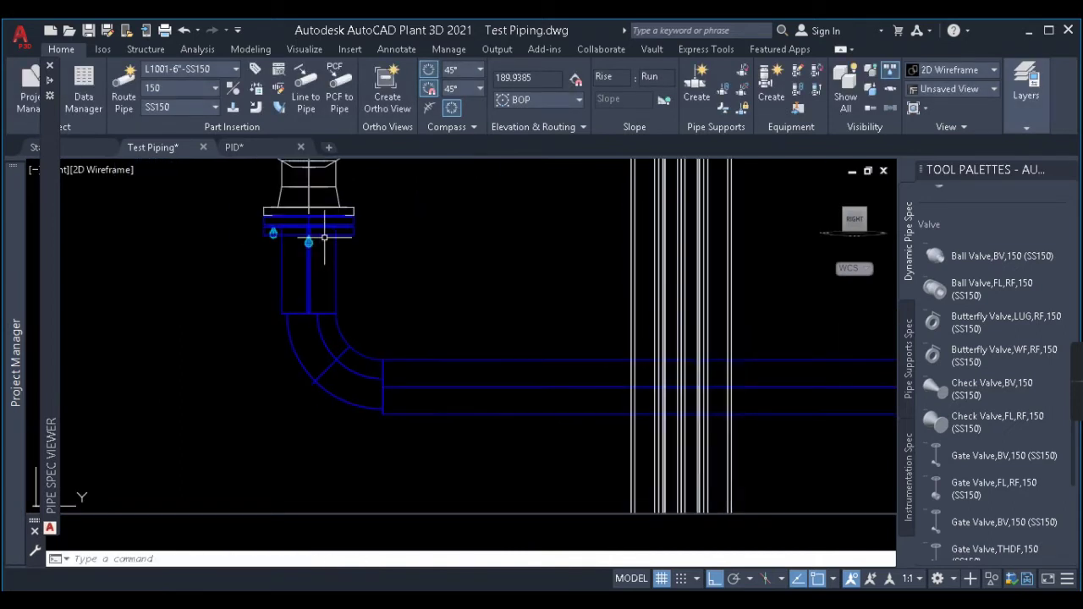
scroll(307, 244, up, 3)
middle_drag(307, 234, 344, 378)
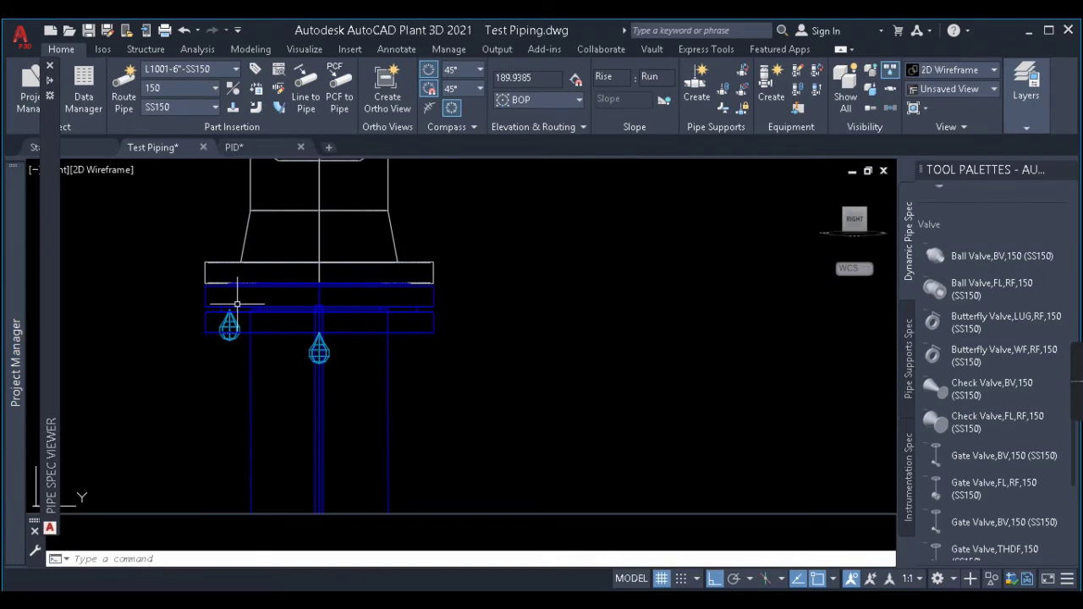
scroll(197, 341, up, 1)
middle_drag(196, 341, 237, 313)
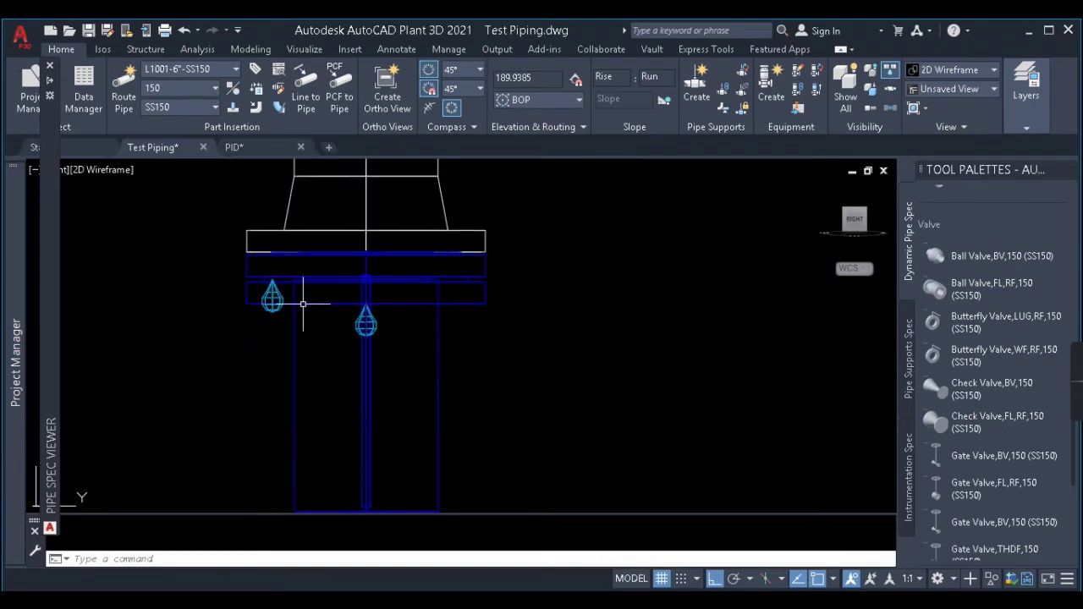
scroll(324, 302, down, 2)
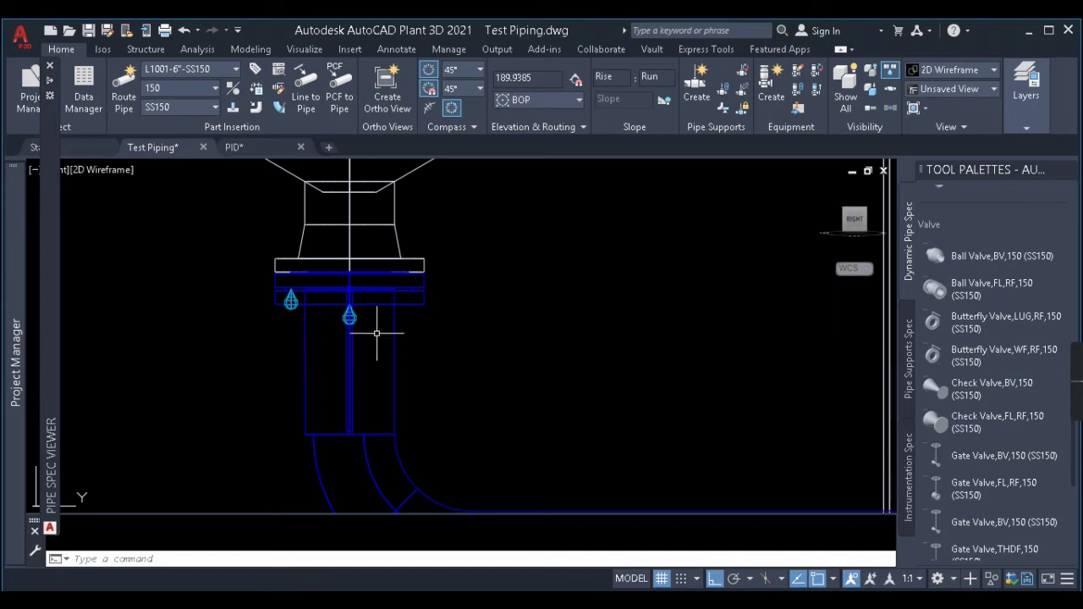
scroll(385, 334, down, 3)
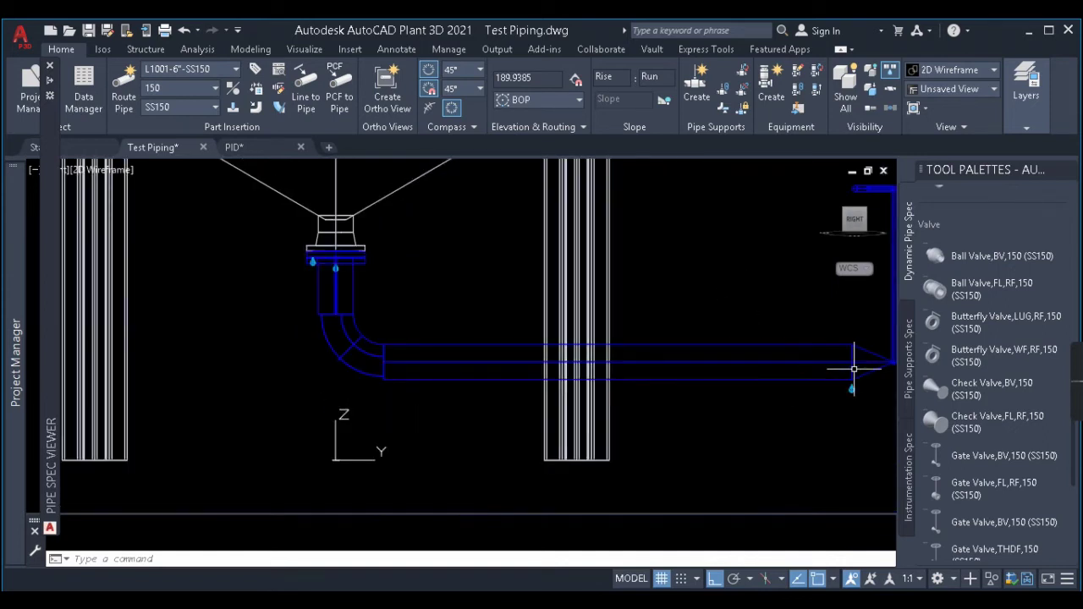
scroll(319, 260, up, 2)
scroll(318, 259, up, 4)
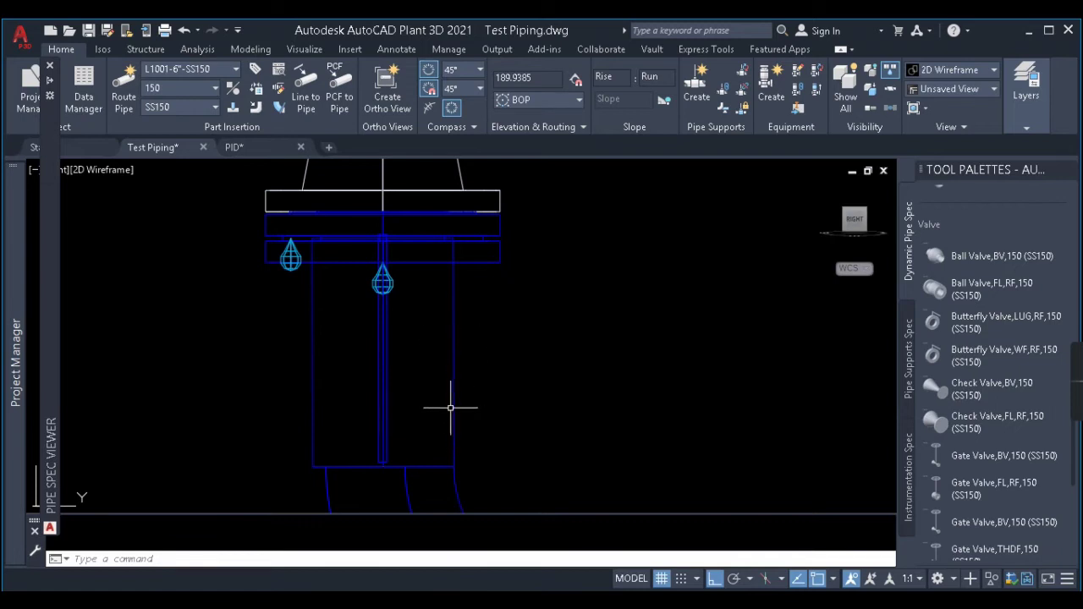
Step: Delete the vertical pipe between the butterfly valve and the elbow, and select the butterfly valve
click(487, 387)
click(423, 373)
scroll(497, 323, down, 4)
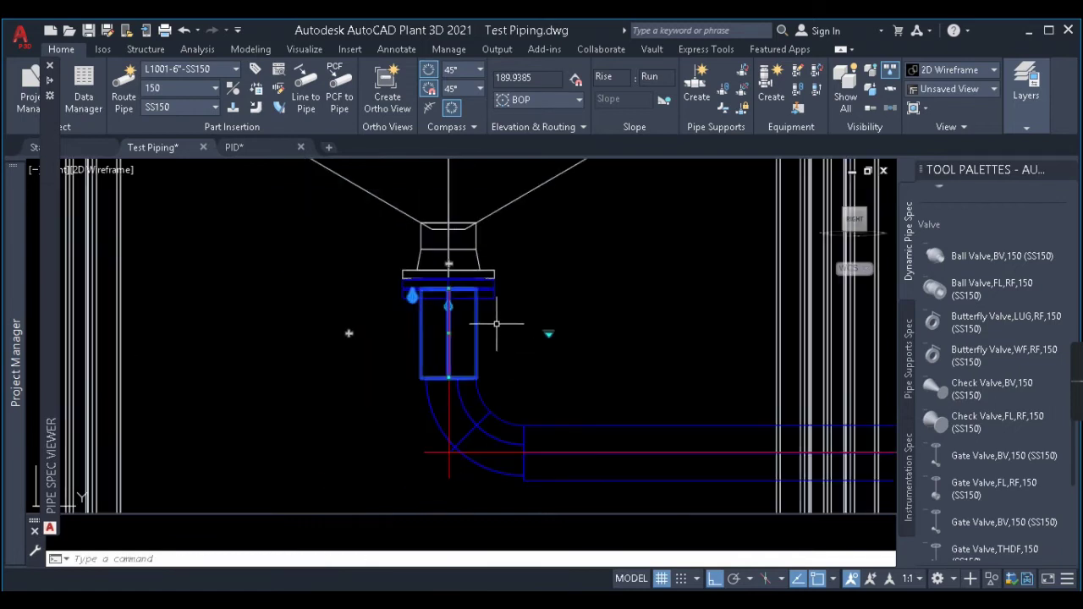
scroll(473, 286, up, 2)
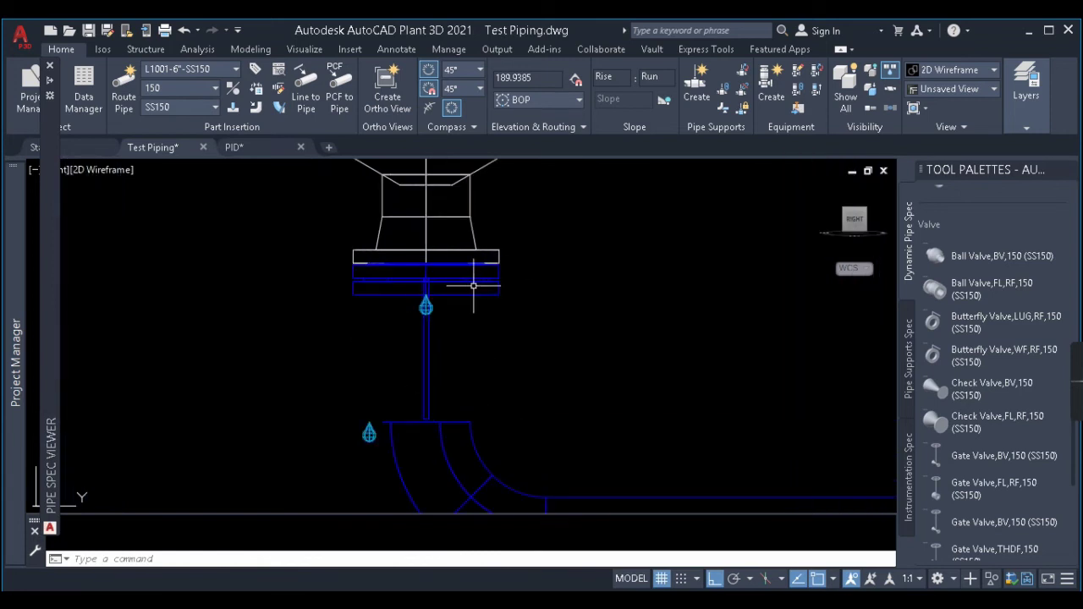
click(469, 295)
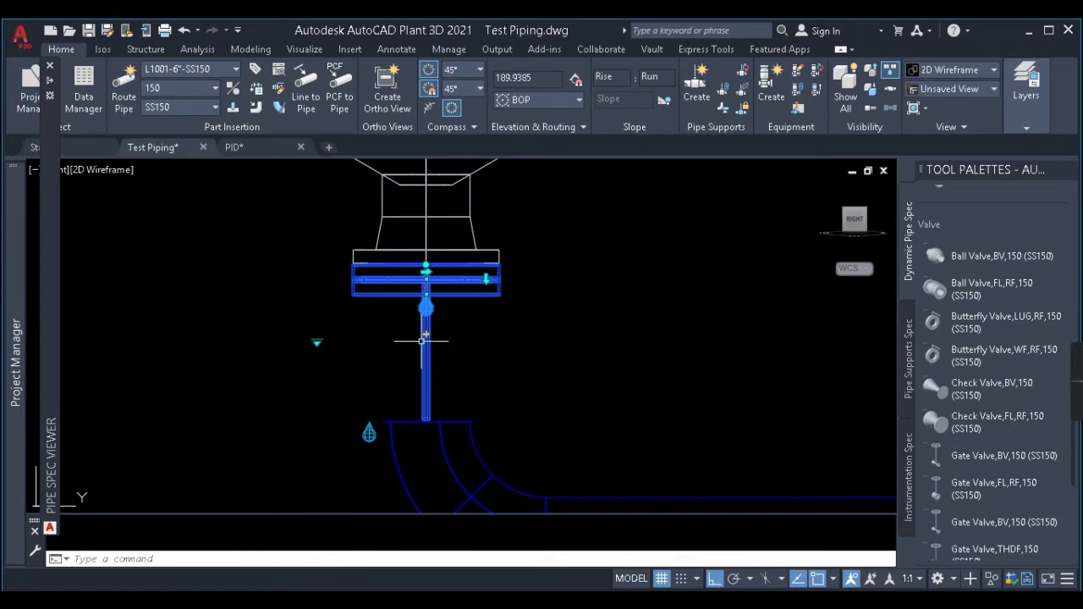
Step: Route the vertical pipe from the butterfly valve's lower port down to the elbow beneath it
click(425, 307)
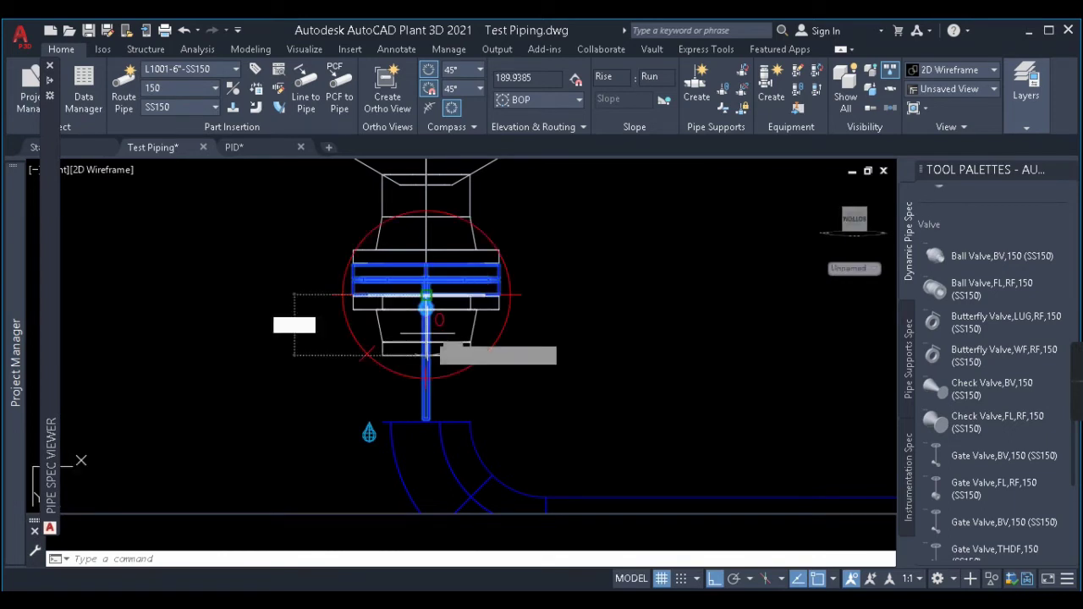
key(Escape)
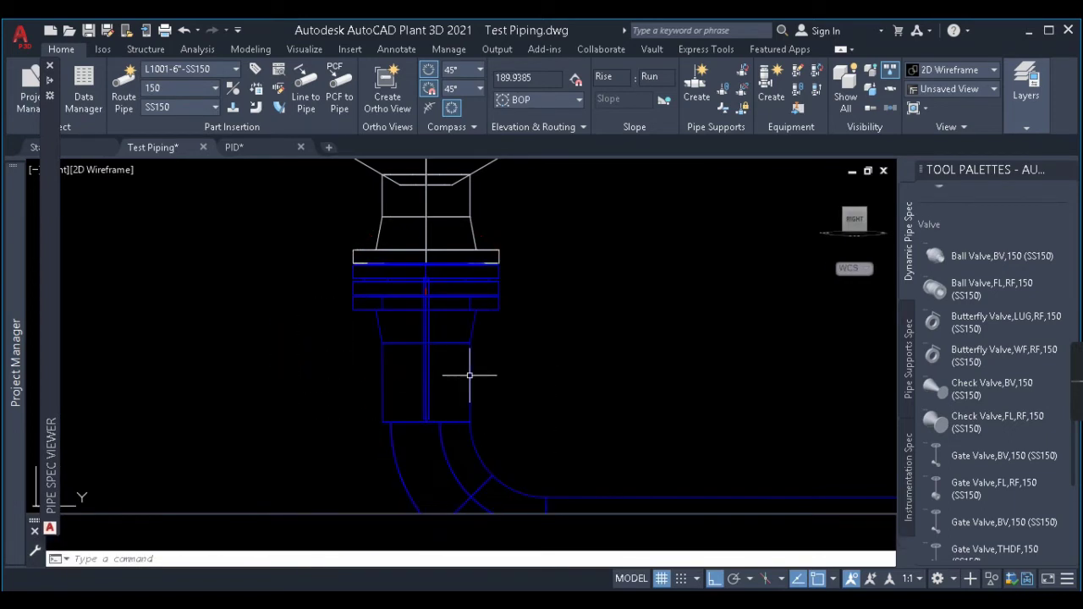
scroll(445, 285, down, 3)
middle_drag(561, 368, 402, 343)
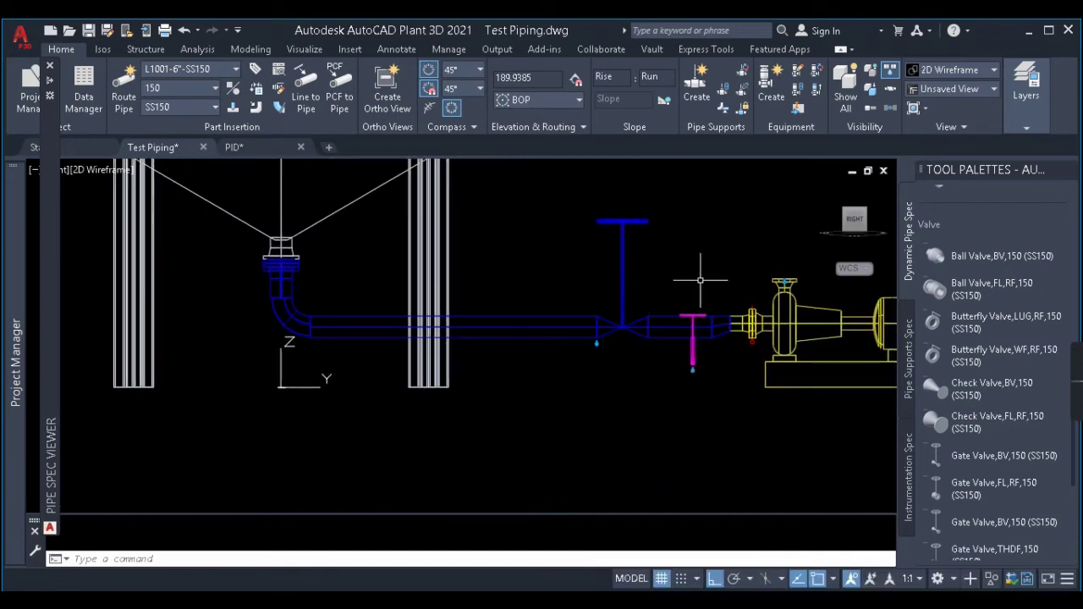
scroll(275, 262, up, 4)
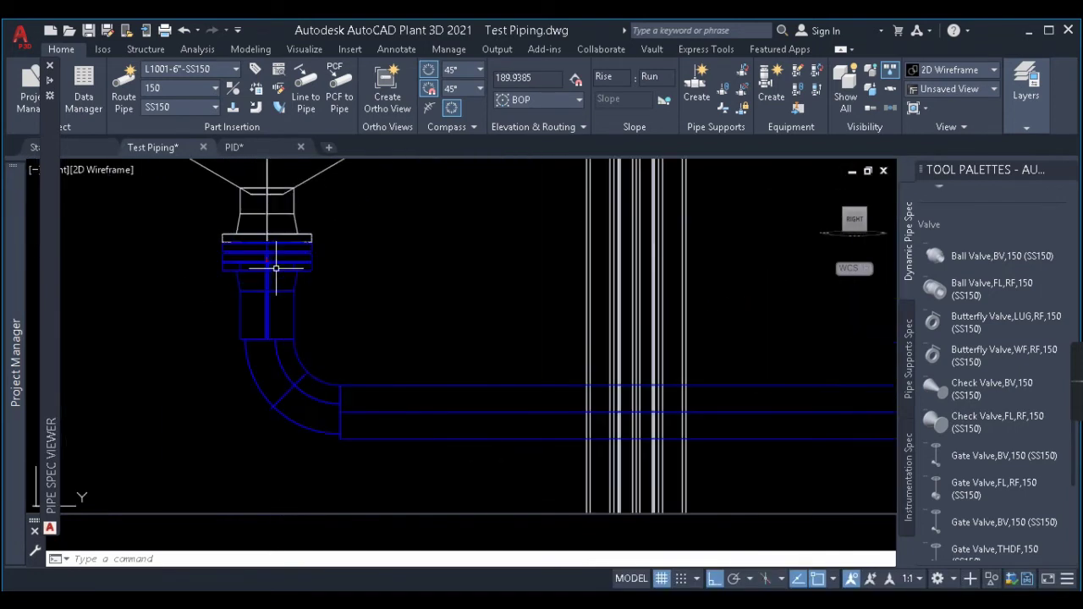
Step: Pull the end of the horizontal pipe back from the gate valve and stretch it onto the valve's port again
scroll(262, 269, down, 4)
scroll(584, 339, up, 5)
click(545, 287)
click(580, 254)
click(480, 258)
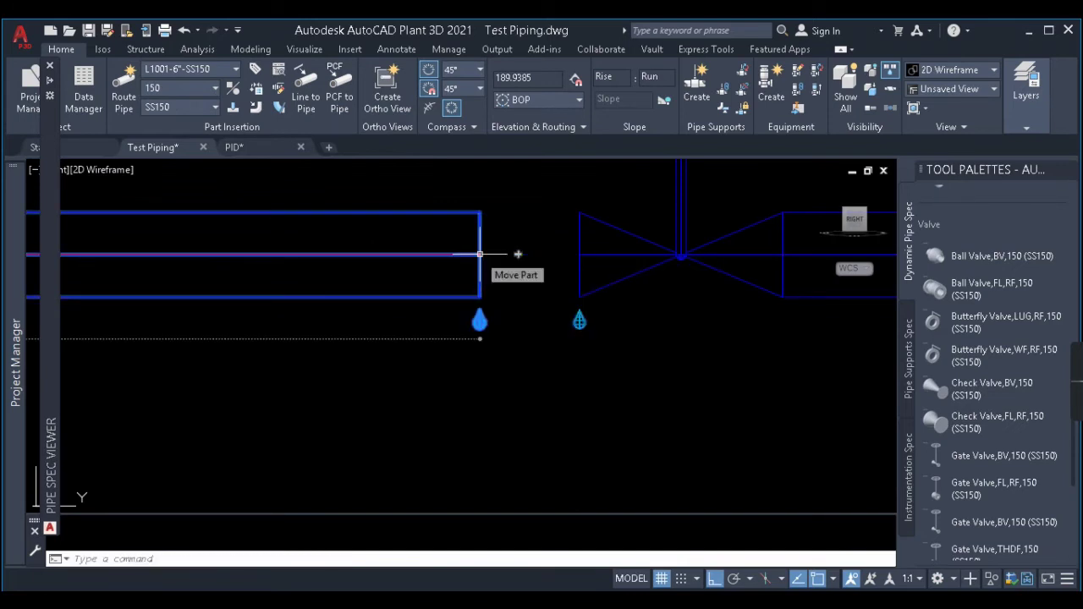
click(480, 254)
click(582, 252)
scroll(633, 238, down, 5)
key(Escape)
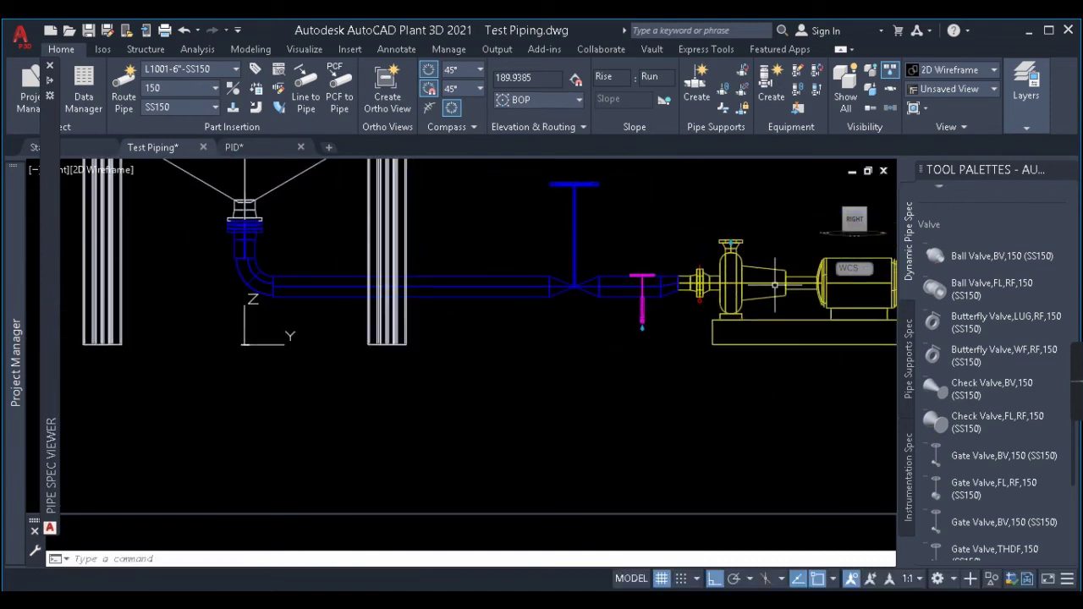
Step: Review the L1001 piping and its drain valve in 3D, and examine the L1002-4"-SS150 discharge line on the P&ID
shift+middle_drag(466, 290, 607, 289)
scroll(499, 298, down, 4)
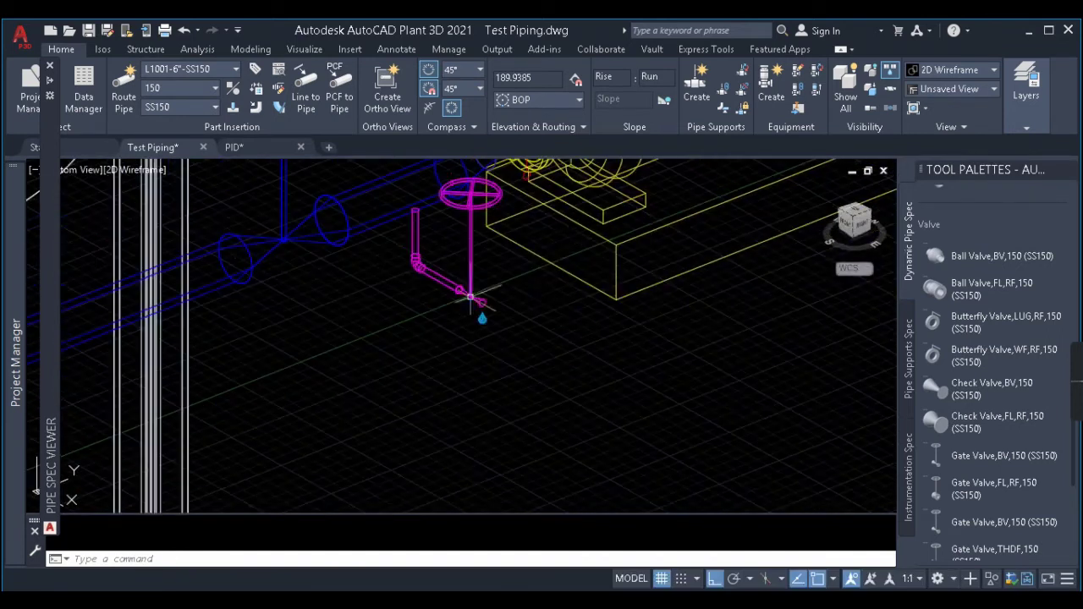
shift+middle_drag(623, 302, 419, 261)
click(255, 146)
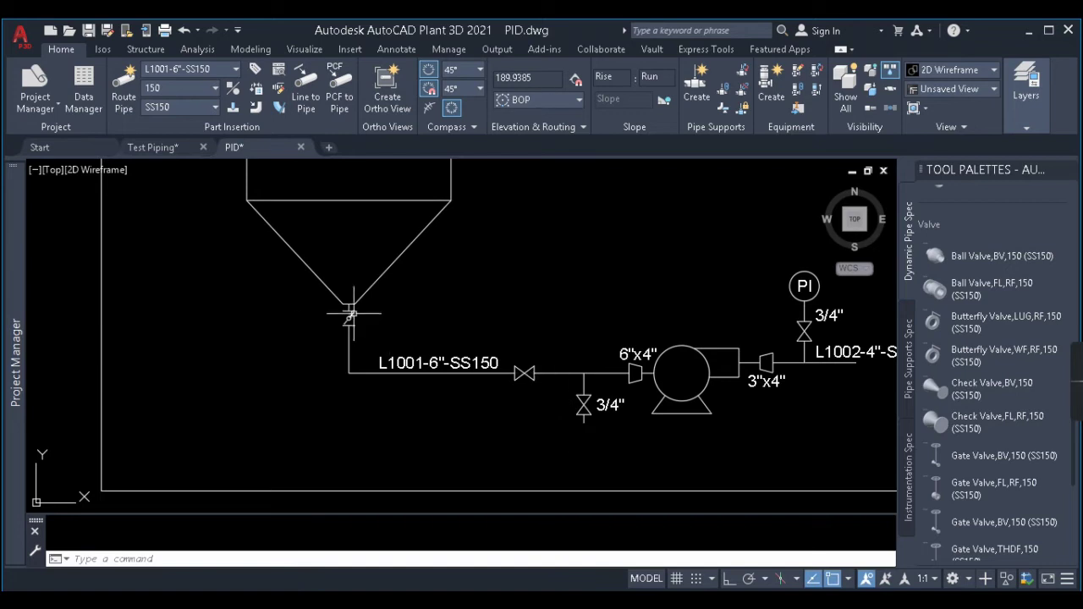
middle_drag(752, 423, 517, 379)
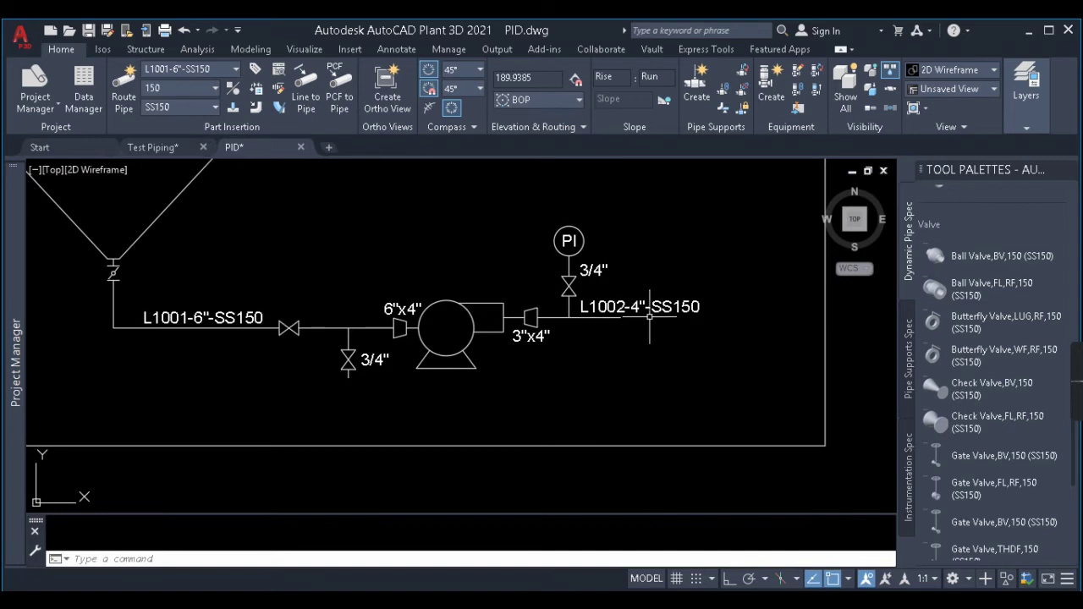
scroll(523, 369, up, 2)
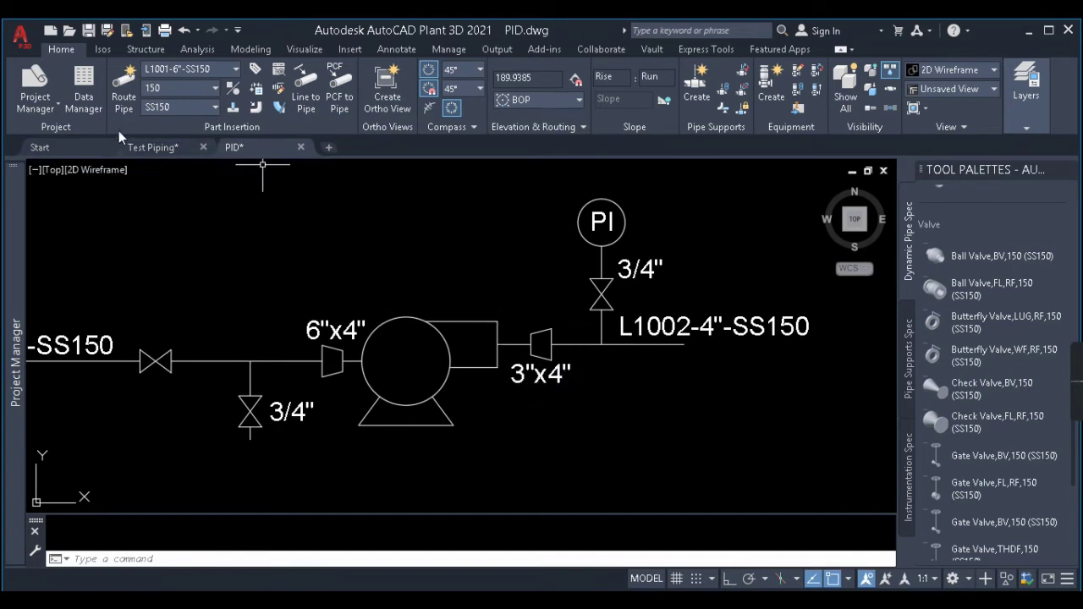
Step: Set the pipe size to 80, start piping at the pump's upper nozzle and delete the pipe above its flange
click(147, 147)
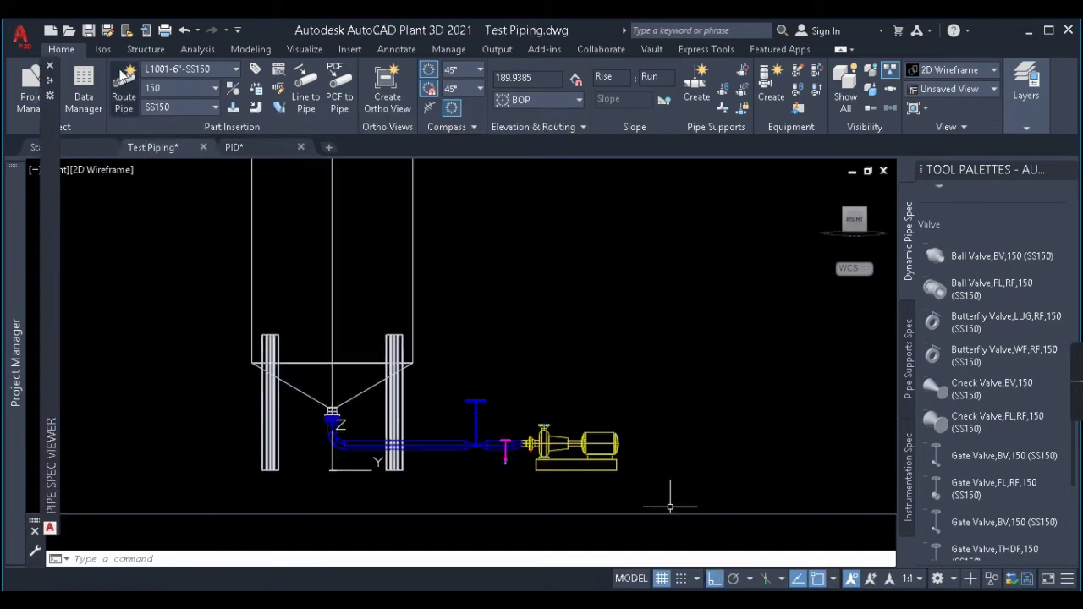
click(207, 89)
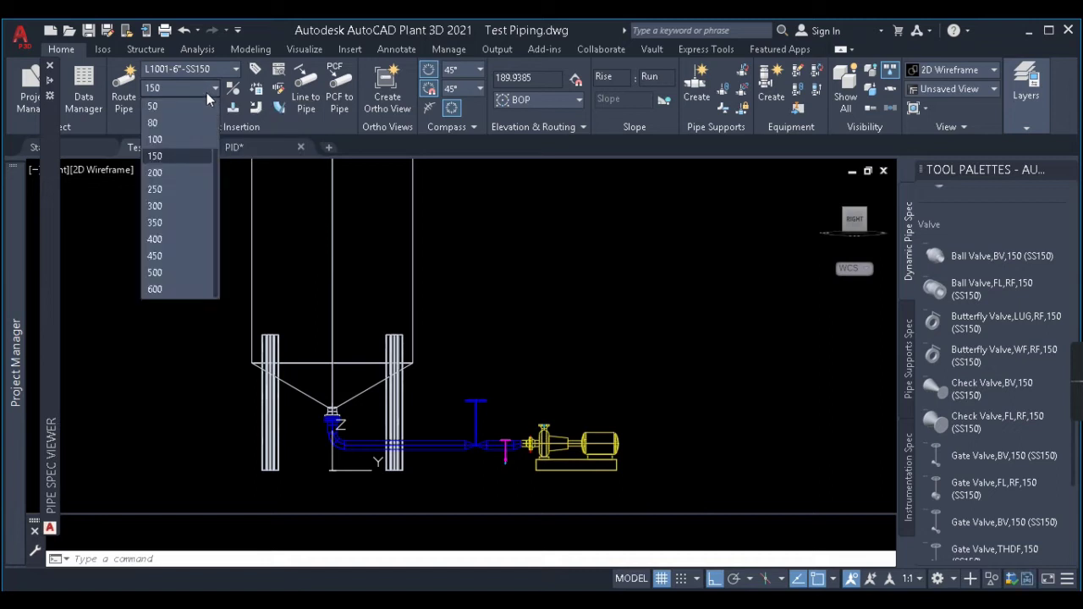
click(157, 122)
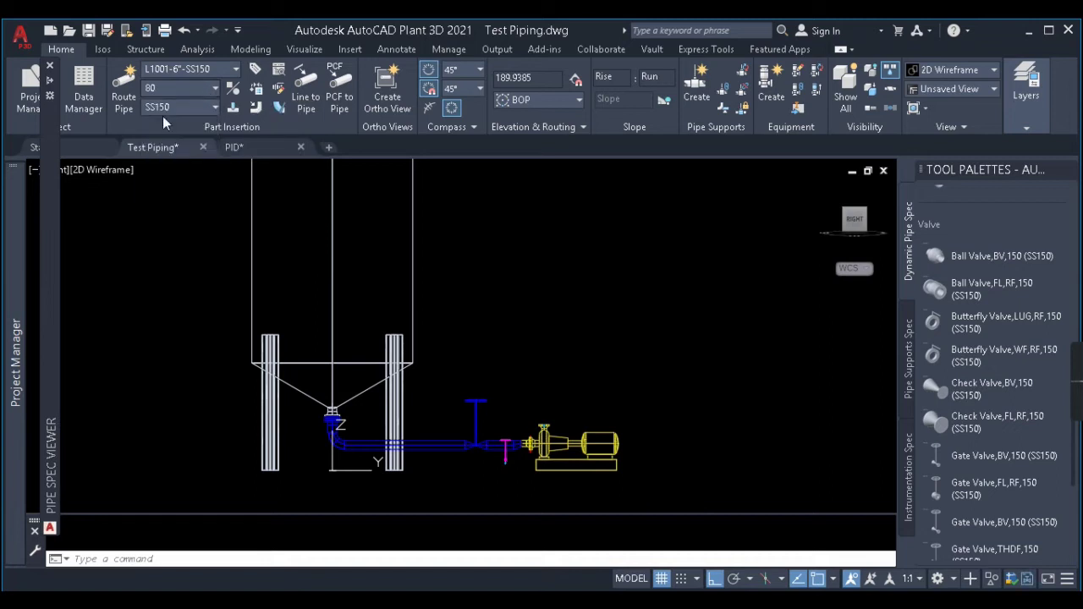
scroll(523, 430, up, 5)
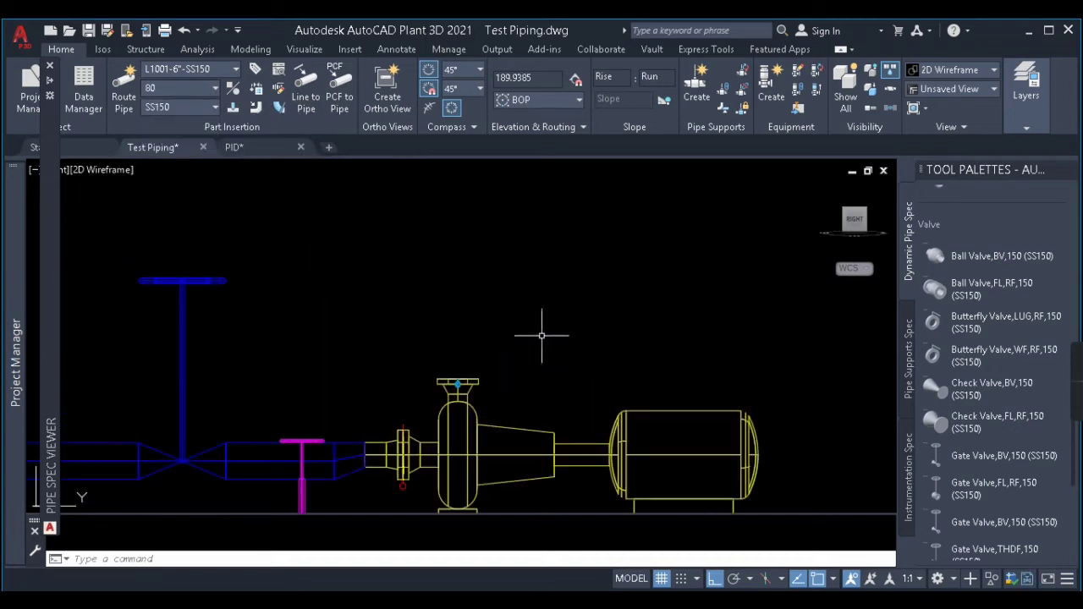
click(476, 383)
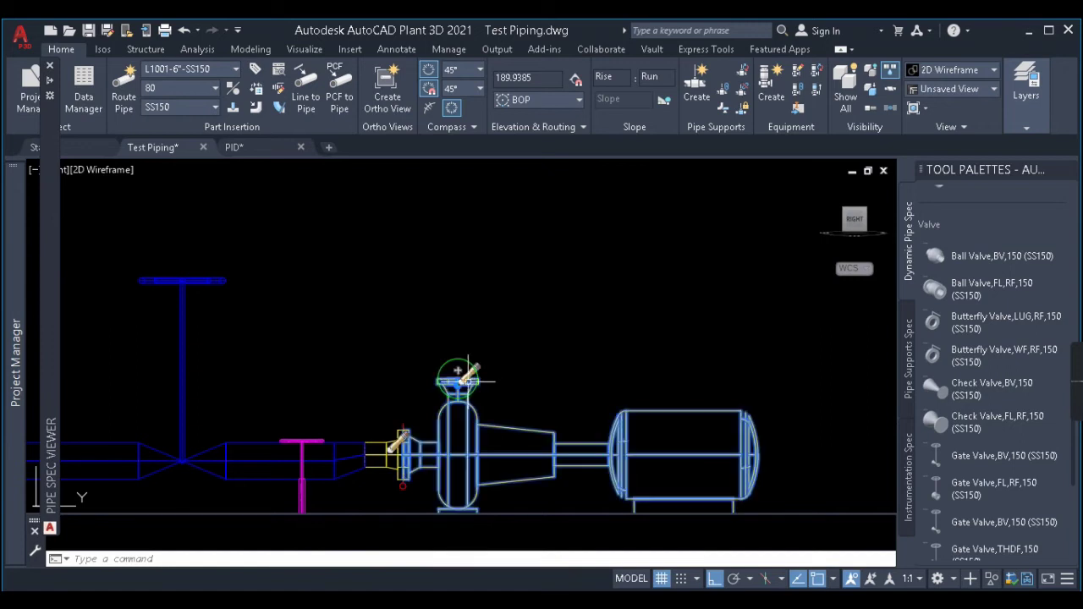
click(458, 370)
scroll(458, 347, up, 2)
key(Delete)
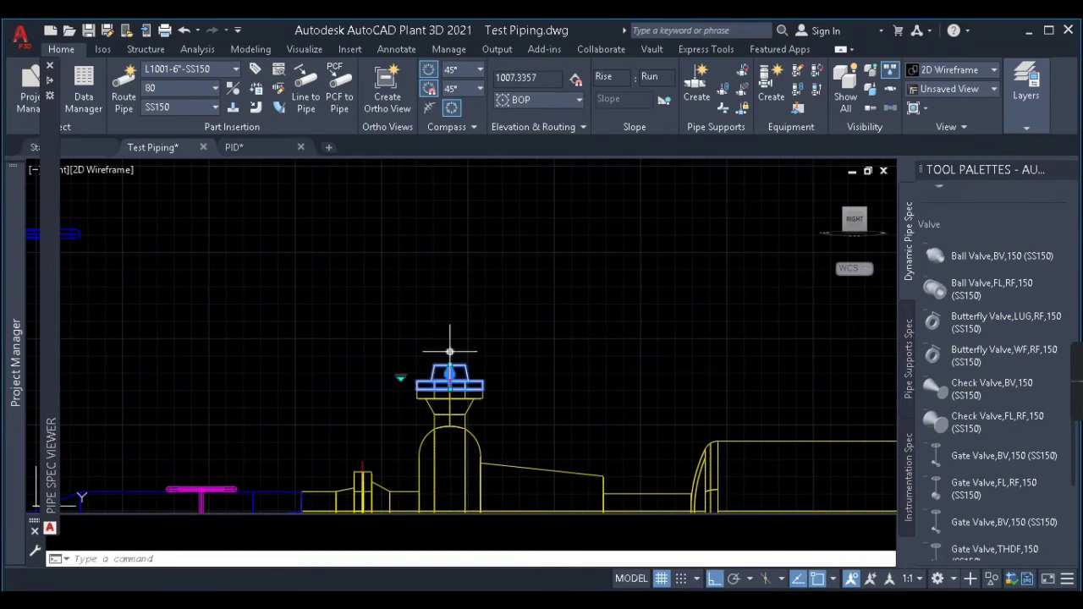
Step: Route a short vertical size 80 pipe up from the flange on the pump's discharge nozzle
click(449, 351)
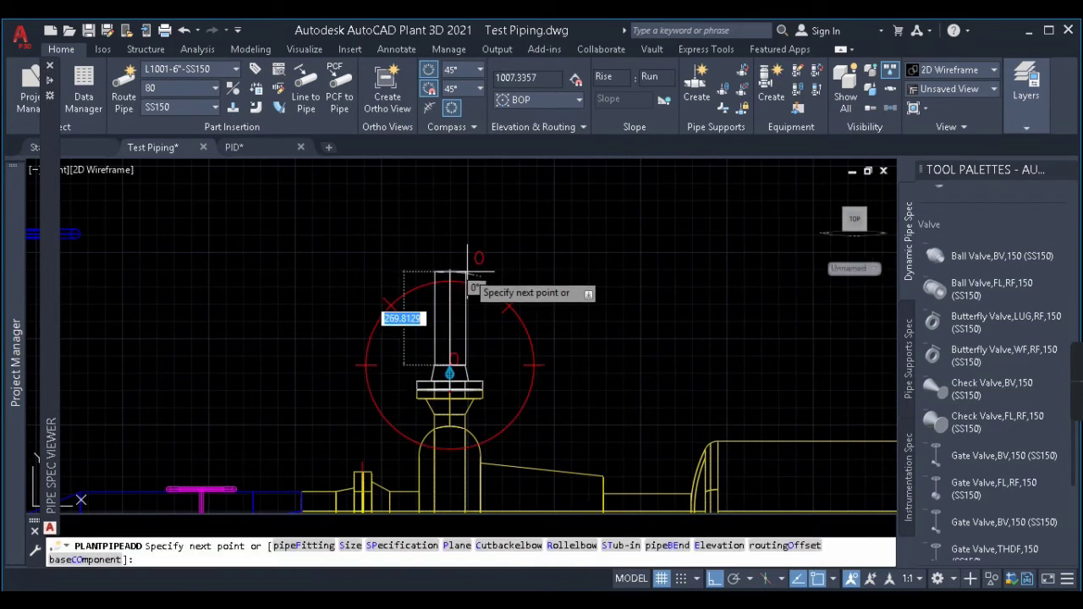
key(Return)
key(Return)
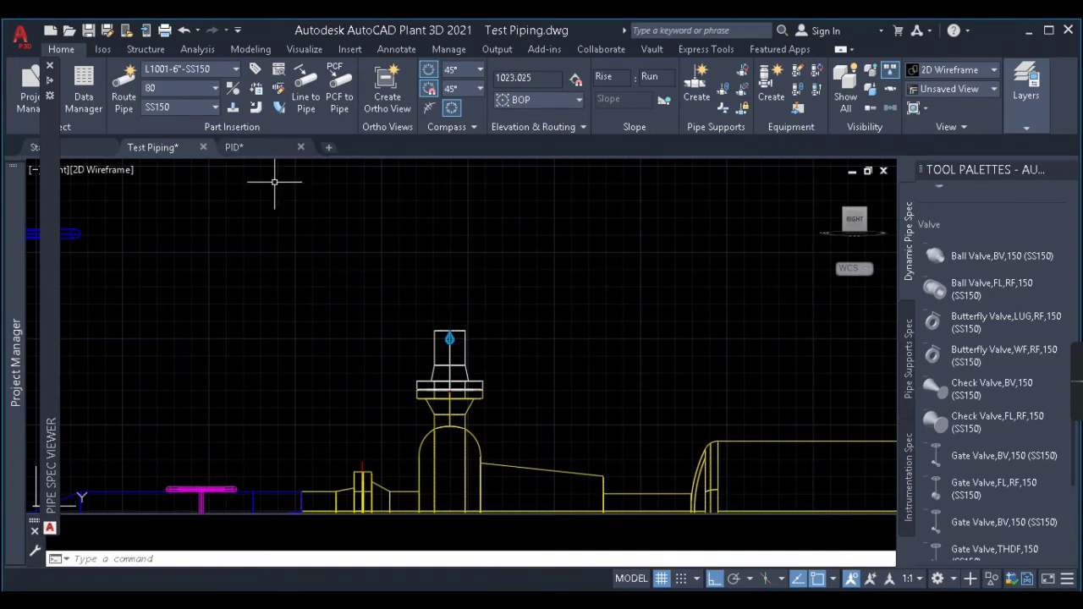
Step: Check the 3"x4" discharge reducer on the P&ID and choose the 100x80 concentric reducer from the SS150 spec for insertion
click(257, 147)
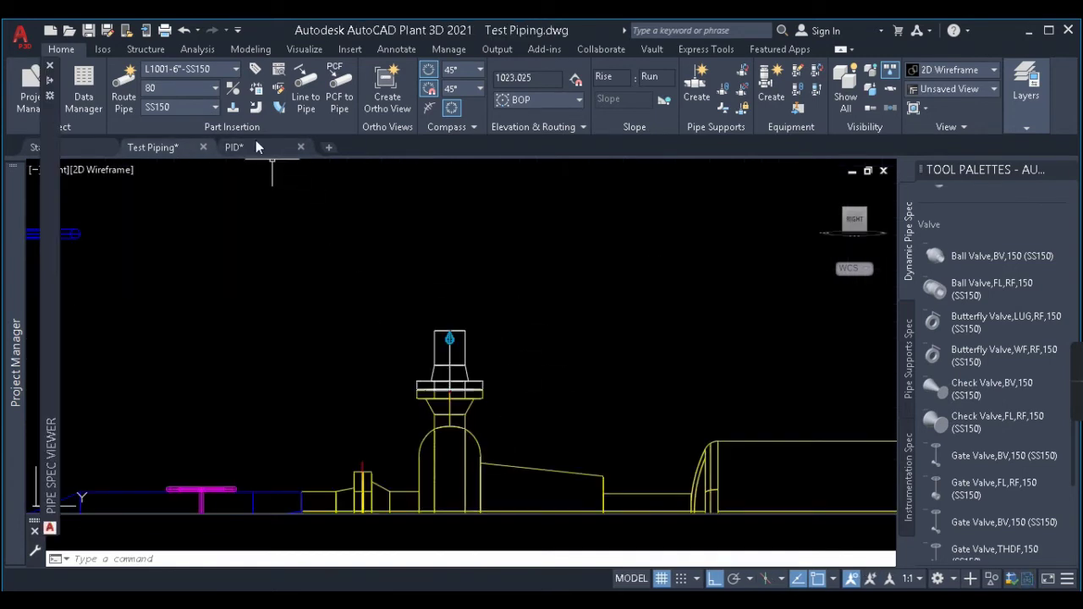
click(257, 147)
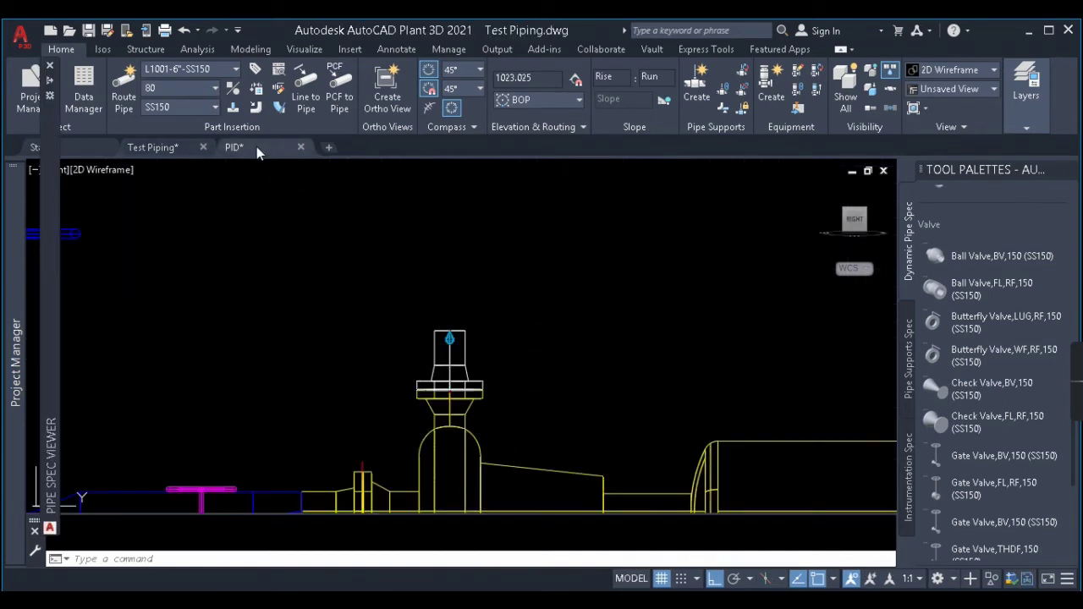
click(256, 146)
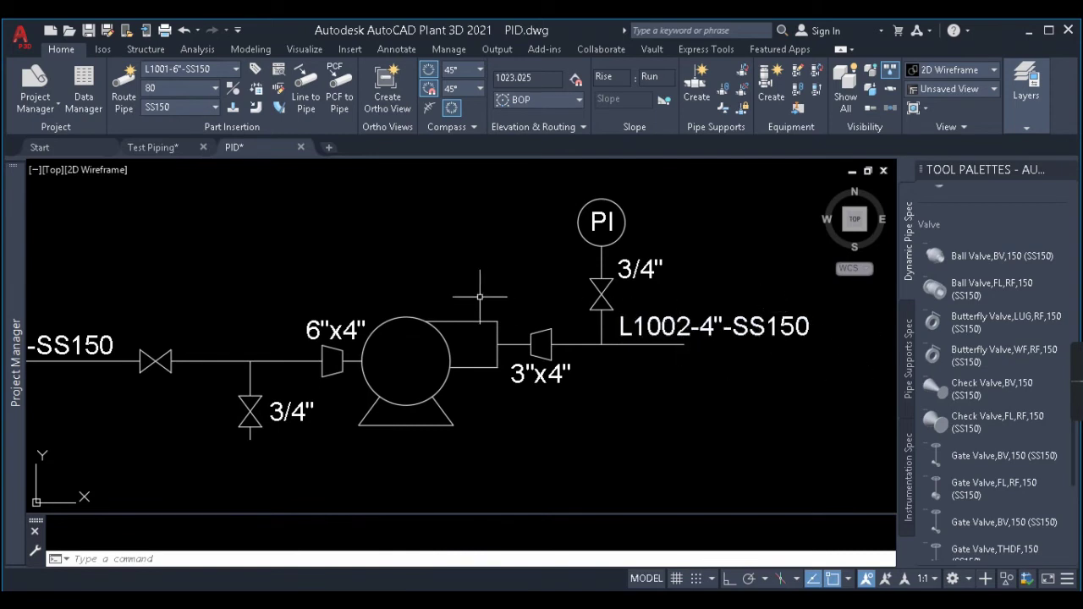
scroll(526, 337, down, 2)
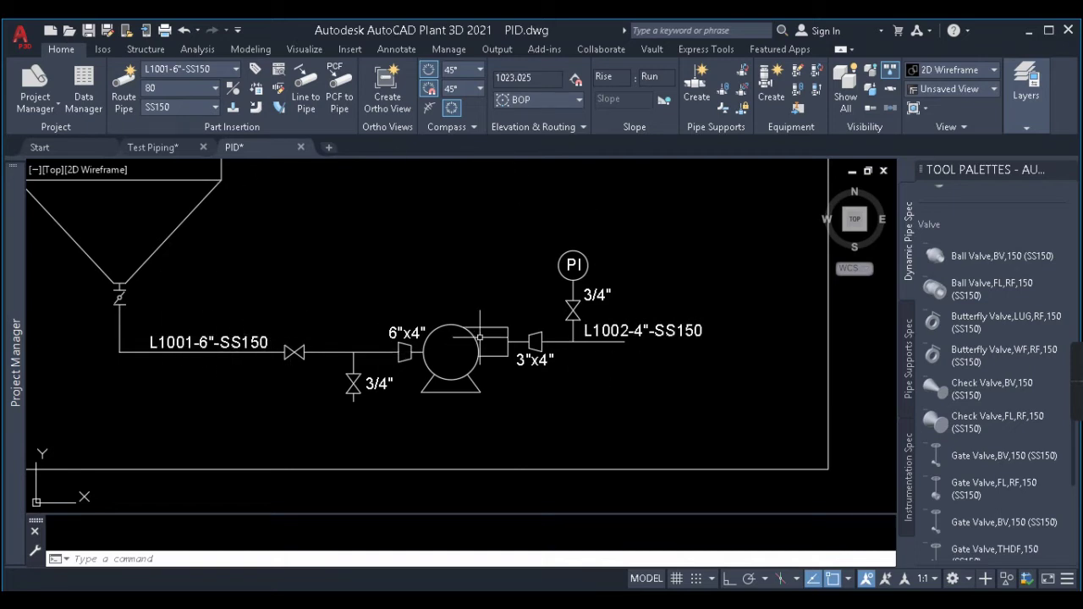
click(156, 149)
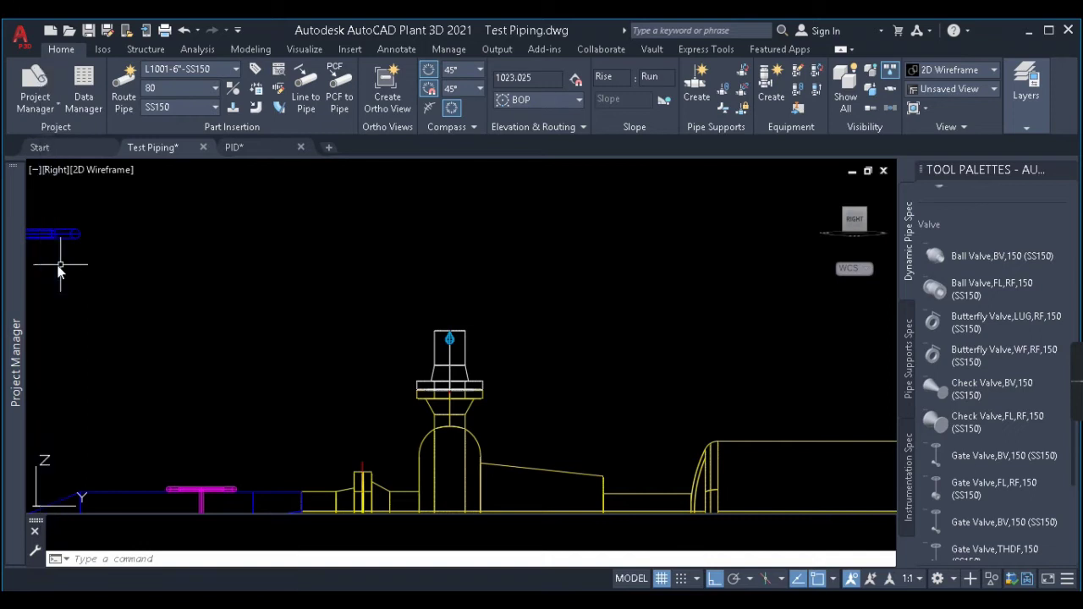
mouse_move(54, 259)
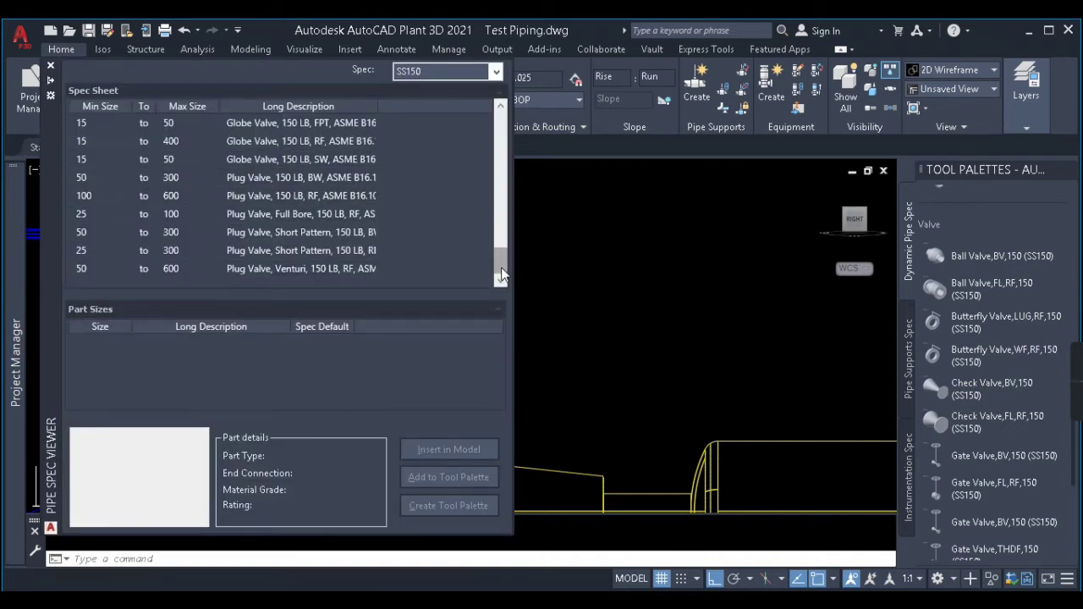
drag(502, 264, 506, 206)
mouse_move(506, 204)
mouse_down()
mouse_move(506, 190)
mouse_move(503, 201)
mouse_up()
click(295, 194)
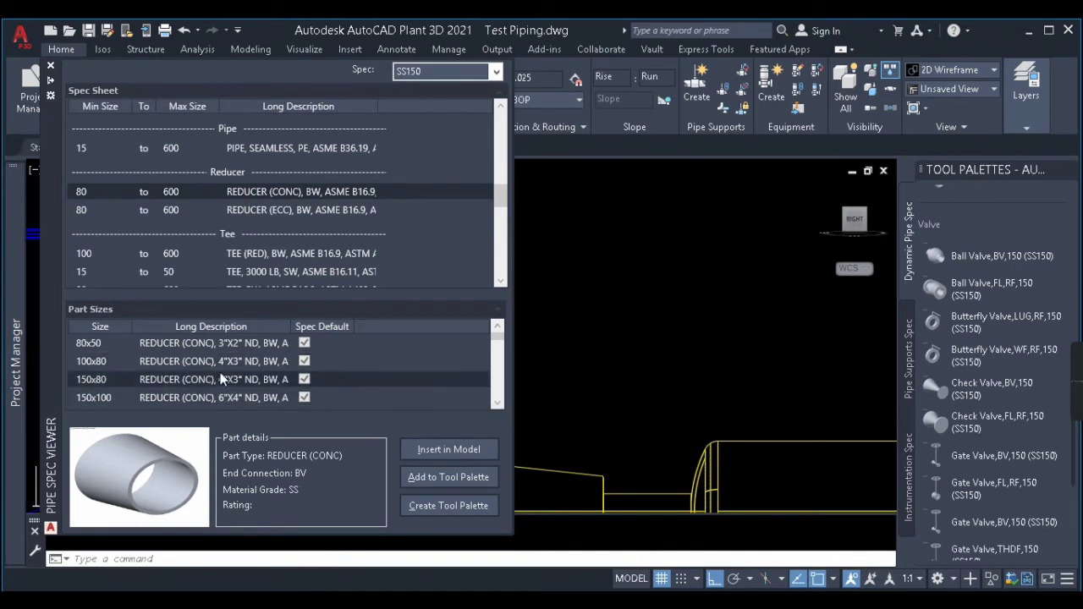
double_click(155, 363)
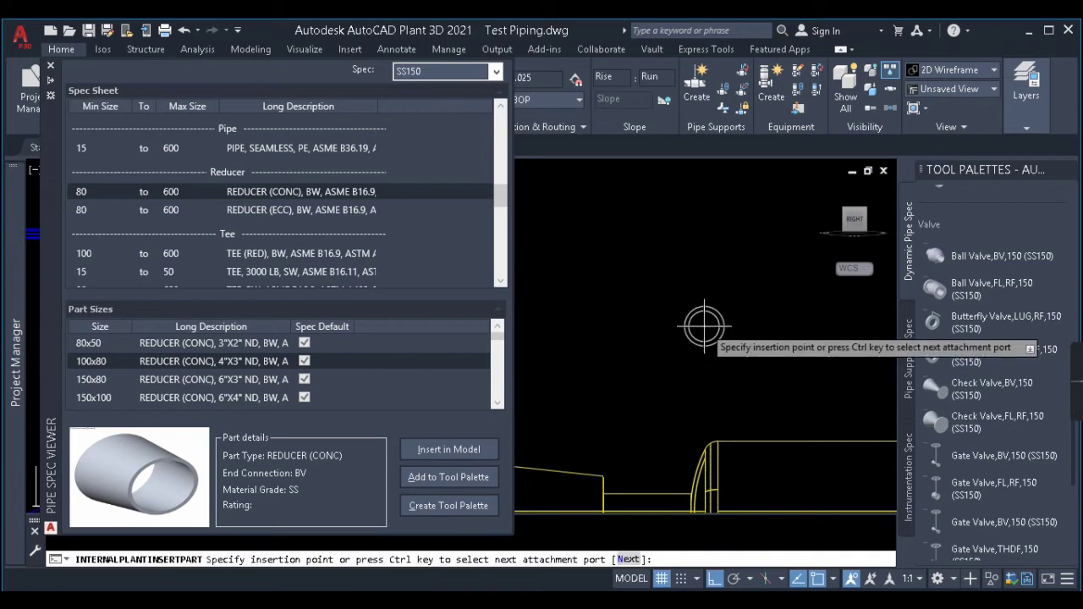
Step: Place the concentric reducer on the open end of the short discharge pipe with its small end down, keeping the default rotation
scroll(613, 288, up, 5)
middle_drag(610, 292, 412, 368)
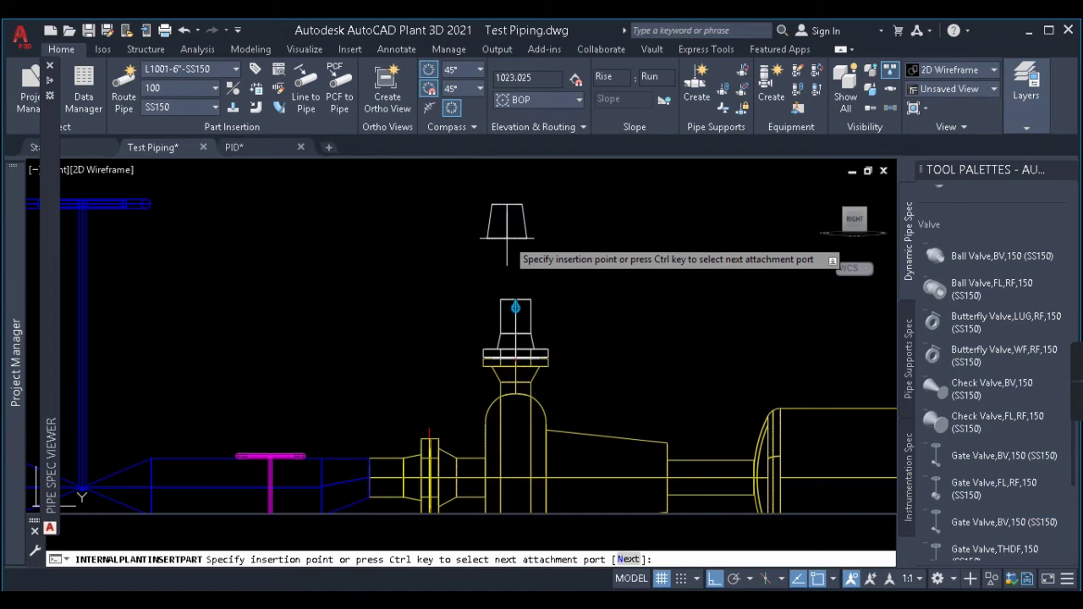
click(515, 306)
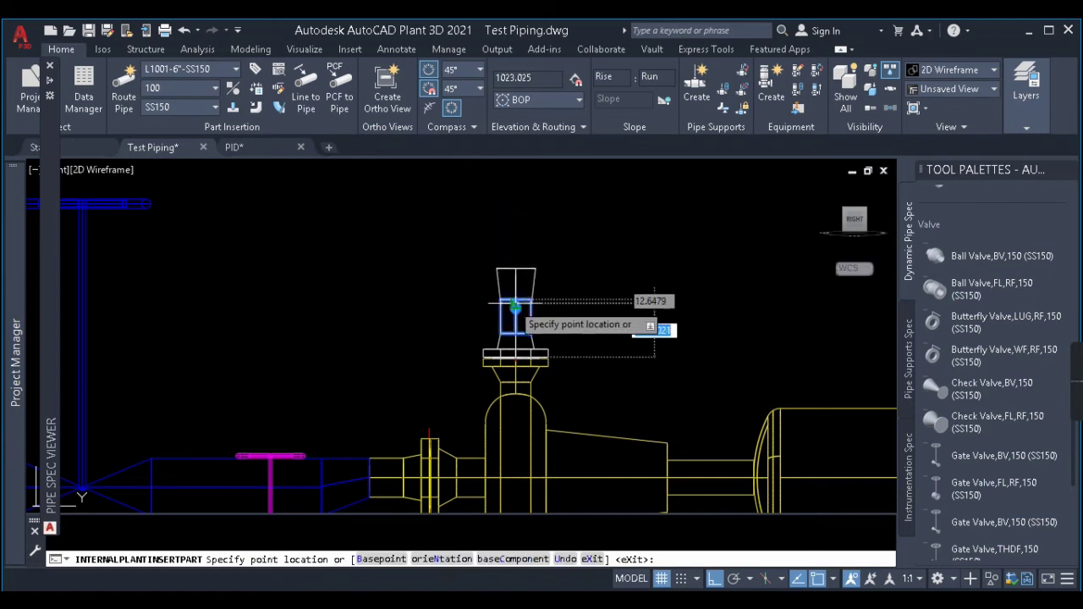
click(515, 306)
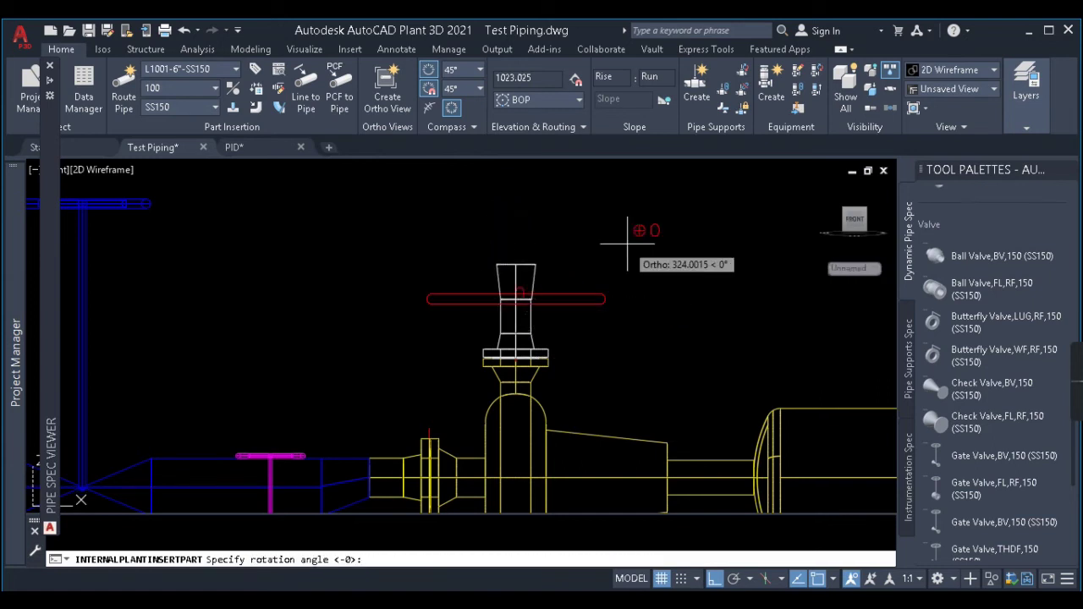
key(Return)
key(Escape)
Step: Consult the L1002-4"-SS150 line on the P&ID and route a vertical size 100 pipe up from the reducer's large end
shift+middle_drag(583, 244, 443, 282)
click(239, 147)
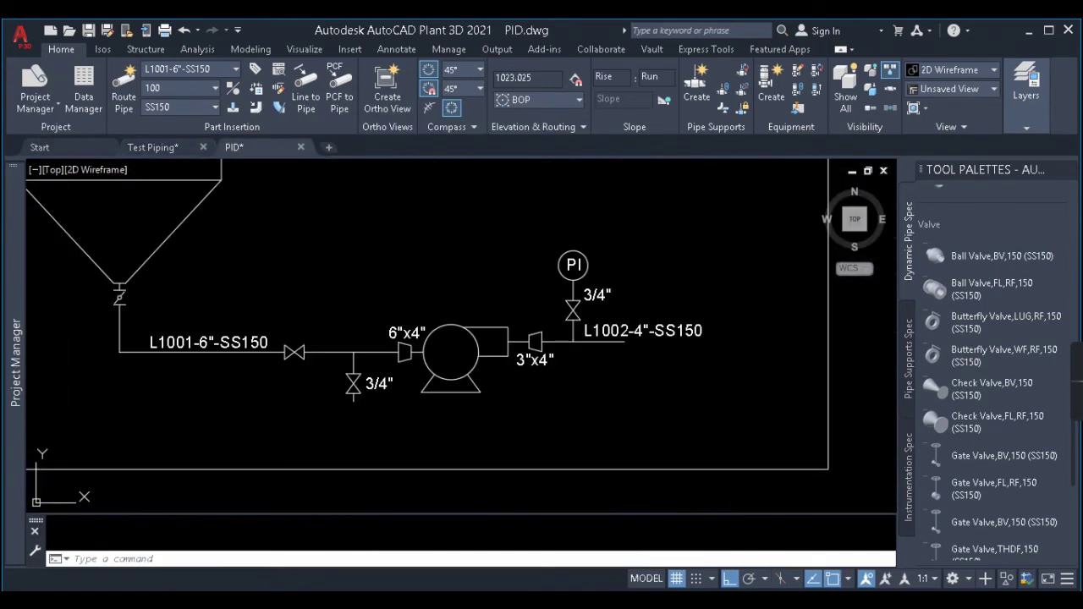
scroll(613, 333, up, 2)
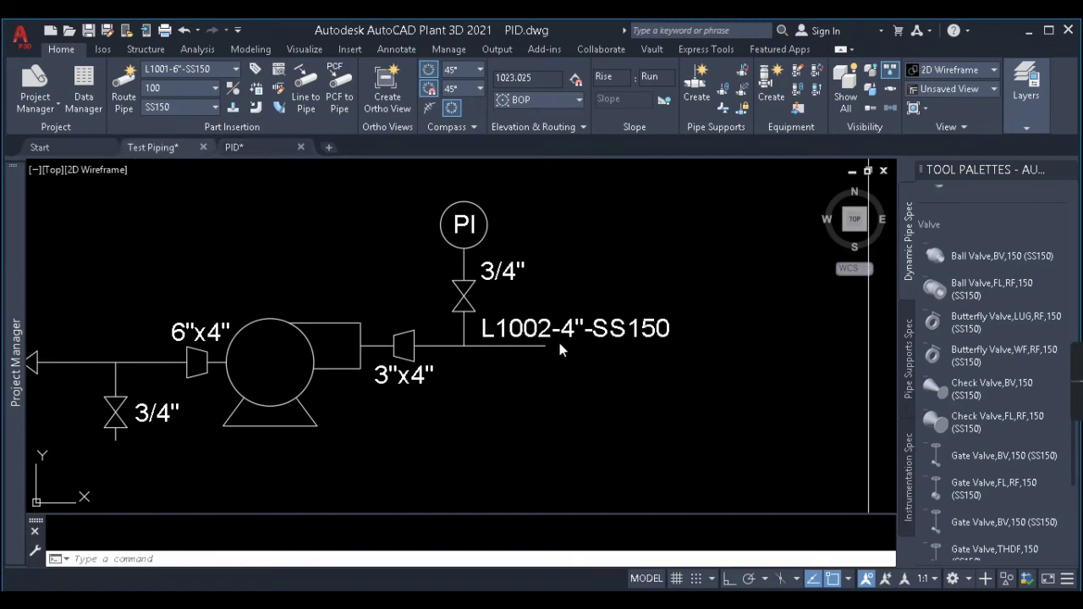
key(ctrl+Tab)
click(395, 263)
scroll(394, 296, down, 6)
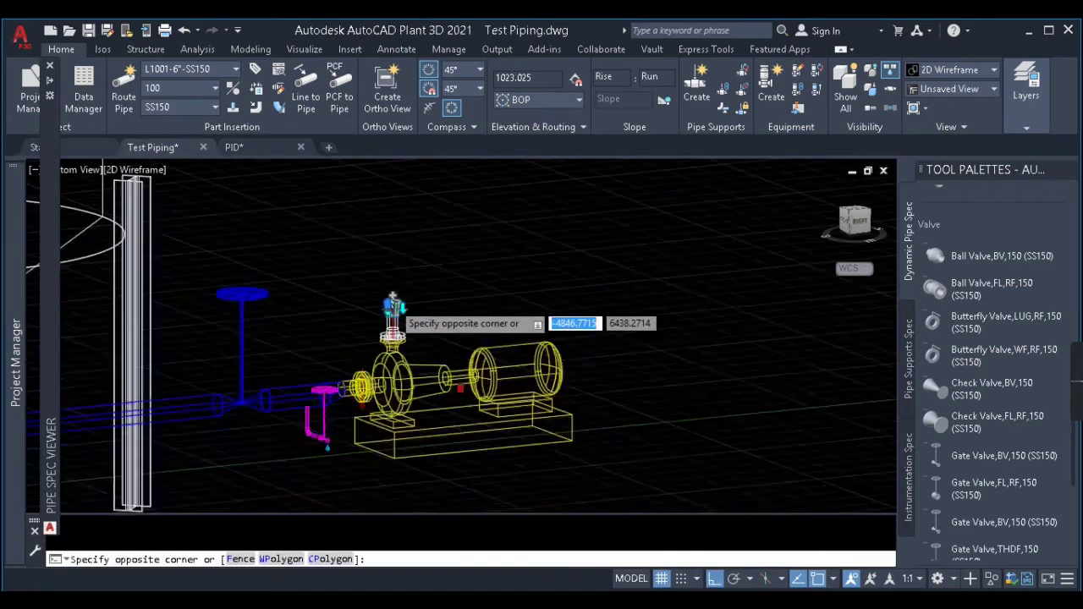
scroll(394, 239, up, 6)
click(384, 440)
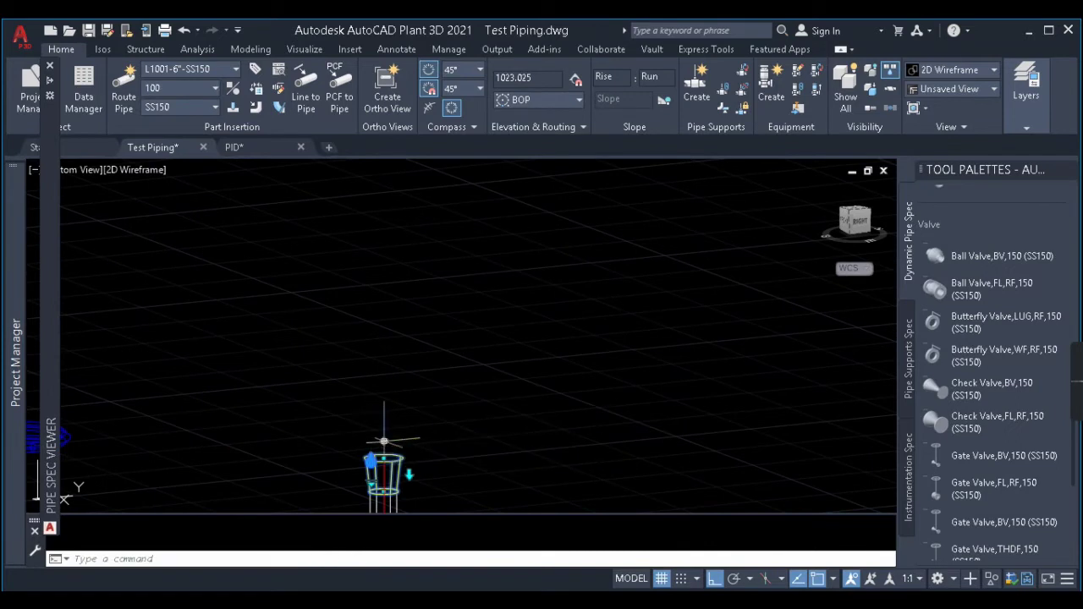
click(383, 440)
key(Escape)
scroll(421, 245, down, 5)
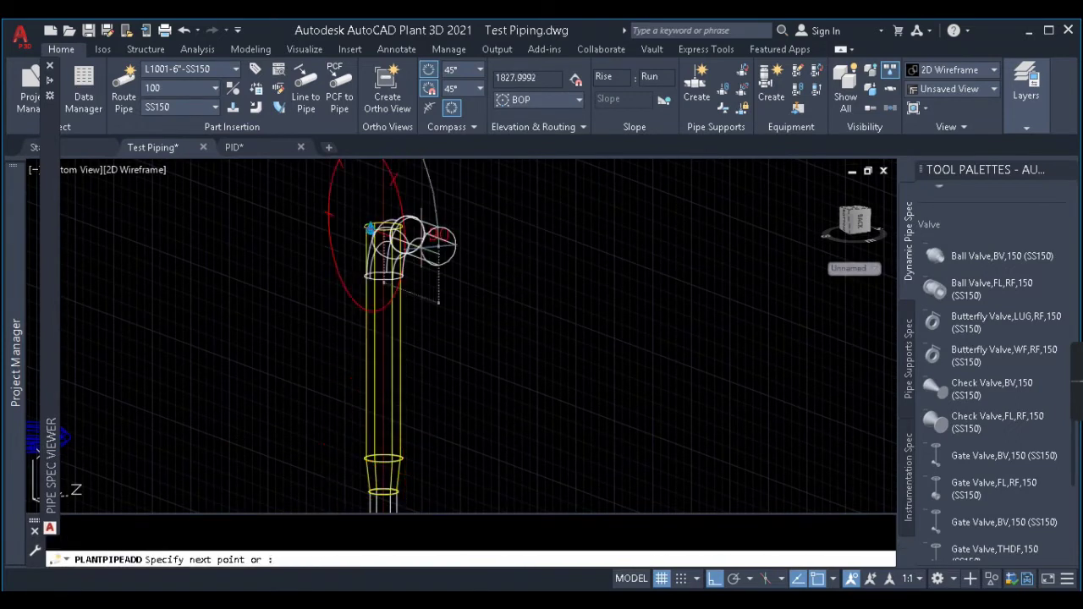
scroll(486, 330, up, 5)
shift+middle_drag(477, 343, 377, 374)
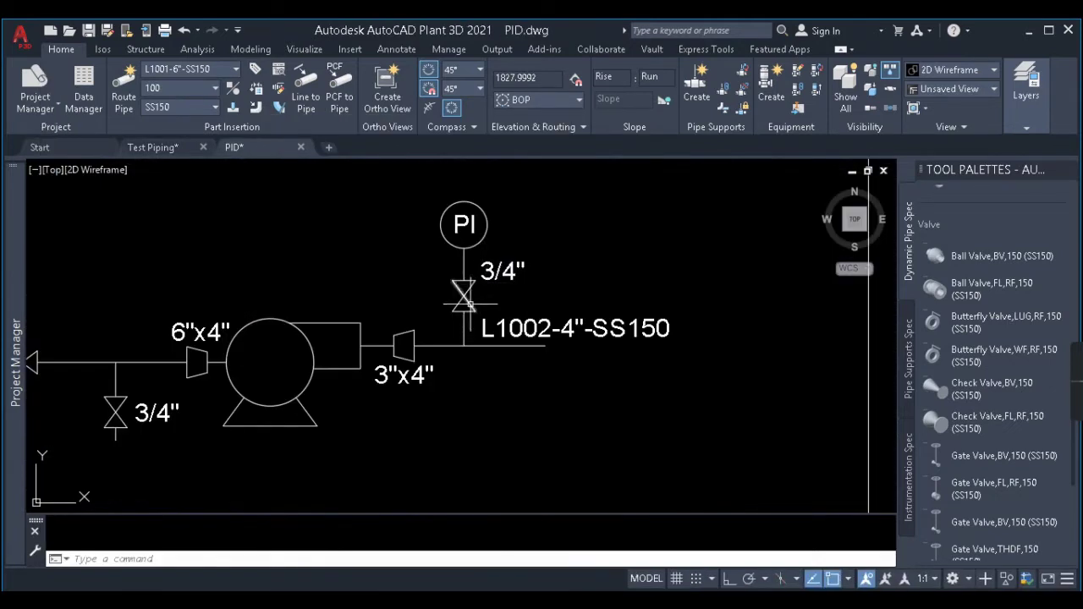
Step: In the Test Piping drawing, draw a guide line 100 long straight up from the centre of the discharge reducer's large end
click(154, 148)
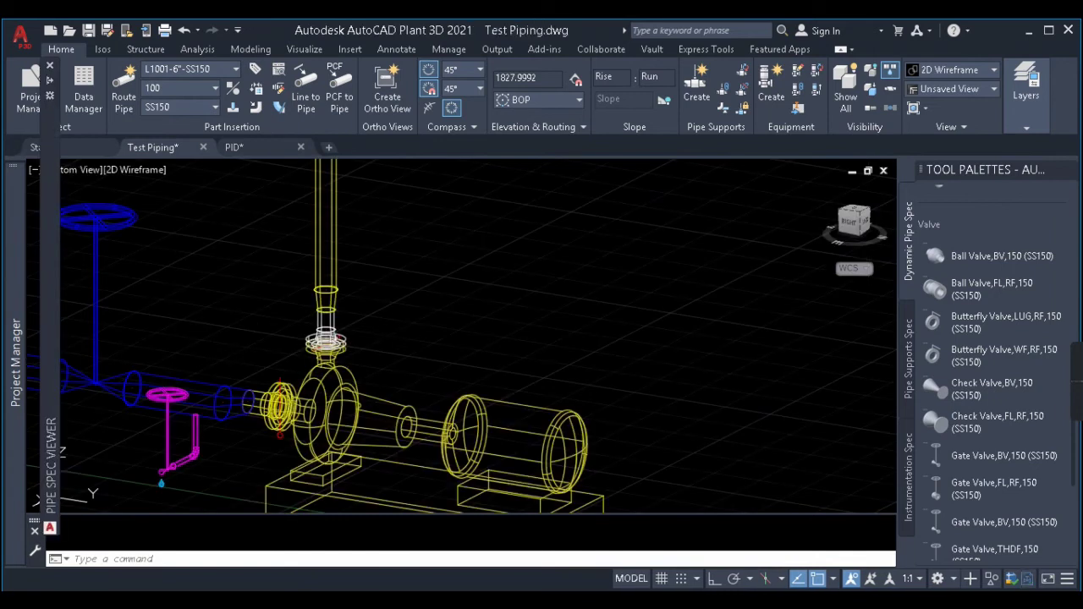
scroll(359, 326, down, 3)
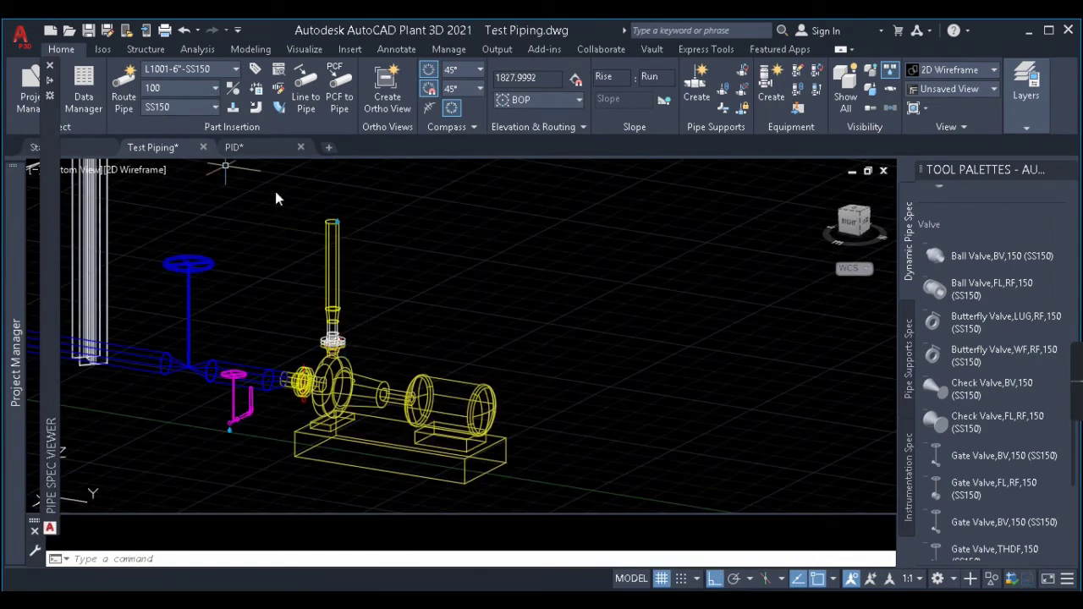
text(l)
key(Return)
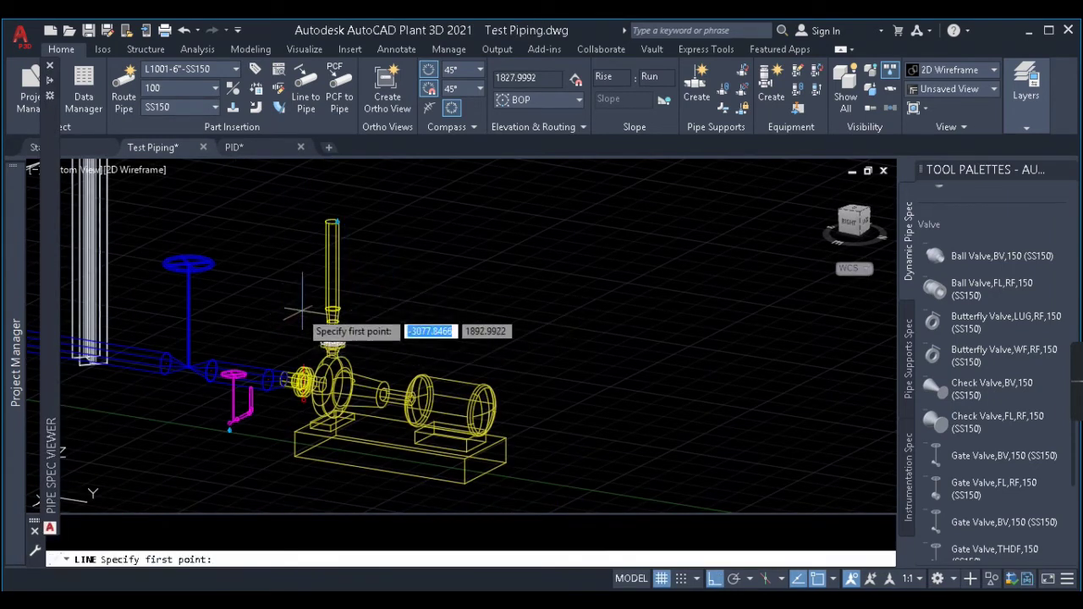
scroll(322, 298, up, 3)
click(344, 303)
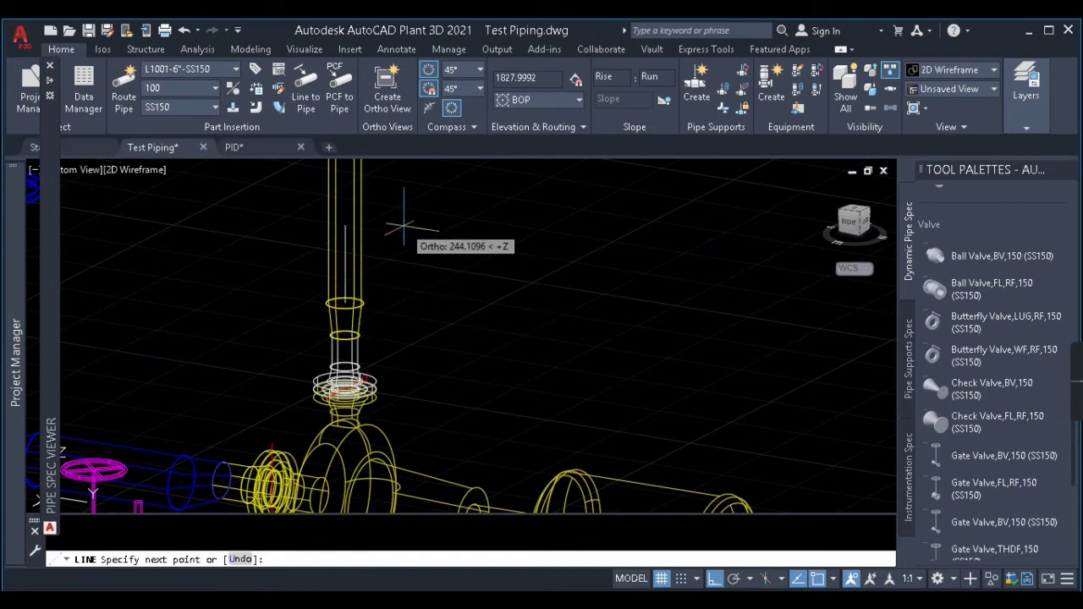
text(100)
key(Return)
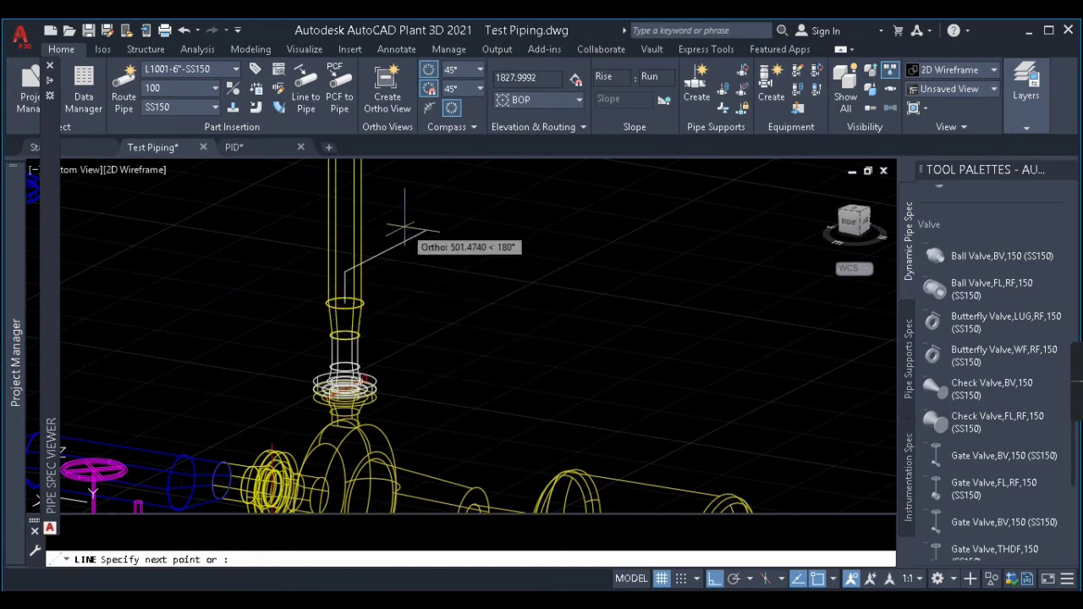
key(Escape)
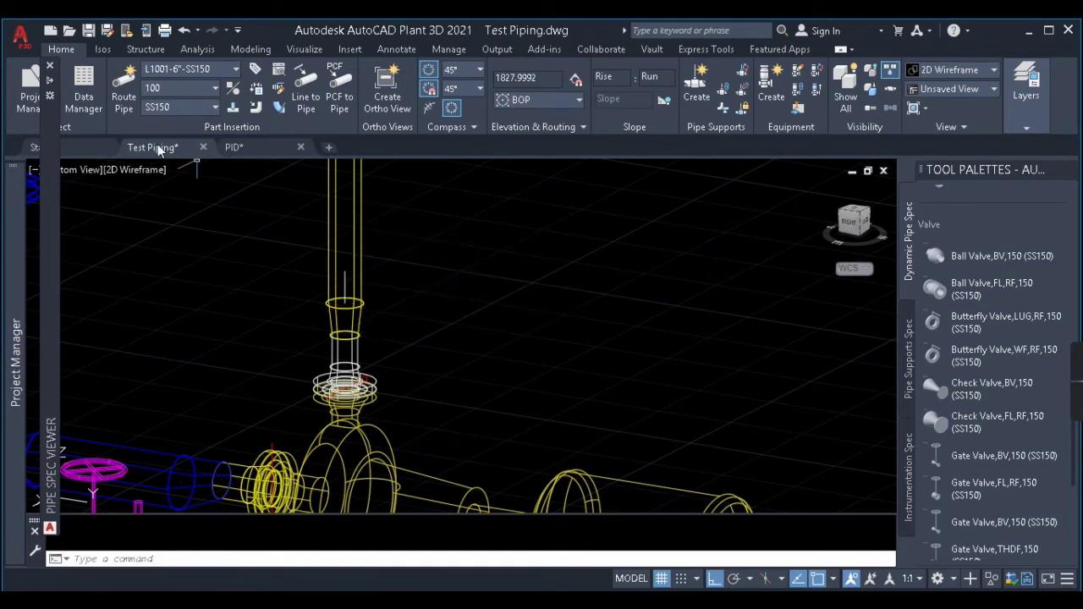
Step: Route a horizontal size 20 branch pipe 200 long from the upper end of the guide line towards the pump motor
click(182, 88)
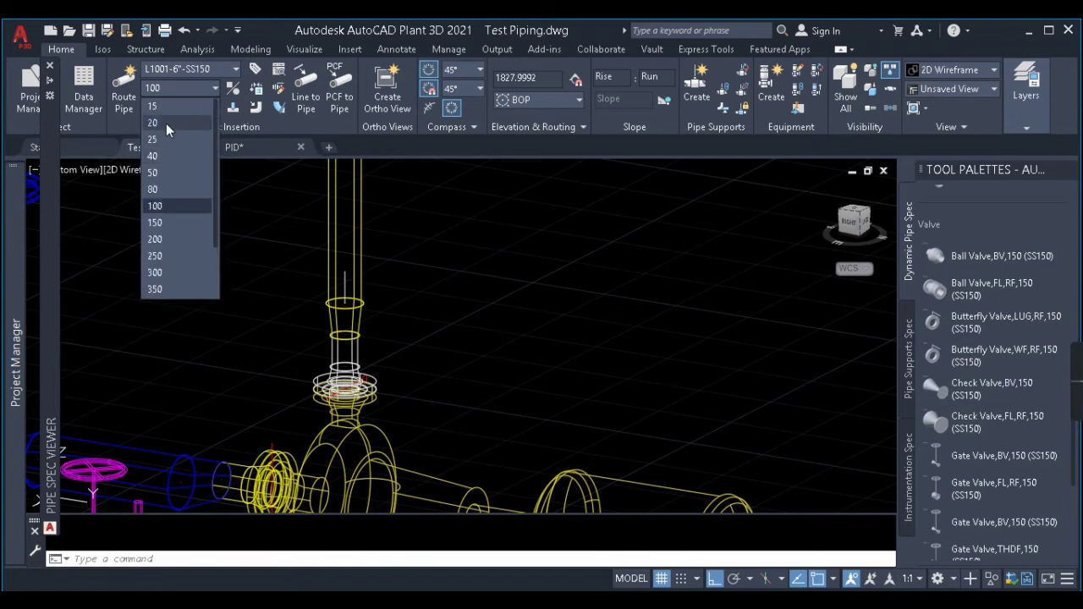
click(166, 124)
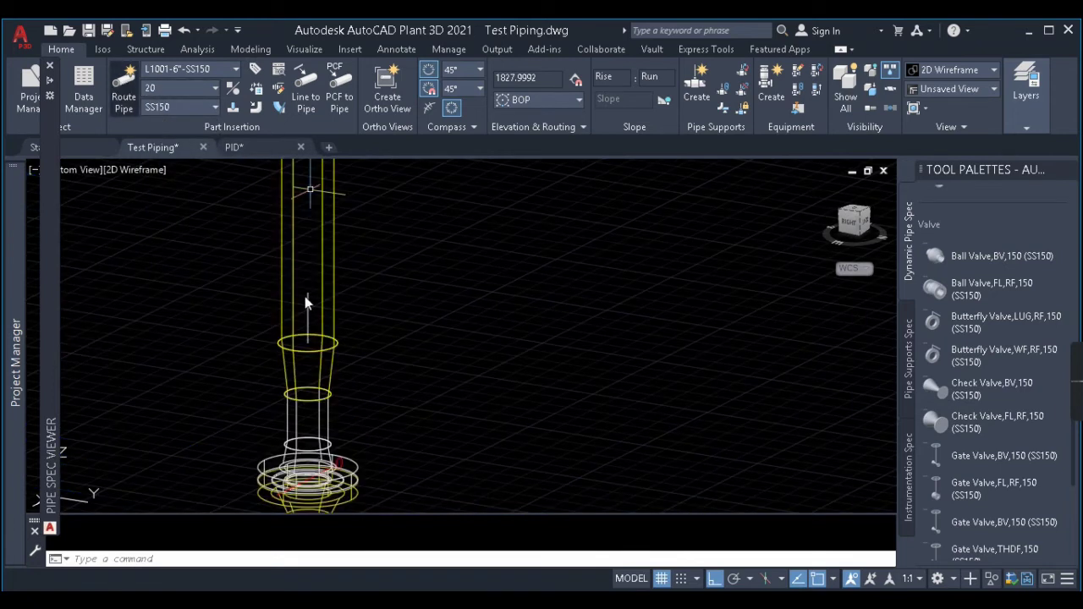
click(308, 292)
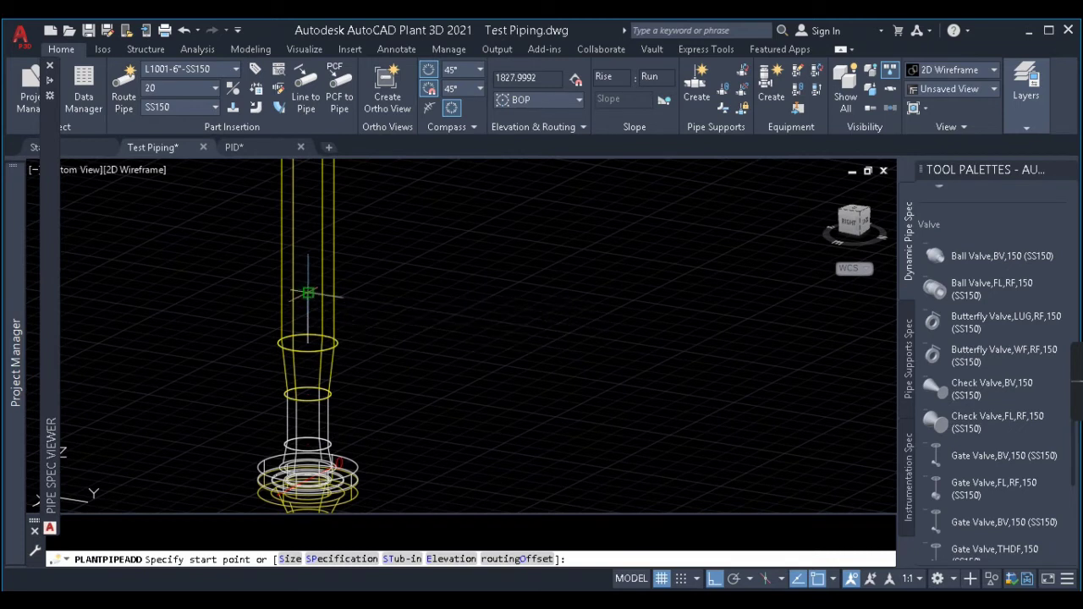
click(307, 293)
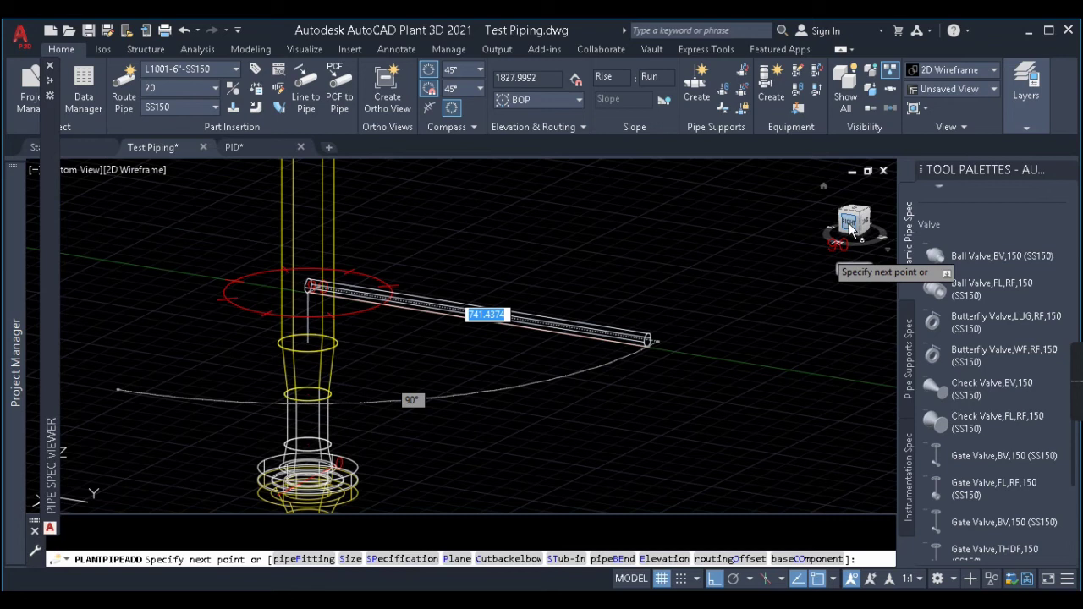
click(850, 227)
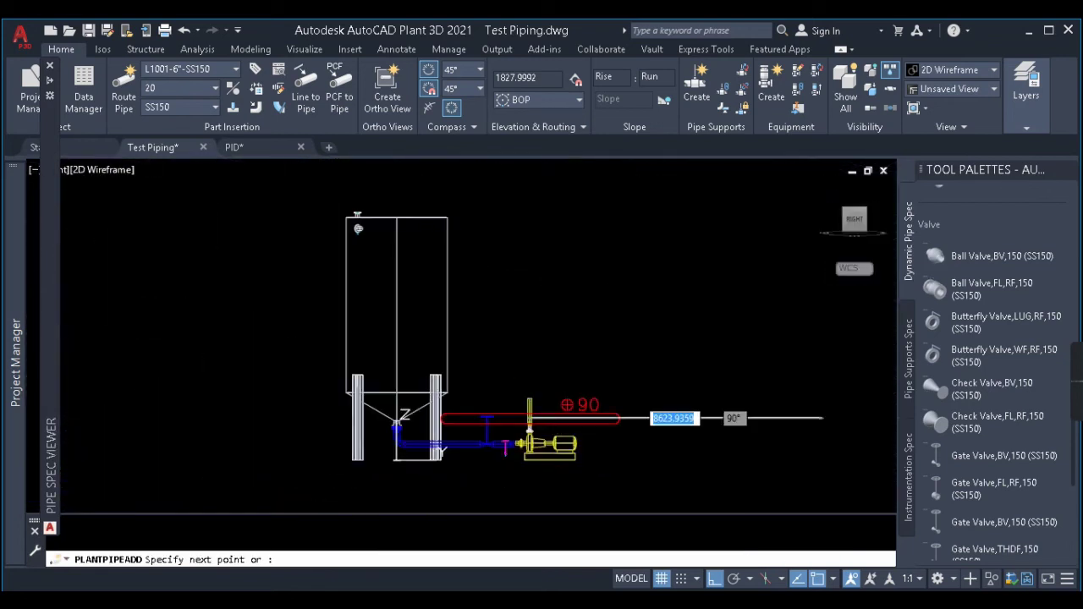
scroll(568, 387, up, 5)
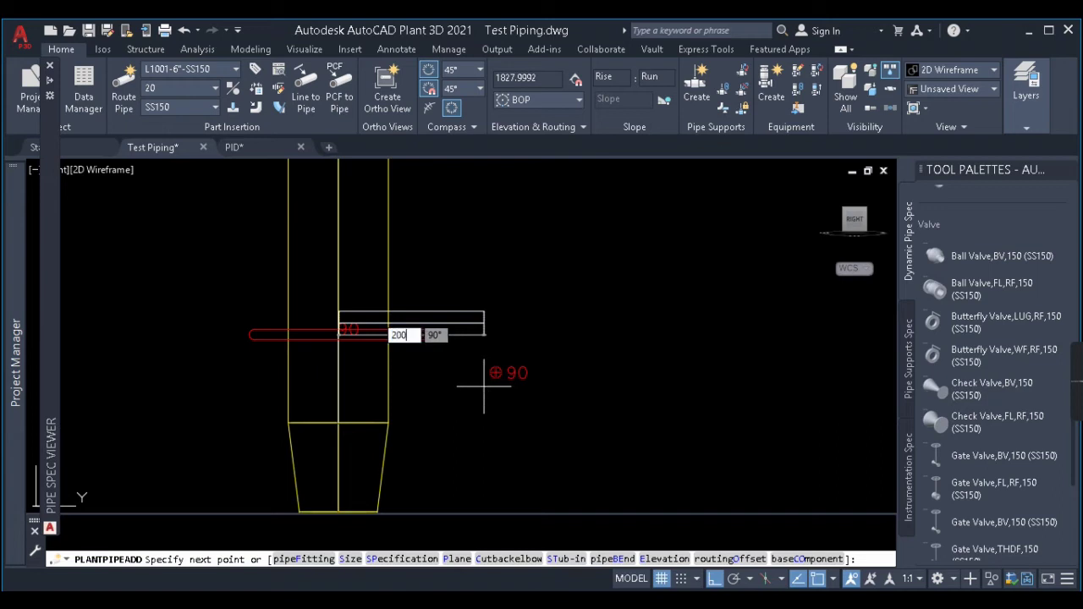
key(Return)
key(Return)
Step: Shorten the size 20 branch pipe by moving its inner end to the pipe's midpoint
click(447, 321)
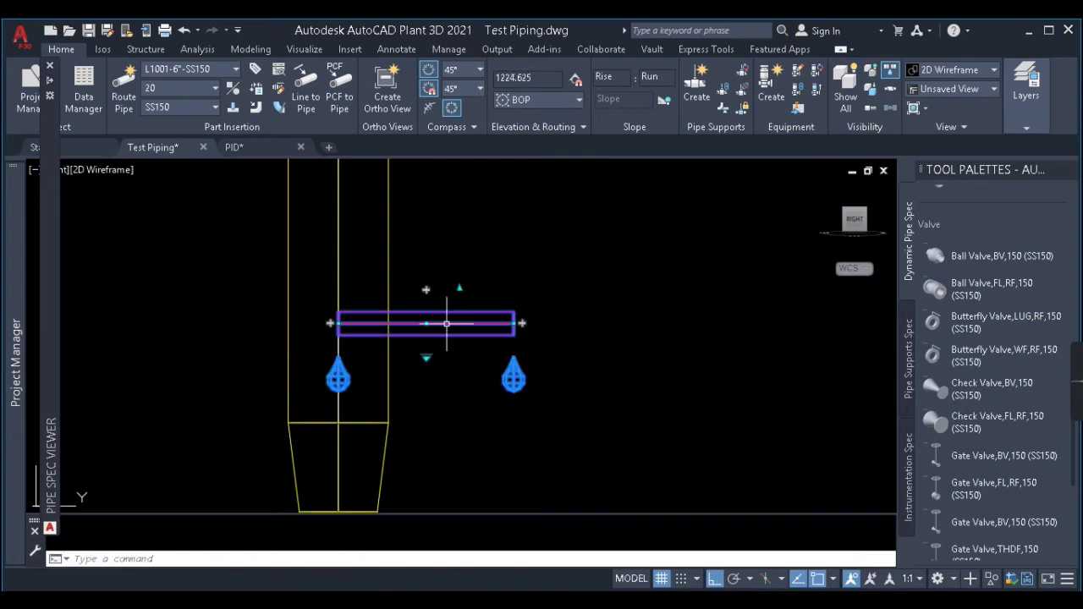
click(335, 329)
click(338, 324)
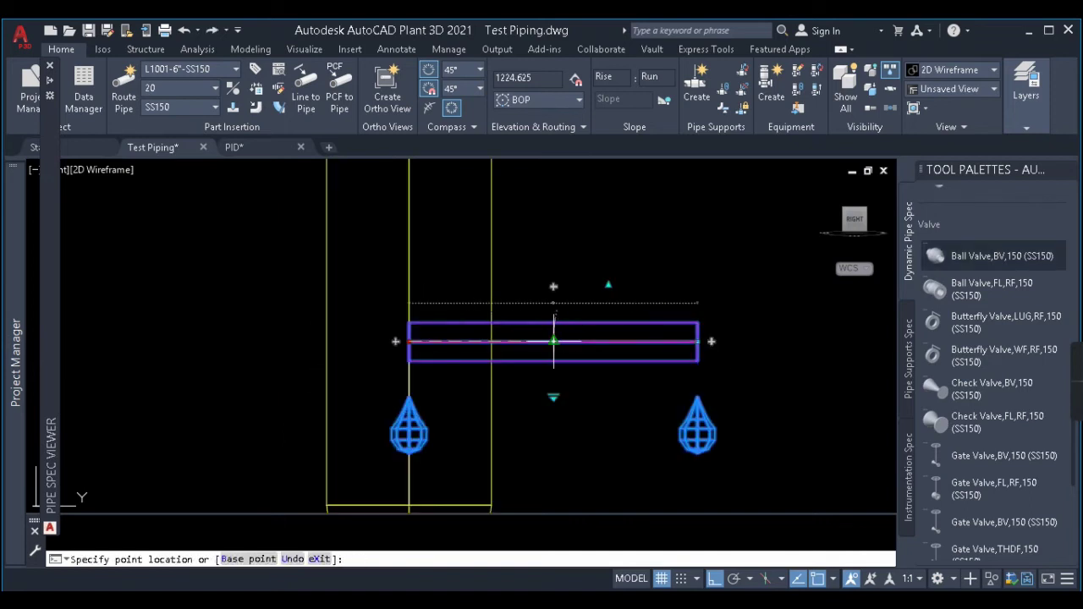
click(553, 342)
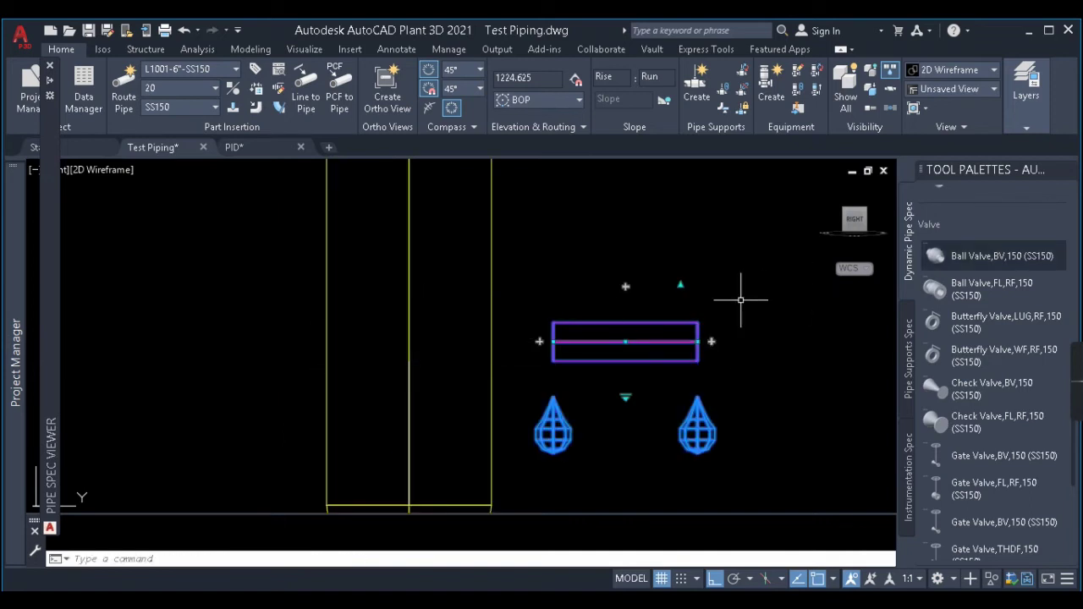
Step: Extend the shortened branch pipe's inner end back to the vertical discharge pipe so that the two join at the wall
click(539, 341)
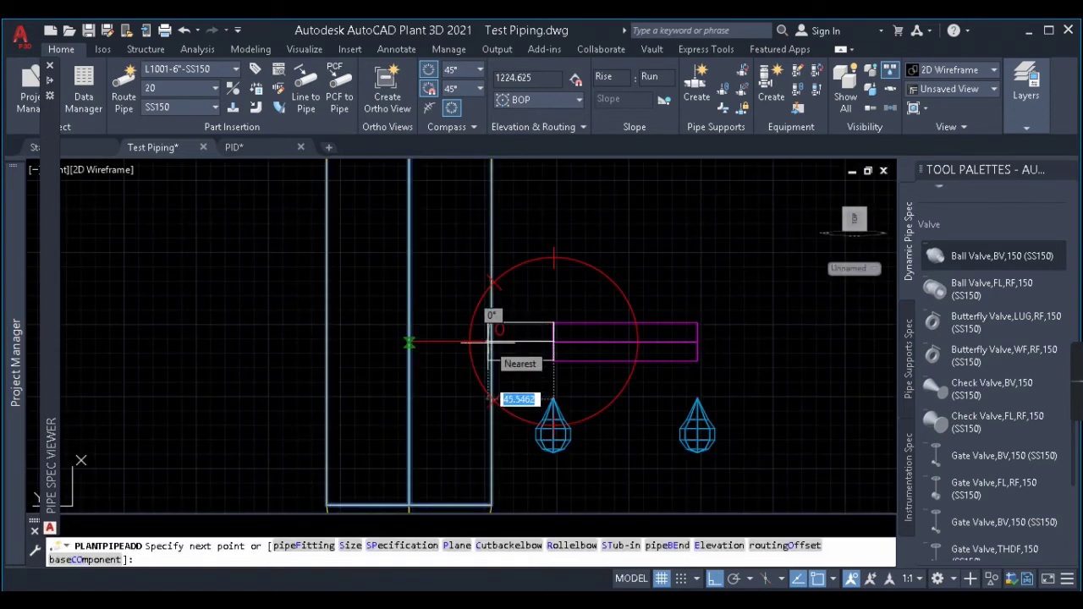
click(493, 338)
key(Return)
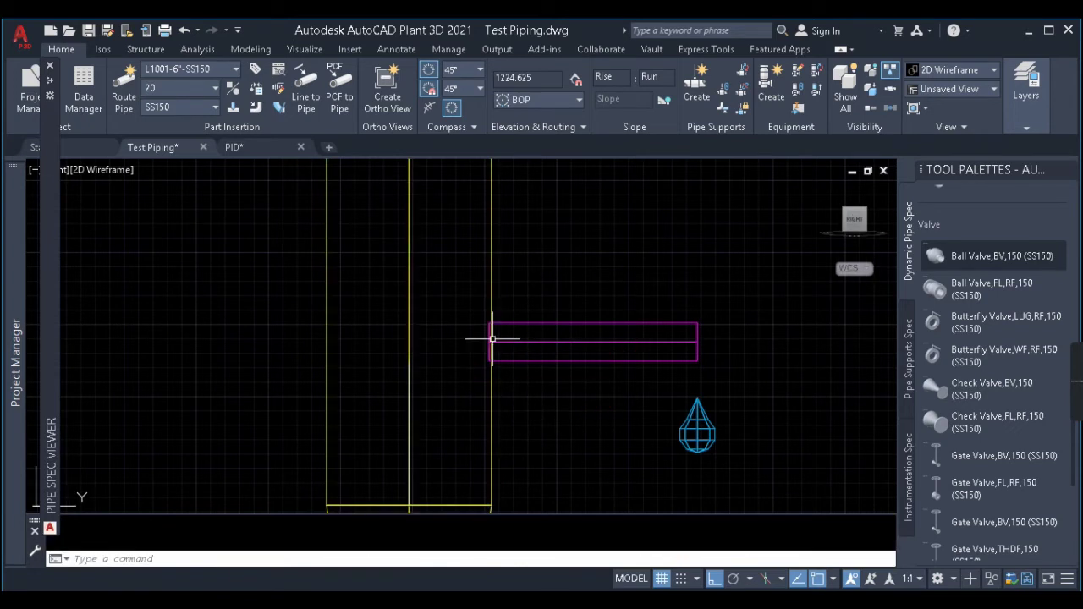
Step: Inspect the joint between the size 20 branch and the vertical discharge pipe
scroll(501, 327, down, 3)
scroll(568, 350, up, 4)
scroll(495, 302, down, 5)
click(478, 306)
click(448, 331)
key(Escape)
key(Escape)
scroll(412, 311, up, 4)
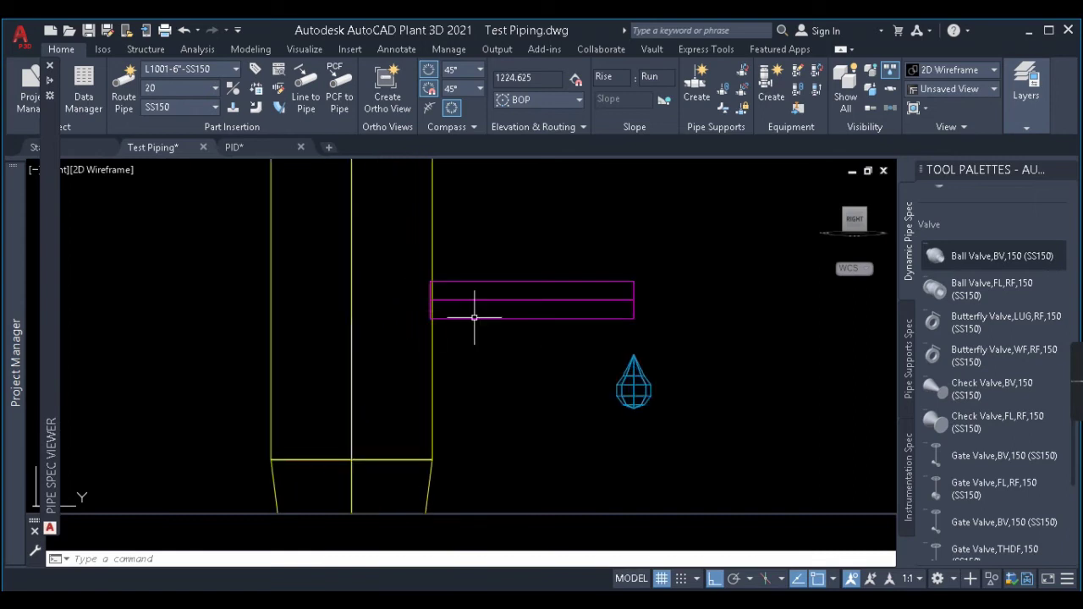
scroll(636, 387, down, 2)
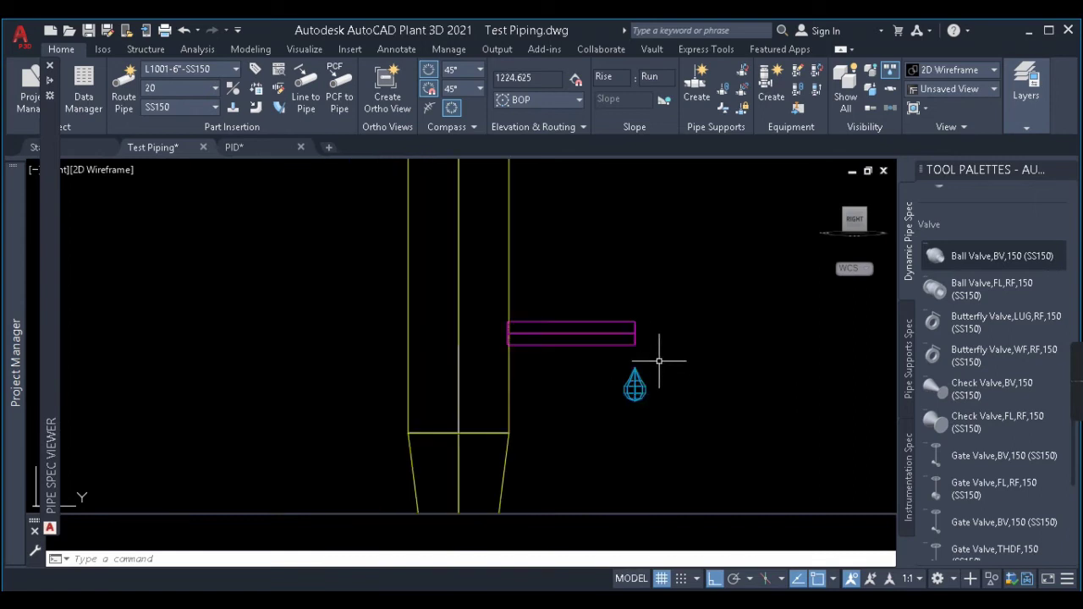
scroll(591, 347, down, 6)
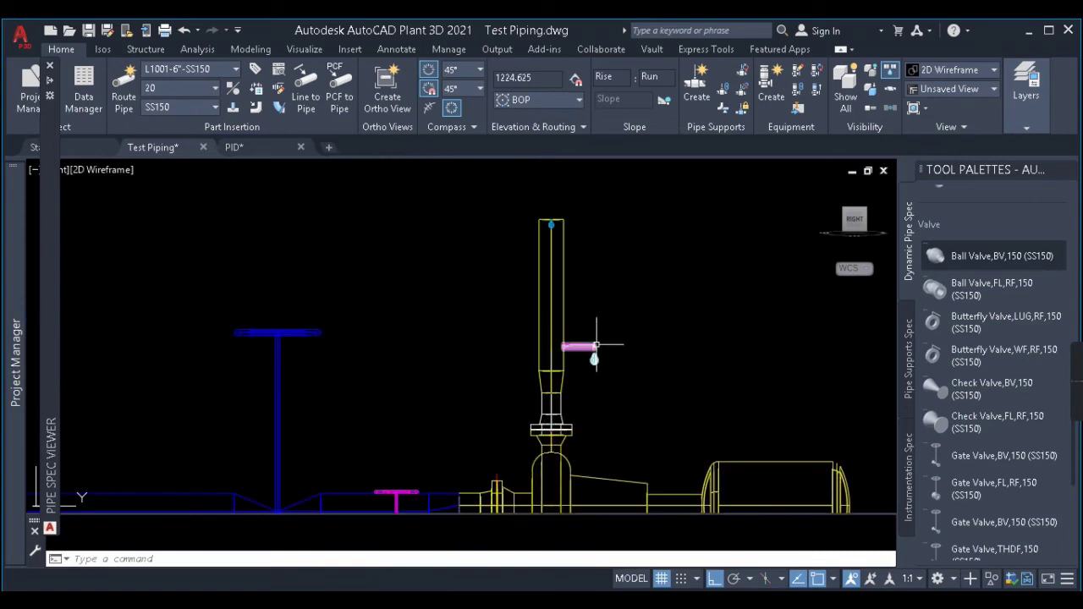
scroll(592, 351, up, 6)
scroll(457, 322, down, 6)
Step: Insert a Gate Valve,BV,150 (SS150) on the open end of the size 20 branch with its handwheel pointing up
scroll(461, 318, up, 5)
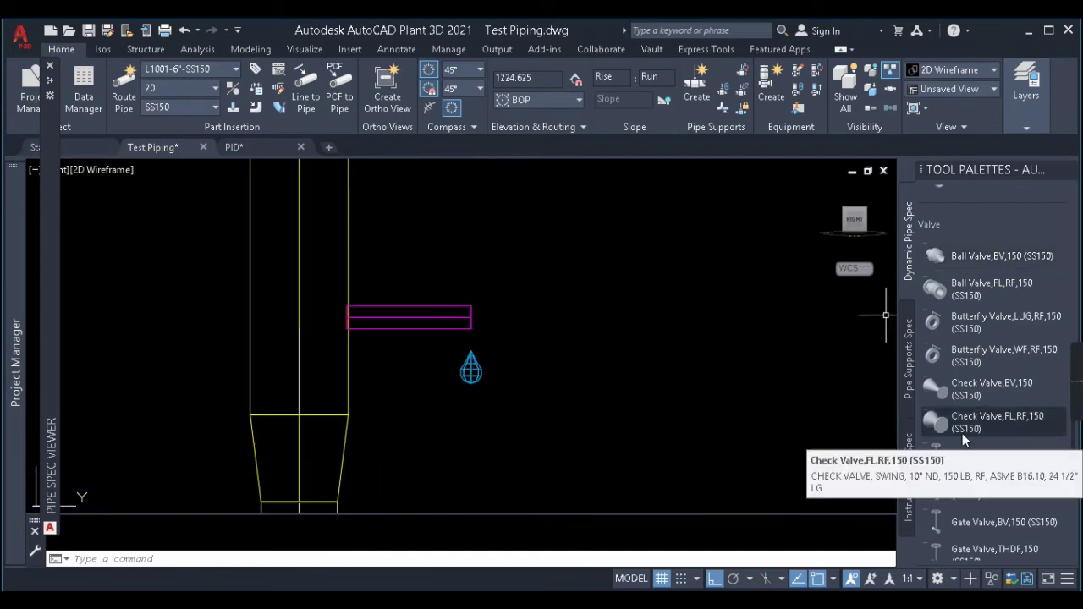
click(987, 457)
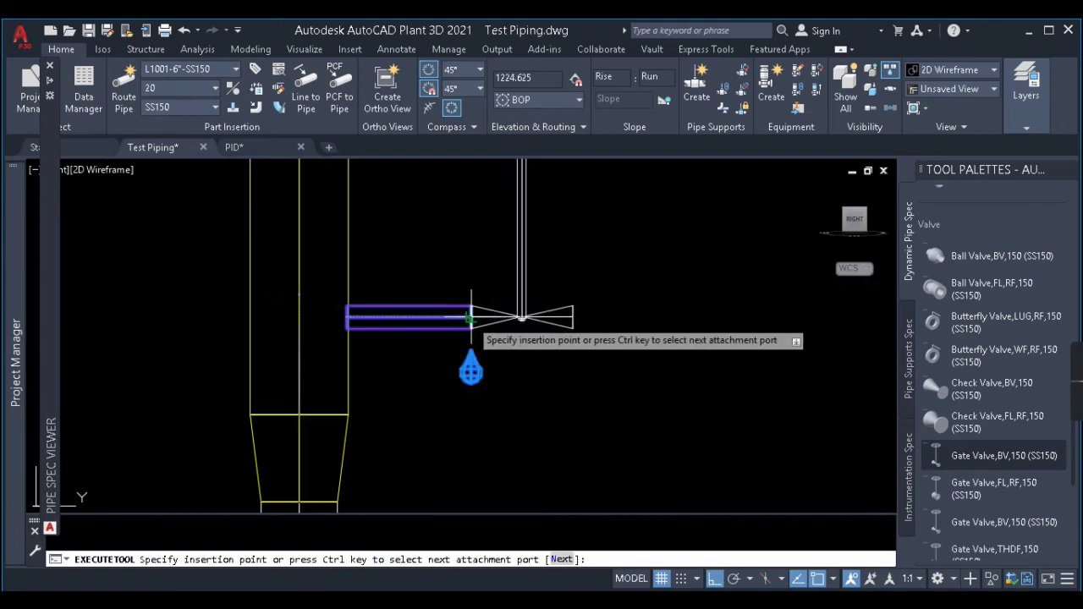
click(471, 317)
scroll(507, 224, down, 10)
click(636, 278)
scroll(508, 254, up, 10)
shift+middle_drag(550, 232, 525, 313)
scroll(500, 314, up, 4)
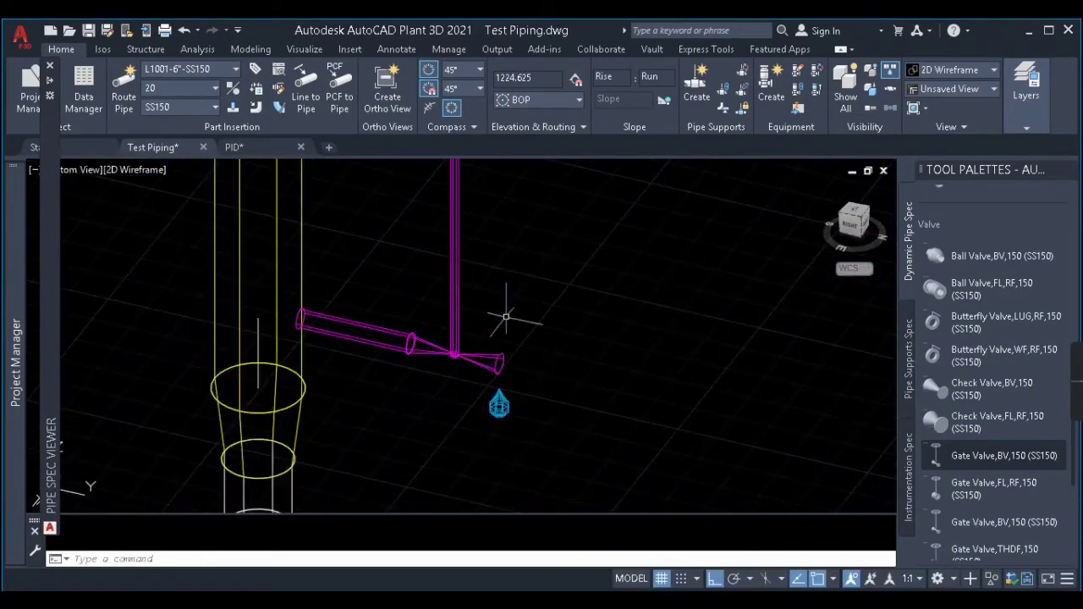
scroll(368, 330, down, 2)
middle_drag(634, 384, 604, 423)
scroll(580, 385, down, 3)
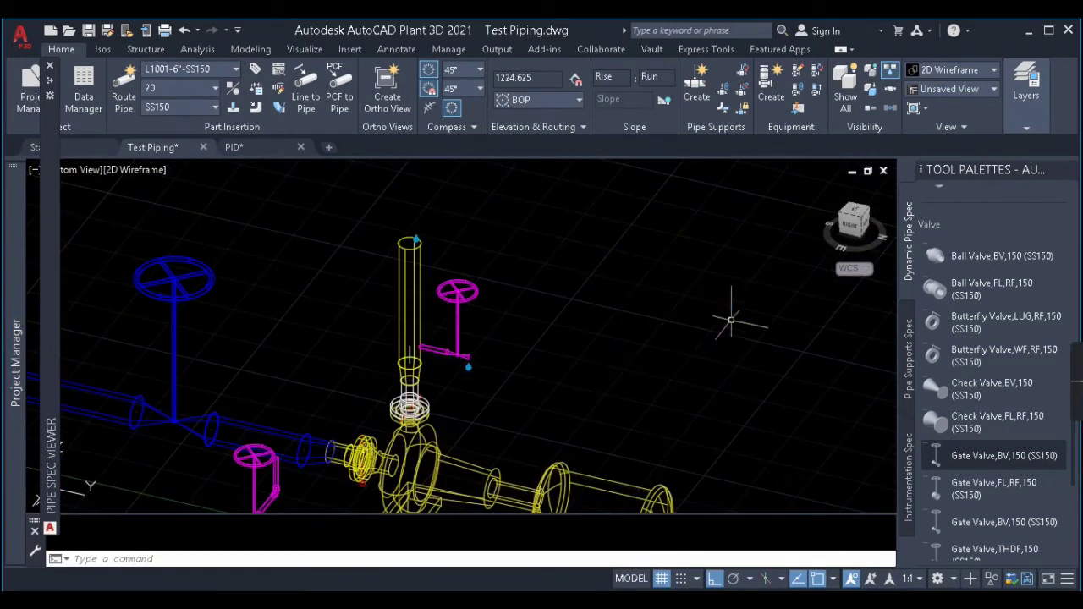
Step: Rotate the size 20 branch pipe and its gate valve a quarter turn about the vertical discharge pipe's axis
shift+middle_drag(792, 297, 599, 401)
scroll(473, 398, up, 3)
click(459, 455)
click(361, 387)
scroll(483, 456, up, 4)
scroll(515, 415, down, 4)
text(ro)
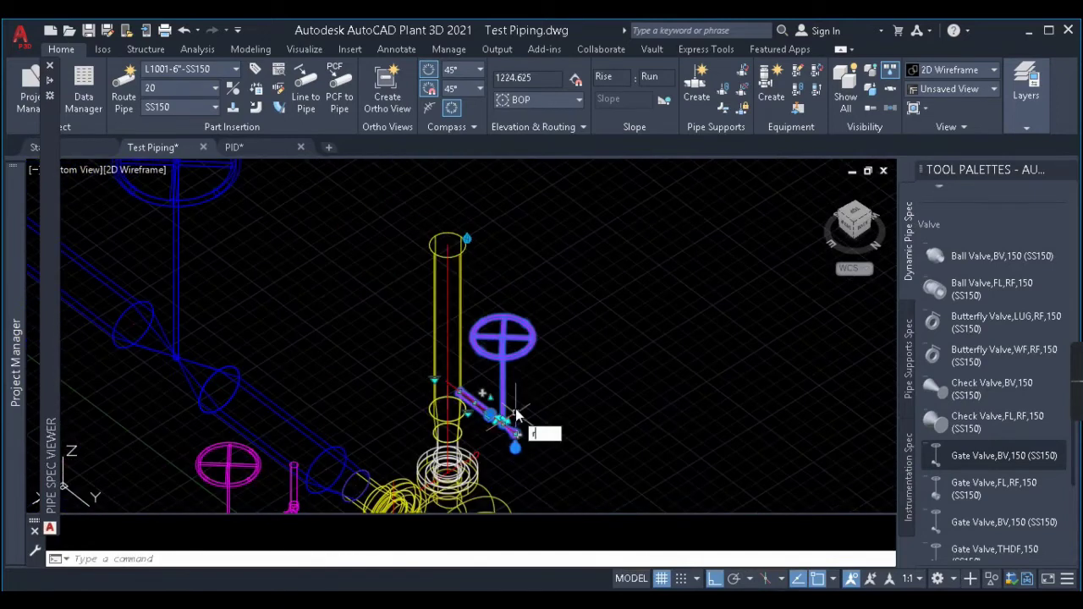
key(Return)
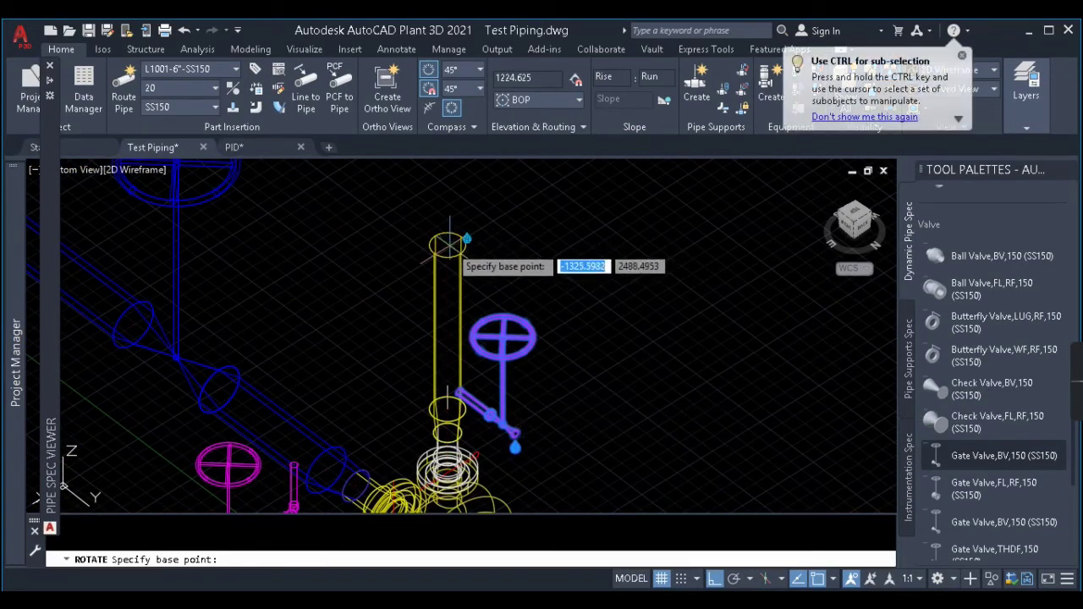
click(466, 240)
click(545, 207)
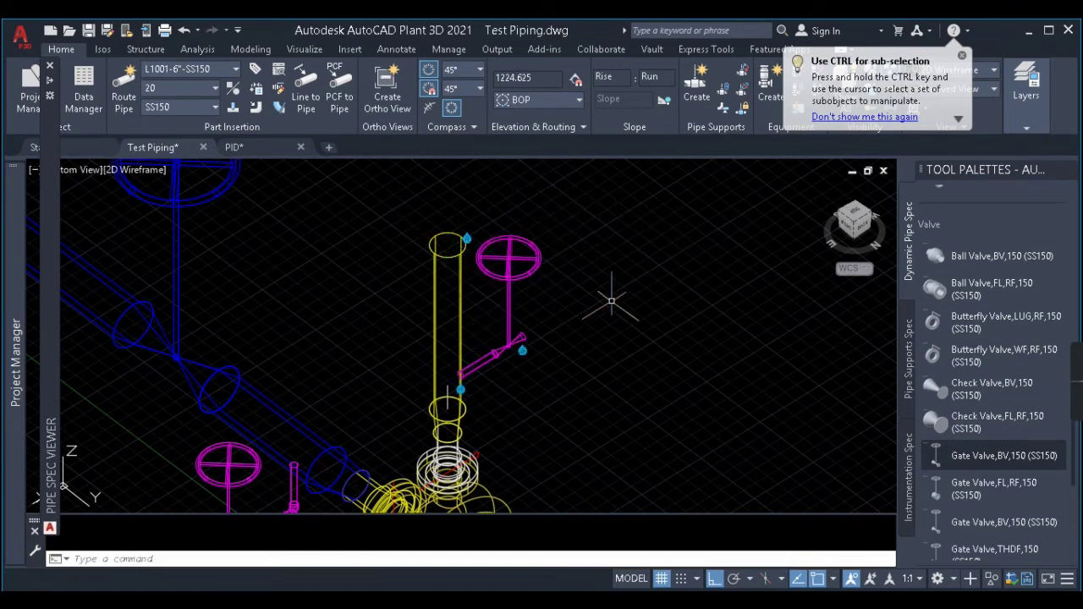
Step: From the back view, extend the rotated branch pipe's inner end into the vertical discharge pipe to reconnect it
scroll(544, 314, up, 6)
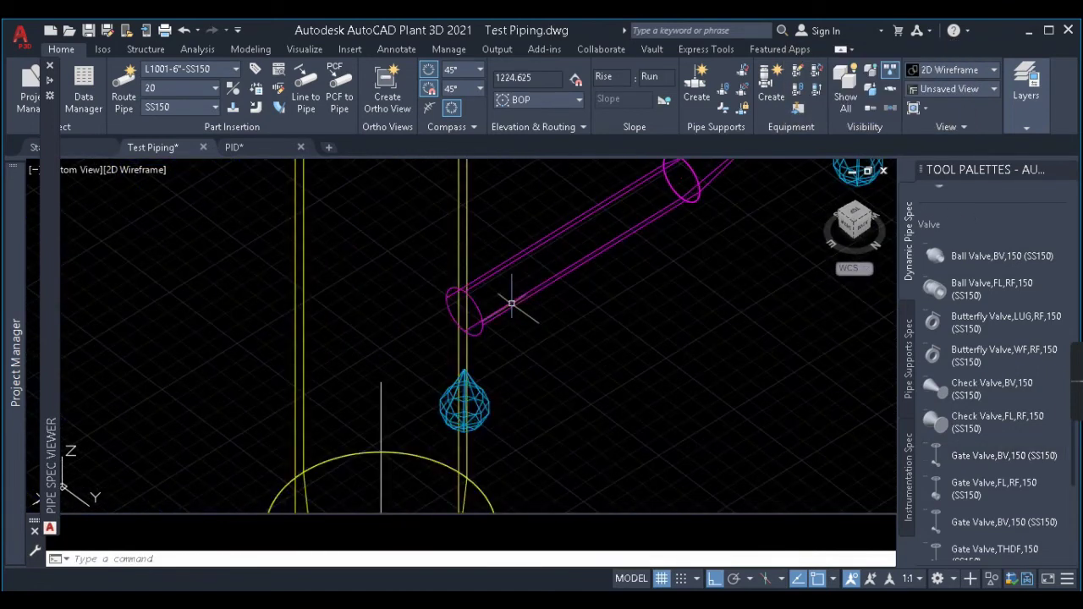
scroll(513, 302, down, 3)
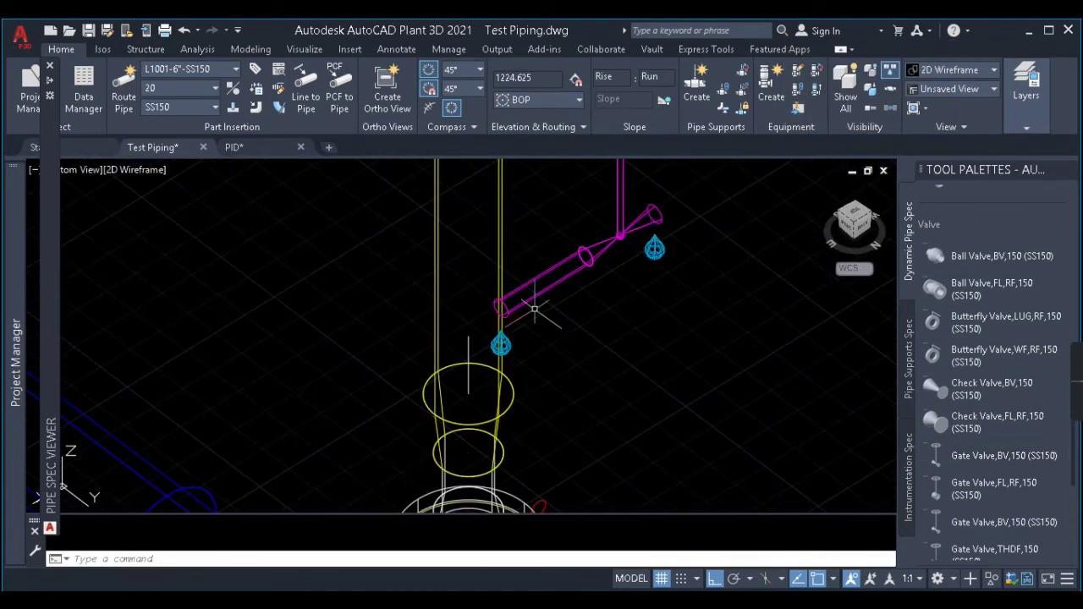
click(865, 239)
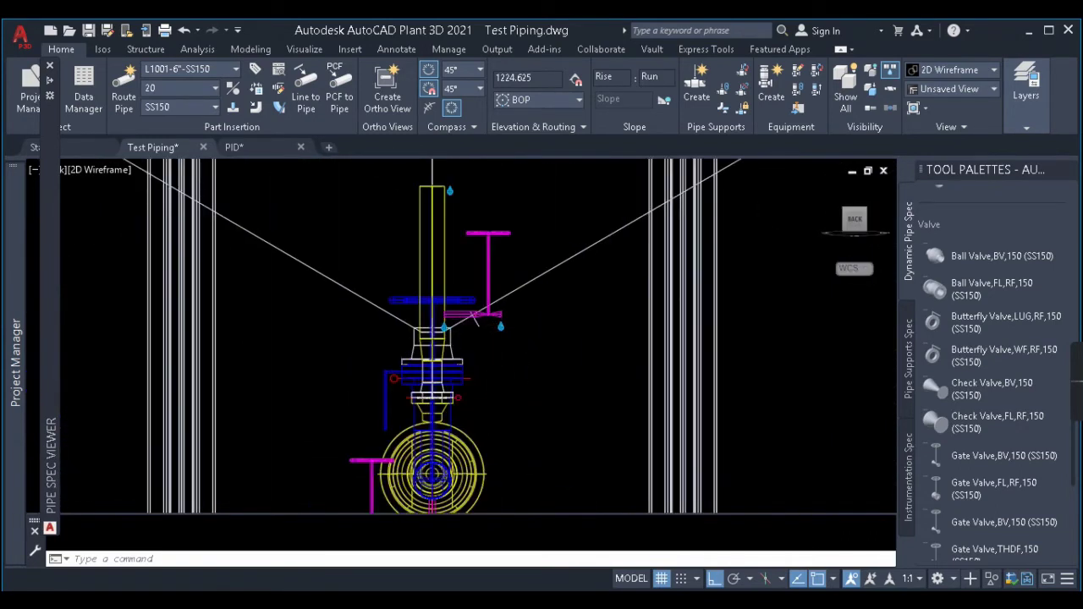
scroll(461, 306, up, 6)
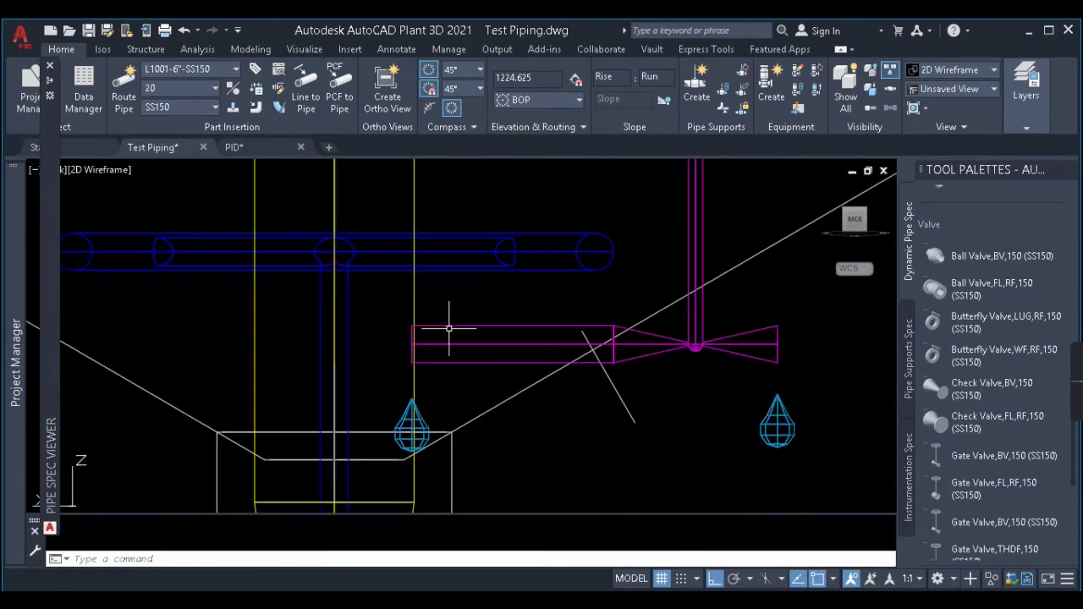
click(398, 343)
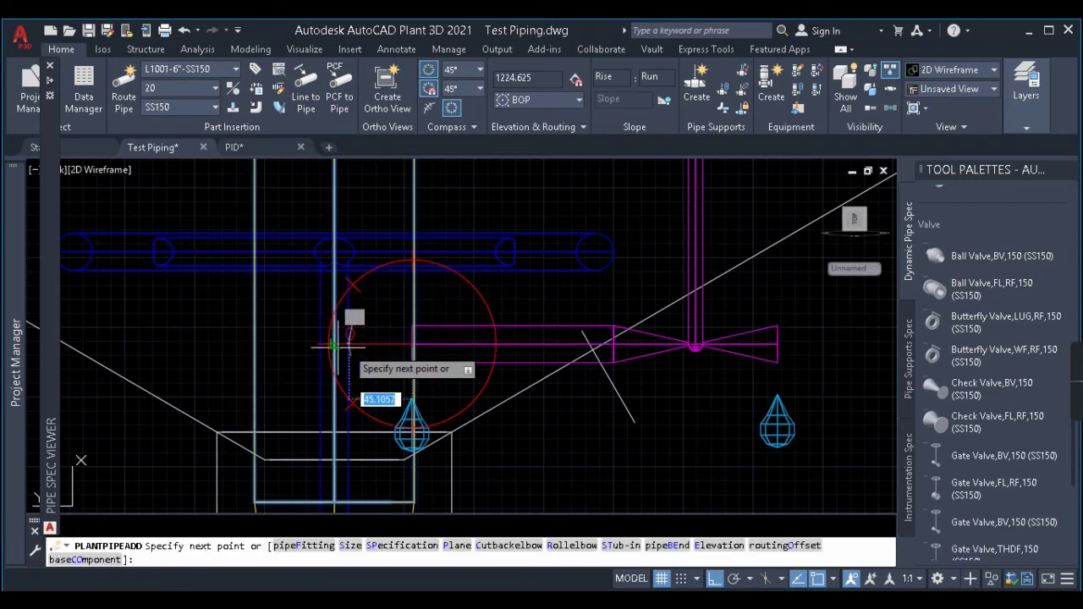
key(Escape)
scroll(524, 356, down, 6)
scroll(423, 294, up, 4)
scroll(453, 259, down, 6)
shift+middle_drag(480, 301, 515, 324)
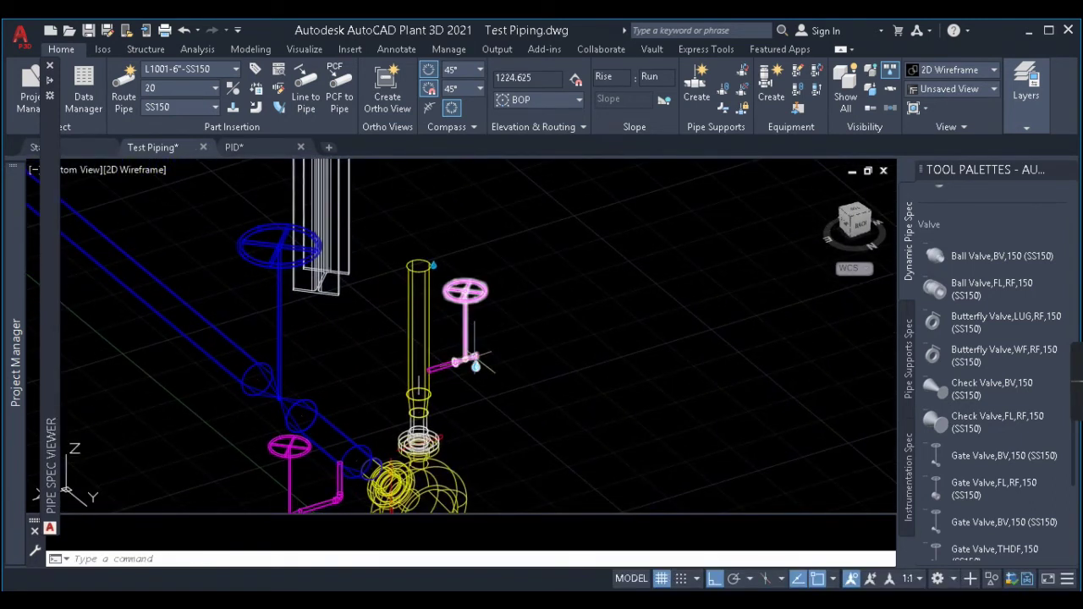
Step: Try to rotate the size 20 gate valve a quarter turn about the branch pipe's axis
scroll(474, 356, up, 4)
scroll(484, 331, down, 4)
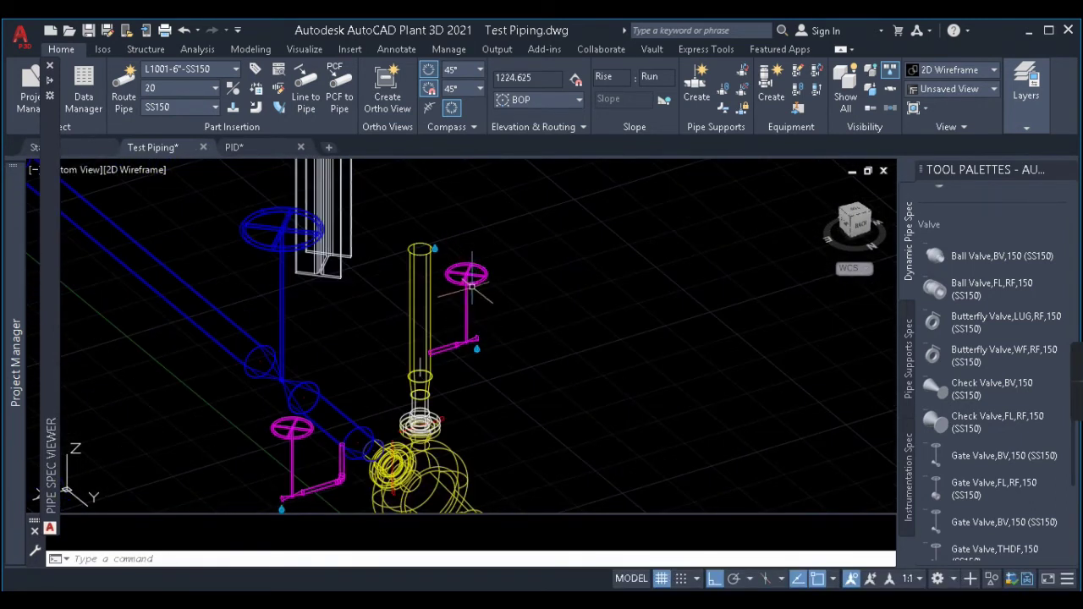
click(474, 281)
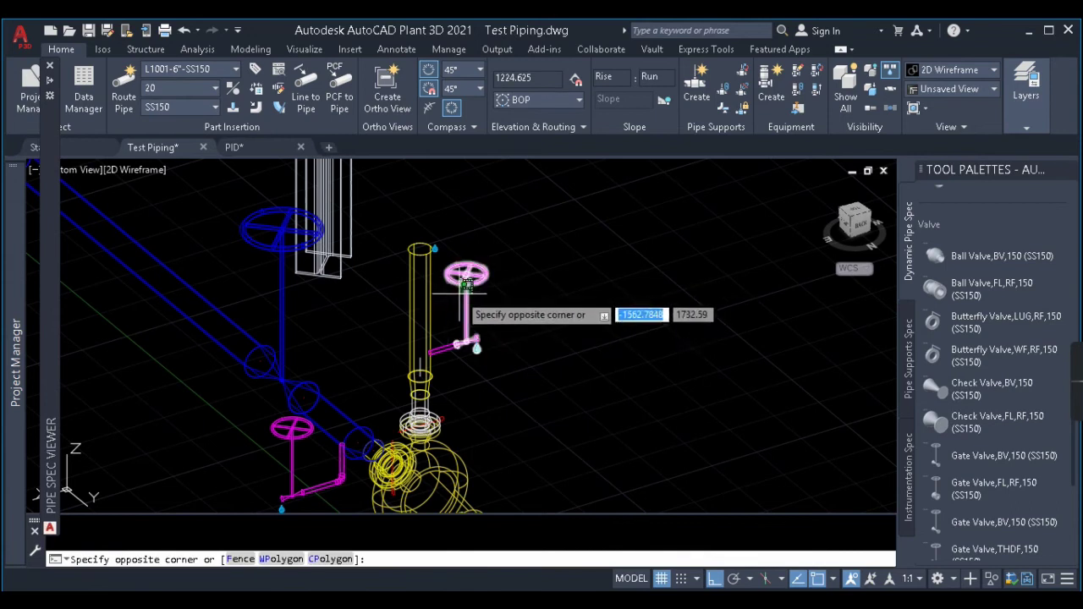
click(501, 287)
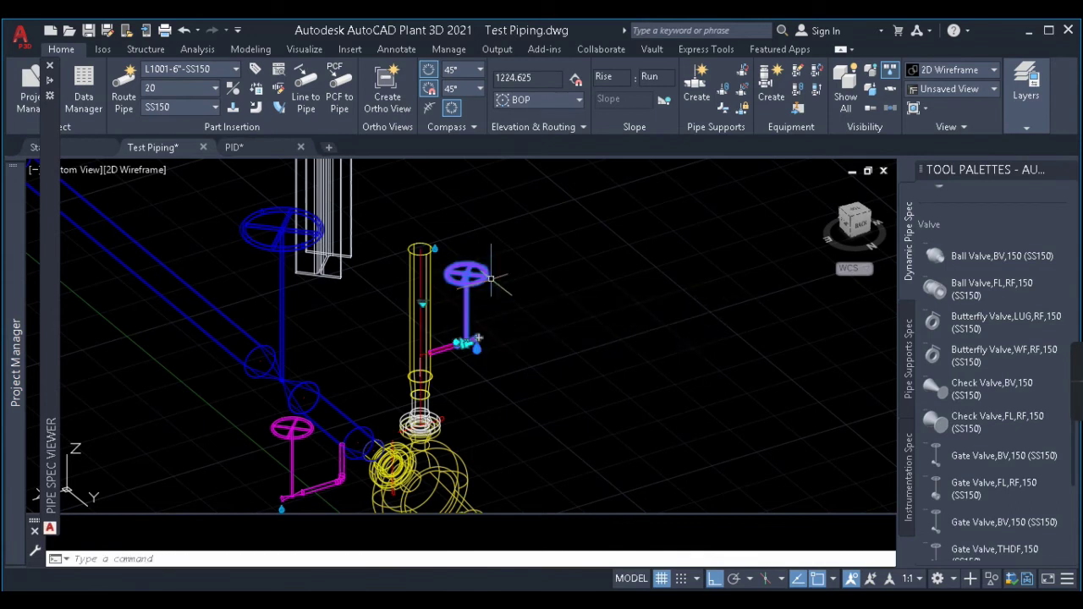
scroll(487, 318, up, 5)
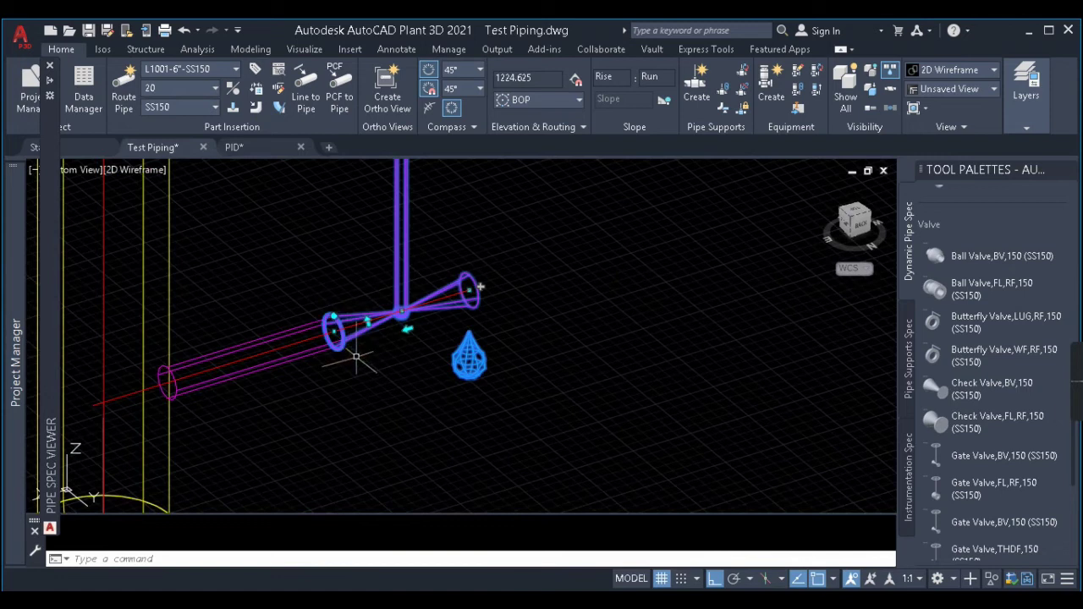
scroll(333, 316, up, 2)
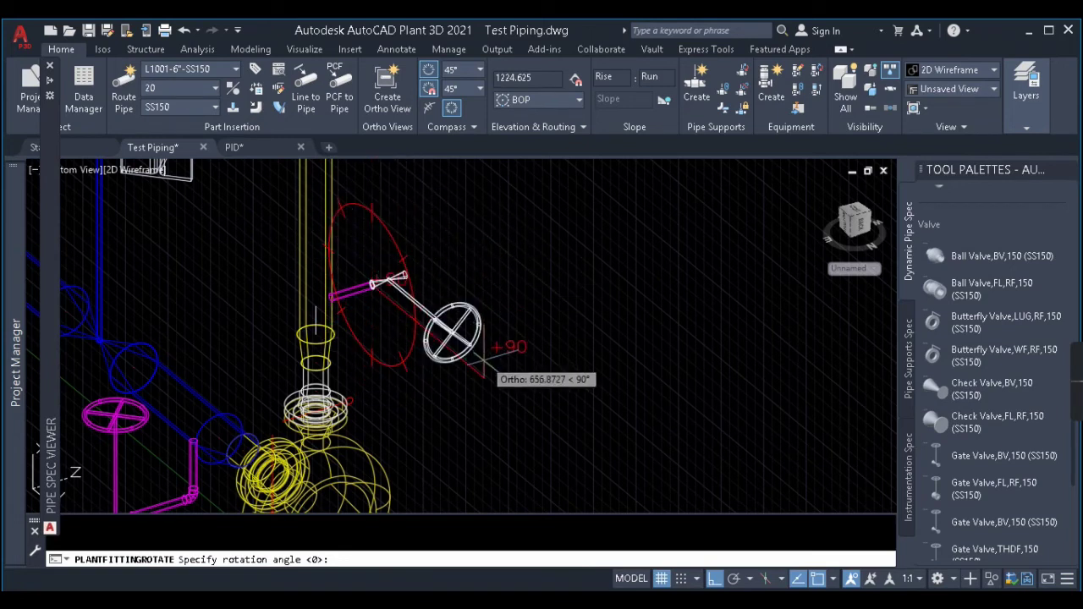
click(454, 318)
scroll(454, 318, up, 2)
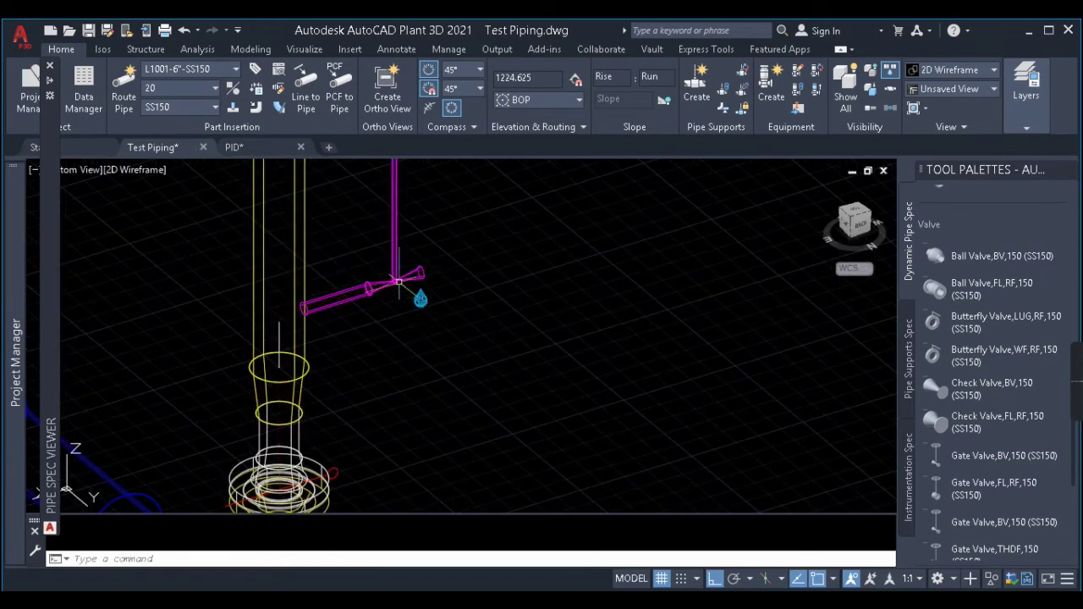
Step: Rotate the size 20 gate valve about the branch pipe's axis so its handwheel points horizontally instead of up
scroll(398, 279, up, 3)
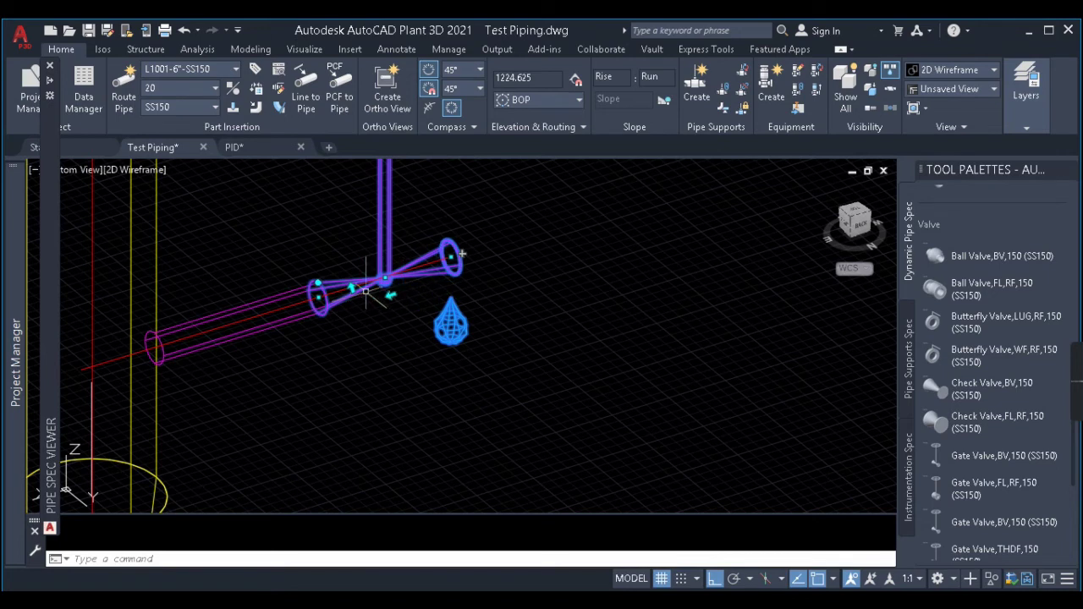
scroll(345, 279, down, 2)
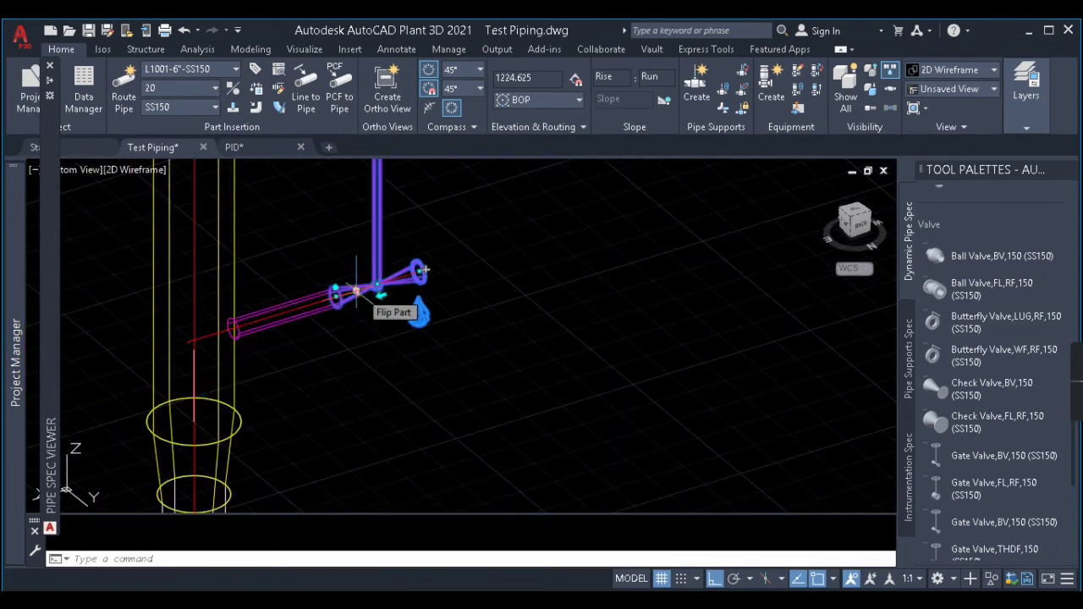
click(381, 296)
scroll(391, 330, down, 4)
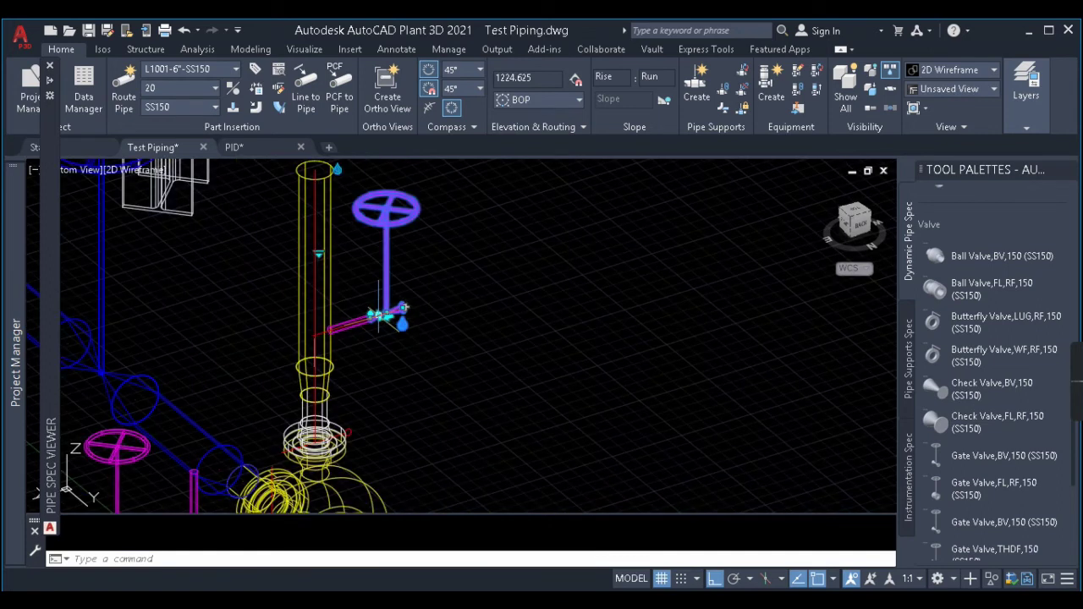
scroll(403, 308, up, 2)
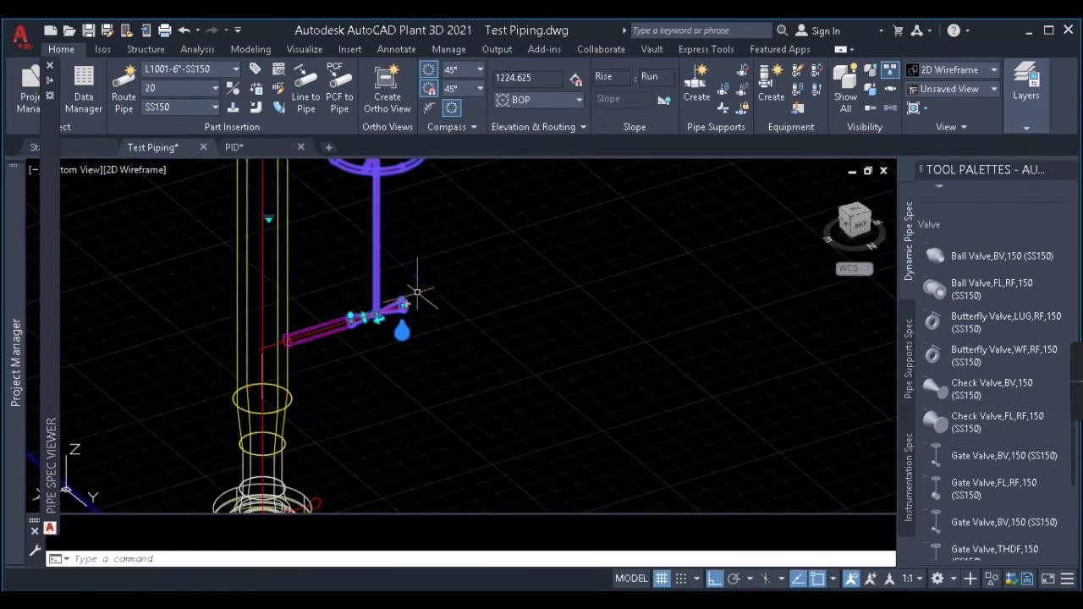
scroll(401, 300, up, 2)
key(Escape)
click(415, 306)
click(356, 348)
scroll(573, 407, down, 3)
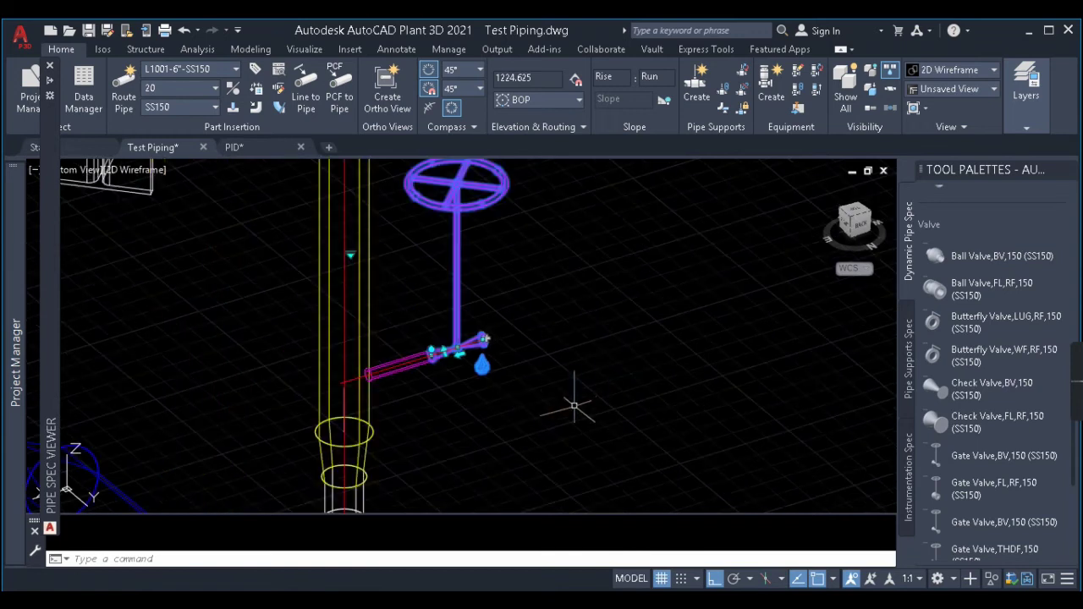
middle_drag(656, 357, 443, 343)
scroll(503, 363, down, 3)
scroll(409, 359, up, 5)
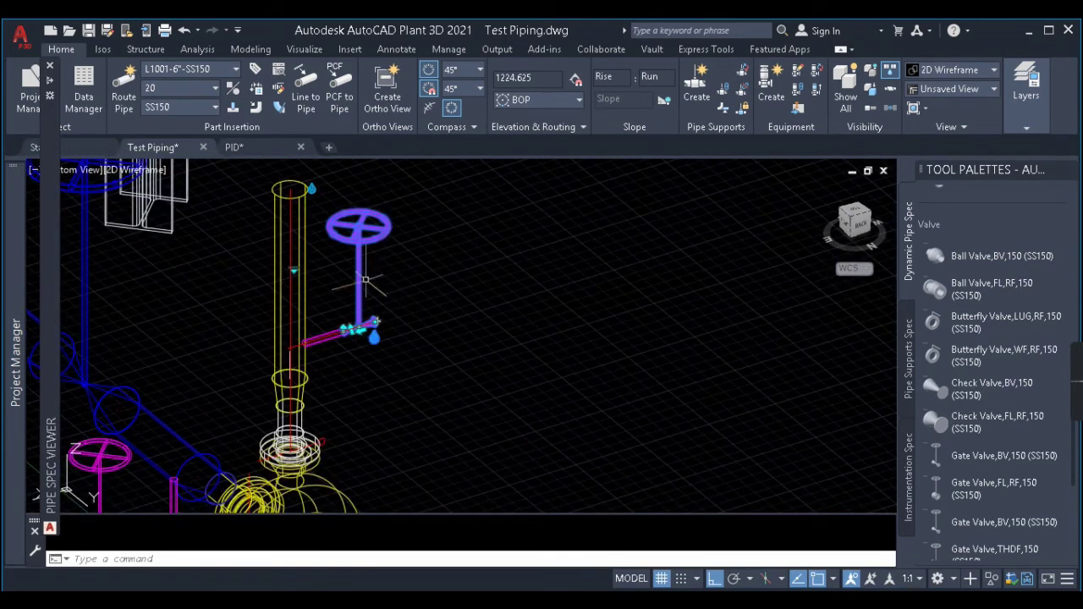
click(266, 271)
Step: Route size 20 pipe from the gate valve's open end, 50 mm straight out and 50 mm vertically upward through a 90° elbow
scroll(506, 372, down, 3)
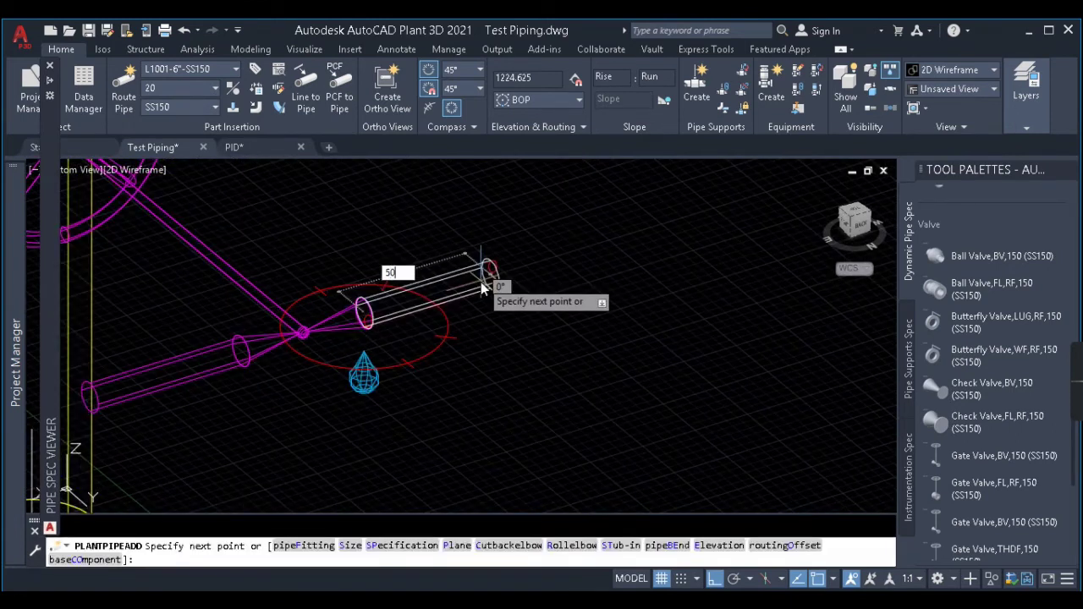
key(Return)
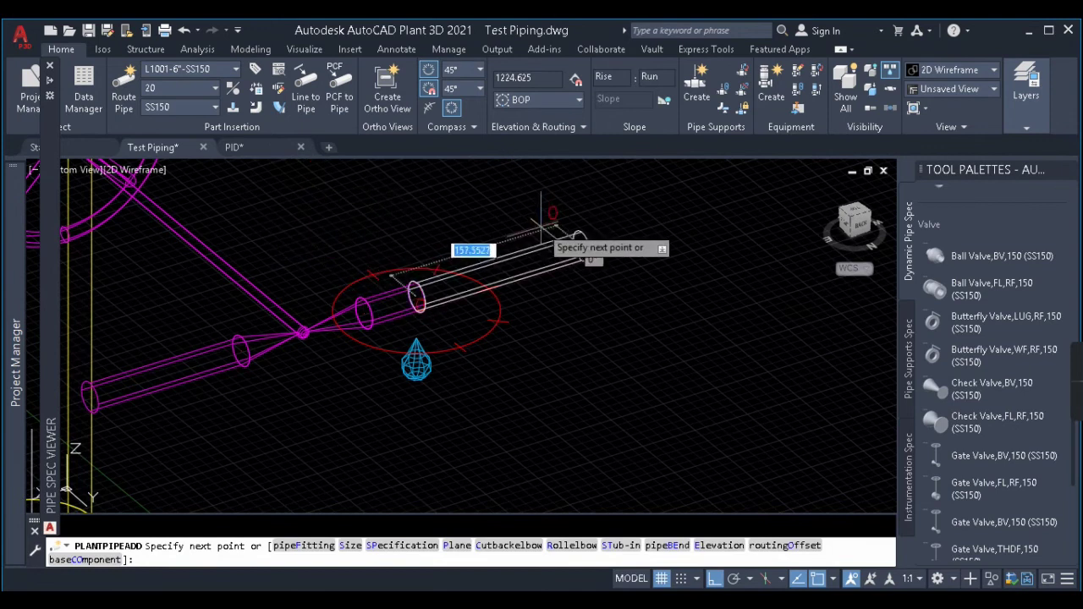
scroll(570, 283, down, 3)
middle_drag(571, 283, 505, 314)
scroll(434, 314, up, 5)
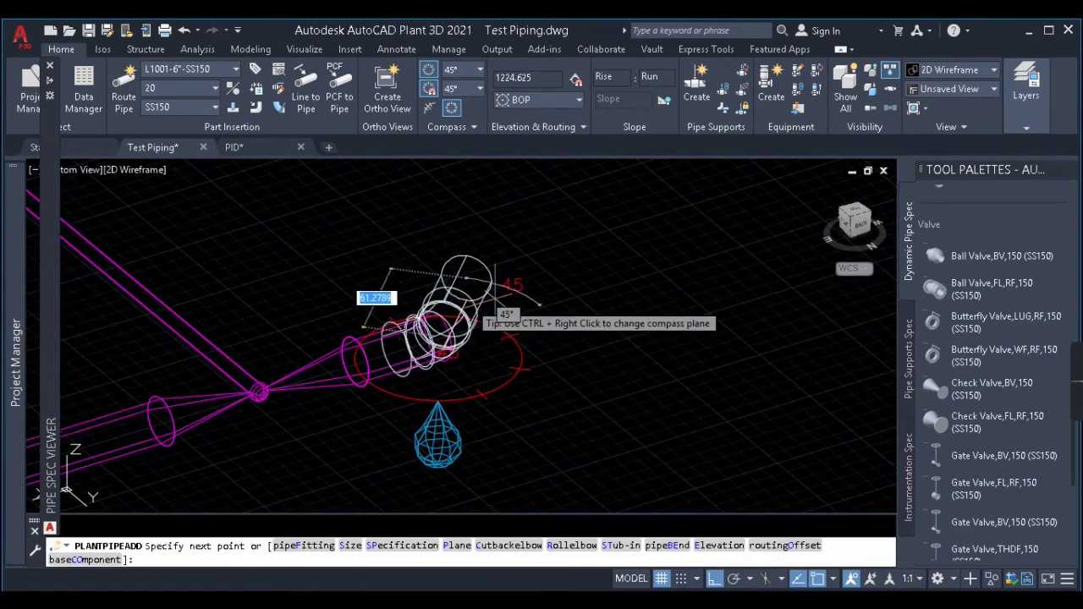
scroll(526, 327, down, 5)
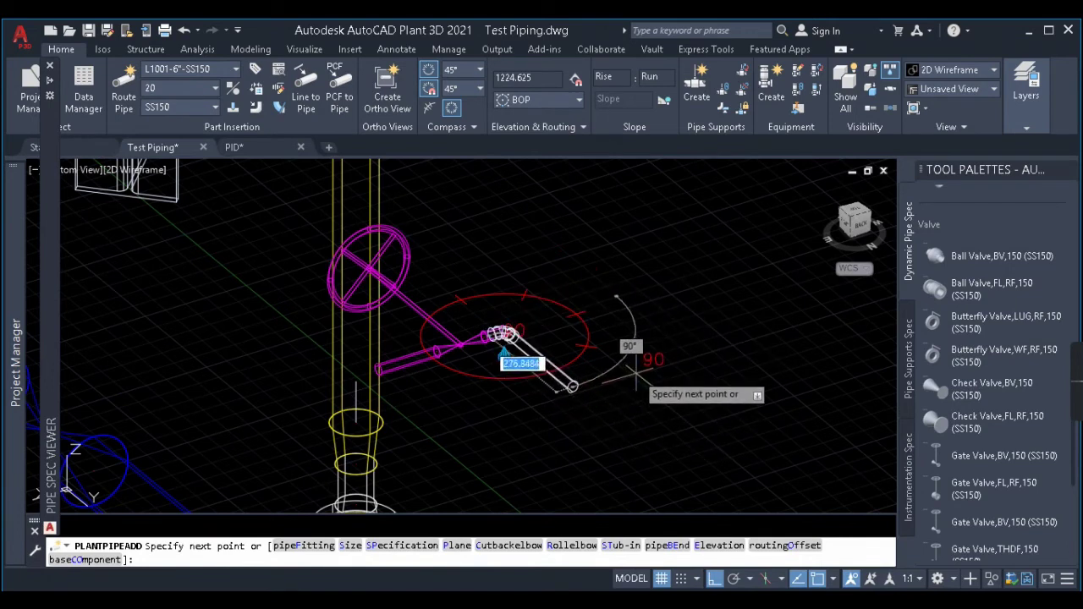
key(Return)
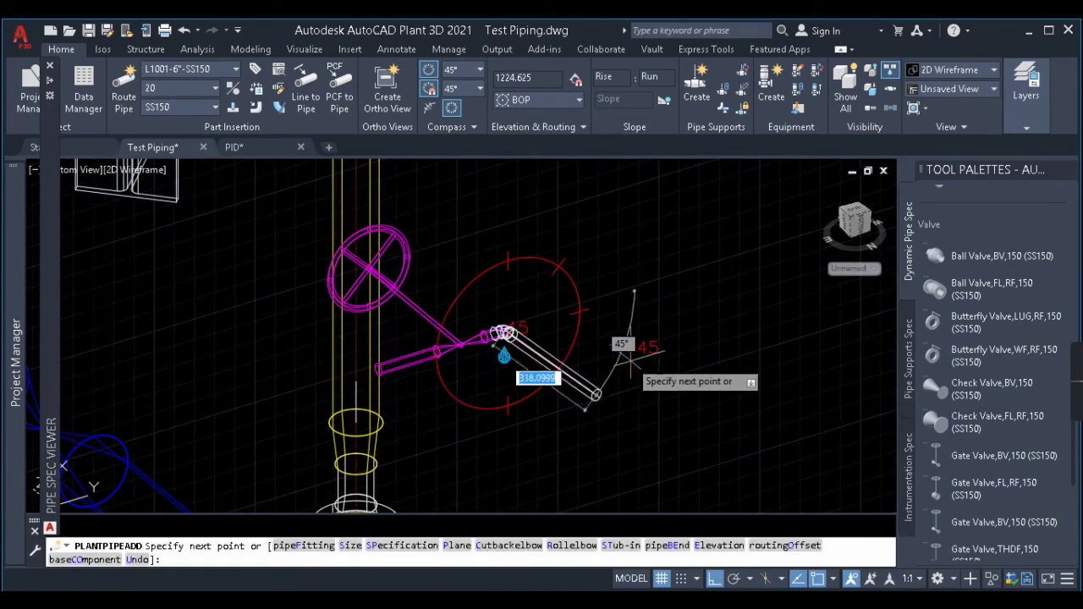
scroll(505, 326, up, 4)
scroll(505, 326, down, 4)
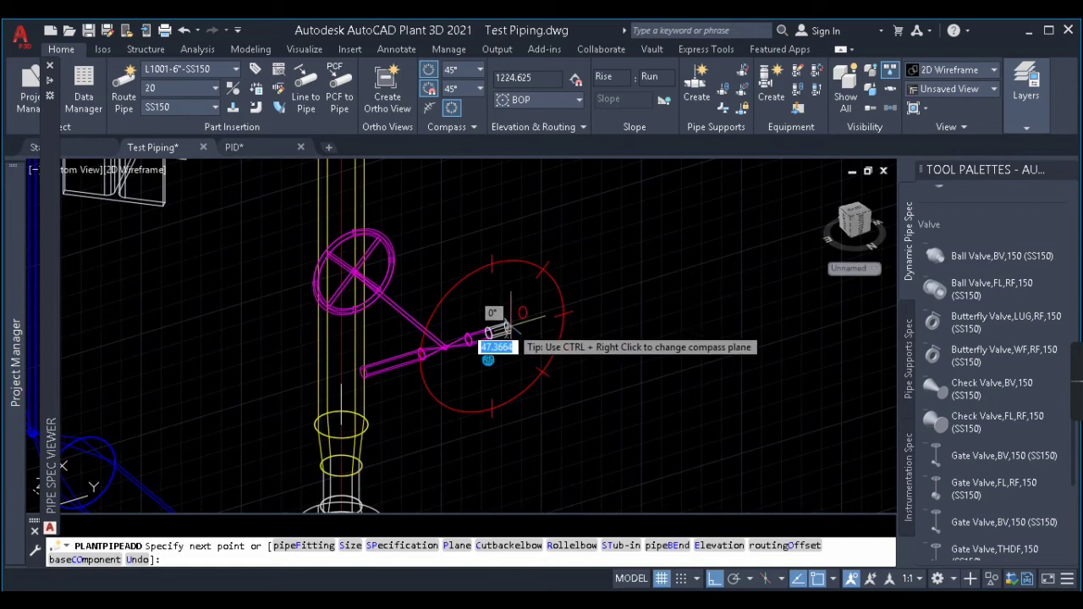
scroll(499, 328, up, 3)
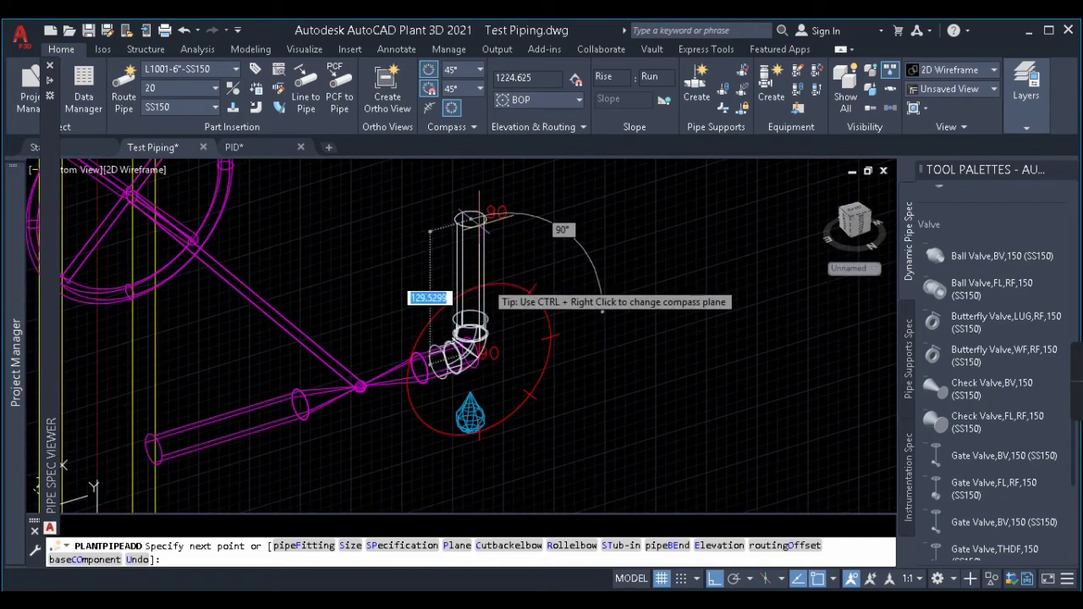
text(50)
key(Return)
key(Escape)
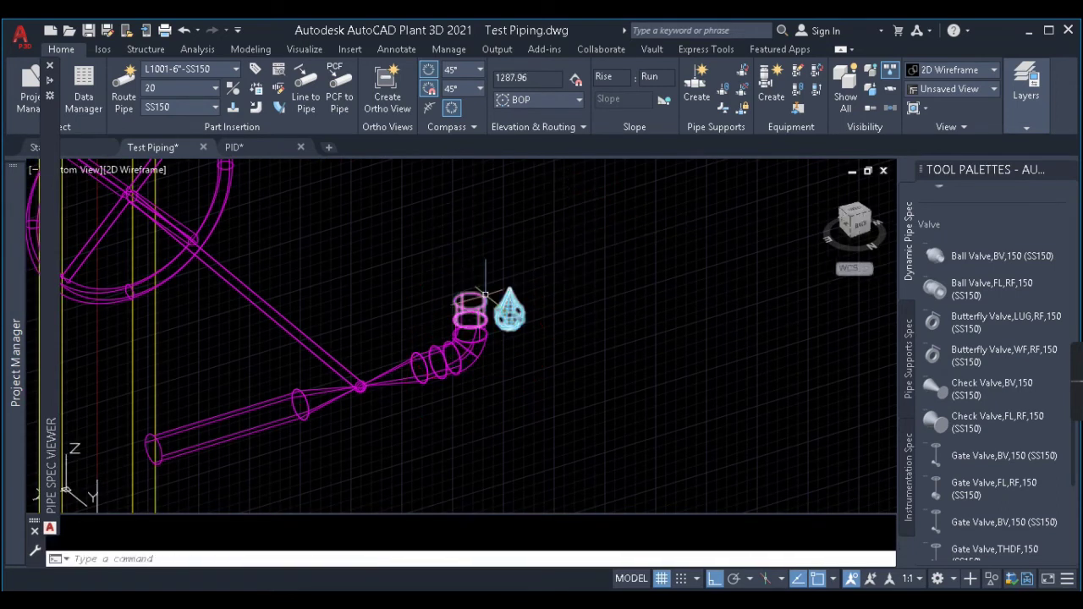
Step: Lengthen the short vertical pipe above the branch elbow by extending its open upper end upward
click(464, 292)
click(471, 298)
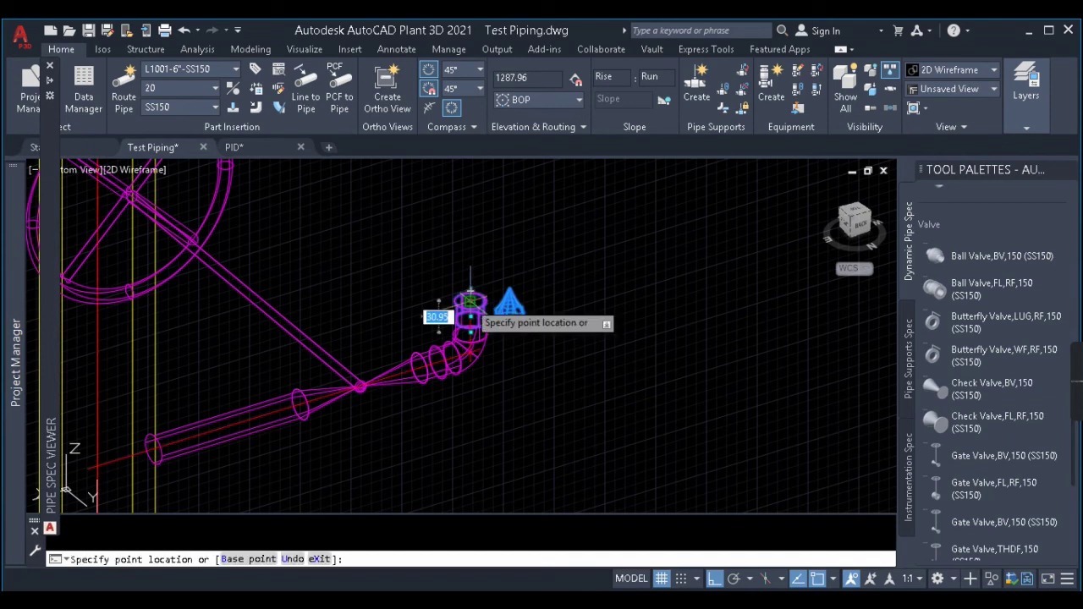
text(5)
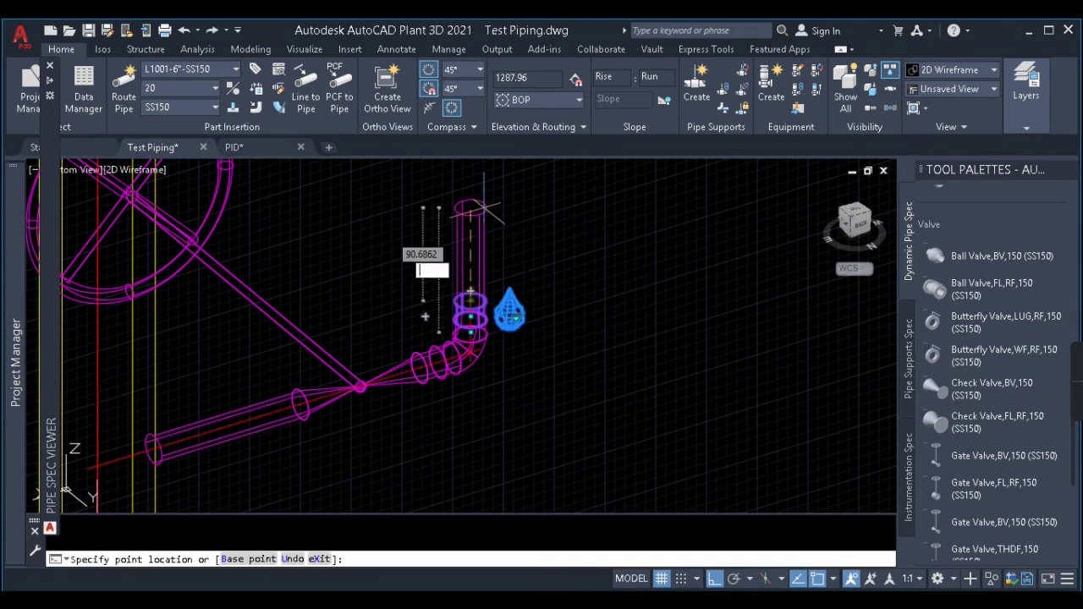
text(00)
key(Return)
scroll(561, 358, down, 3)
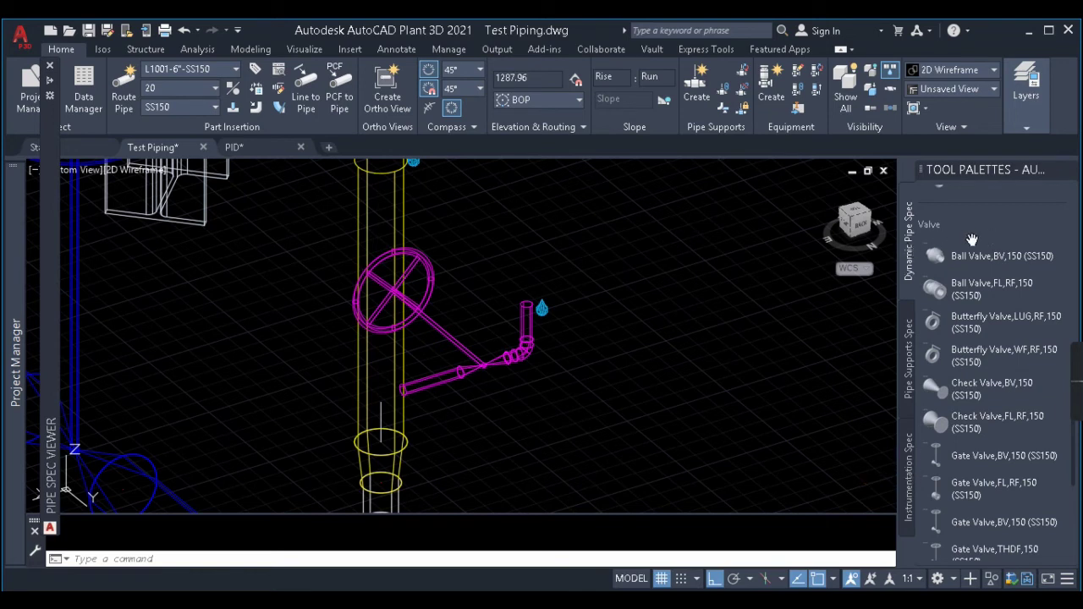
Step: Look through the pipe spec, pipe support and instrumentation components for a pressure gauge to fit the branch
scroll(1007, 347, down, 10)
scroll(998, 299, up, 6)
scroll(998, 298, up, 10)
click(908, 372)
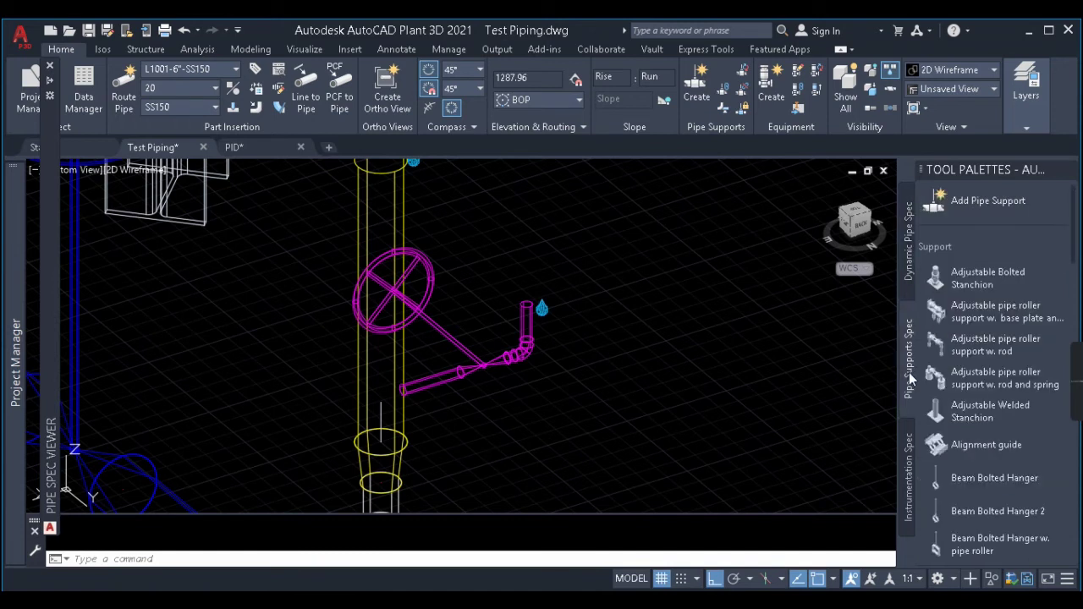
scroll(991, 380, down, 10)
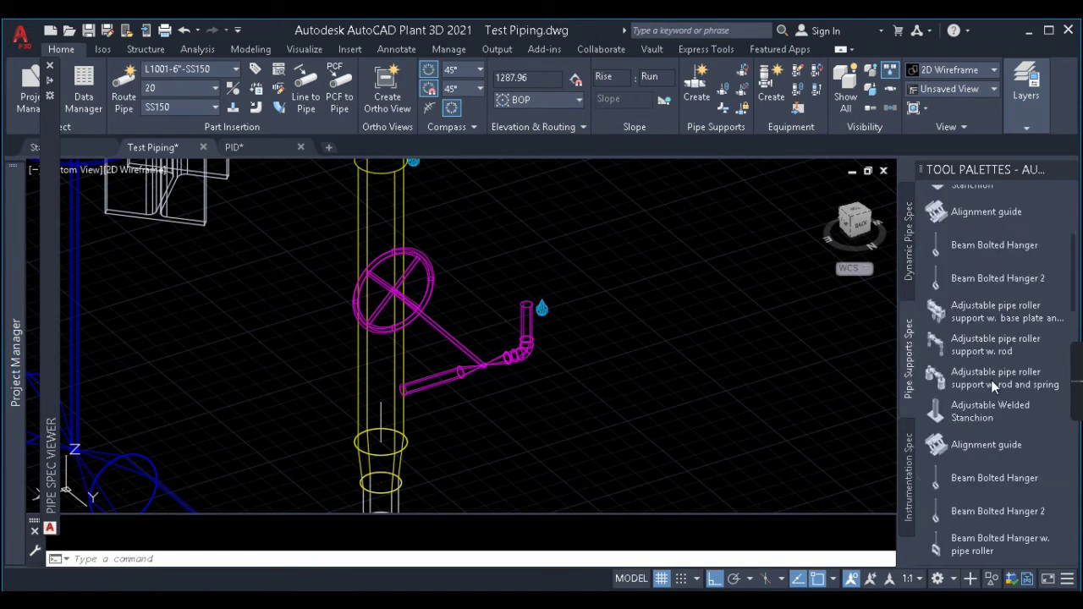
click(909, 470)
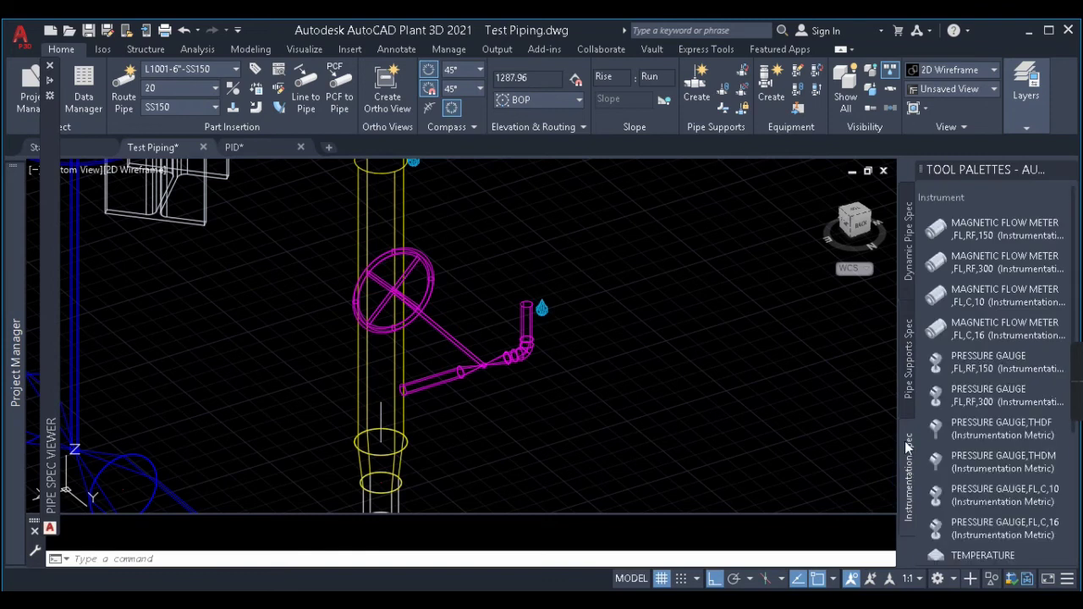
click(908, 369)
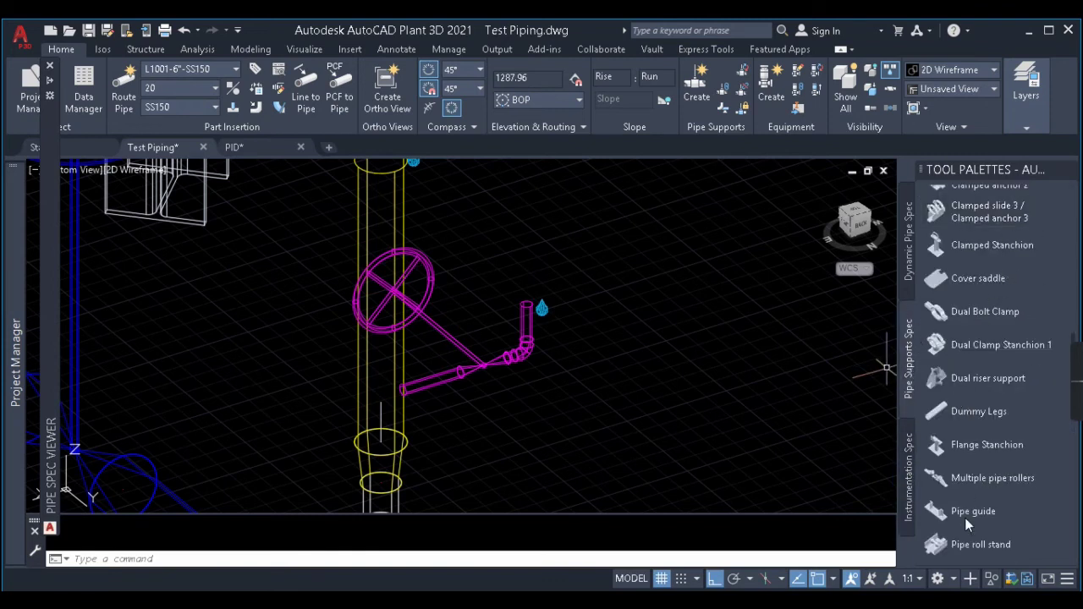
click(909, 469)
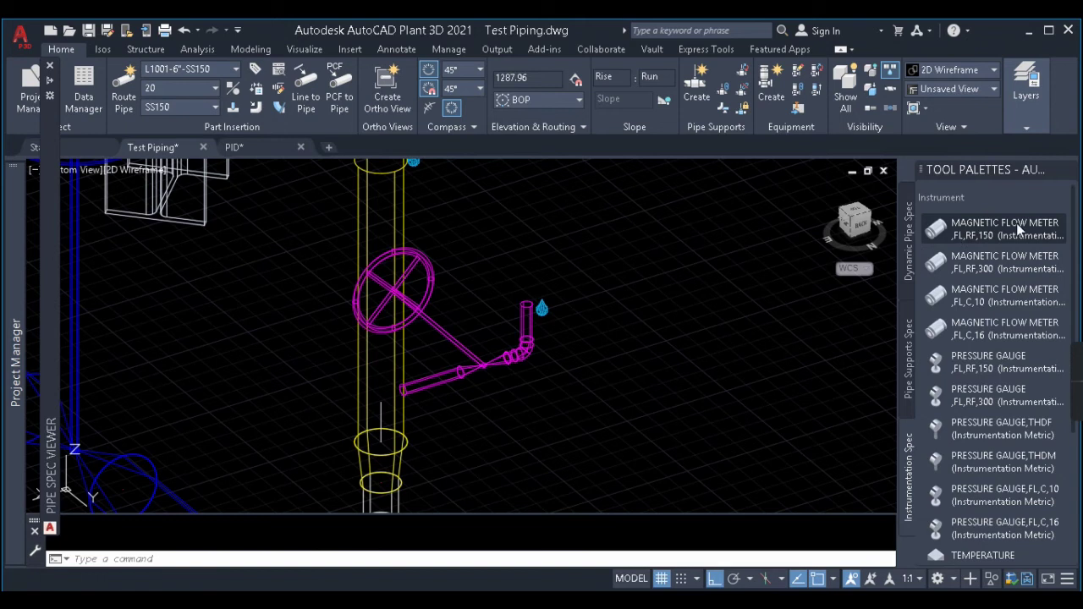
scroll(968, 417, down, 2)
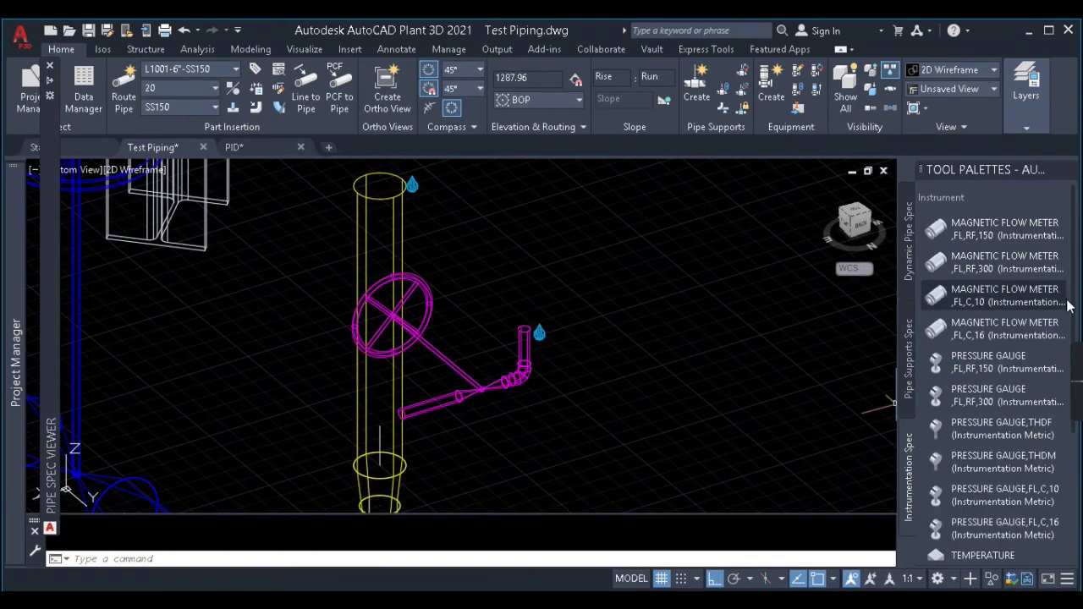
scroll(1076, 309, down, 1)
mouse_move(1076, 309)
mouse_down()
mouse_move(1081, 442)
mouse_move(1073, 312)
mouse_up()
scroll(1073, 311, up, 2)
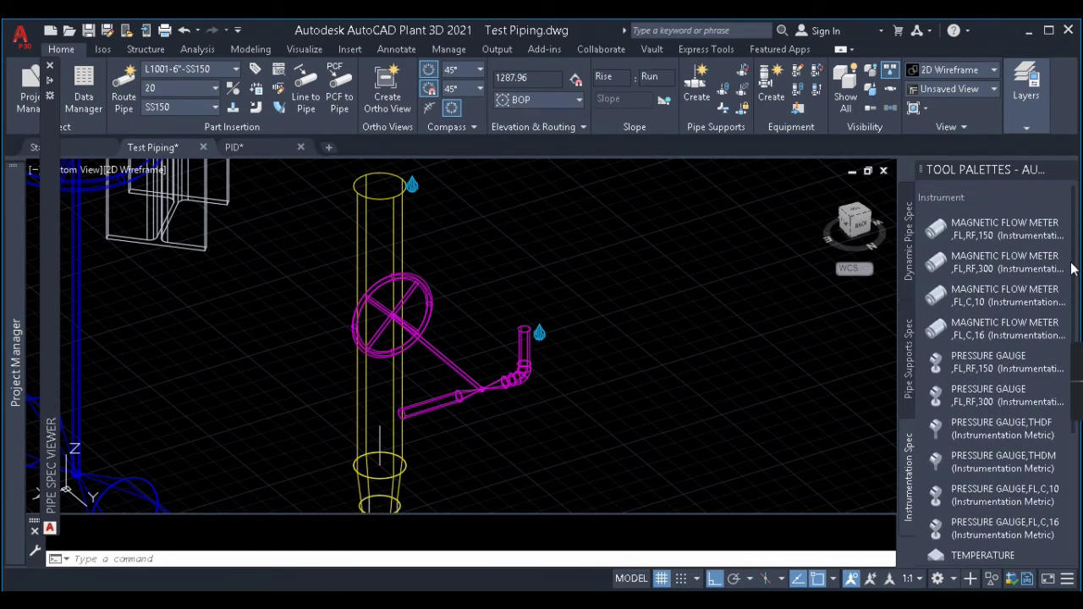
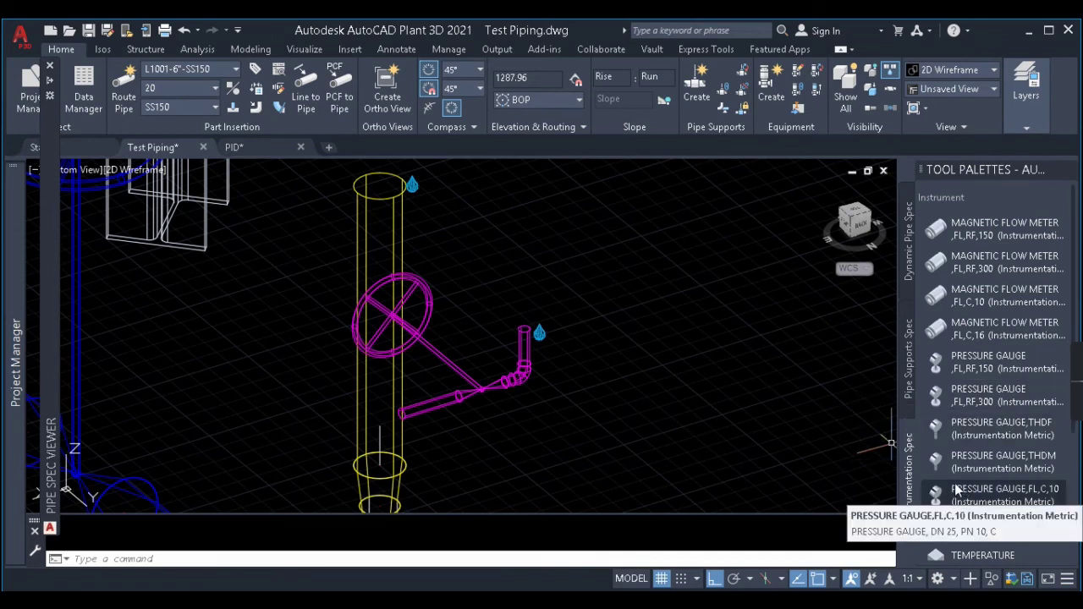
Step: Attach a pressure gauge from the instrumentation spec to the open upper end of the branch's short vertical pipe and set its rotation
scroll(514, 335, up, 5)
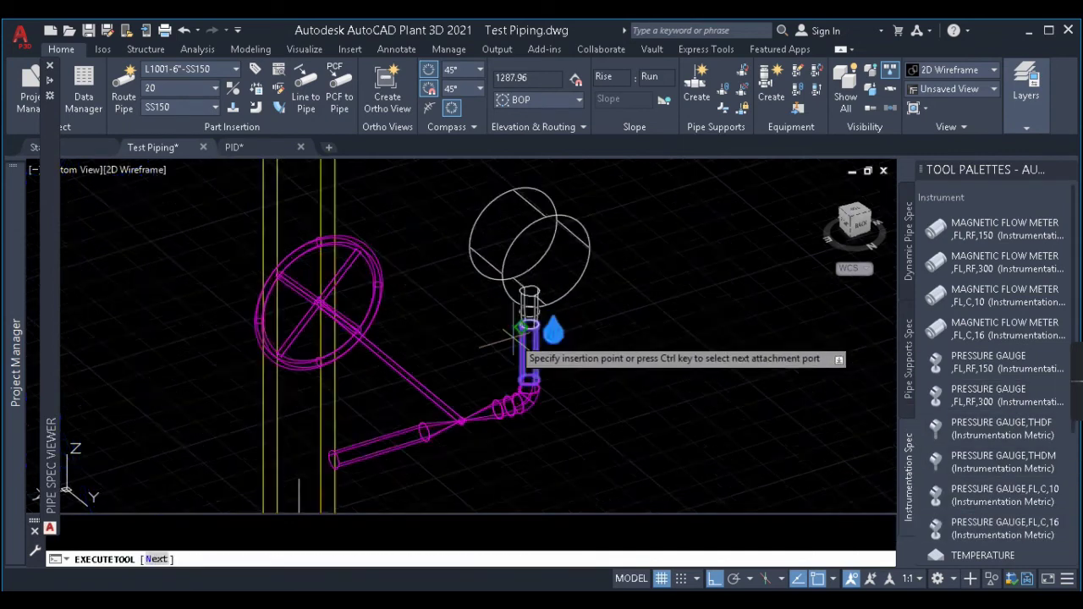
click(553, 306)
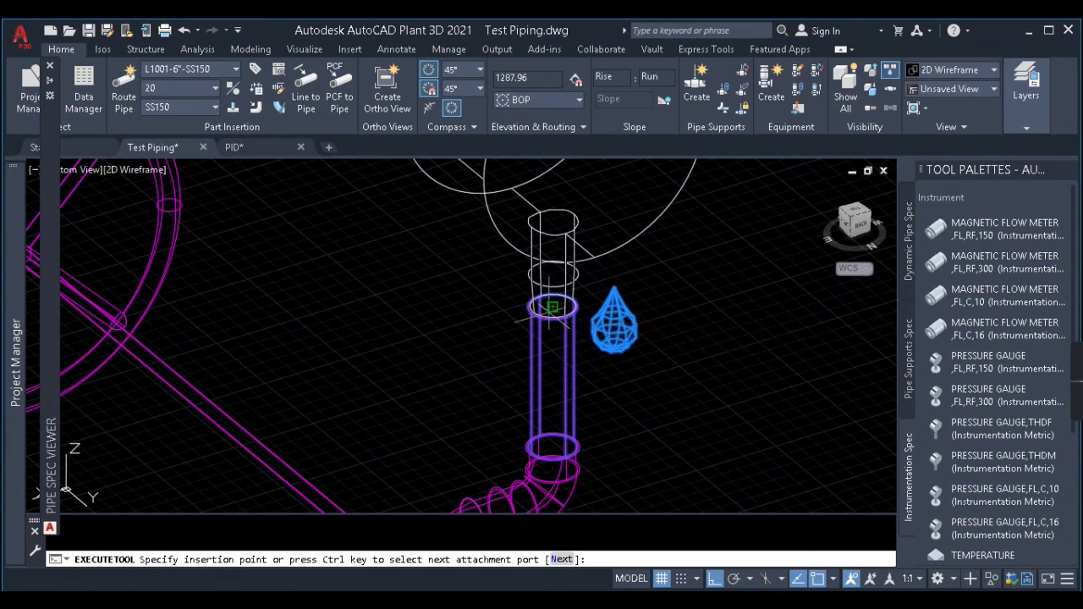
click(680, 392)
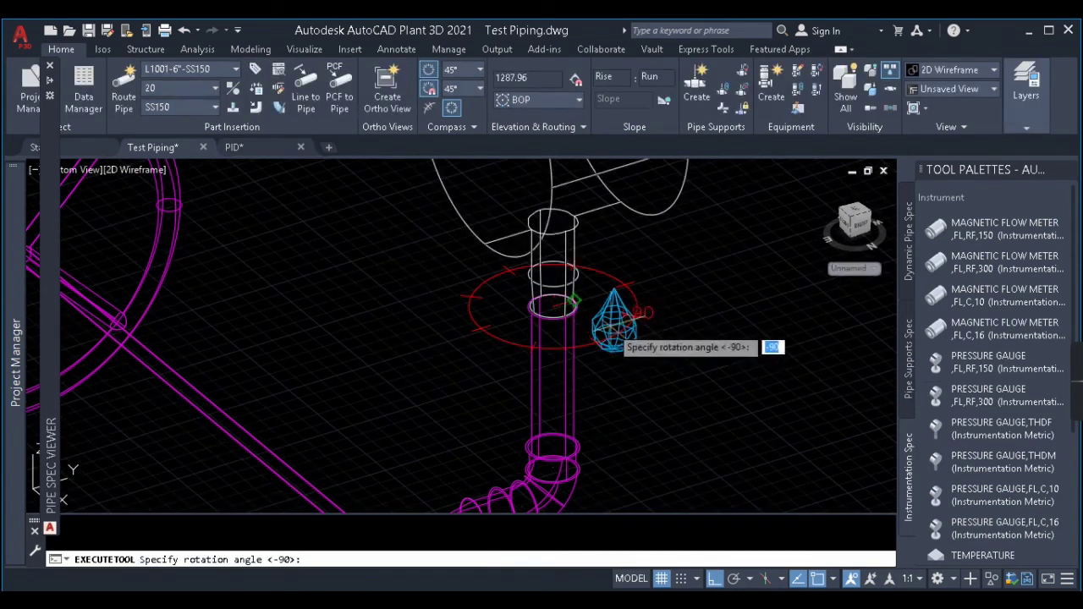
scroll(626, 320, down, 3)
scroll(677, 335, down, 4)
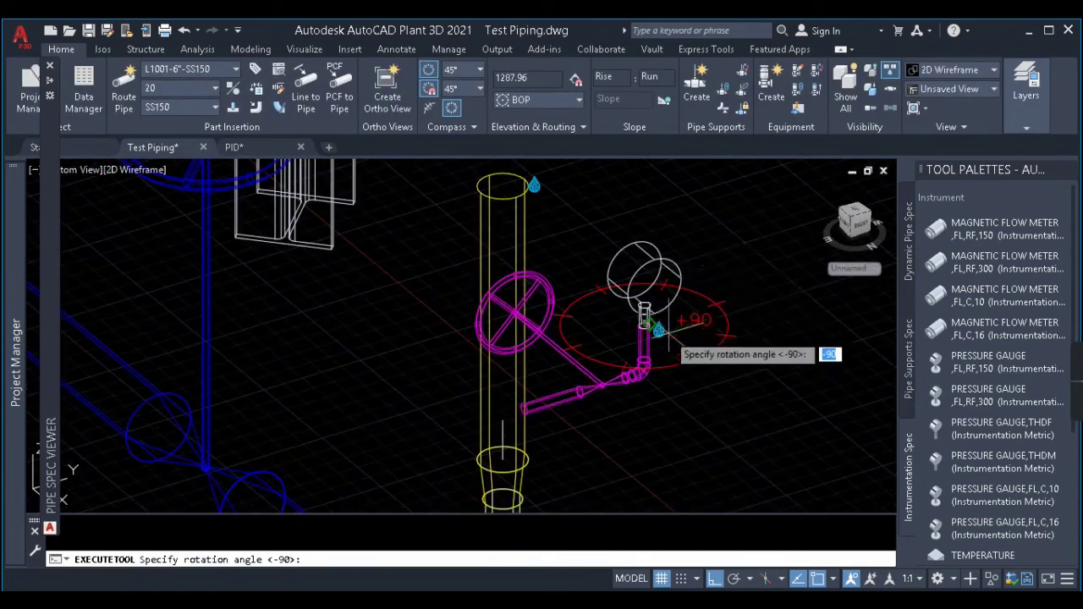
click(662, 213)
key(Escape)
Step: Check the connection between the pressure gauge and the short vertical pipe by selecting each part in turn
scroll(655, 309, up, 4)
click(662, 399)
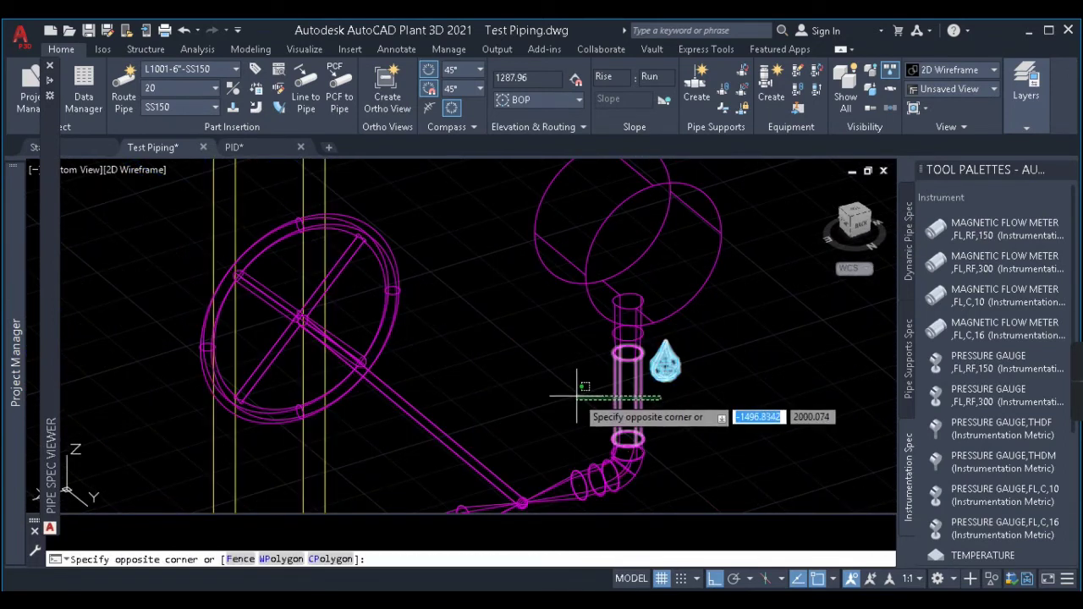
click(584, 402)
key(Escape)
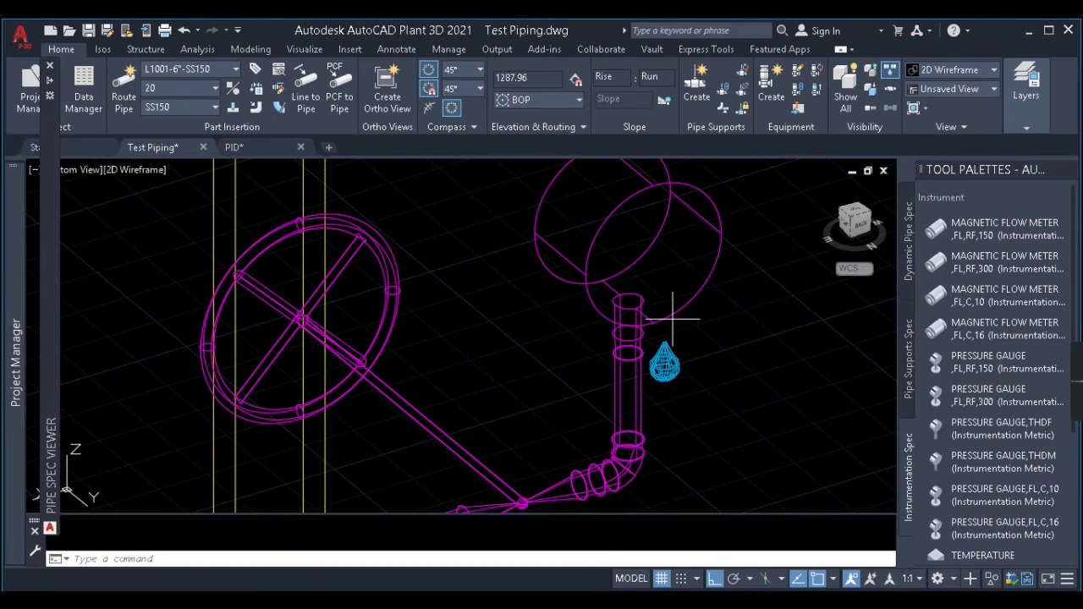
click(673, 315)
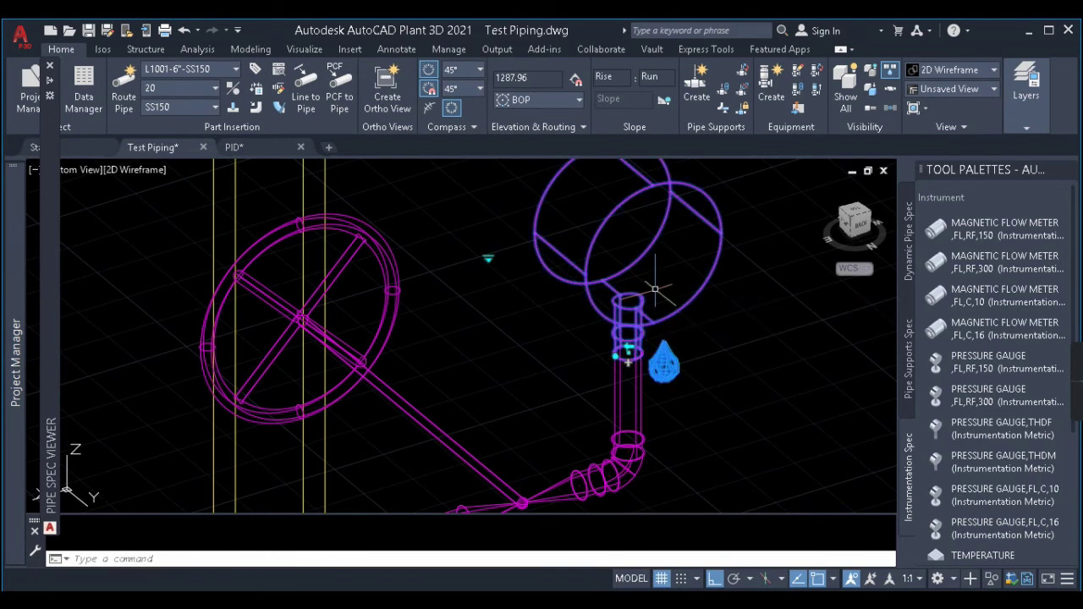
click(638, 395)
key(Escape)
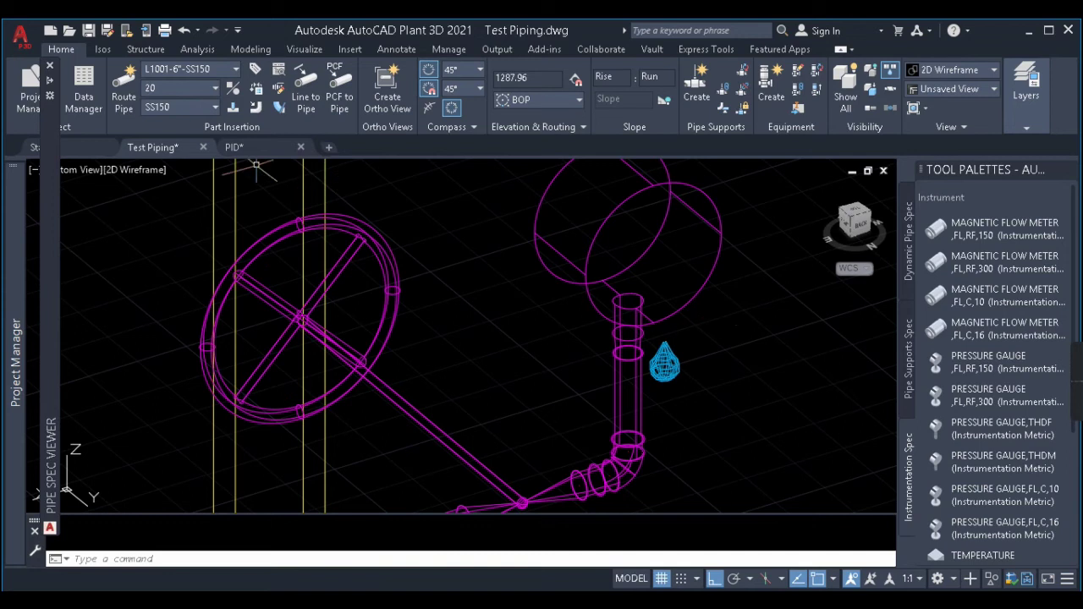
click(622, 385)
key(Escape)
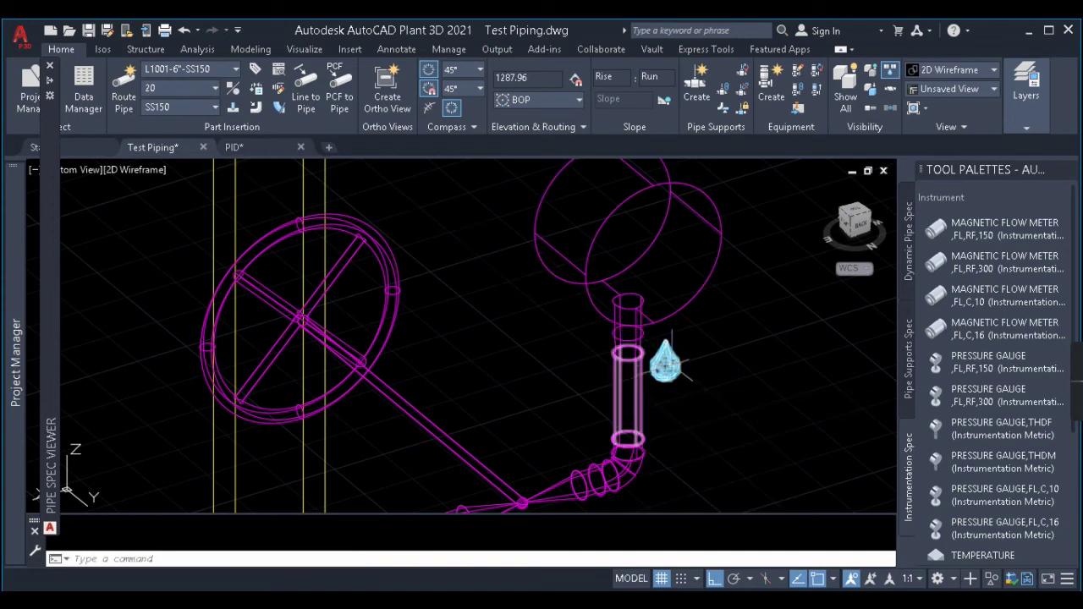
click(671, 362)
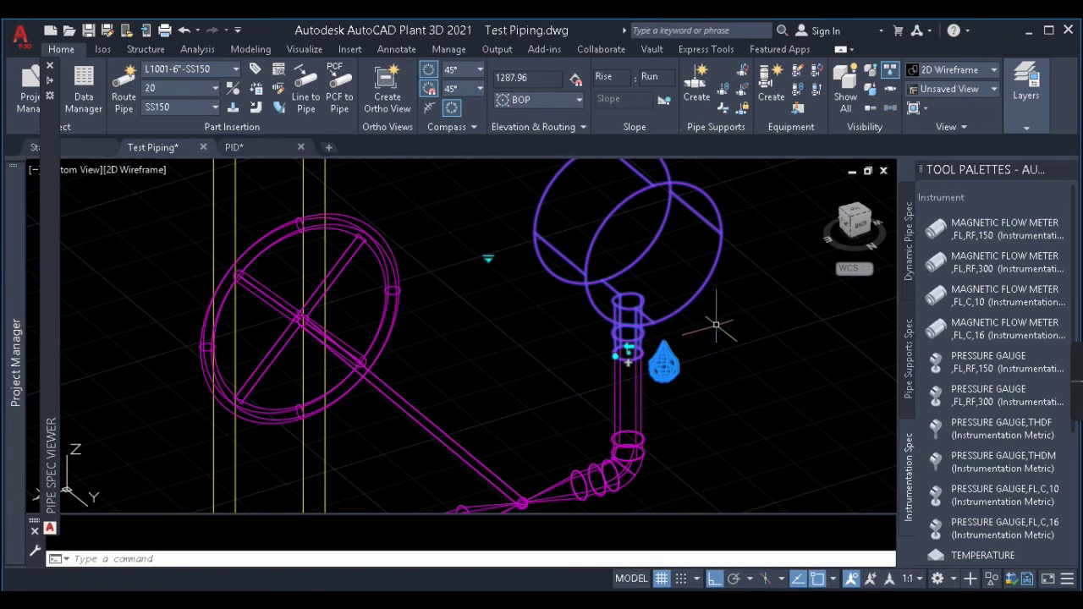
key(Escape)
Step: Look through the SS150 pipe spec's flanges and examine the valved gauge branch on the pump discharge pipe
scroll(611, 262, down, 4)
middle_drag(633, 327, 597, 329)
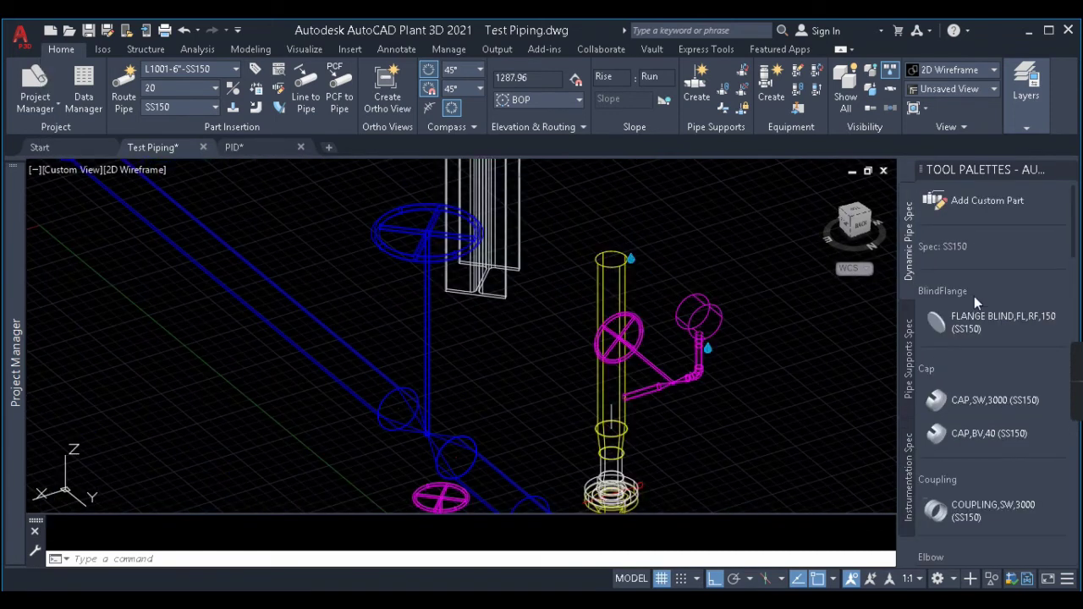
scroll(1003, 398, down, 5)
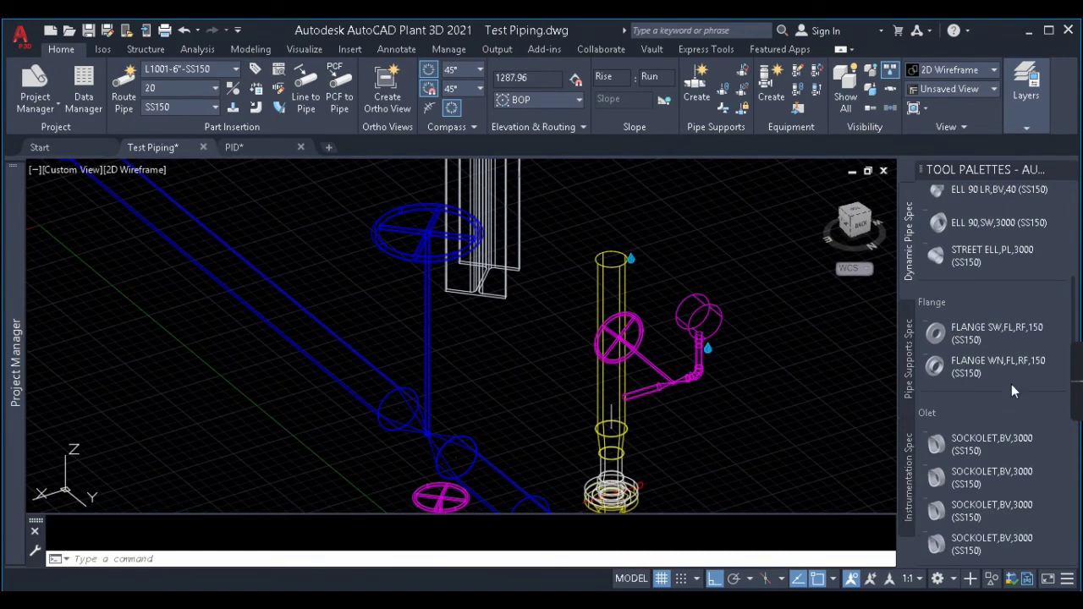
click(997, 333)
scroll(711, 338, up, 4)
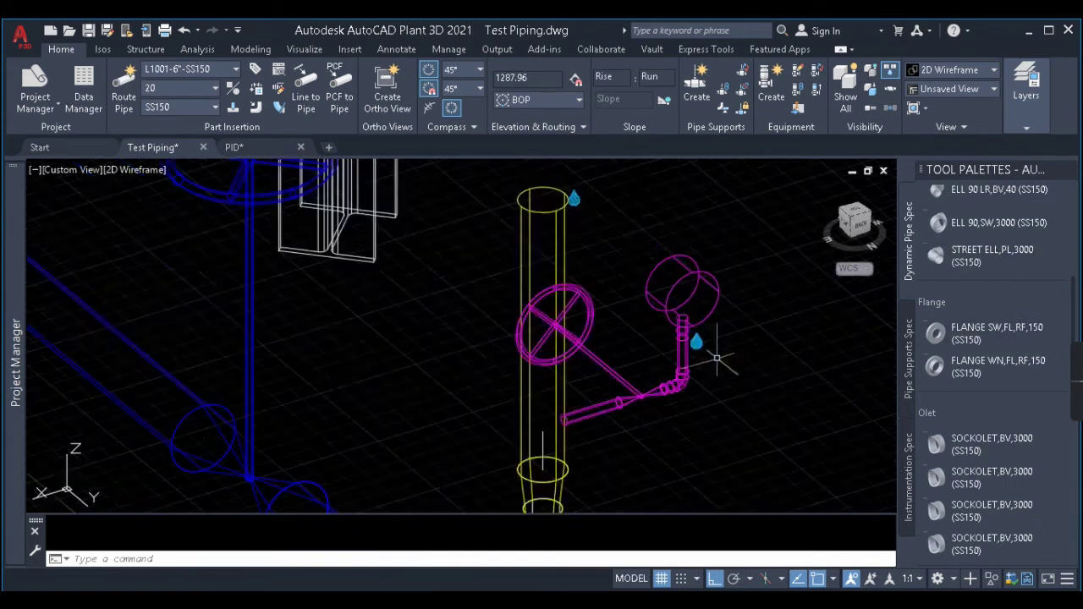
middle_drag(712, 341, 600, 341)
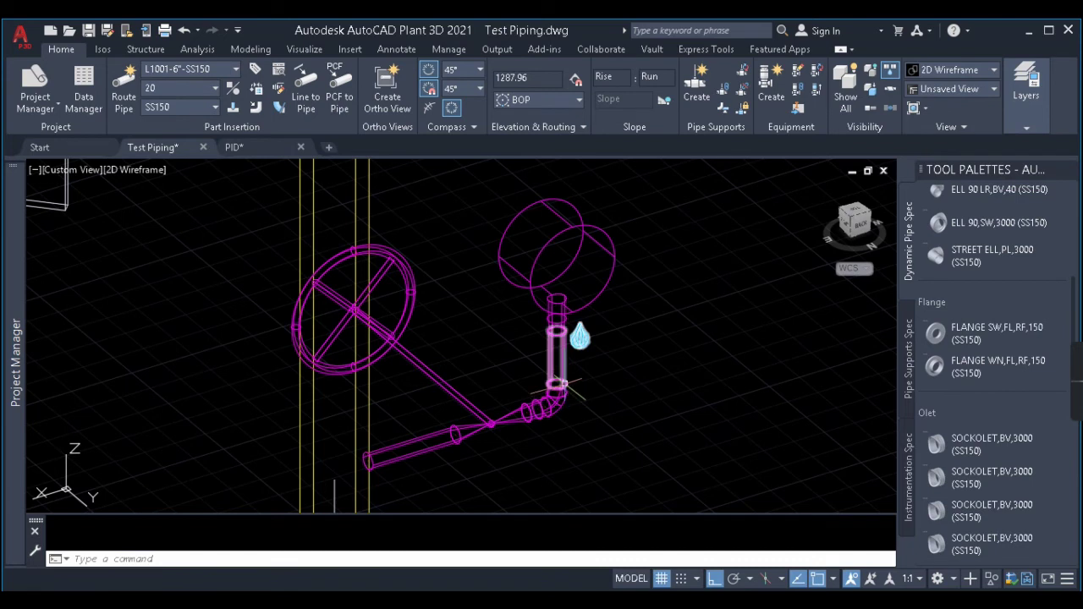
scroll(560, 382, up, 2)
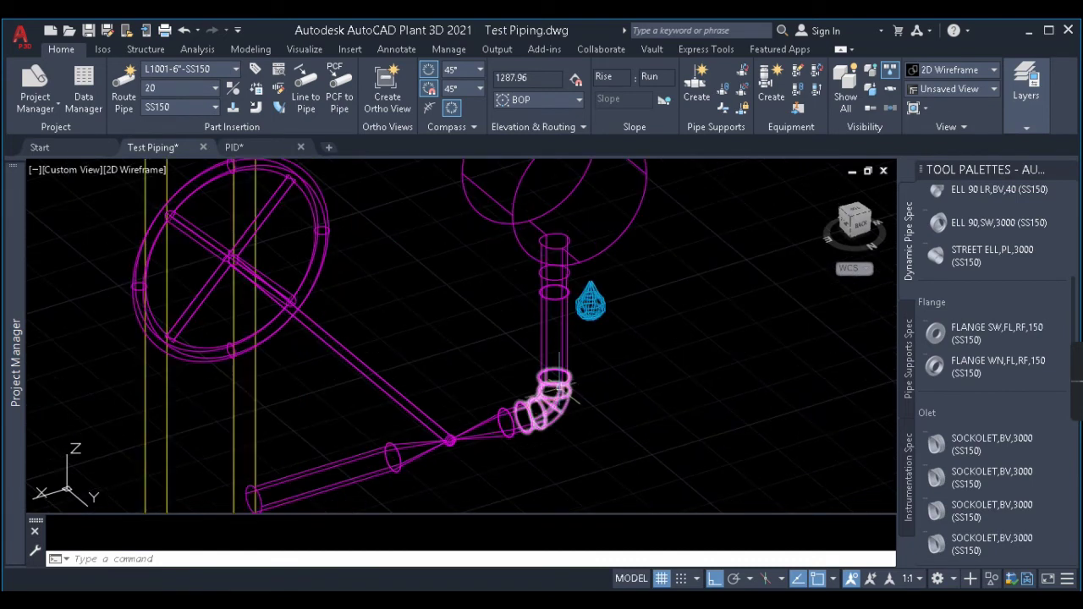
scroll(582, 311, down, 4)
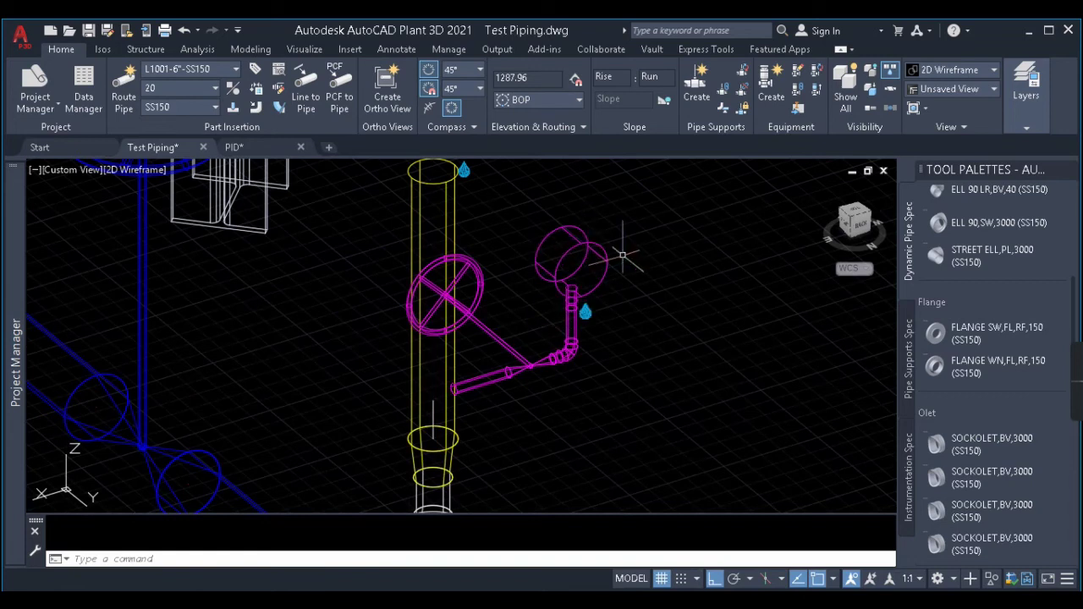
scroll(622, 254, down, 3)
scroll(592, 262, up, 2)
scroll(677, 246, down, 2)
scroll(653, 254, up, 3)
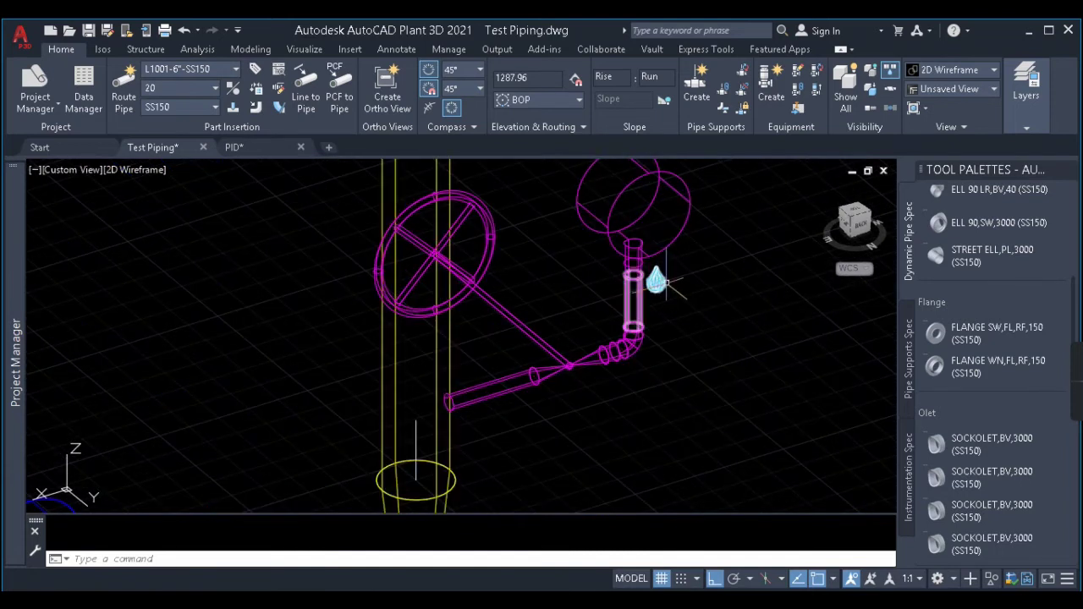
scroll(677, 279, down, 2)
scroll(766, 264, down, 2)
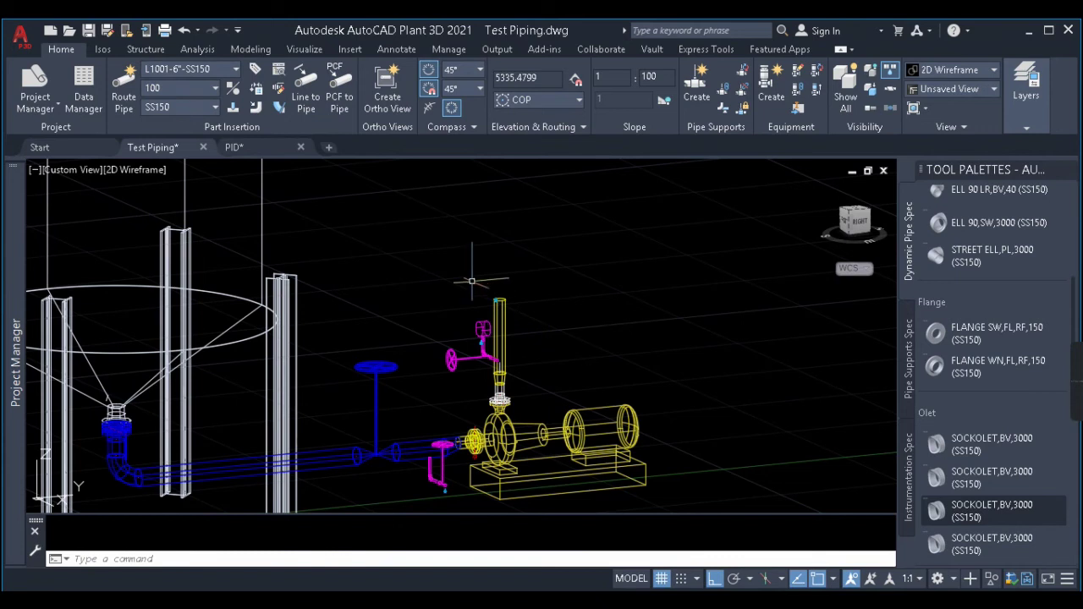
Step: Check the discharge line's number label on the P&ID drawing, then return to the Test Piping model
click(253, 148)
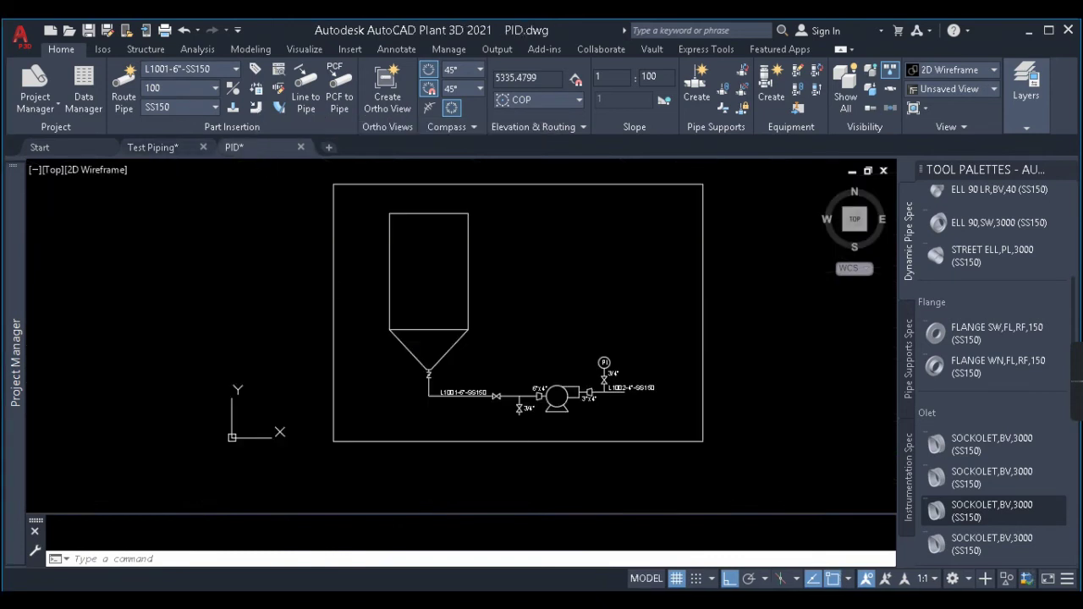
scroll(641, 403, up, 3)
double_click(641, 404)
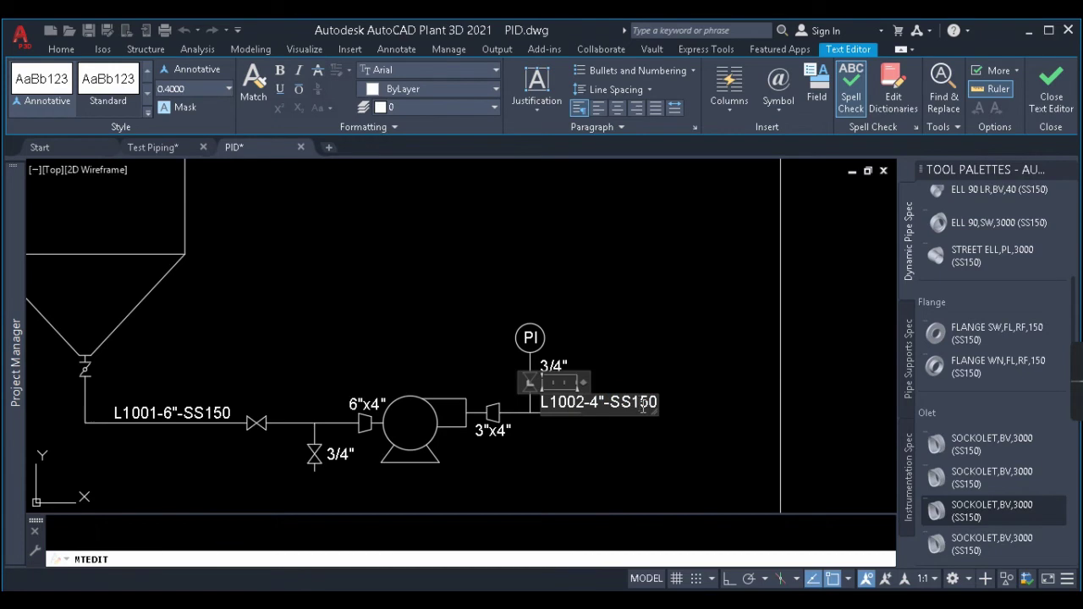
key(Escape)
click(144, 146)
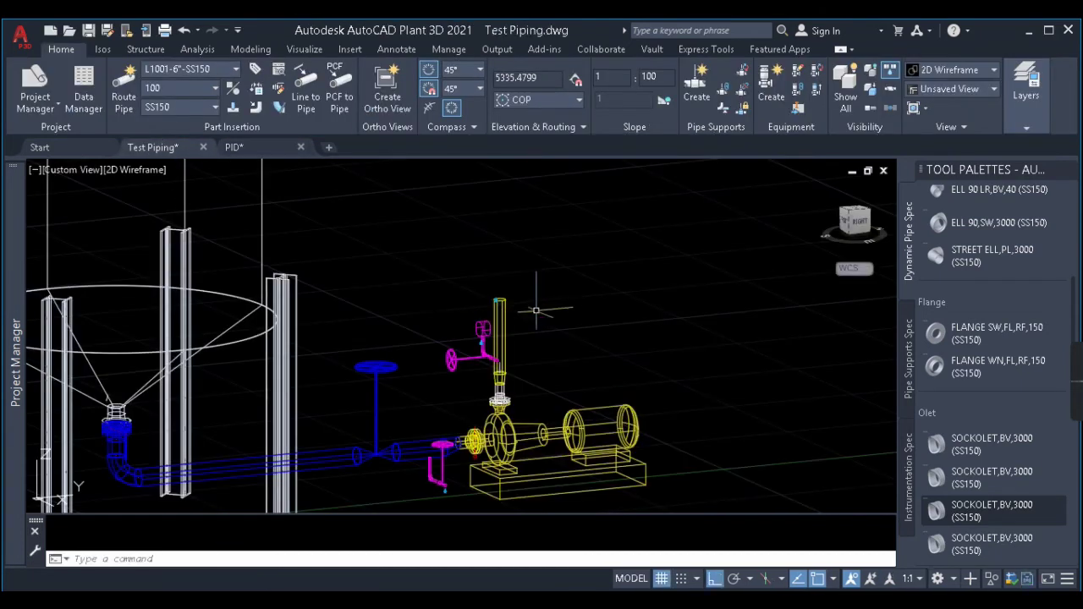
Step: Display the properties of the pump's vertical discharge pipe and extend the selection to its connected line number
scroll(519, 336, up, 1)
scroll(450, 206, up, 1)
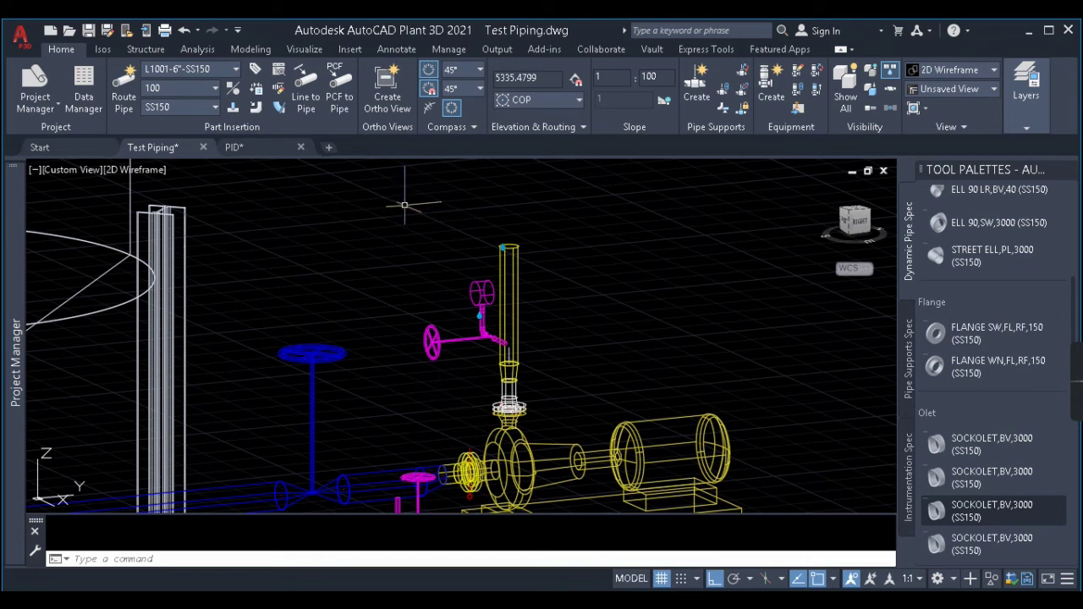
key(ctrl+1)
click(518, 253)
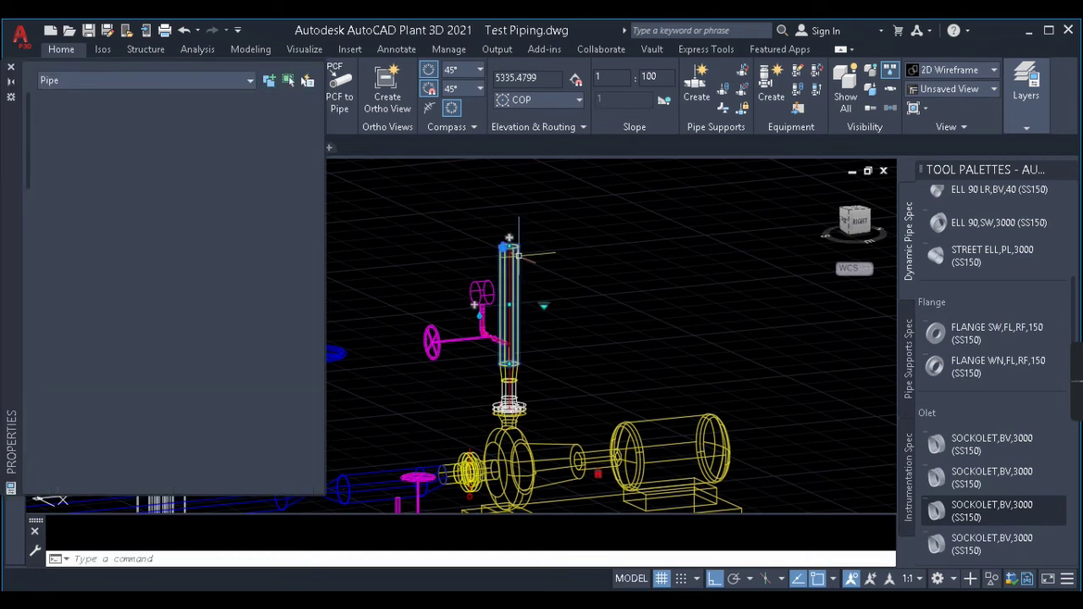
right_click(518, 254)
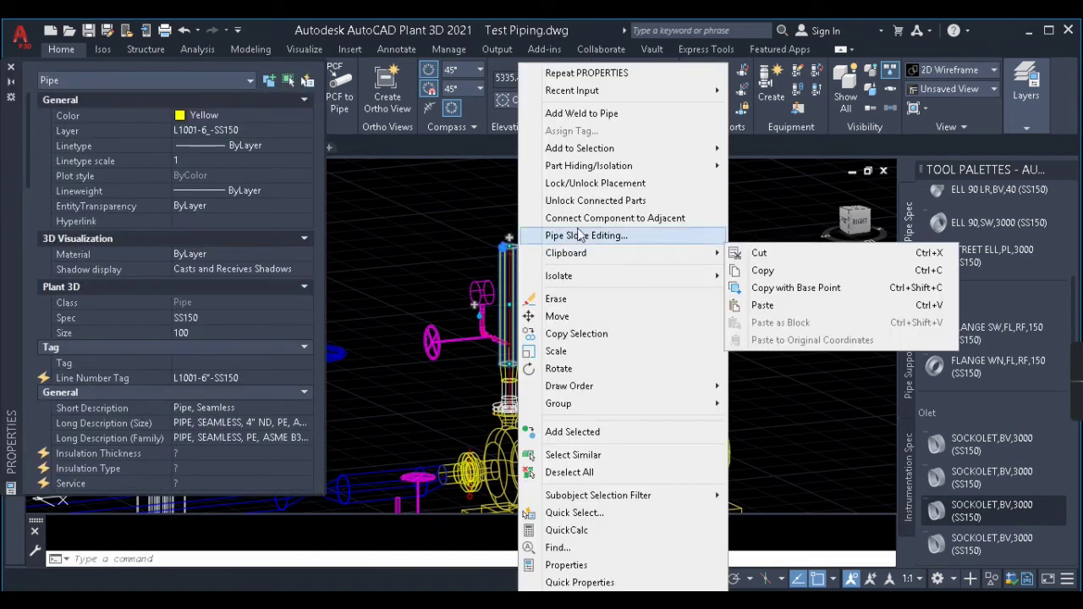
mouse_move(584, 150)
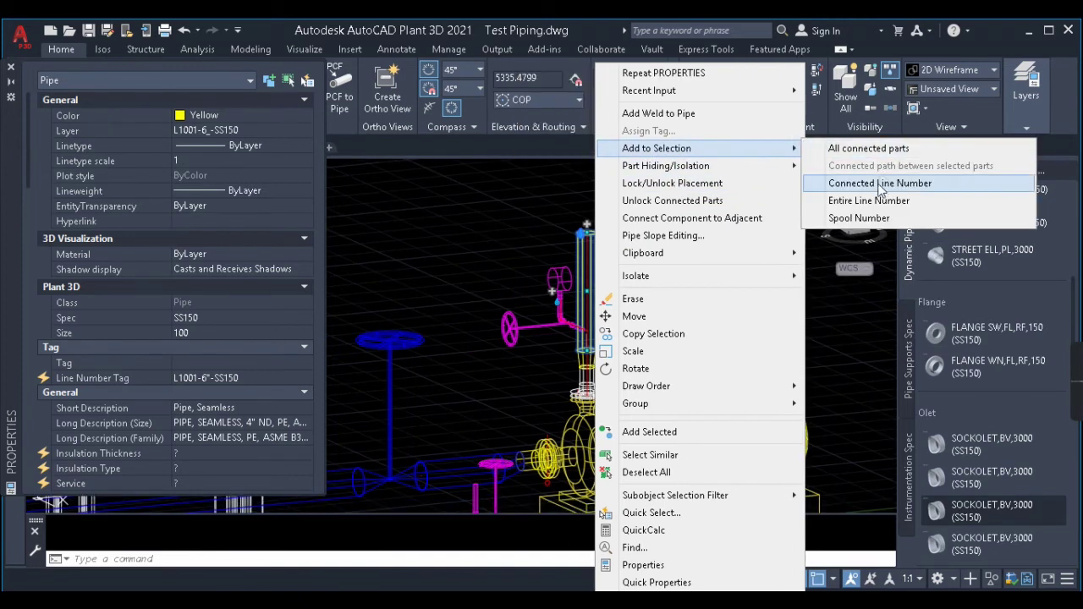
click(880, 184)
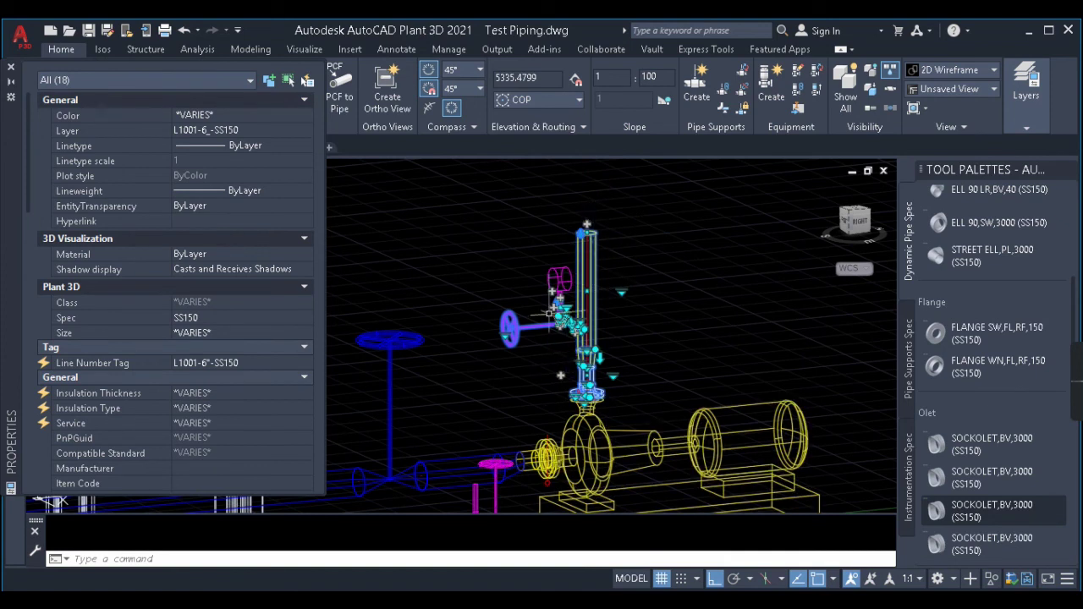
Step: Assign the new line number tag L1002-4"-SS150 to the selected discharge piping and its valved branch
scroll(571, 297, up, 3)
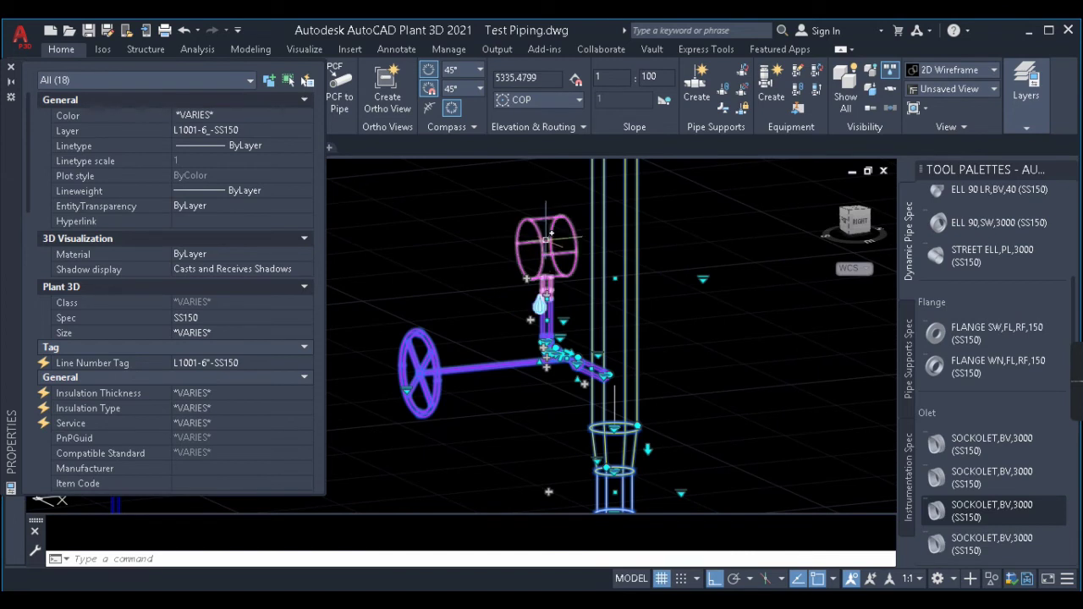
scroll(551, 307, up, 3)
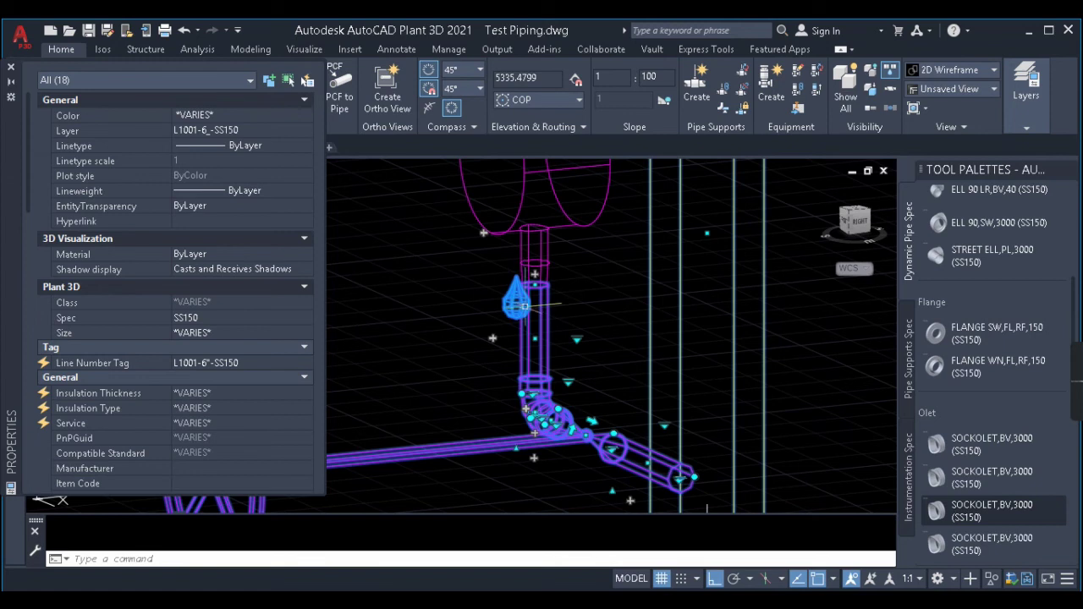
scroll(559, 268, down, 2)
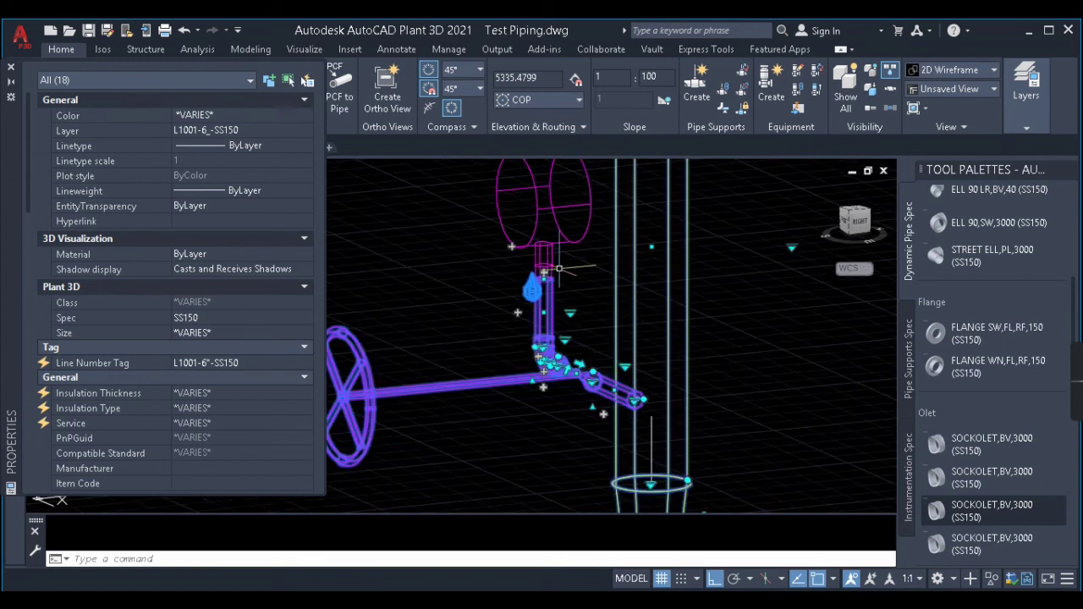
scroll(554, 272, down, 3)
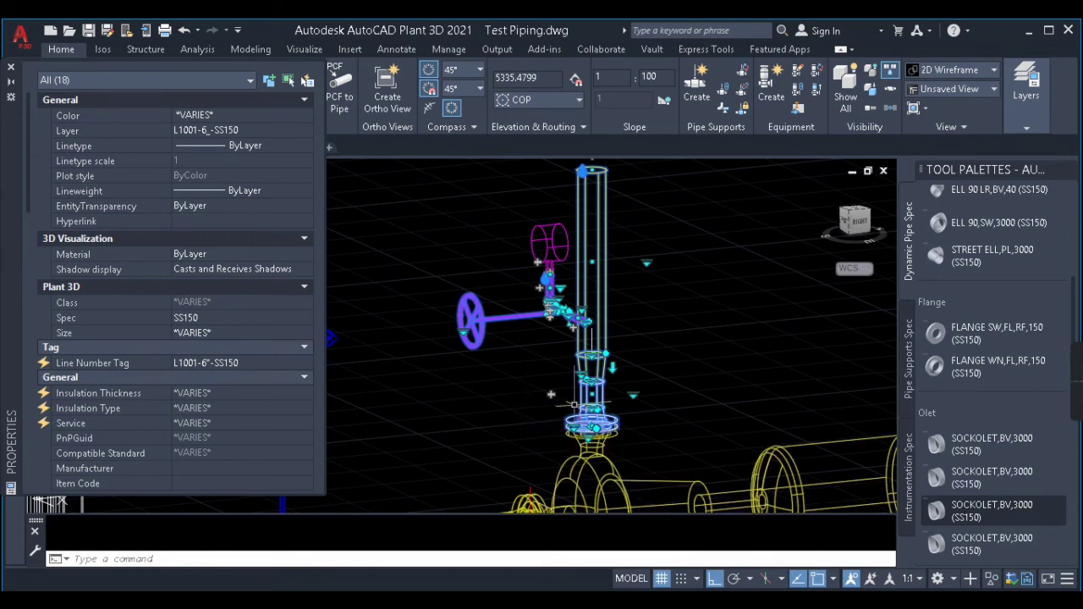
click(225, 366)
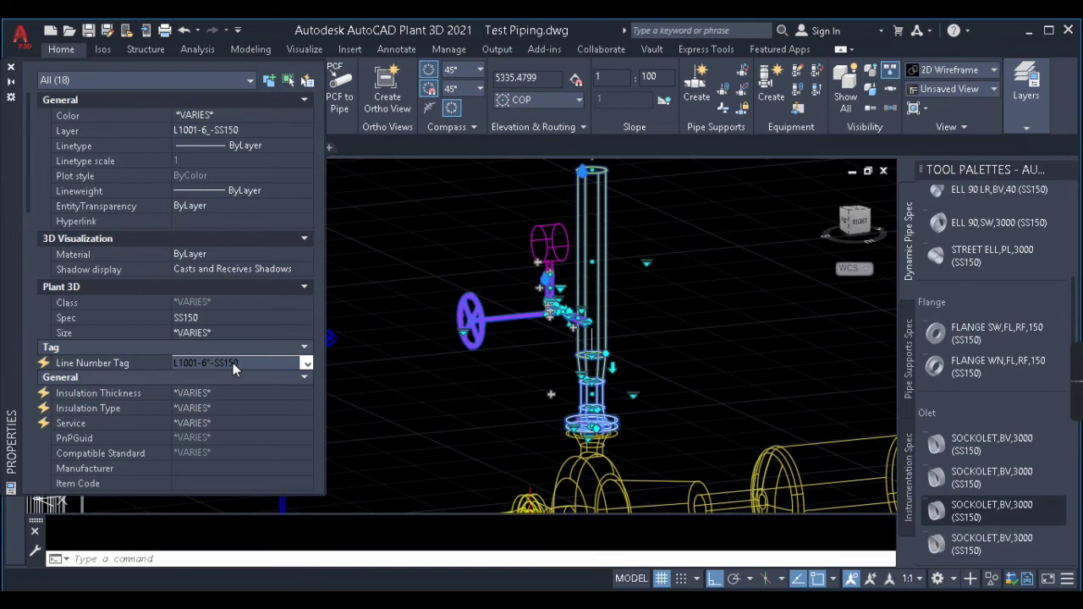
click(232, 363)
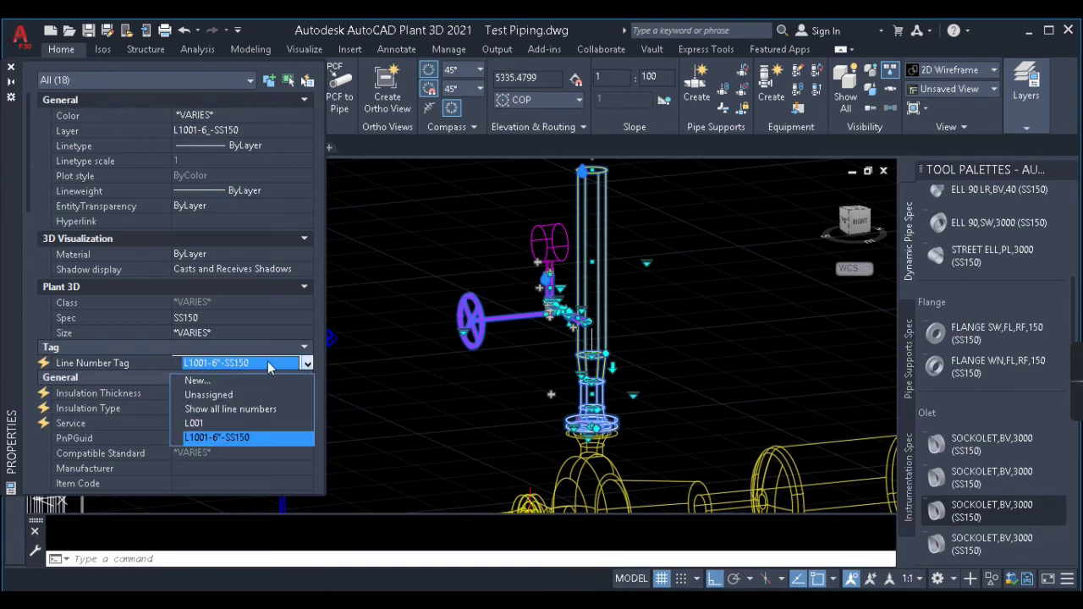
click(214, 384)
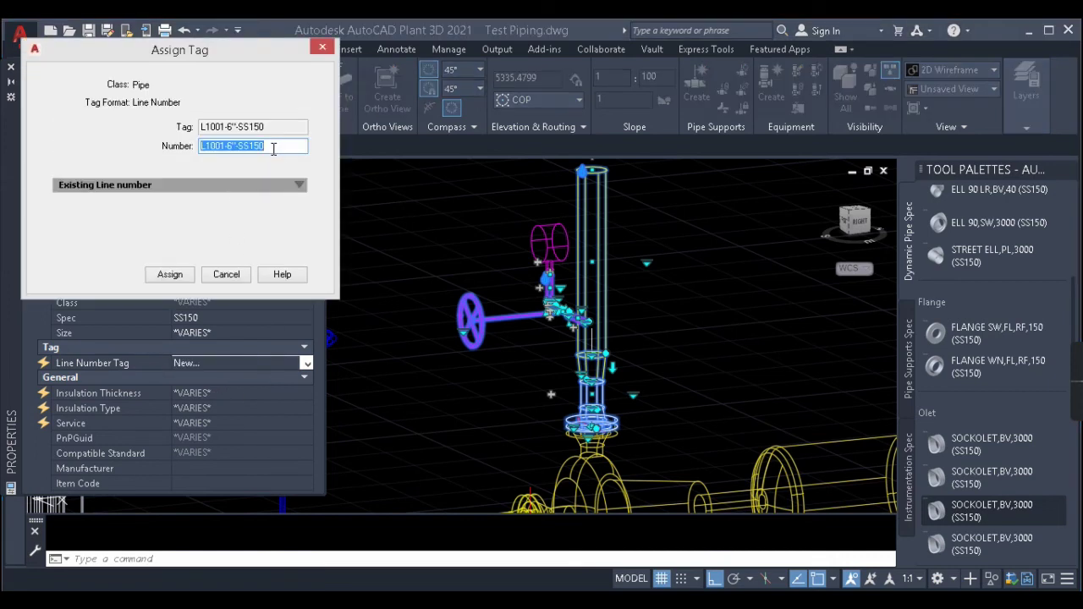
text(L1002-4"-SS150)
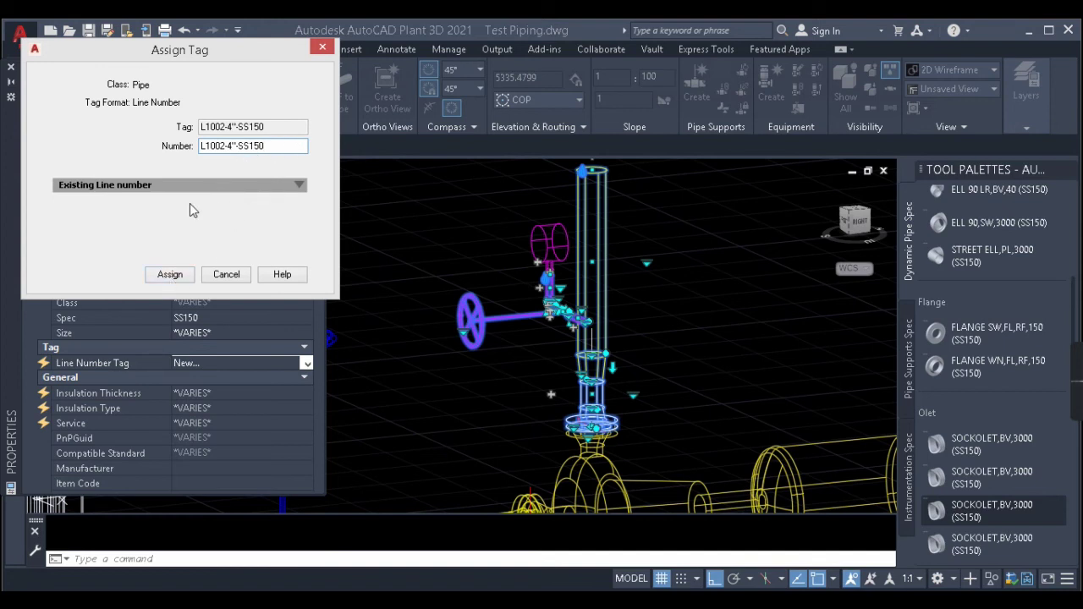
click(169, 275)
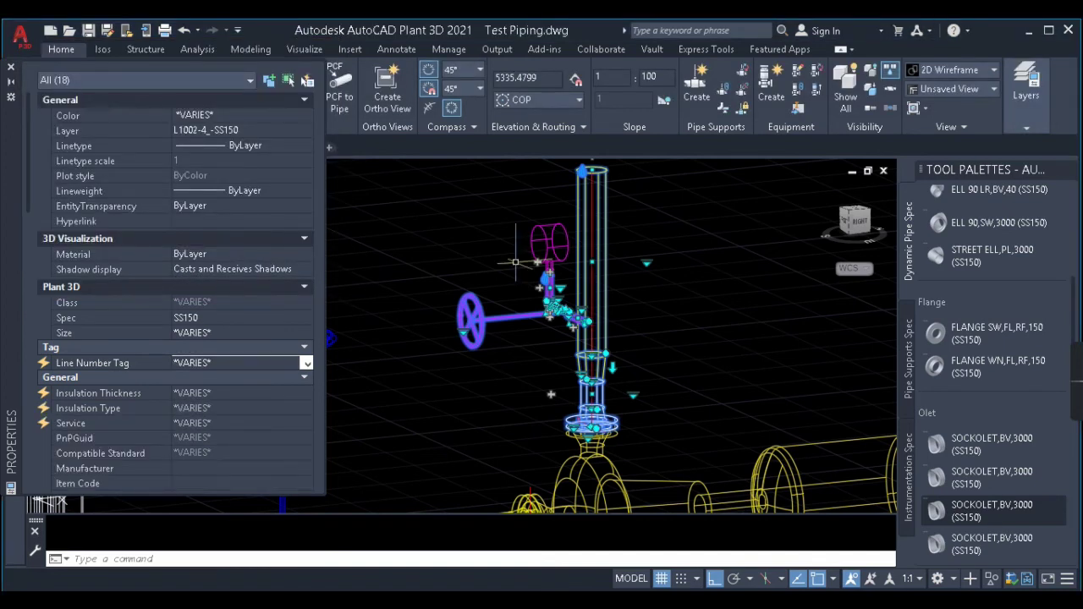
Step: Inspect the properties of the tagged vertical discharge pipe and of the short vertical line inside its lower end, then clear the selection
key(Escape)
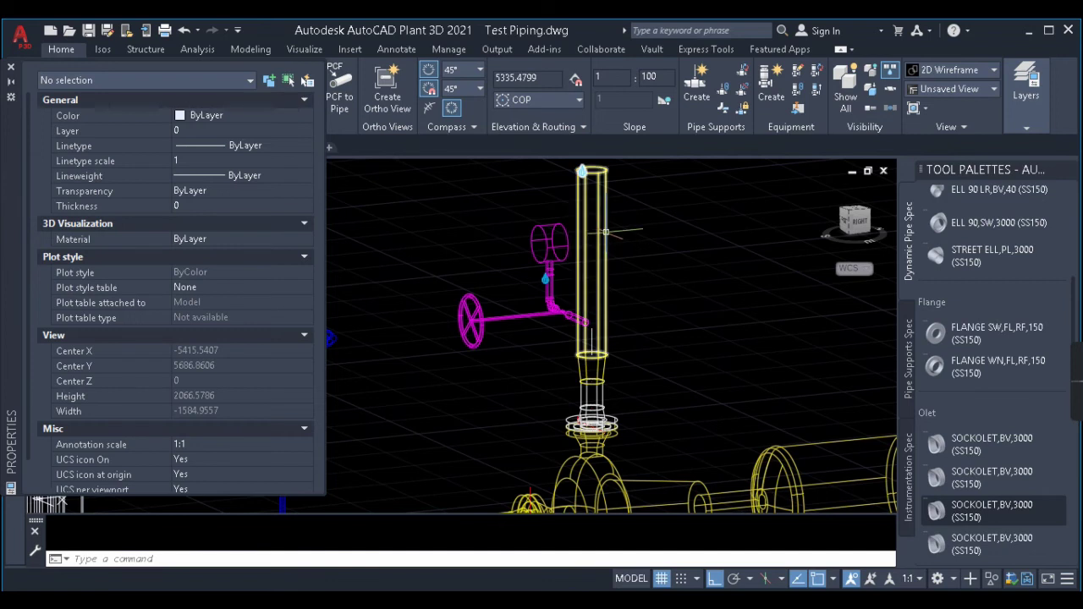
click(601, 254)
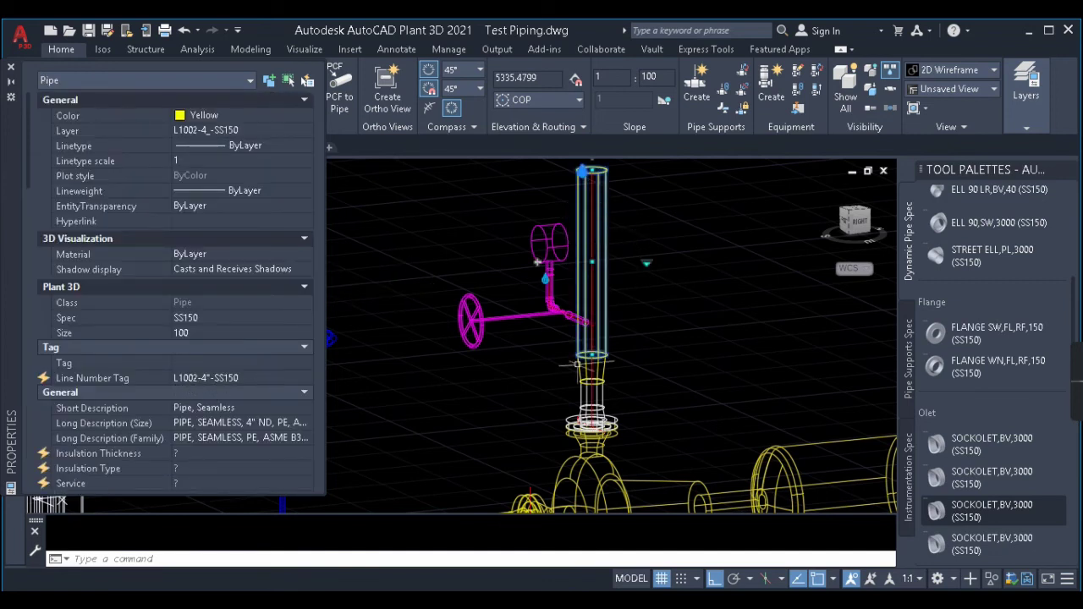
key(Escape)
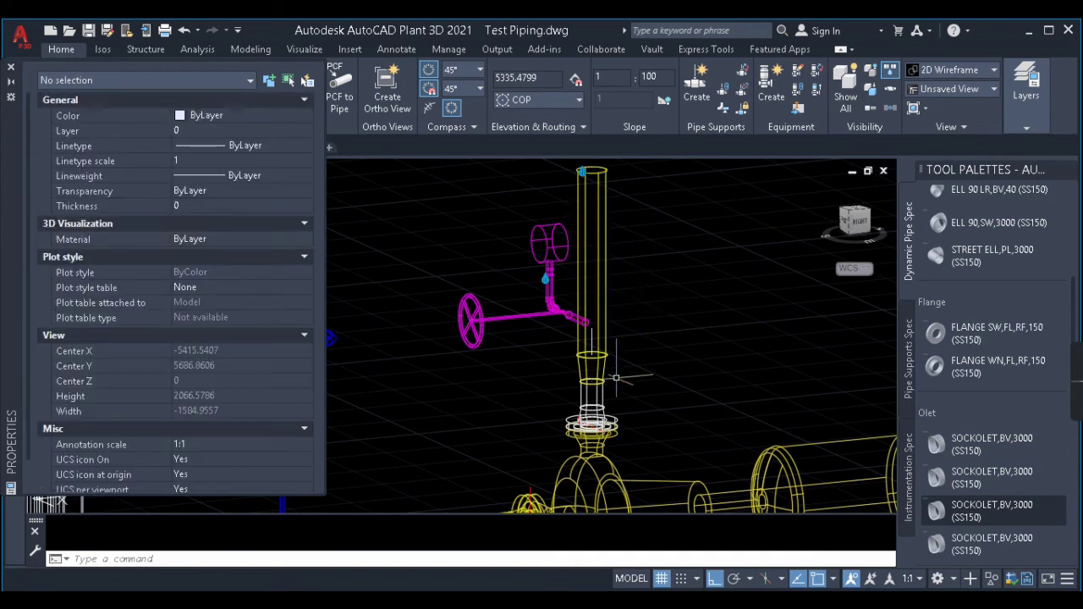
scroll(616, 378, up, 3)
click(591, 320)
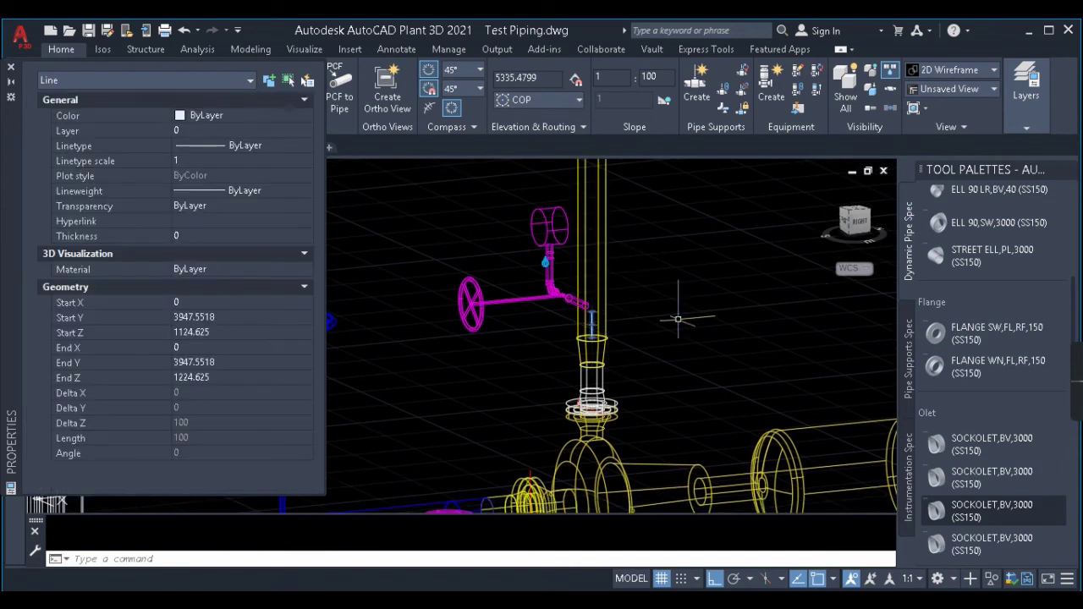
key(Escape)
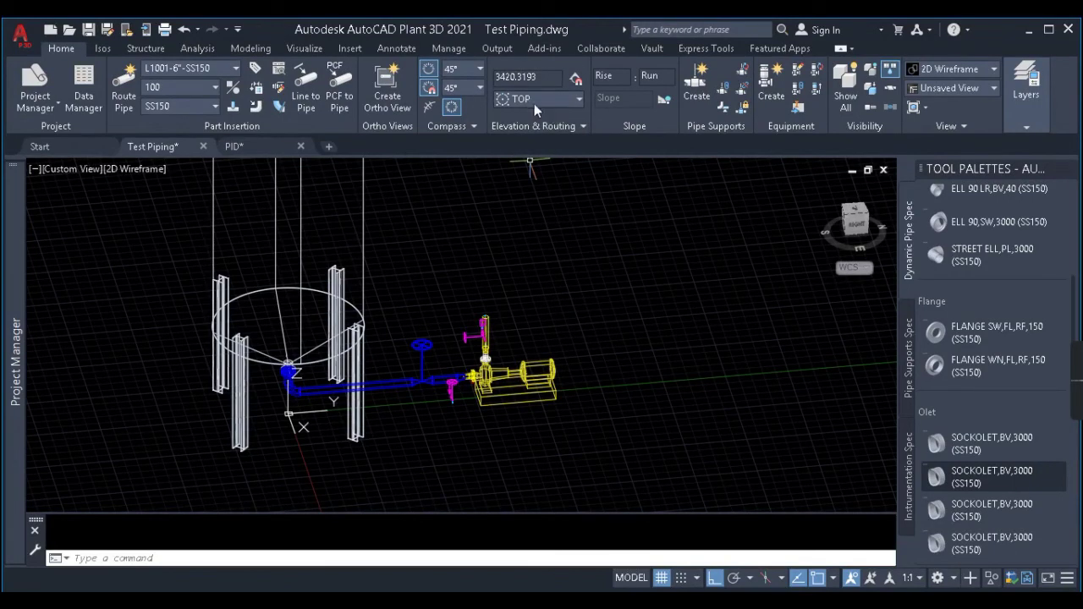
Step: Try routing a size 100 SS150 pipe with TOP alignment in the empty area beyond the pump, turning it 90° at its end
click(575, 99)
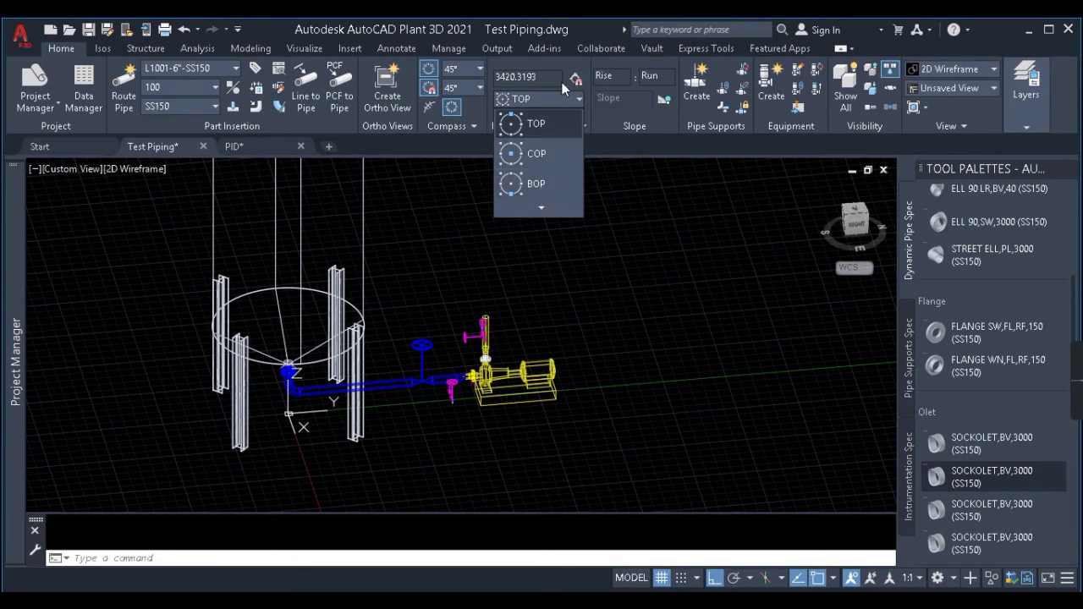
click(529, 125)
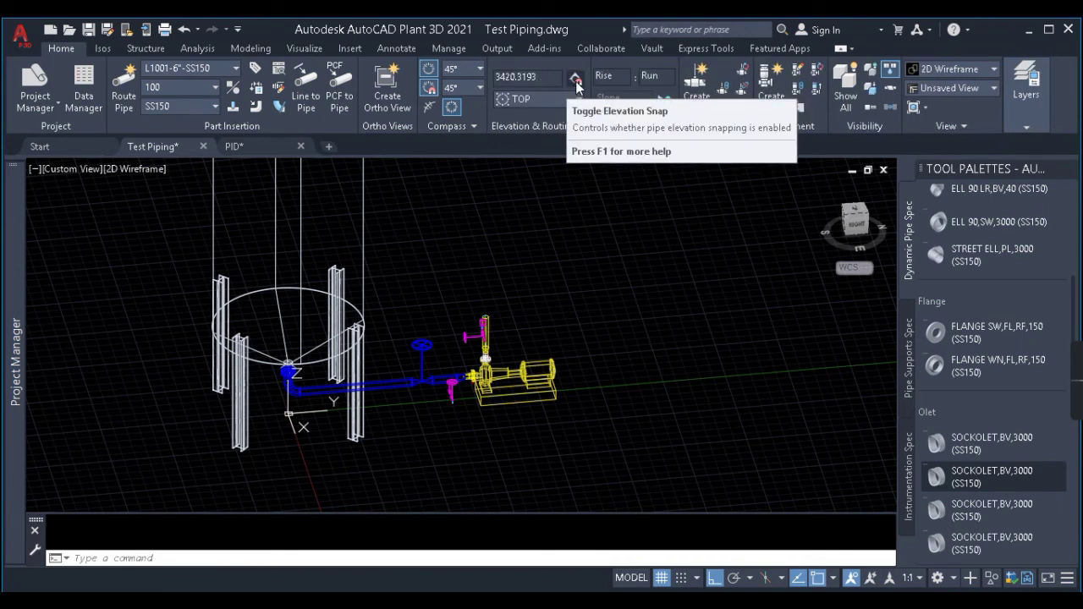
click(575, 81)
click(123, 85)
scroll(626, 288, up, 2)
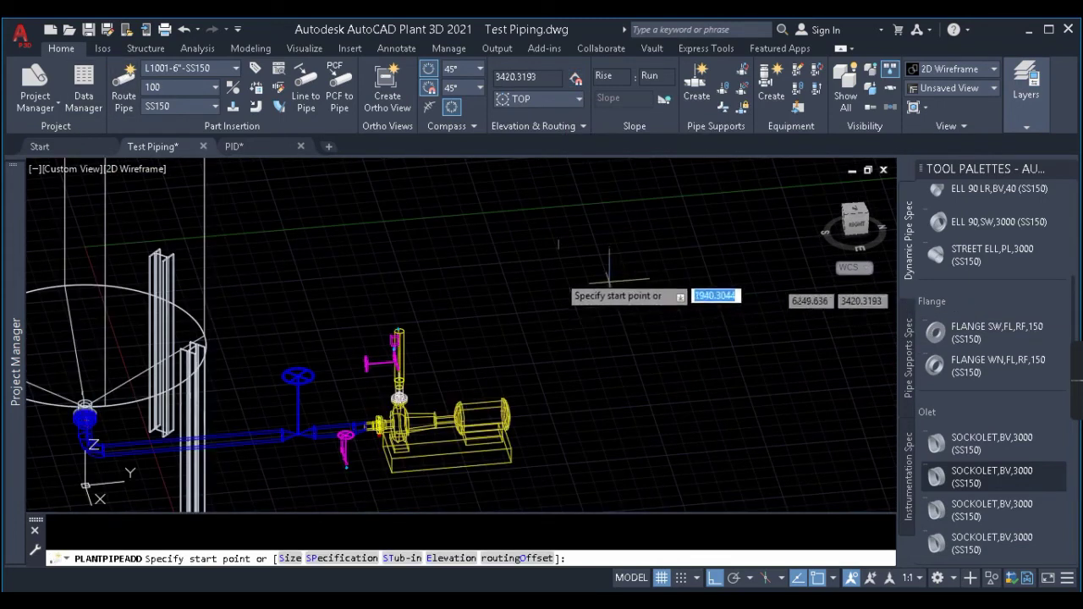
click(481, 298)
scroll(777, 265, up, 5)
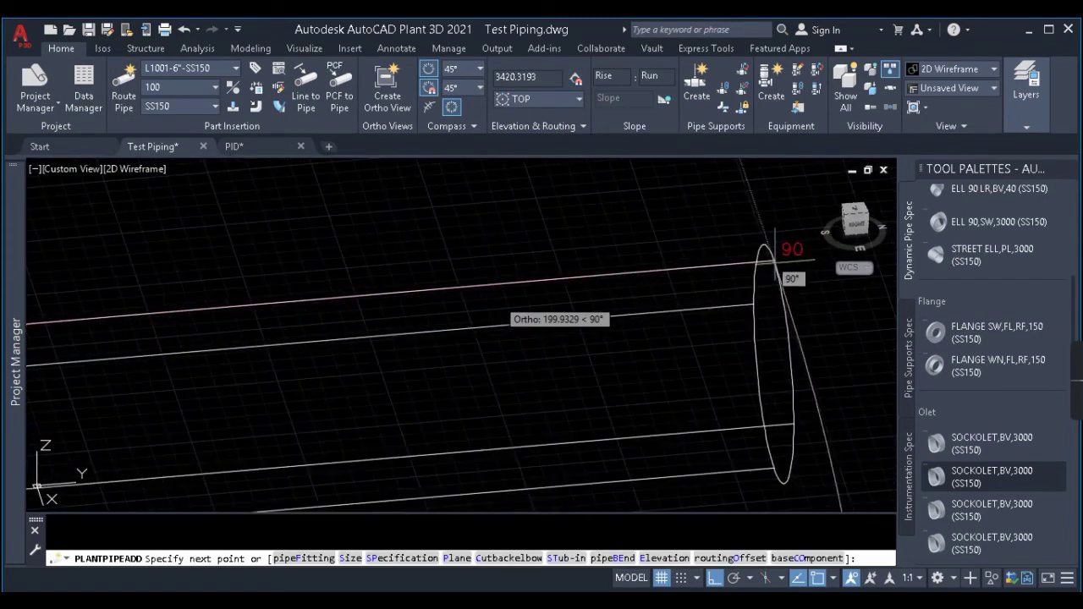
scroll(776, 266, down, 5)
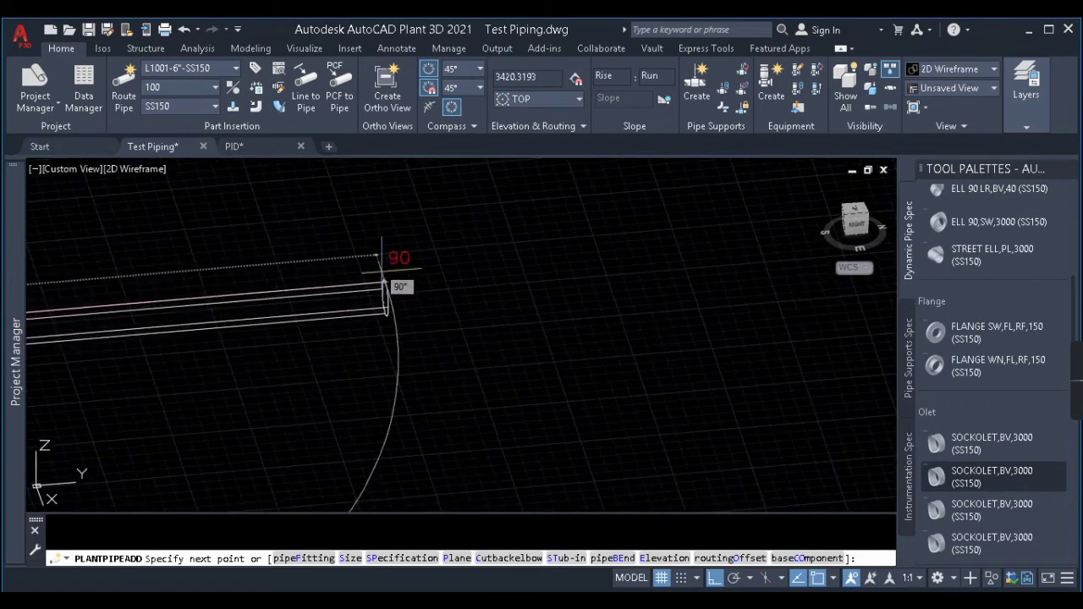
click(645, 285)
scroll(681, 257, down, 5)
text(1)
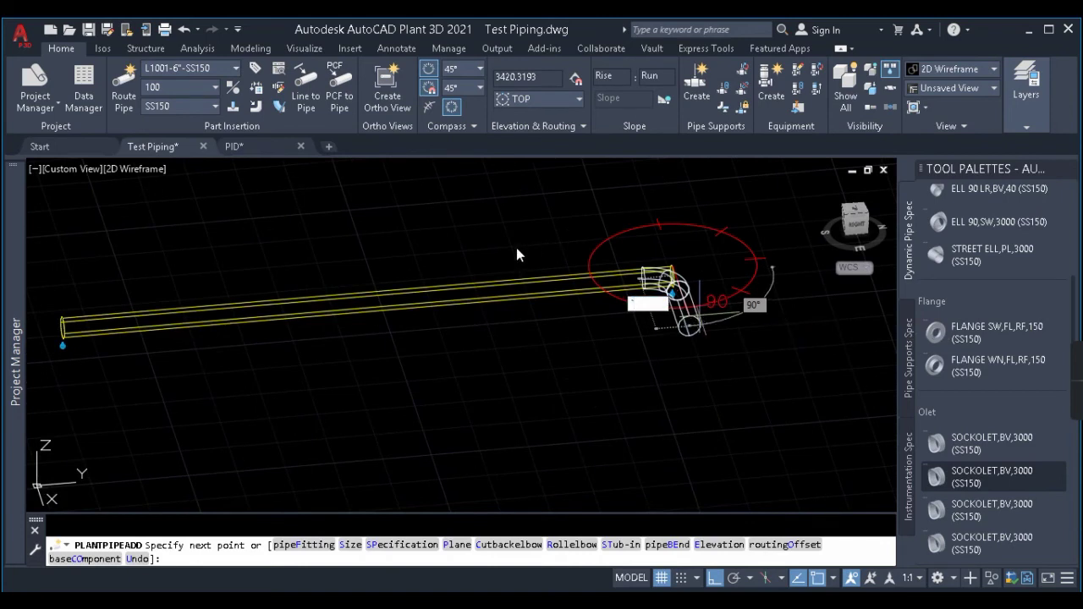
click(839, 236)
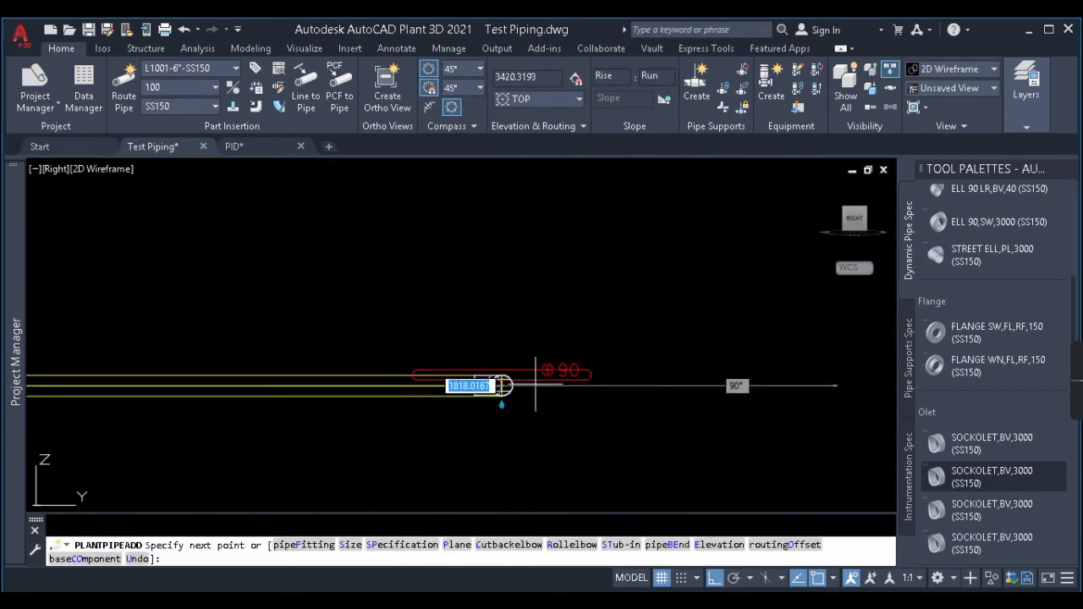
Step: End the trial routing and delete the pipe run with its 90° elbow
key(Escape)
click(441, 361)
click(409, 413)
key(Delete)
click(133, 110)
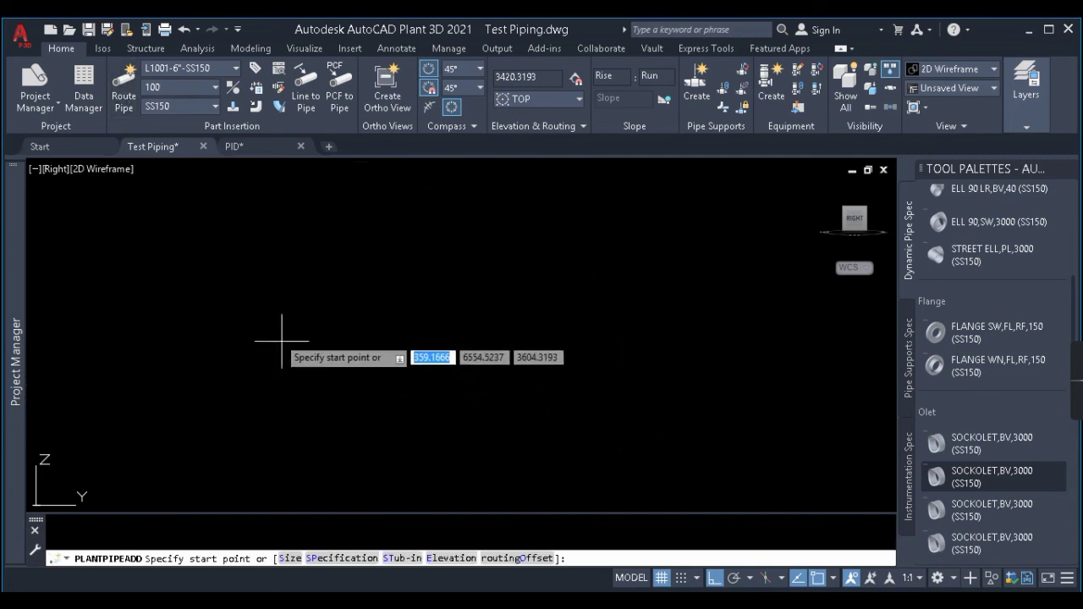
key(Escape)
Step: Route a straight horizontal size 100 SS150 pipe with TOP alignment in the empty area, switching the compass plane to run along the Y axis
click(576, 79)
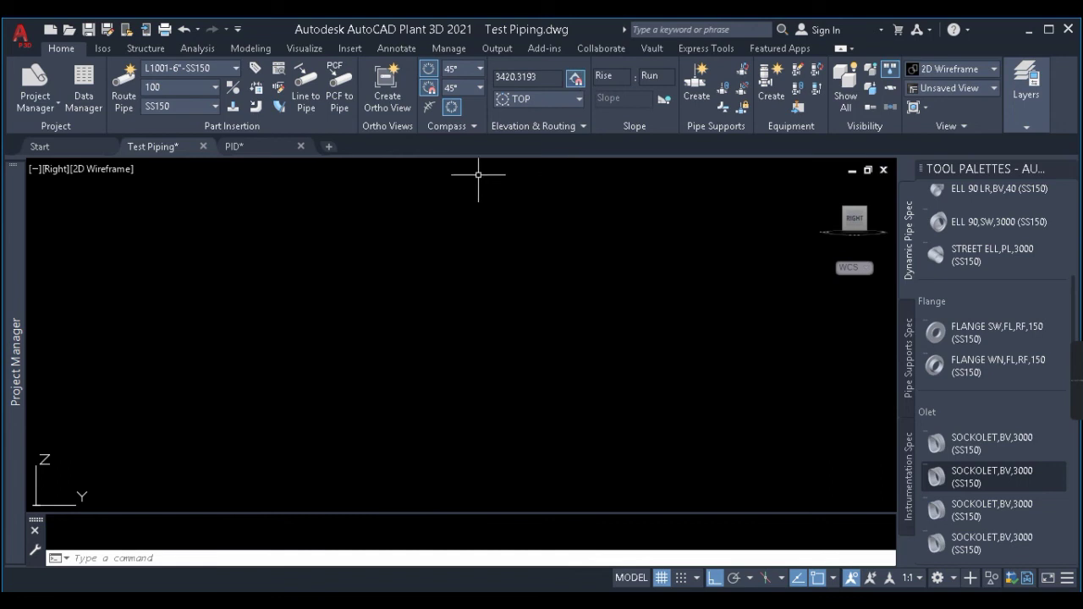
click(123, 84)
click(200, 283)
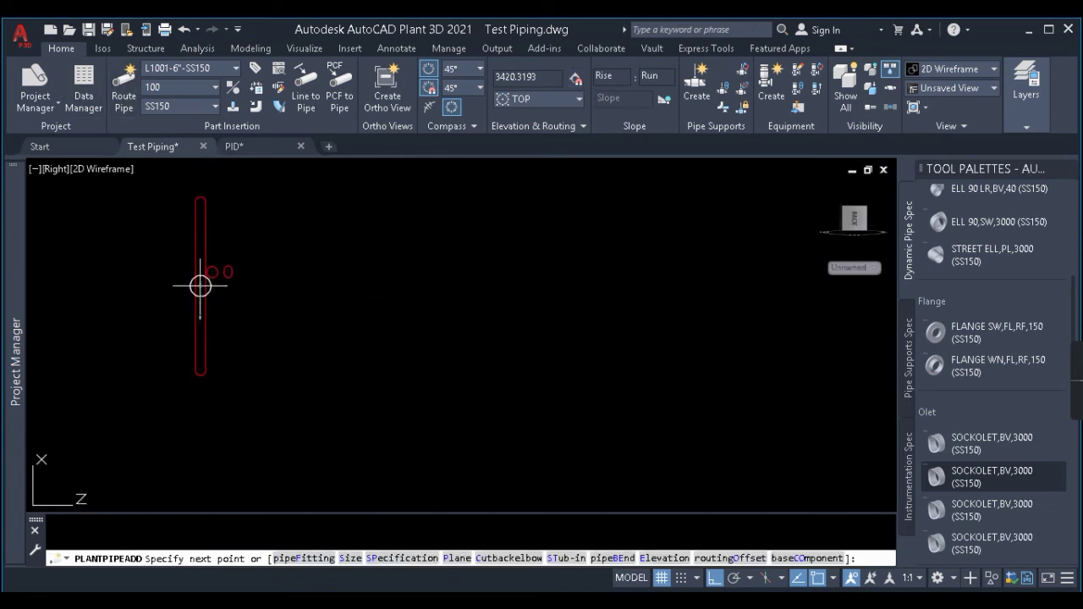
text(p)
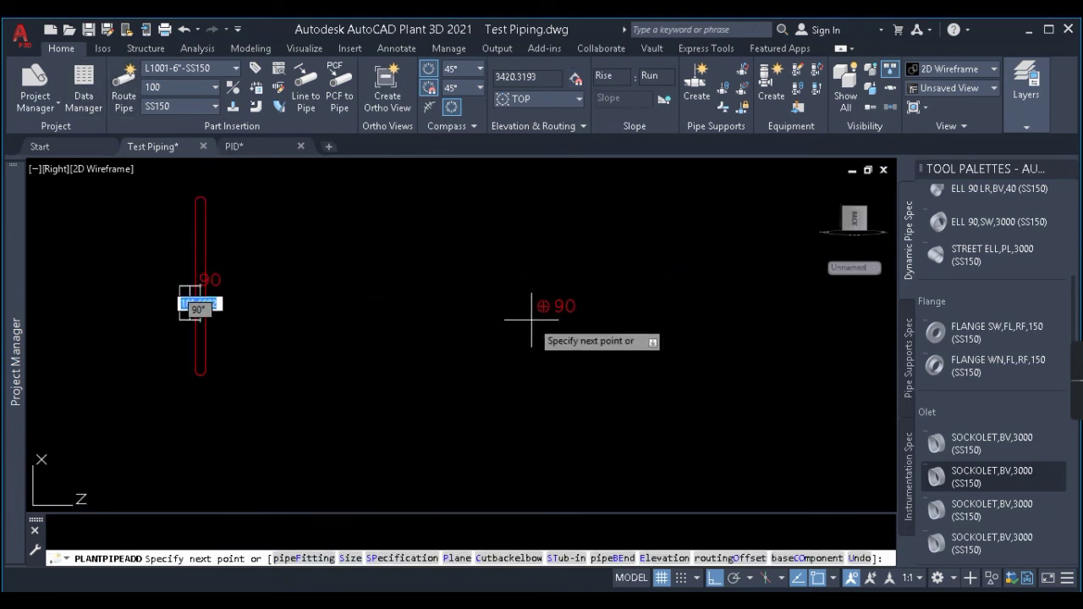
key(Return)
scroll(488, 268, up, 6)
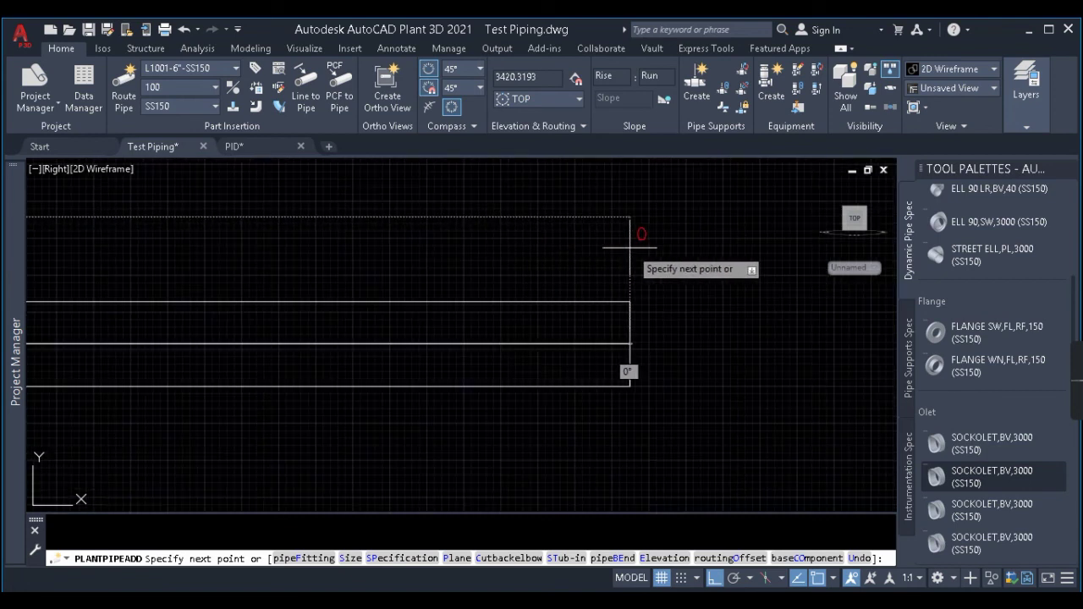
scroll(631, 248, down, 4)
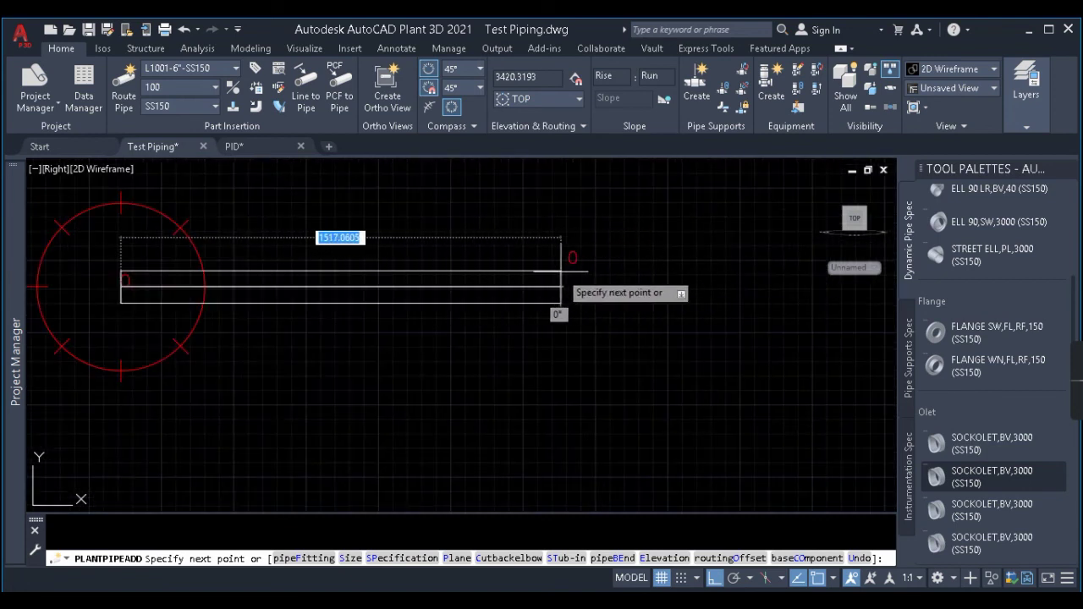
click(582, 280)
key(Return)
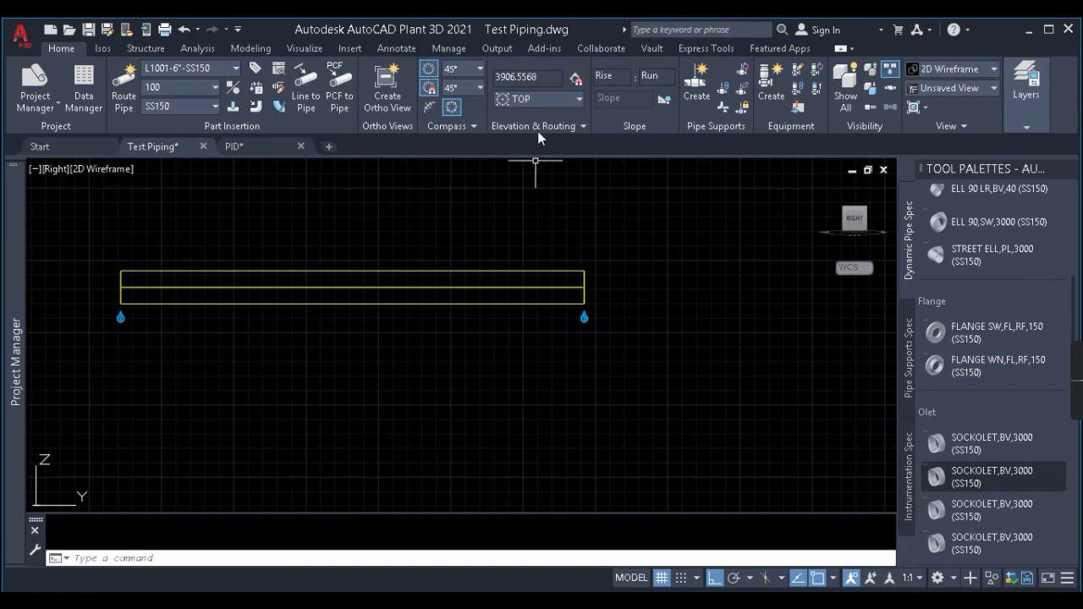
Step: Set the pipe routing alignment to BOP
click(545, 100)
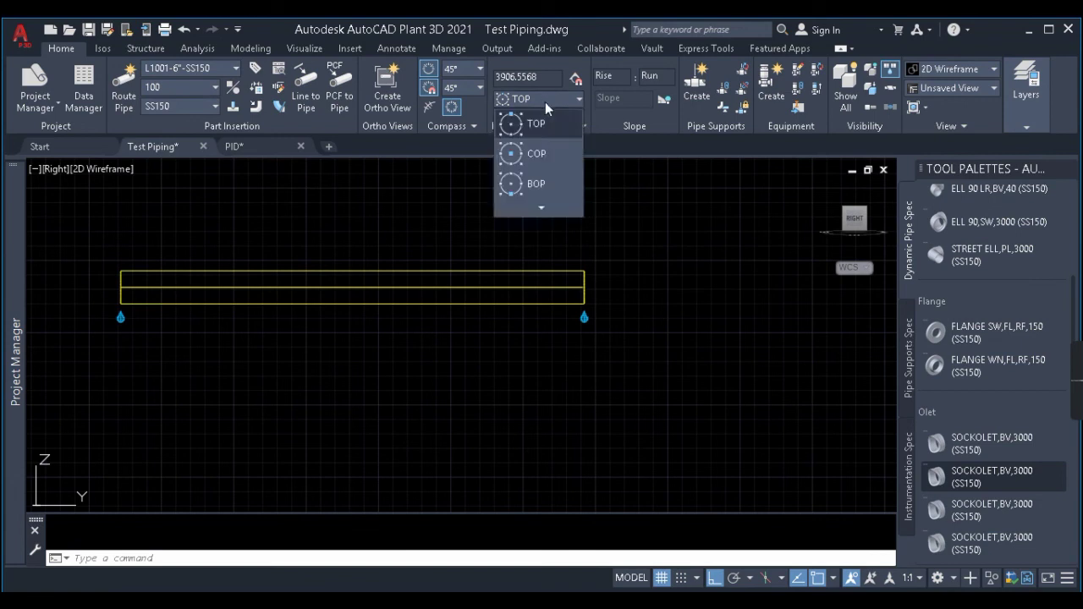
click(531, 183)
click(123, 85)
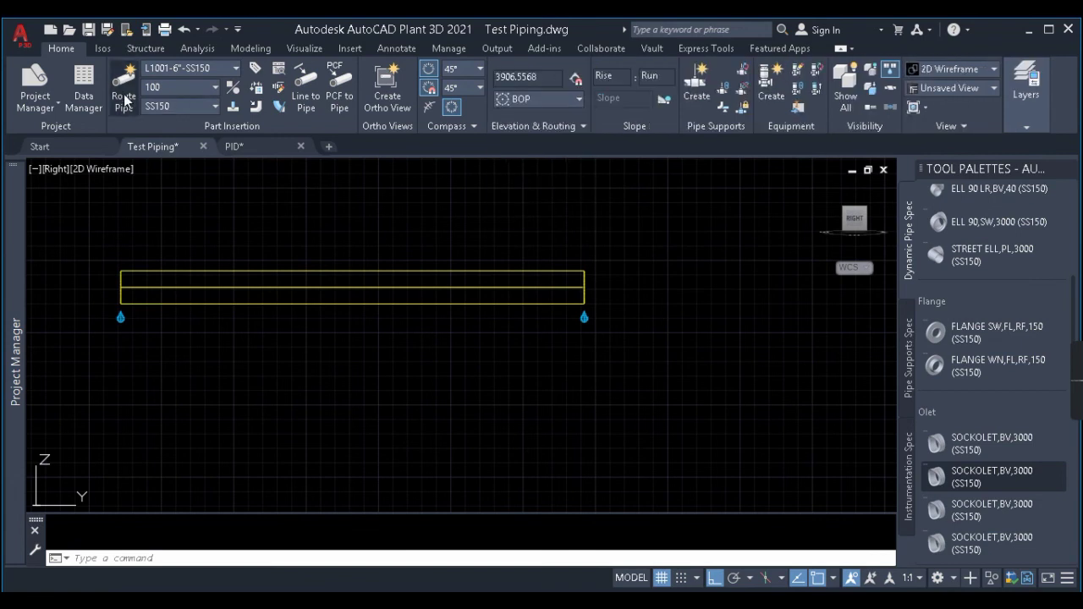
click(121, 318)
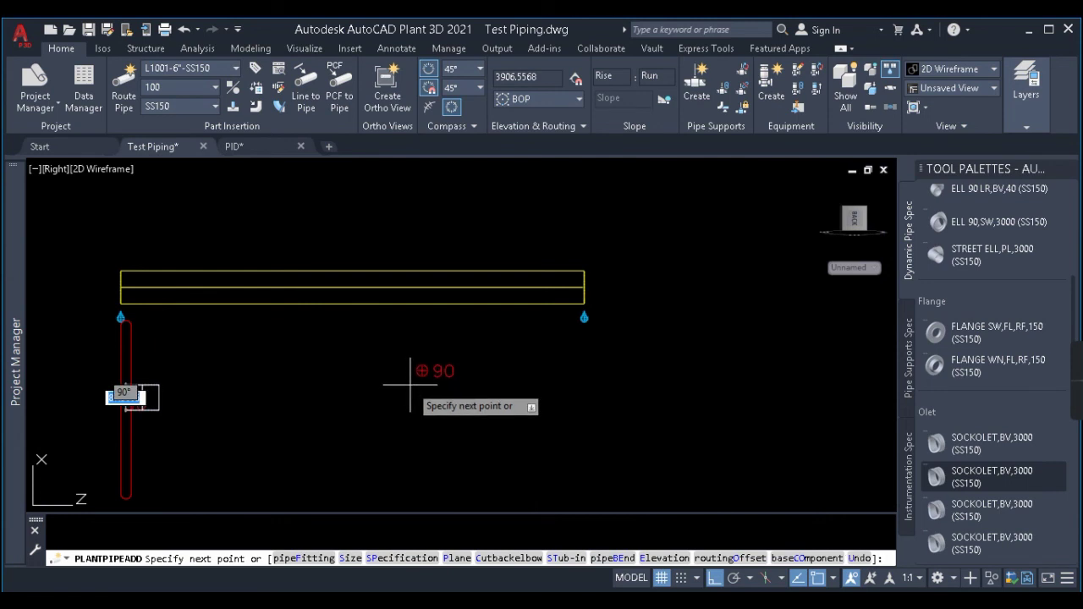
shift+middle_drag(508, 398, 549, 362)
scroll(546, 356, up, 4)
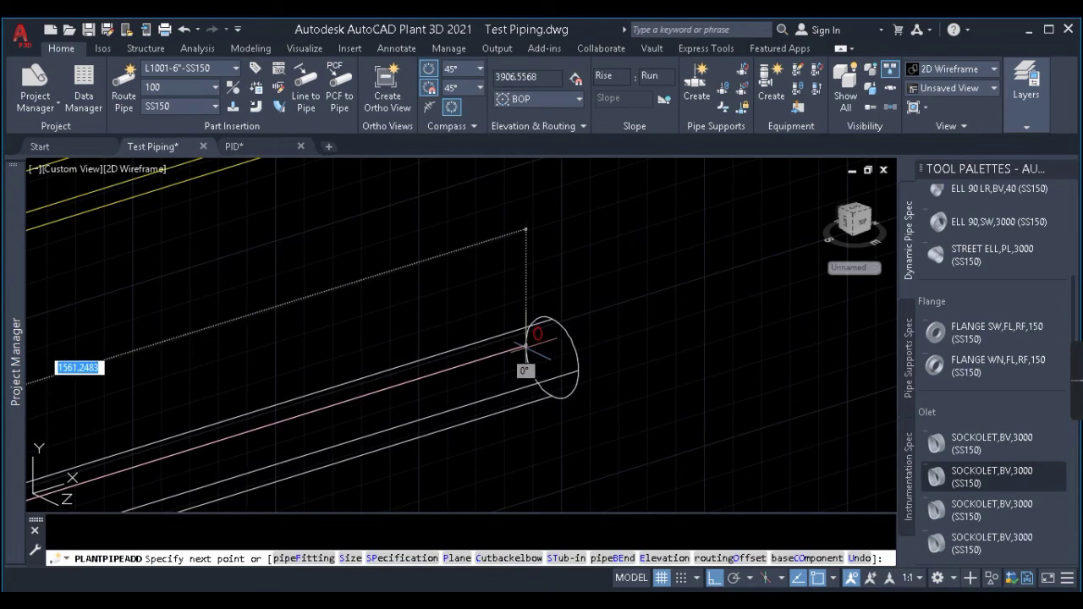
key(Escape)
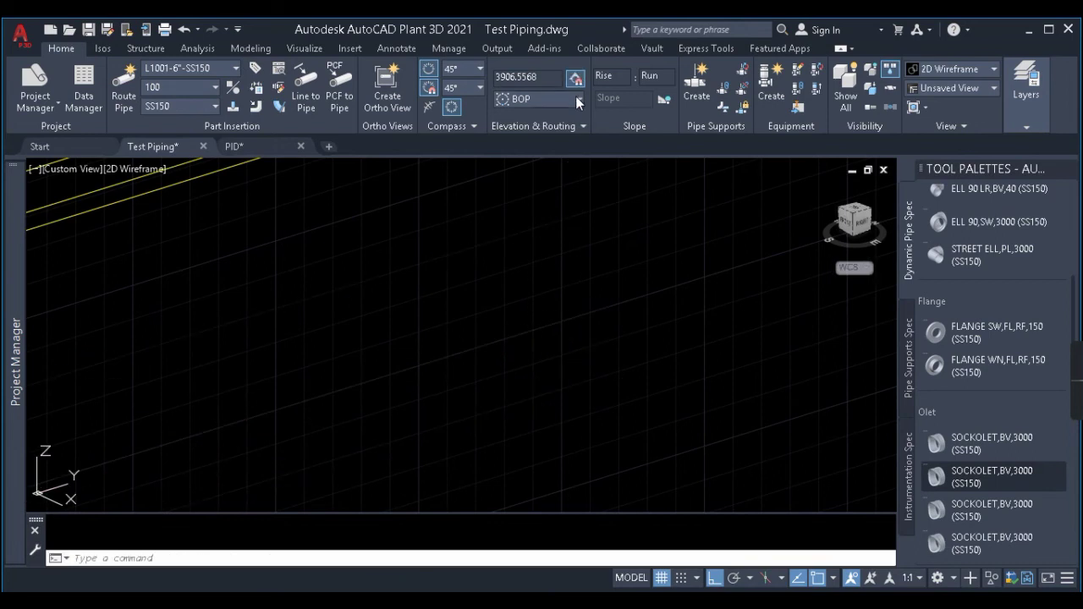
Step: Route a second straight horizontal size 100 pipe with BOP alignment, parallel to the TOP-aligned pipe
click(123, 85)
scroll(519, 322, down, 3)
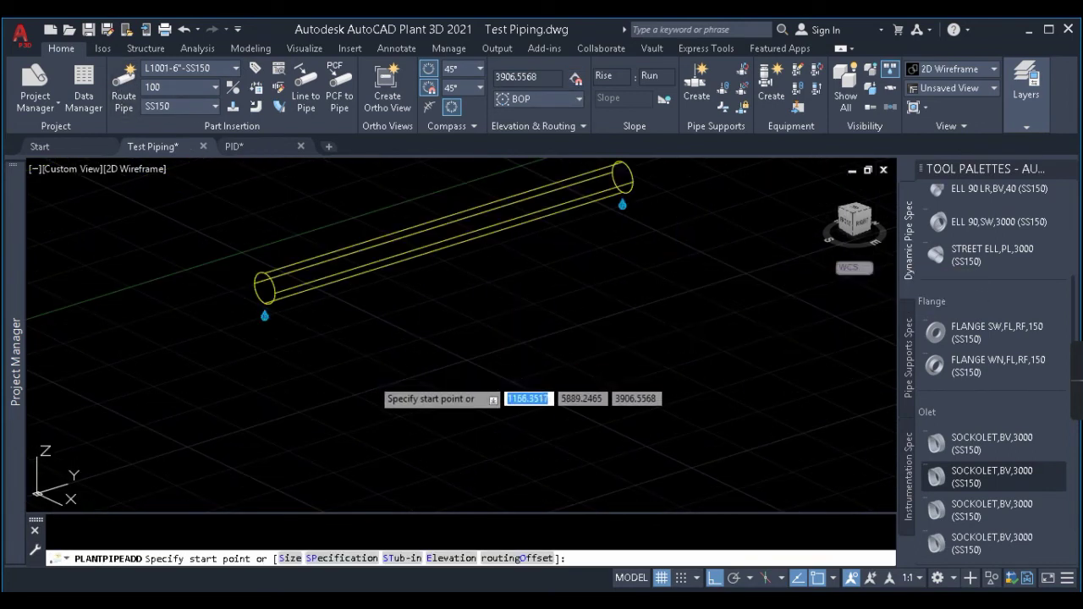
click(343, 432)
scroll(584, 312, up, 4)
scroll(347, 362, up, 2)
mouse_move(347, 362)
middle_down()
mouse_move(614, 272)
mouse_move(638, 336)
middle_up()
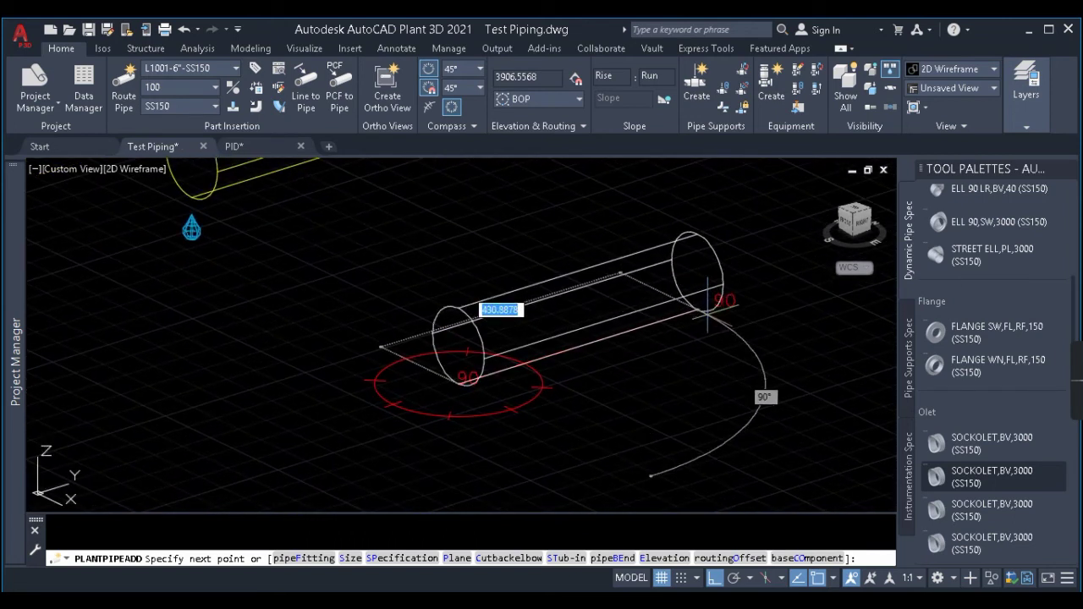
middle_drag(706, 313, 516, 324)
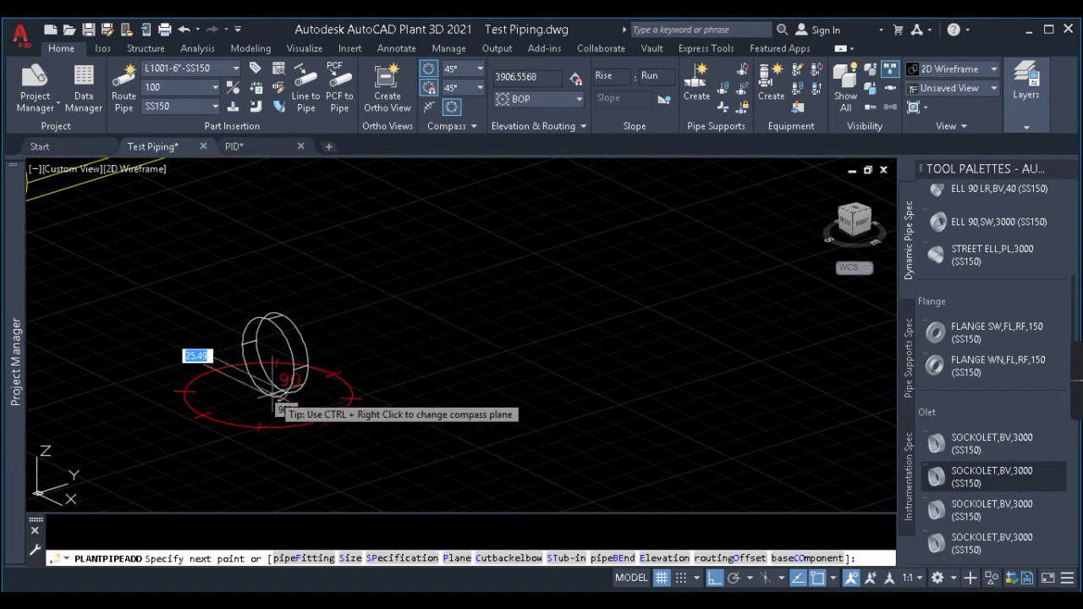
click(740, 258)
key(Return)
Step: Set the routing alignment to COP and route a third straight pipe parallel to the BOP-aligned one
click(569, 101)
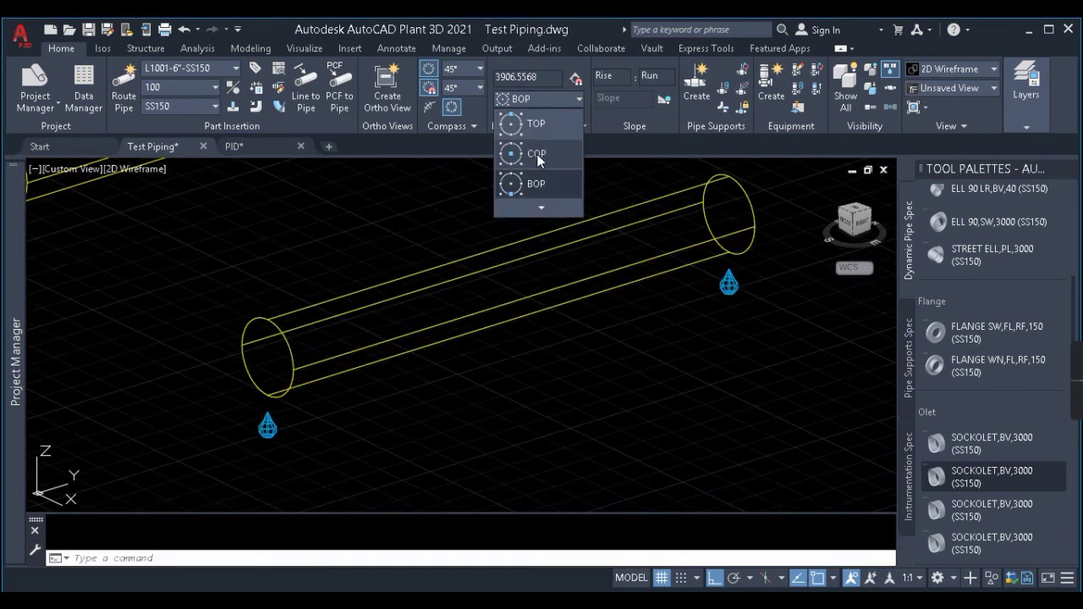
click(537, 154)
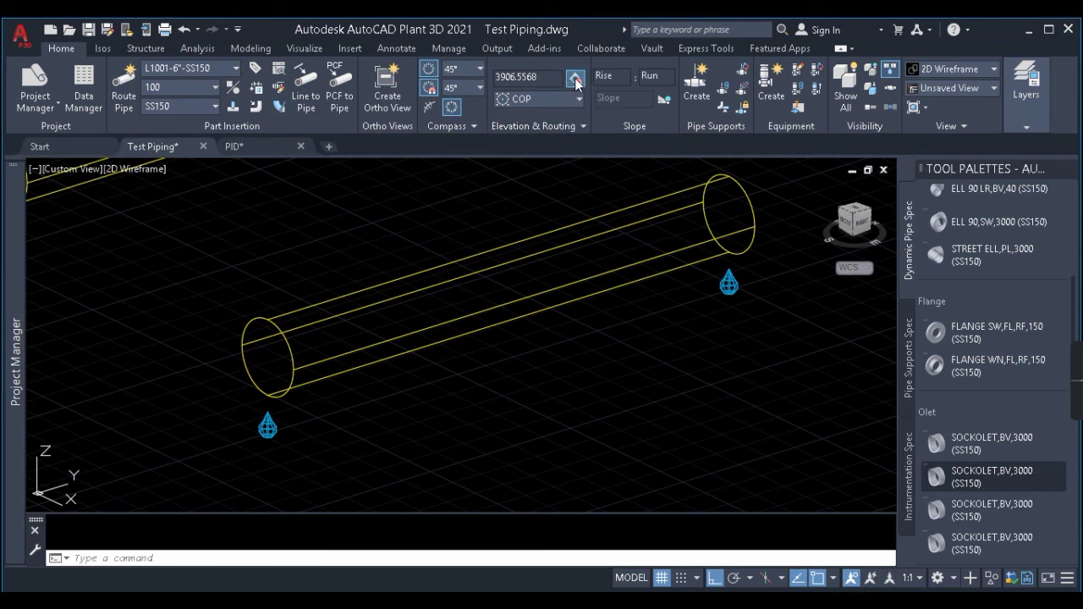
click(124, 94)
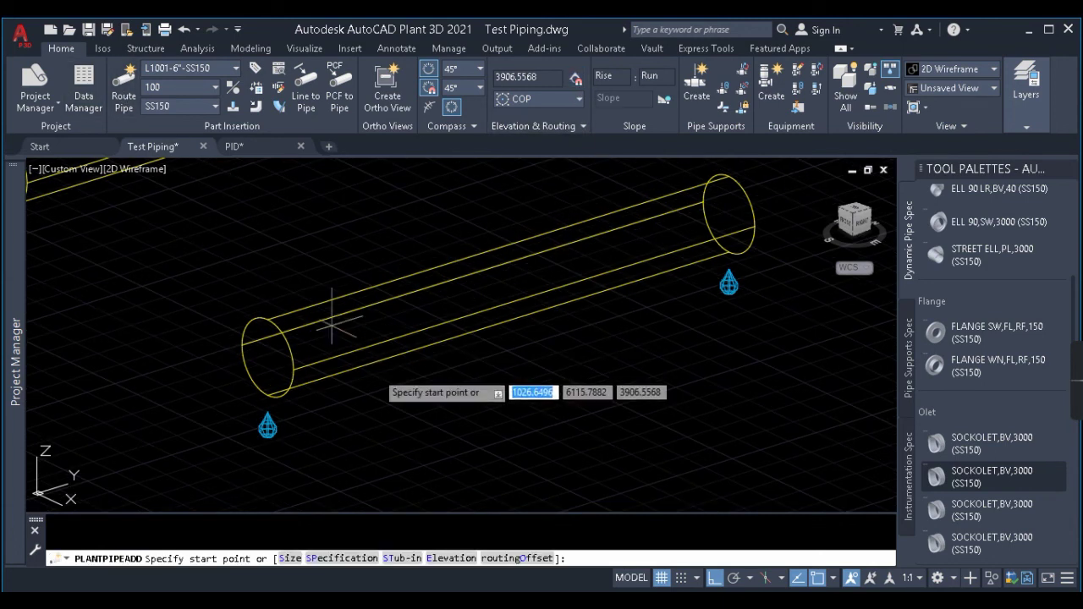
click(350, 455)
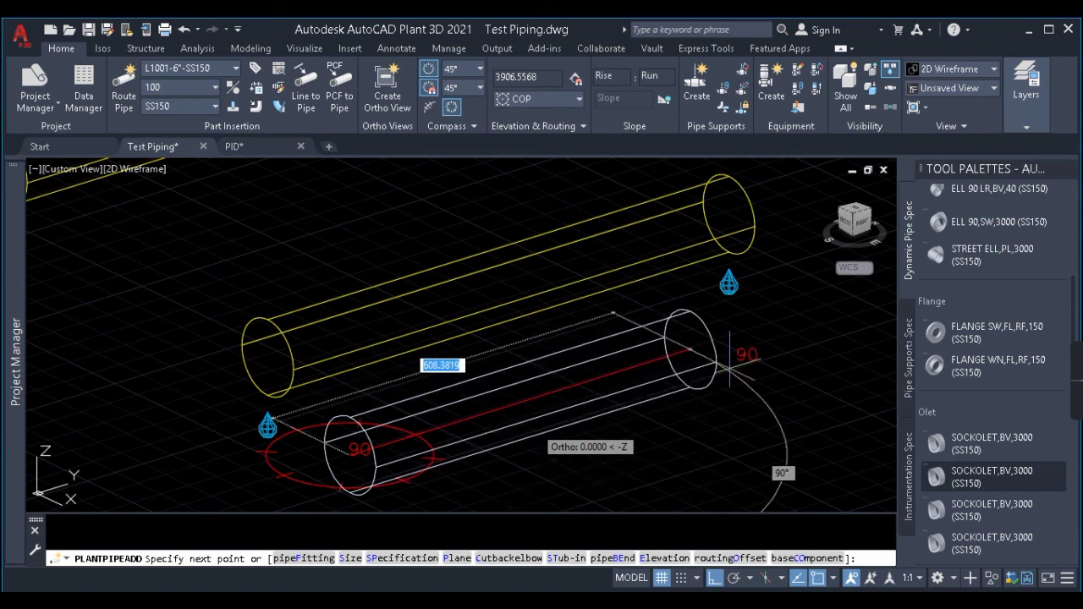
click(822, 340)
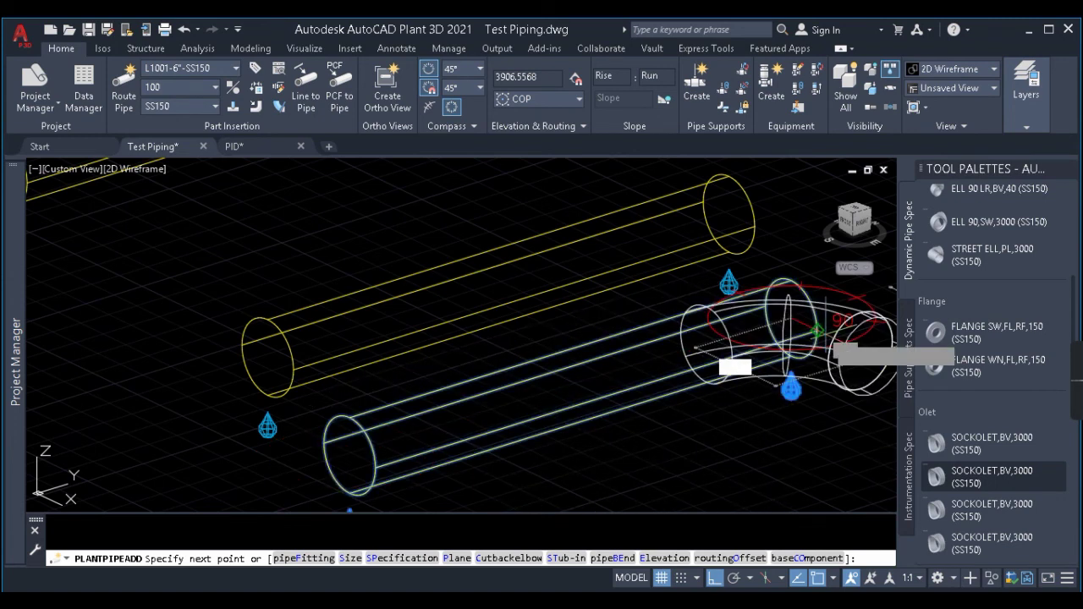
scroll(645, 336, down, 2)
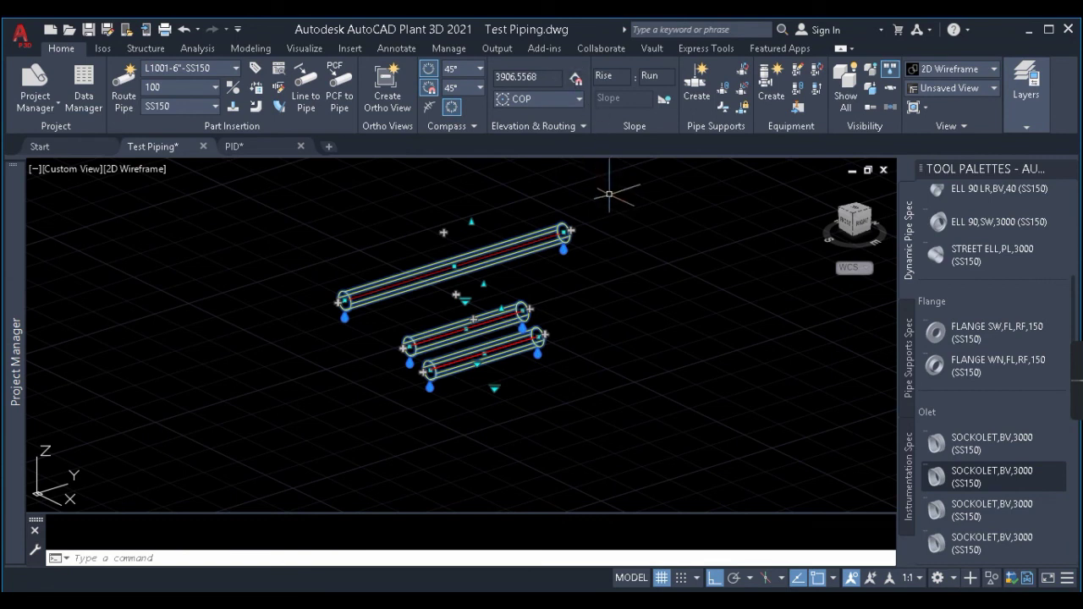
key(Escape)
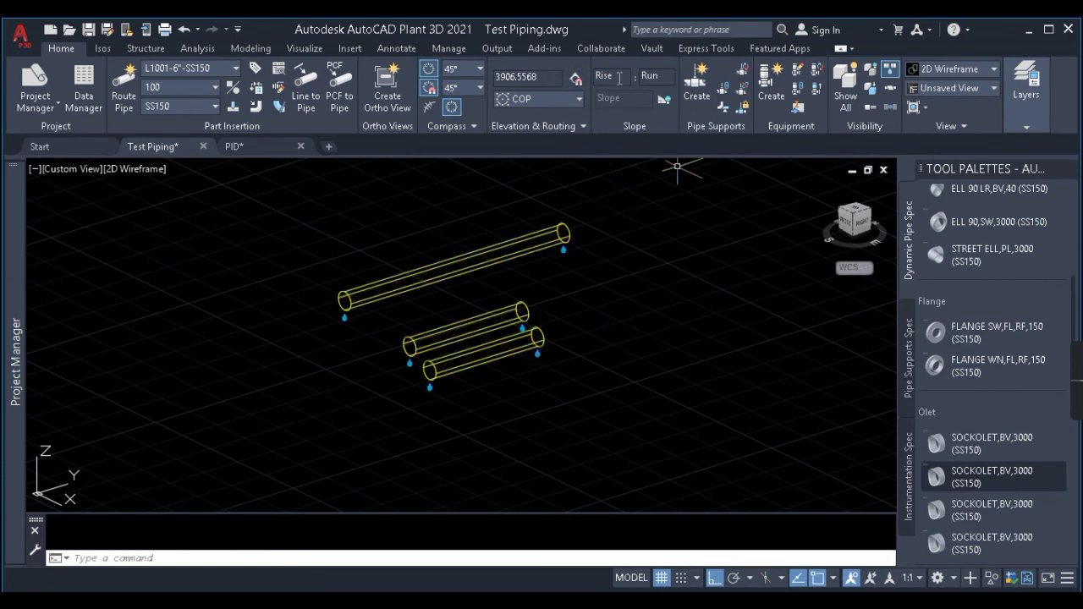
Step: Enable sloped pipe routing and set the slope to a rise of 1 over a run of 100
click(664, 101)
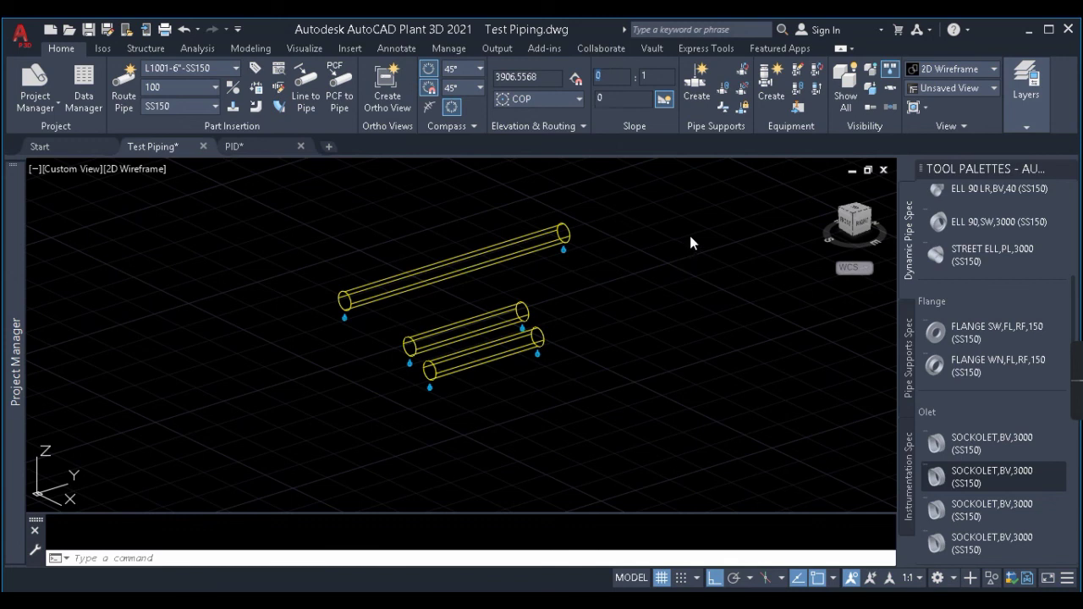
click(673, 78)
text(00)
key(Return)
Step: In the right side view, route a long sloped size 100 SS150 pipe above the horizontal pipes, switching the compass plane to run along Y
click(863, 226)
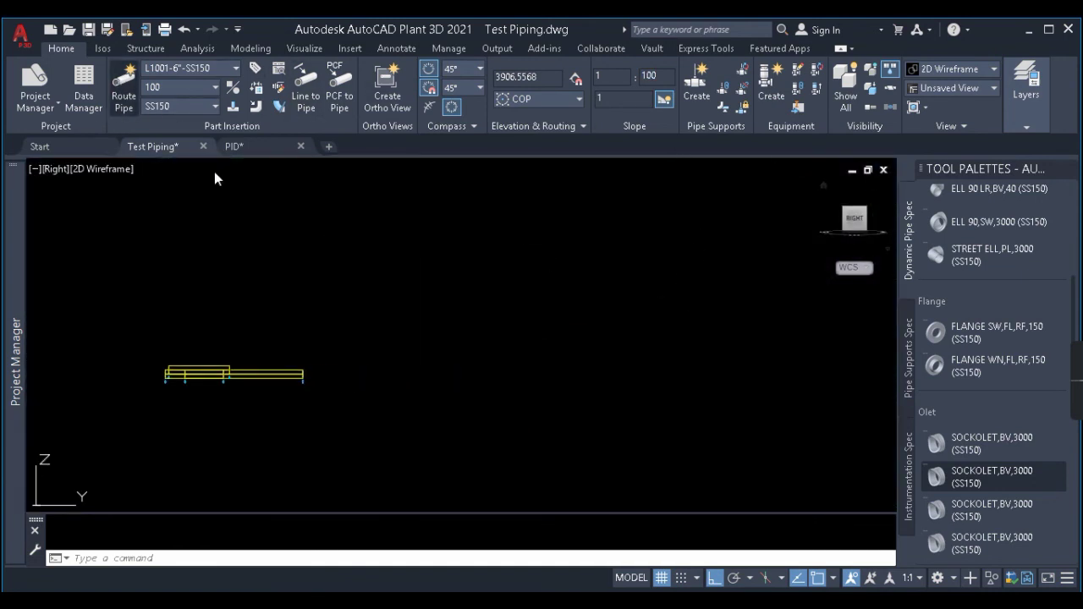
click(266, 258)
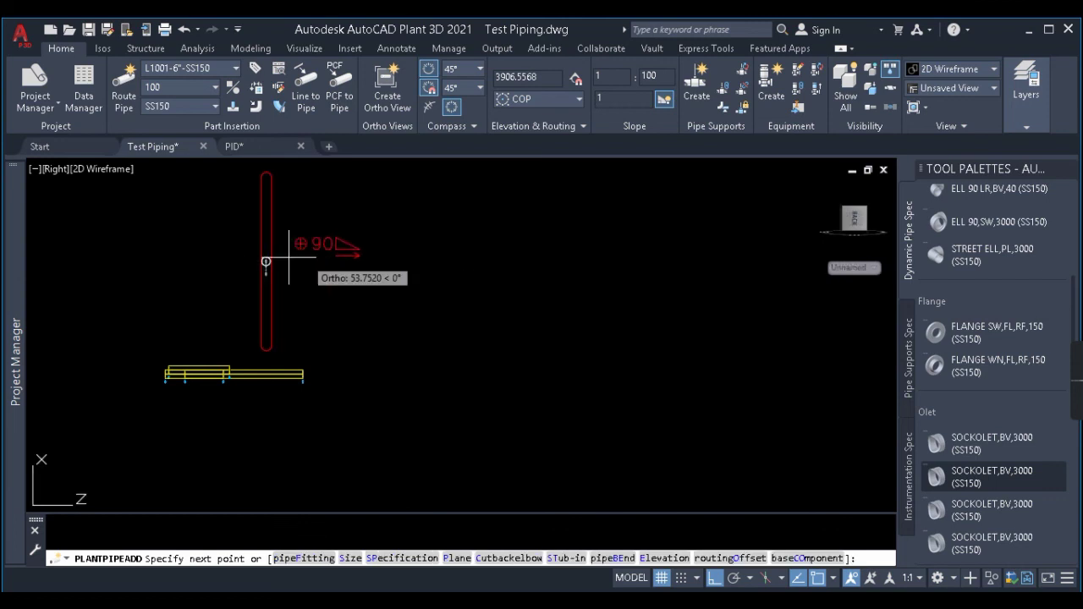
click(452, 296)
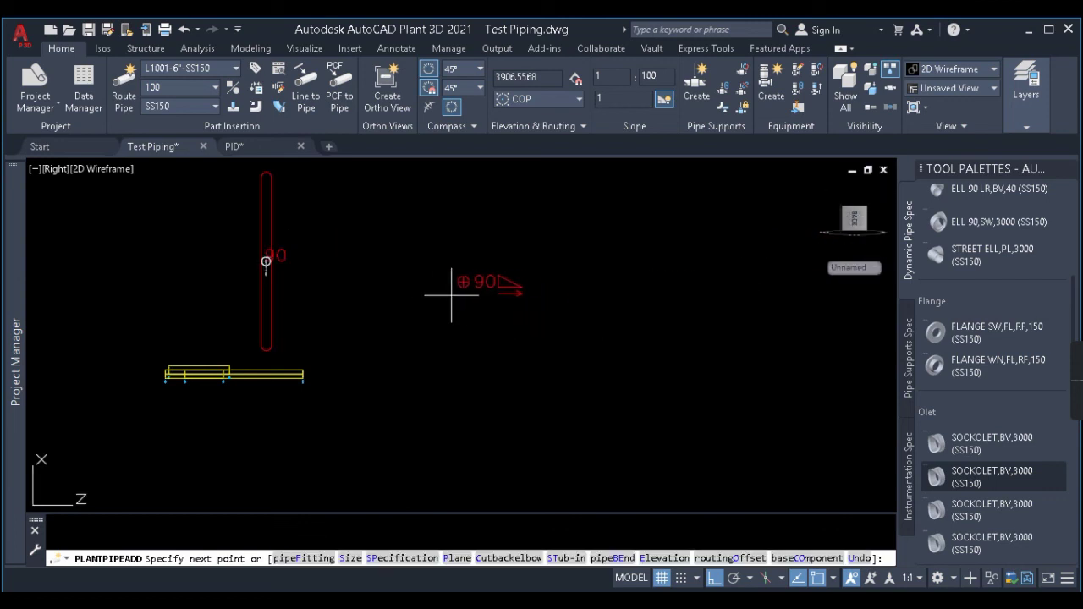
ctrl+right_click(439, 296)
scroll(413, 273, up, 6)
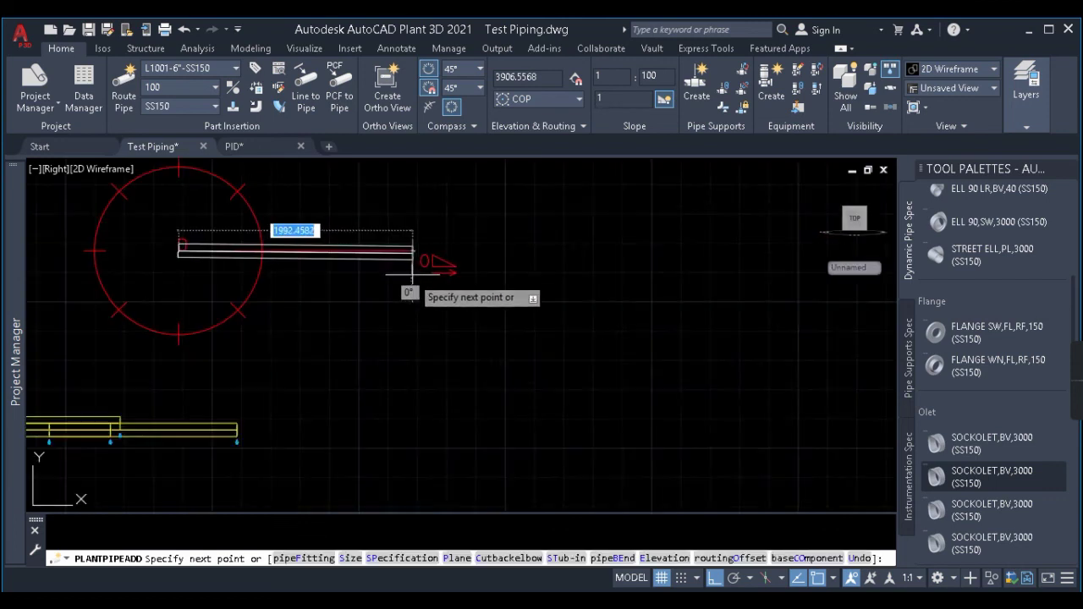
scroll(422, 257, down, 2)
scroll(643, 246, down, 5)
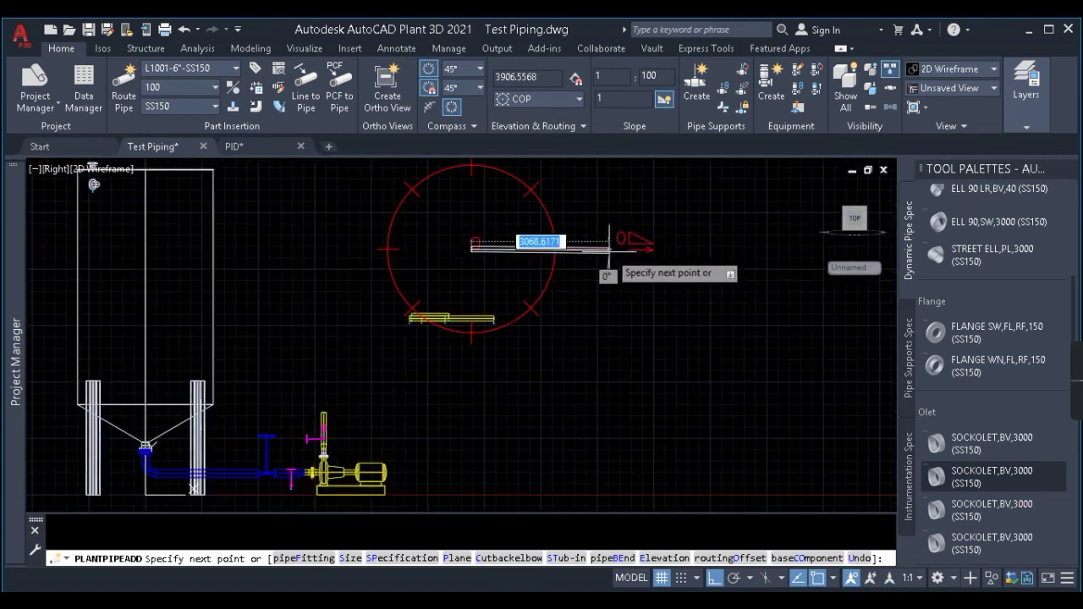
middle_drag(725, 284, 565, 294)
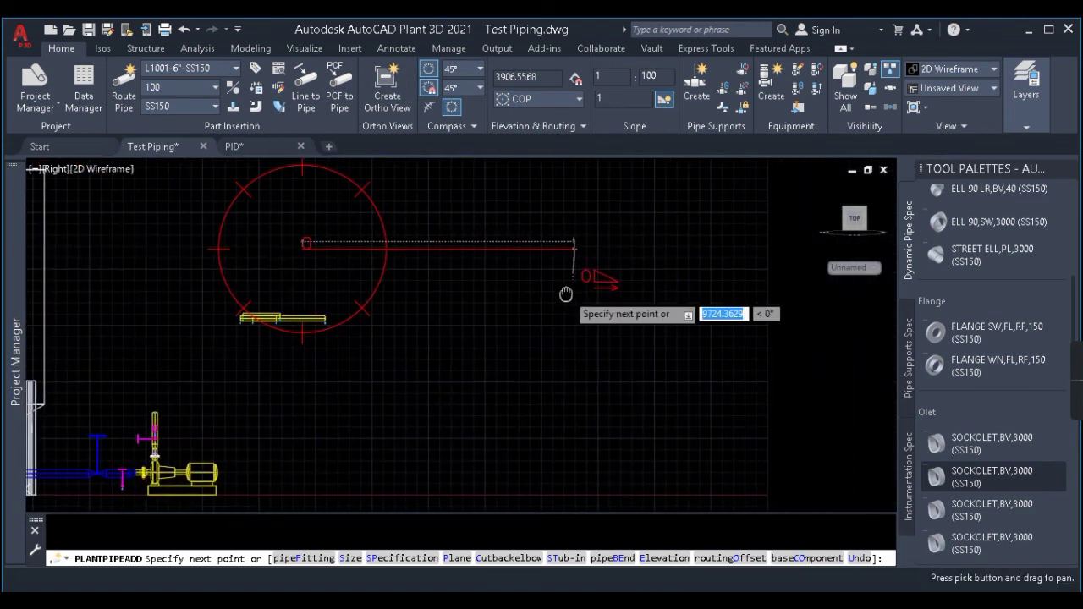
click(746, 245)
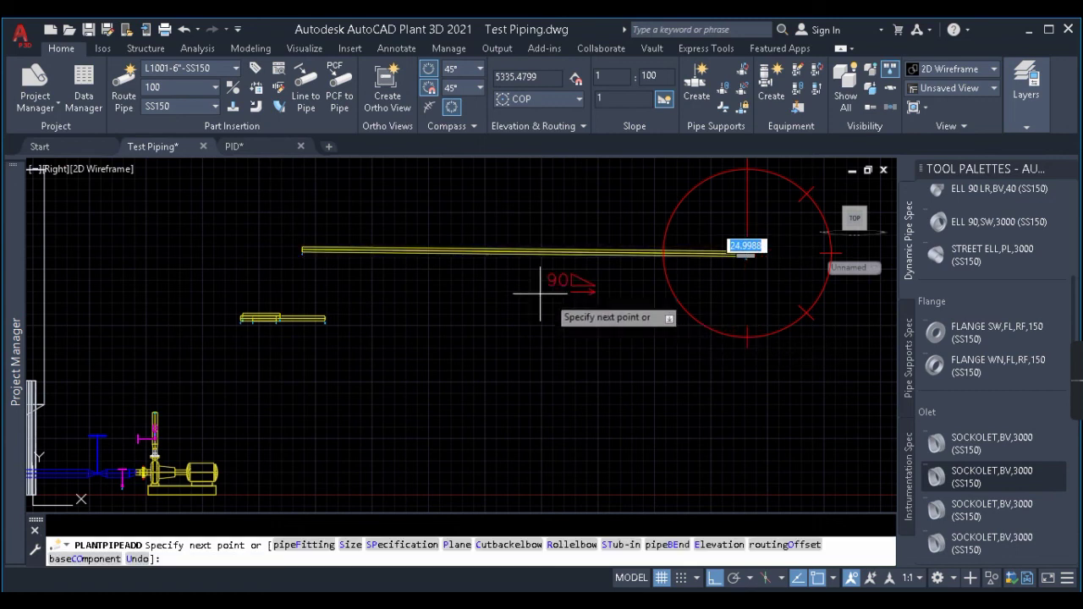
key(Escape)
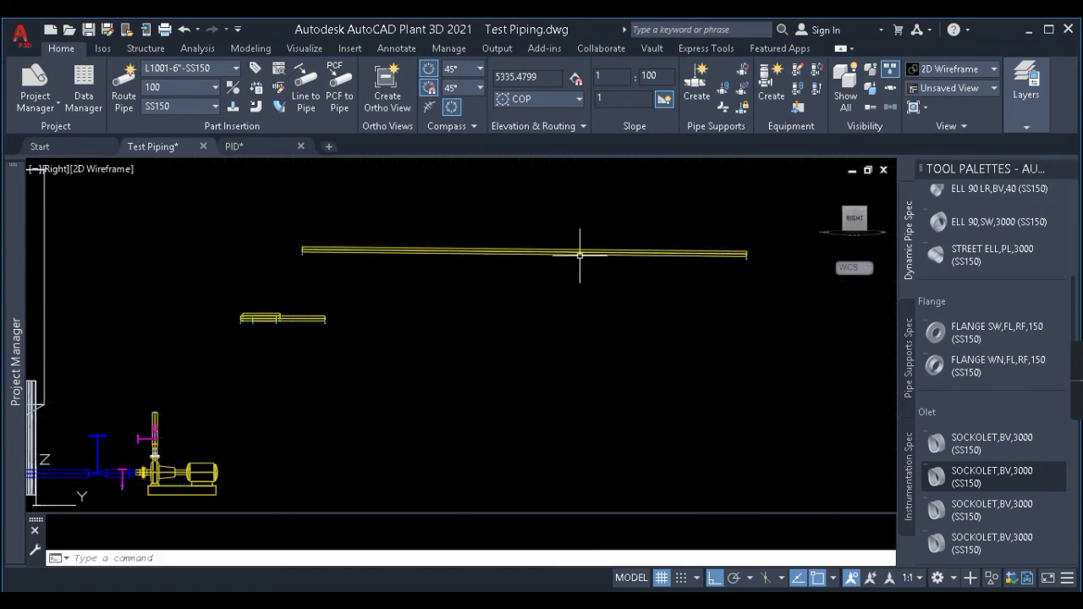
Step: Stretch the end of the horizontal pipe along Y until it extends past the lower end of the sloped pipe
click(315, 322)
click(321, 323)
click(326, 318)
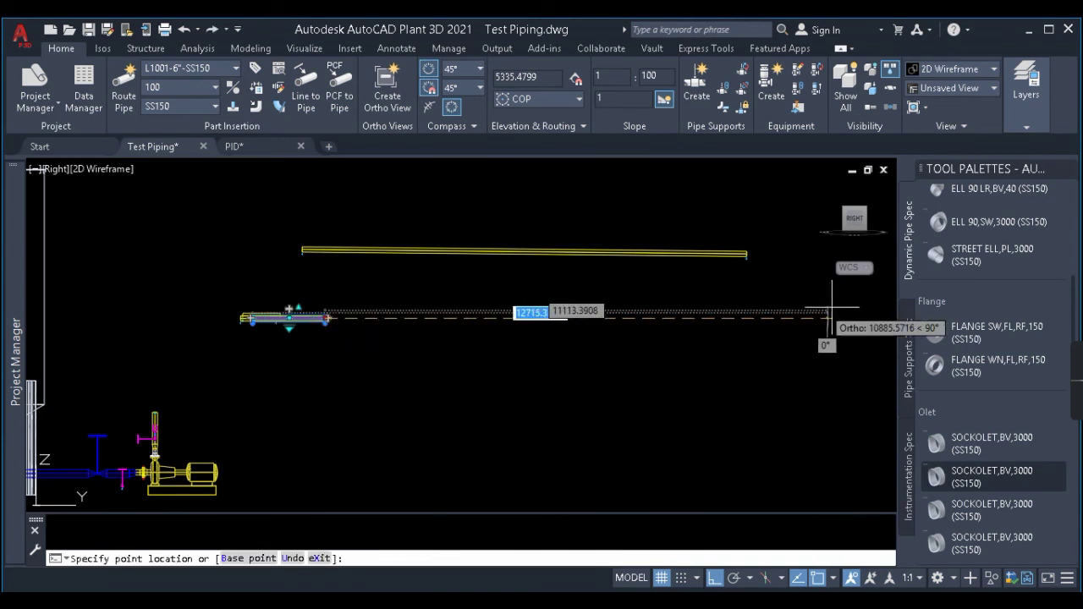
scroll(783, 305, up, 3)
click(785, 282)
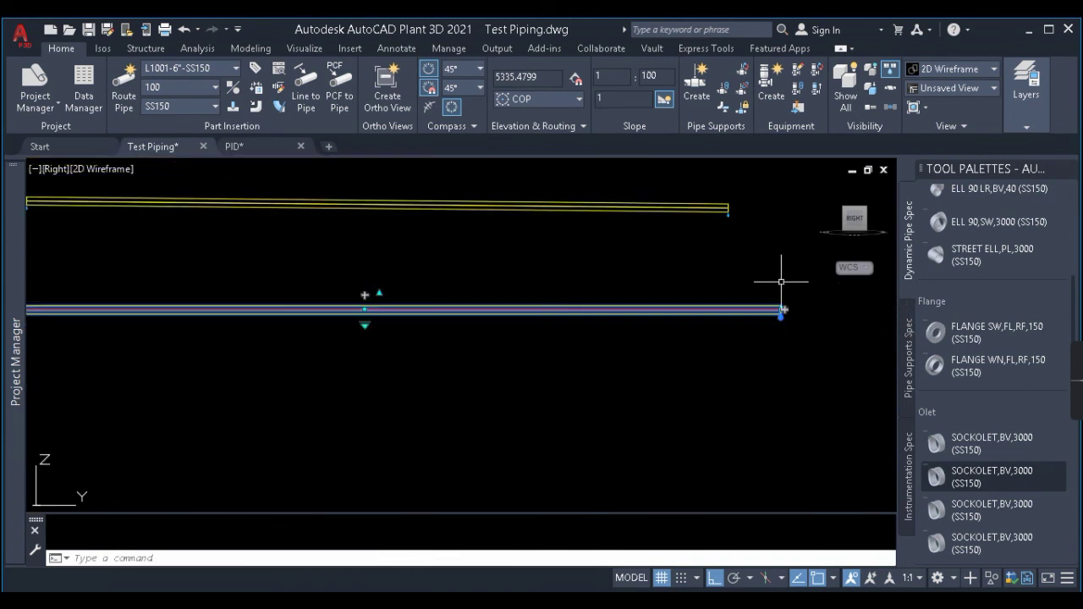
scroll(774, 267, down, 2)
key(Escape)
Step: Draw a horizontal reference line about 10,000 units long from the sloped pipe's upper end center past its lower end, and select it for comparison
click(619, 290)
scroll(496, 225, up, 2)
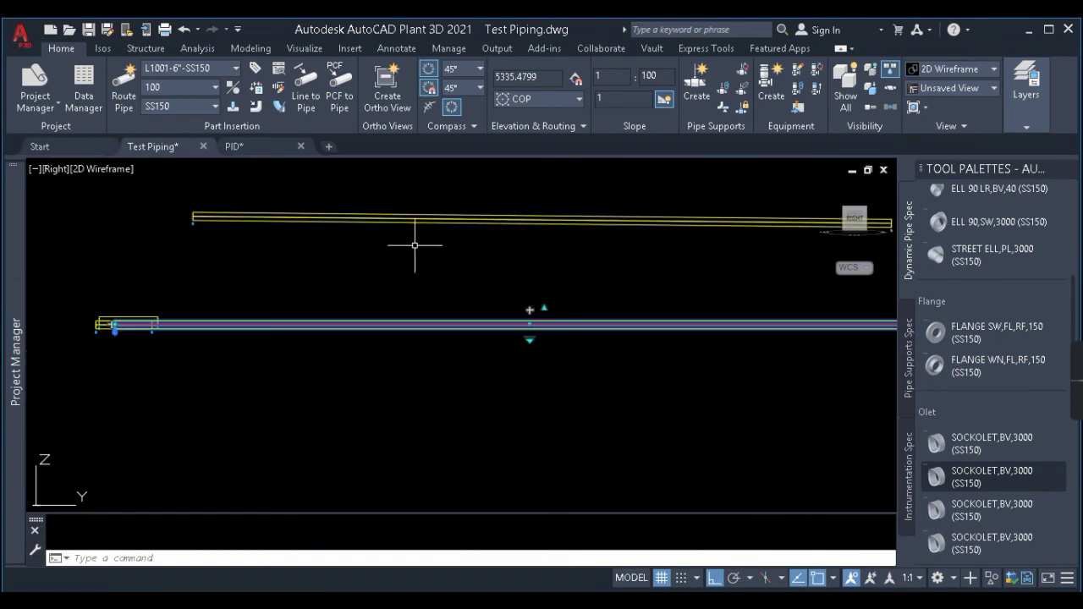
scroll(214, 228, up, 3)
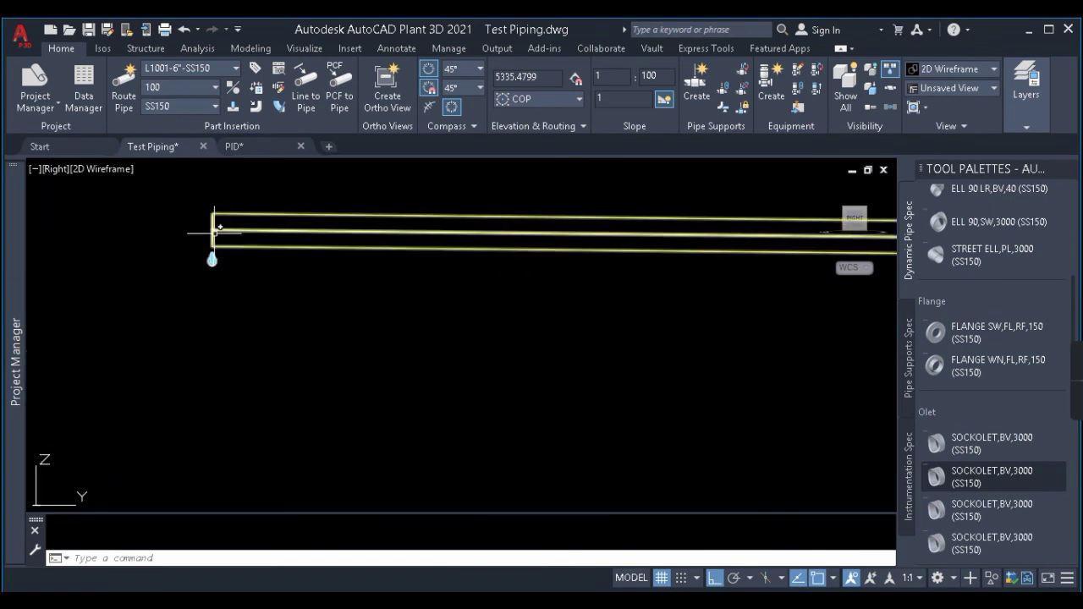
key(Return)
click(214, 230)
scroll(415, 278, down, 5)
middle_drag(574, 279, 270, 278)
scroll(780, 274, up, 5)
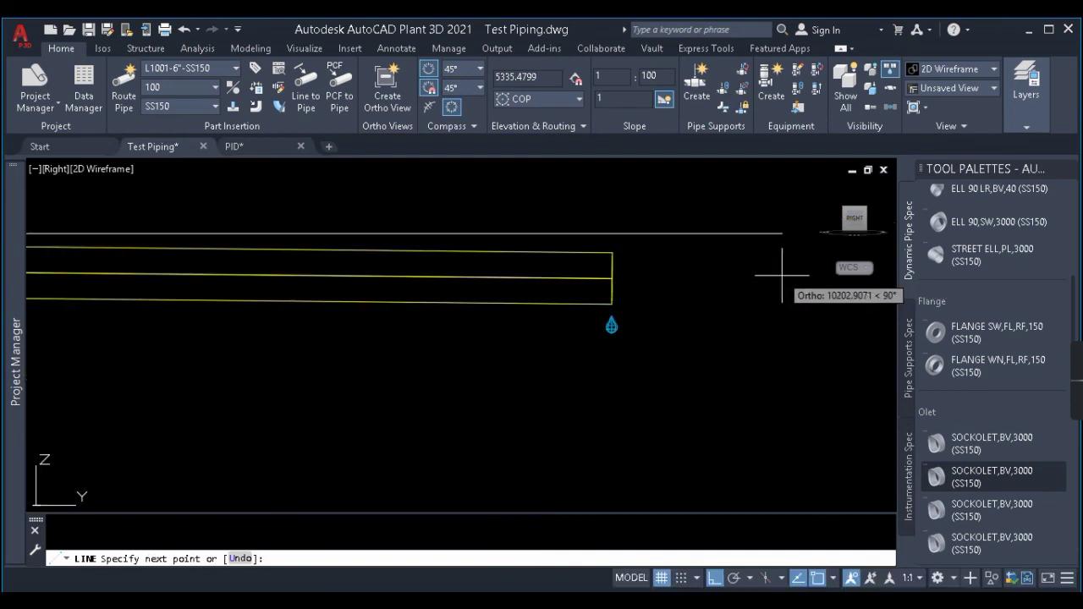
click(719, 319)
key(Escape)
click(650, 232)
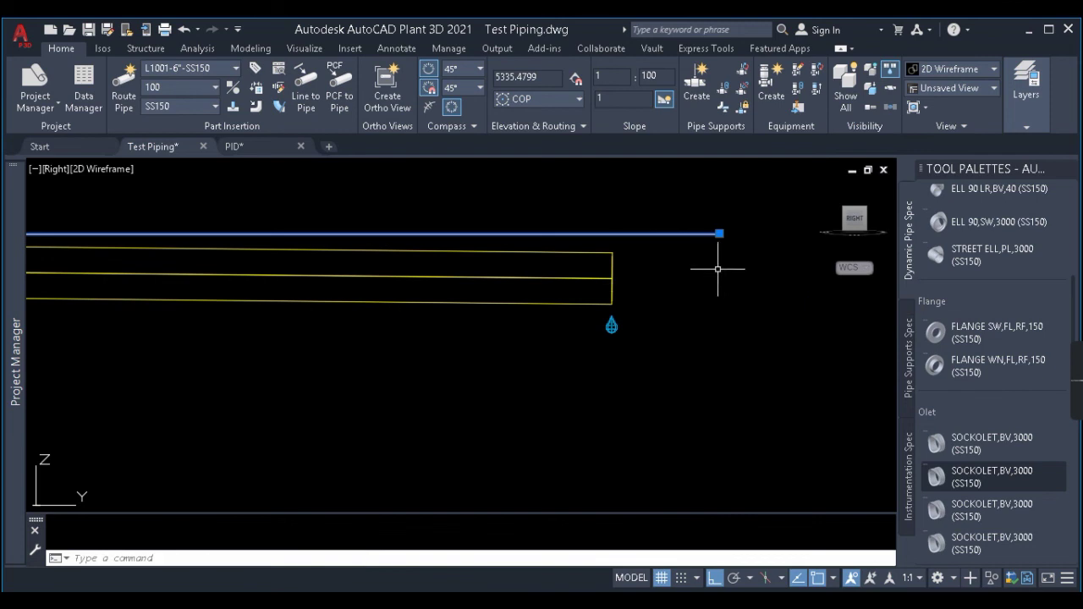
scroll(718, 270, down, 3)
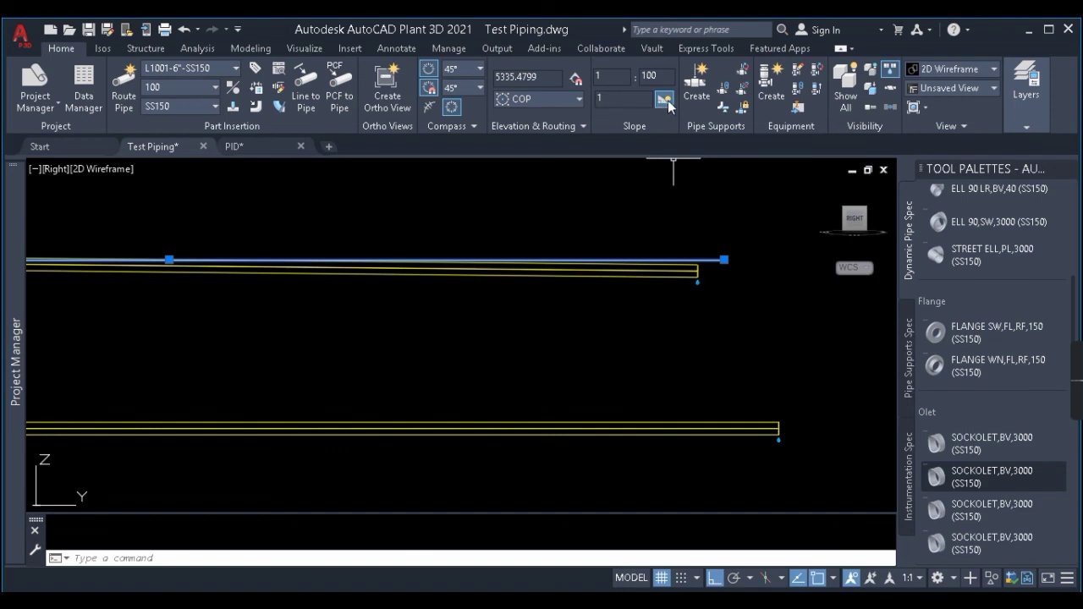
Step: Turn off sloped pipe routing and deselect the reference line
click(664, 100)
scroll(660, 212, down, 3)
middle_drag(711, 200, 722, 266)
middle_drag(661, 302, 646, 223)
key(Escape)
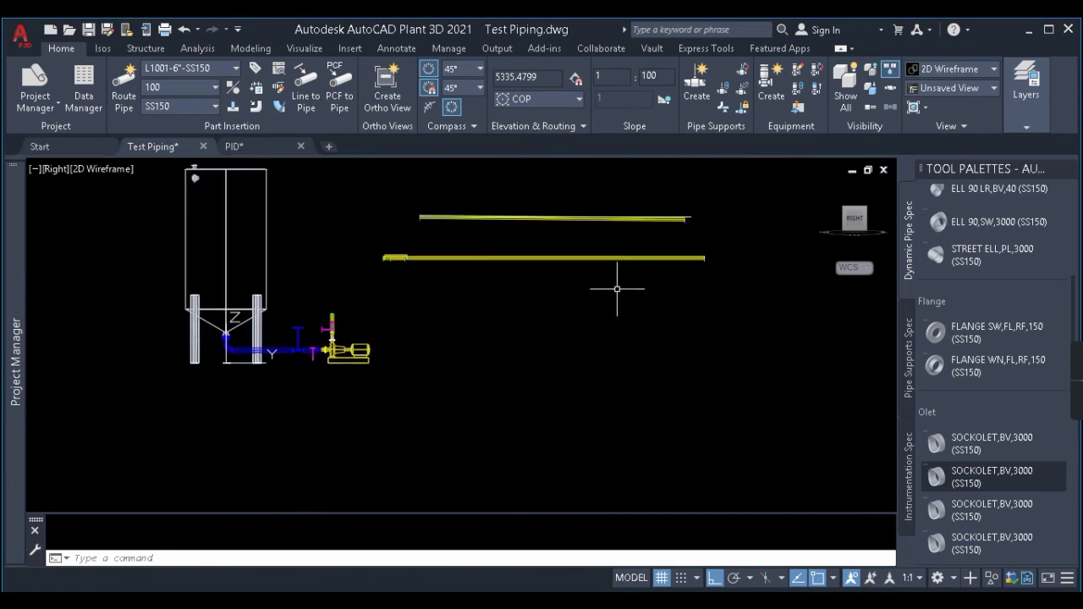
middle_drag(413, 270, 451, 368)
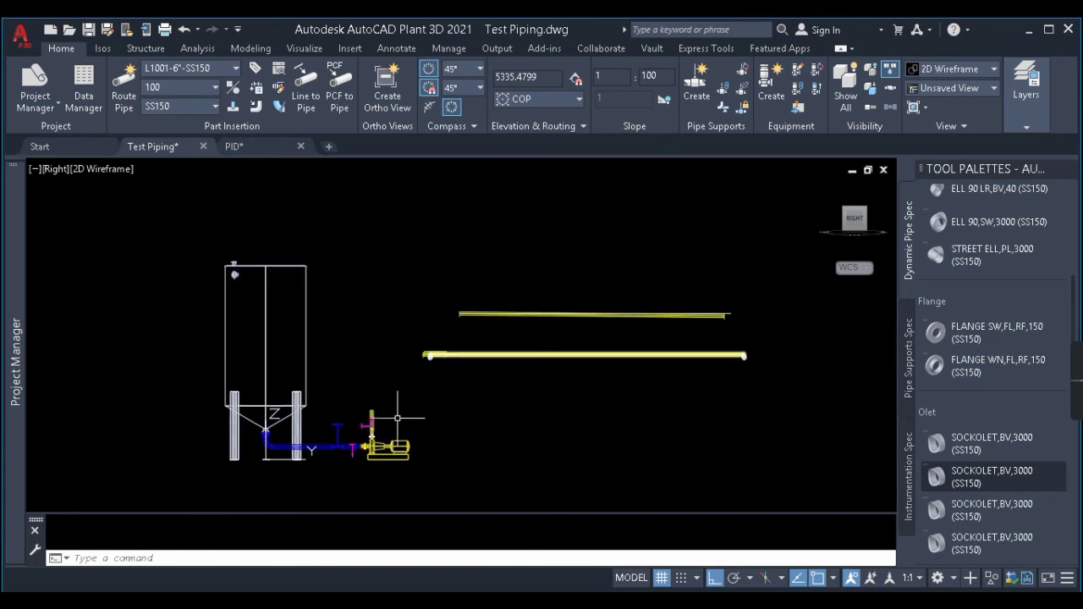
middle_drag(414, 433, 409, 335)
middle_drag(730, 284, 702, 344)
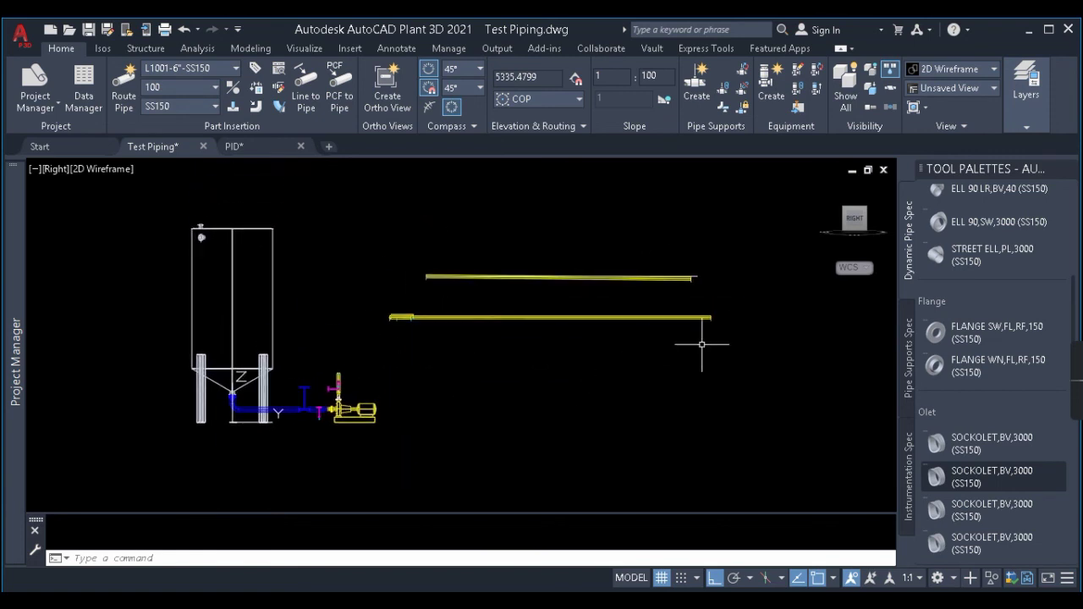
click(750, 344)
key(Escape)
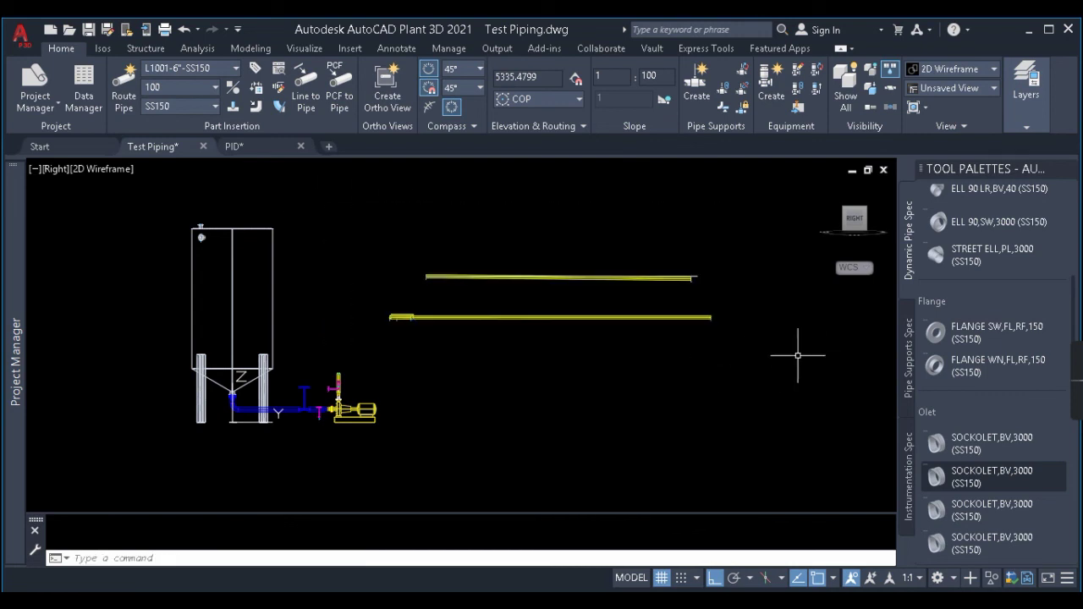